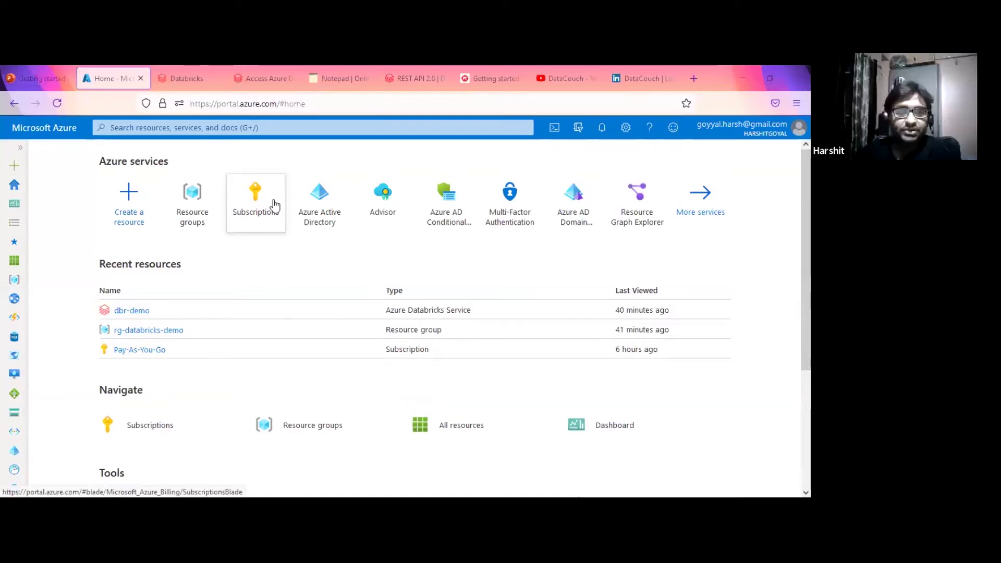
# Search the resource marketplace for Azure Databricks and start creating a workspace from its offer.
pyautogui.moveTo(275, 205)
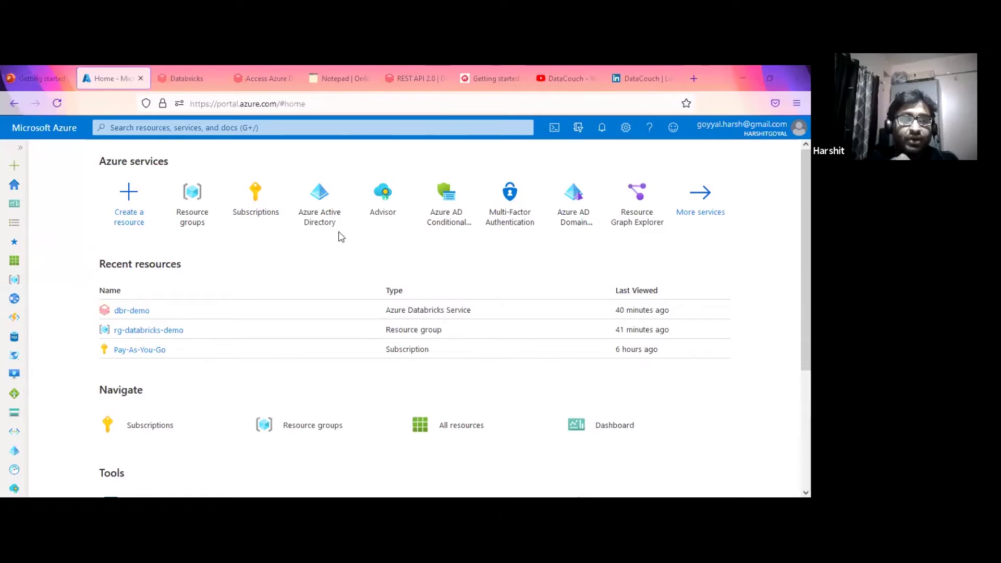
pyautogui.click(208, 128)
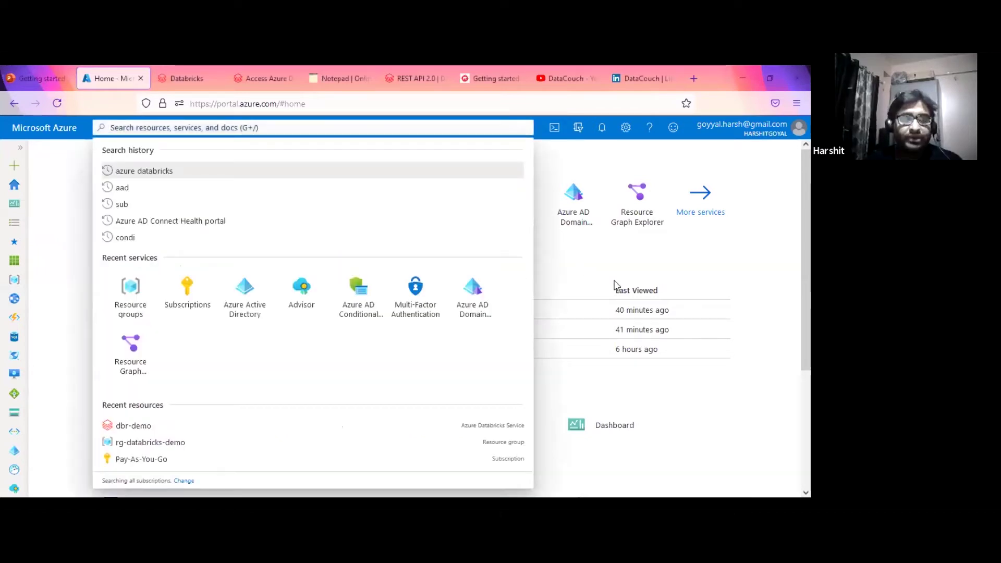
pyautogui.click(14, 167)
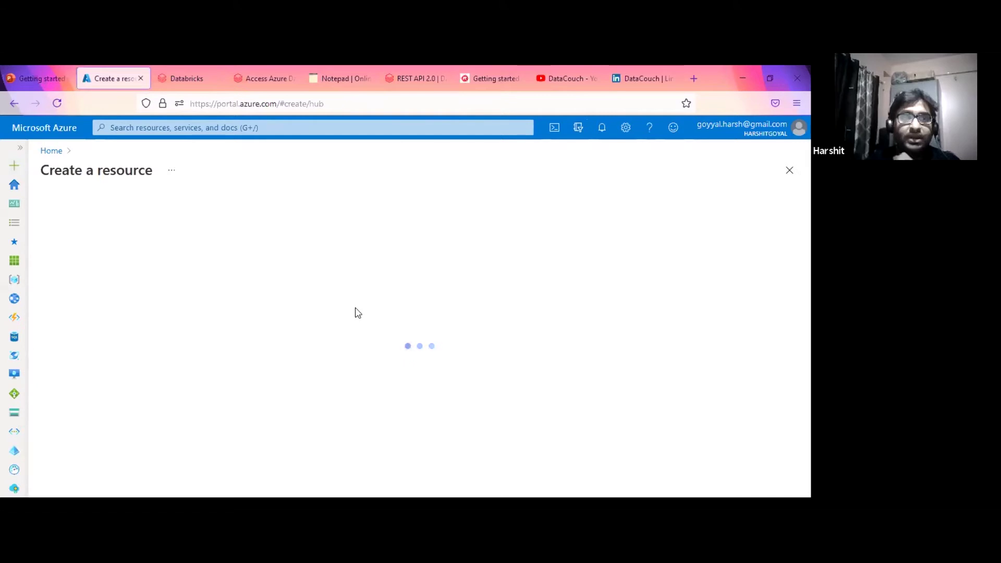
pyautogui.click(243, 208)
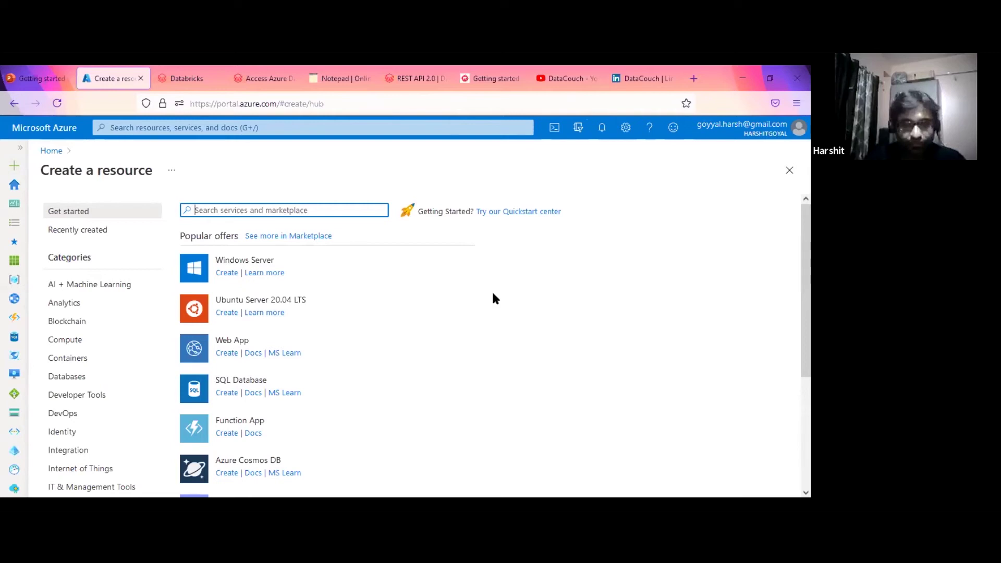
pyautogui.write('Azure')
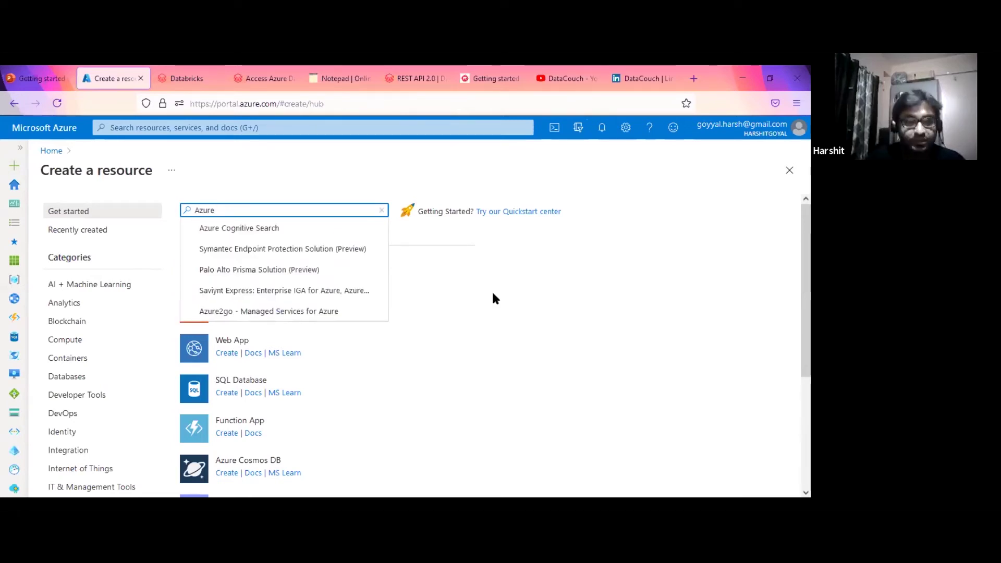
pyautogui.write(' dataBric')
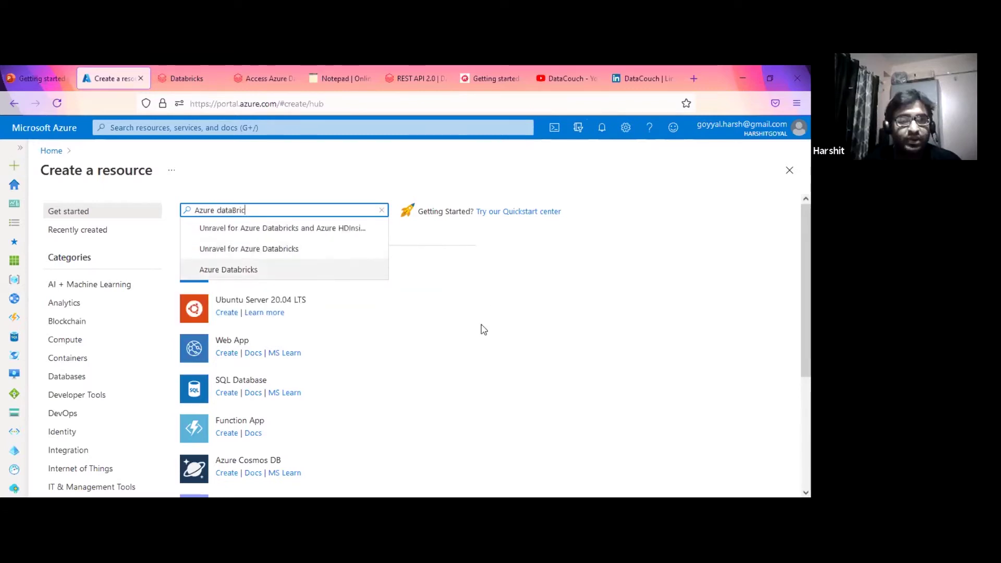
pyautogui.press('Return')
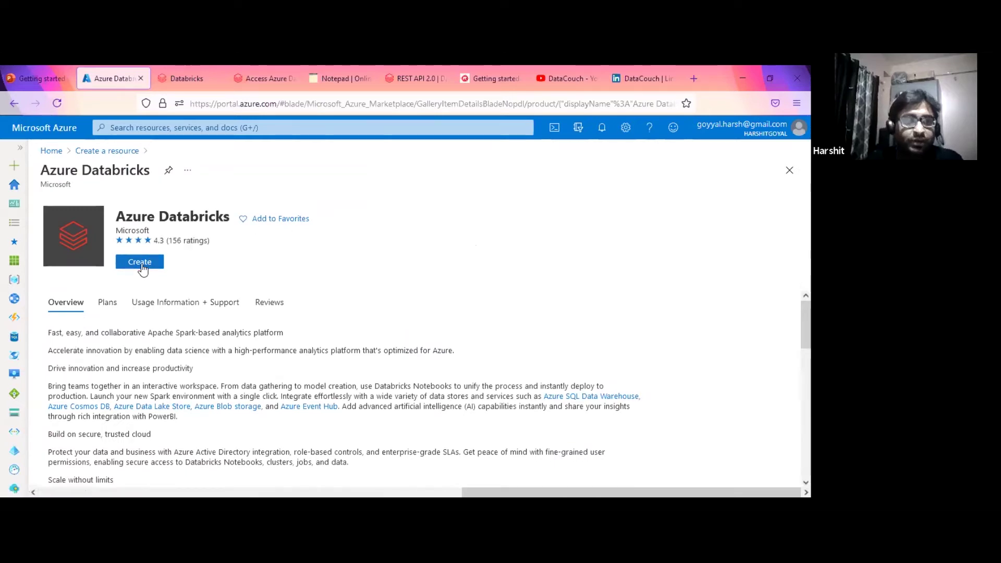
pyautogui.click(142, 266)
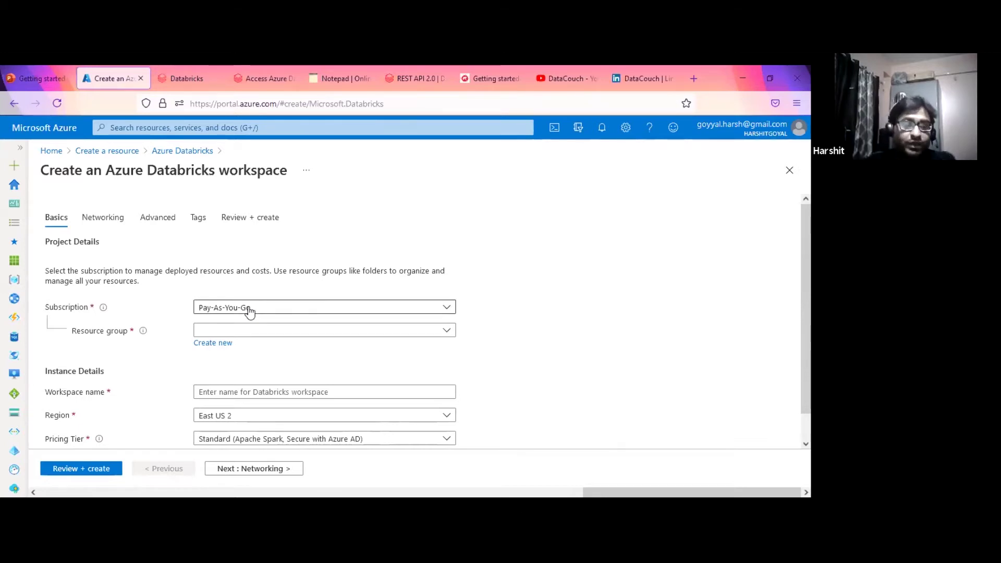
# Select the Pay-As-You-Go subscription for the Databricks workspace.
pyautogui.click(270, 310)
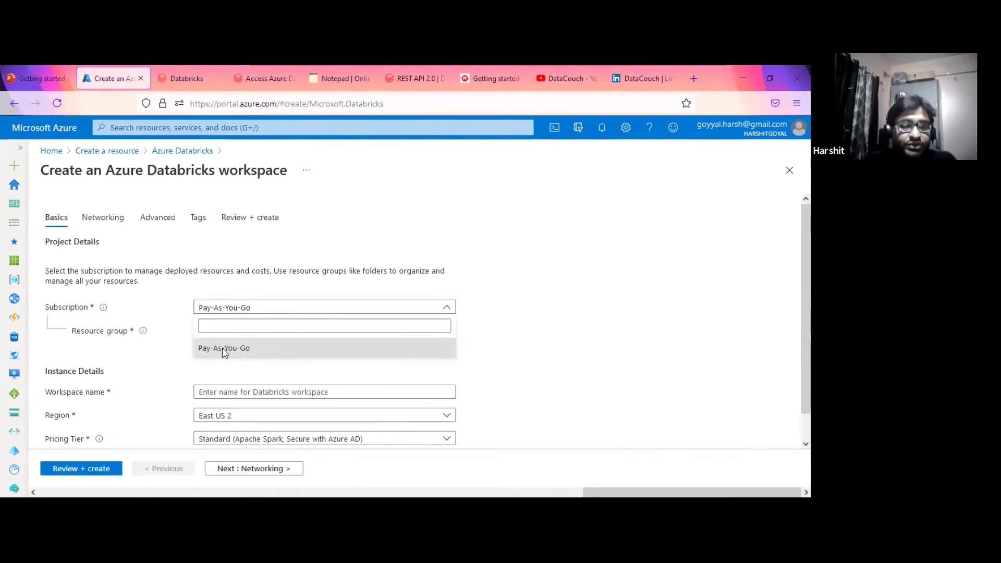
pyautogui.click(223, 348)
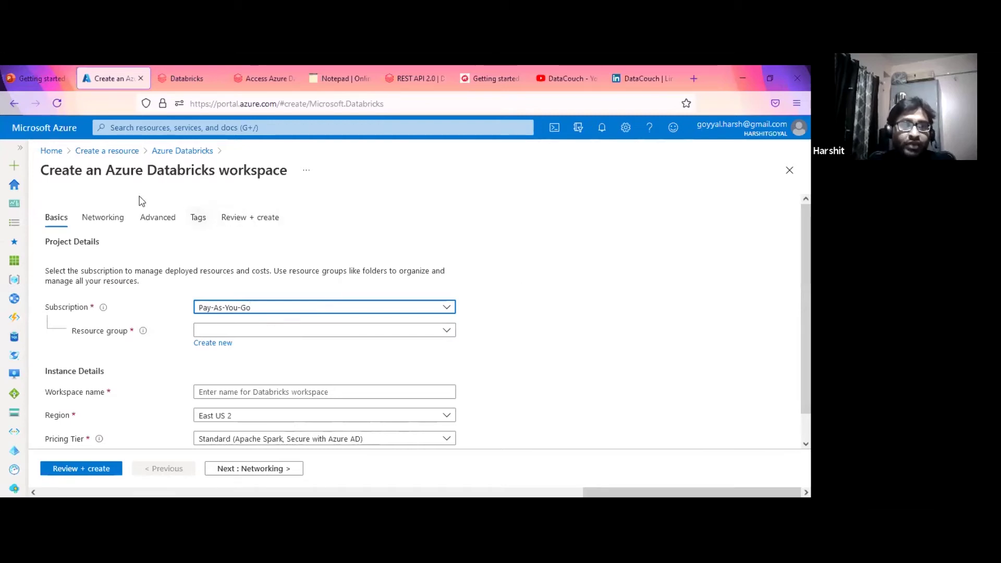
pyautogui.moveTo(107, 173); pyautogui.dragTo(213, 174)
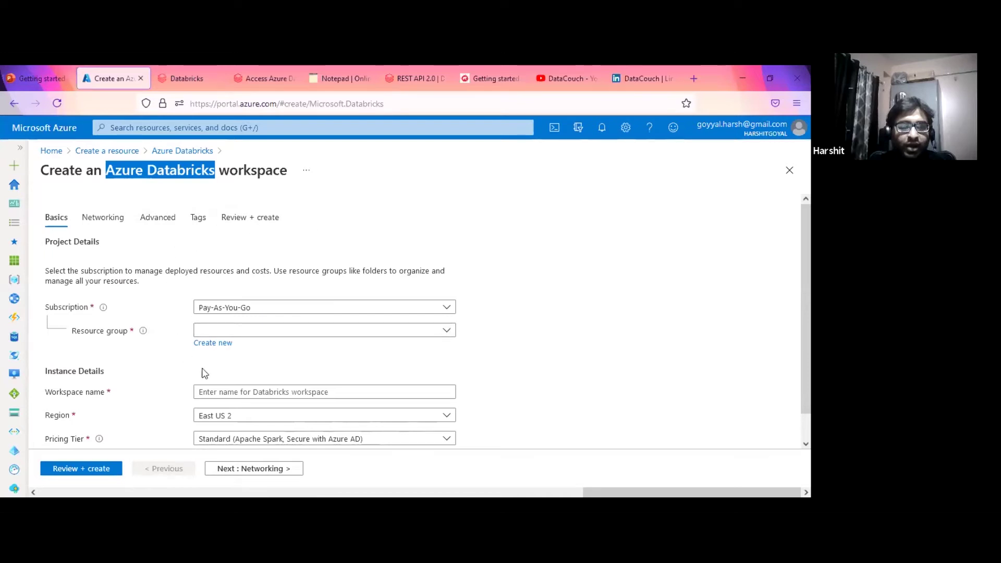
# Create a new resource group named rg-databrick-demo001 for the workspace.
pyautogui.click(446, 331)
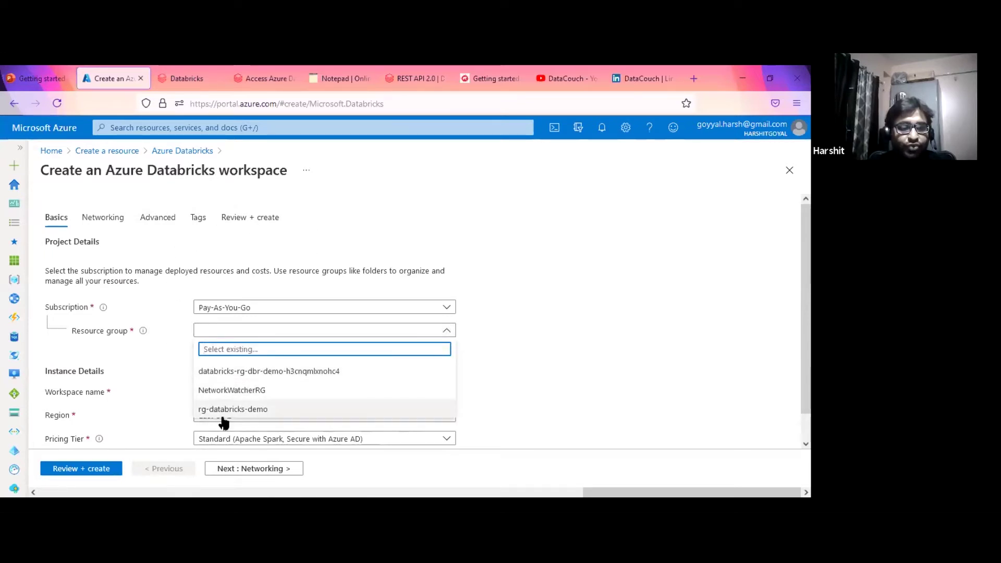
pyautogui.click(575, 355)
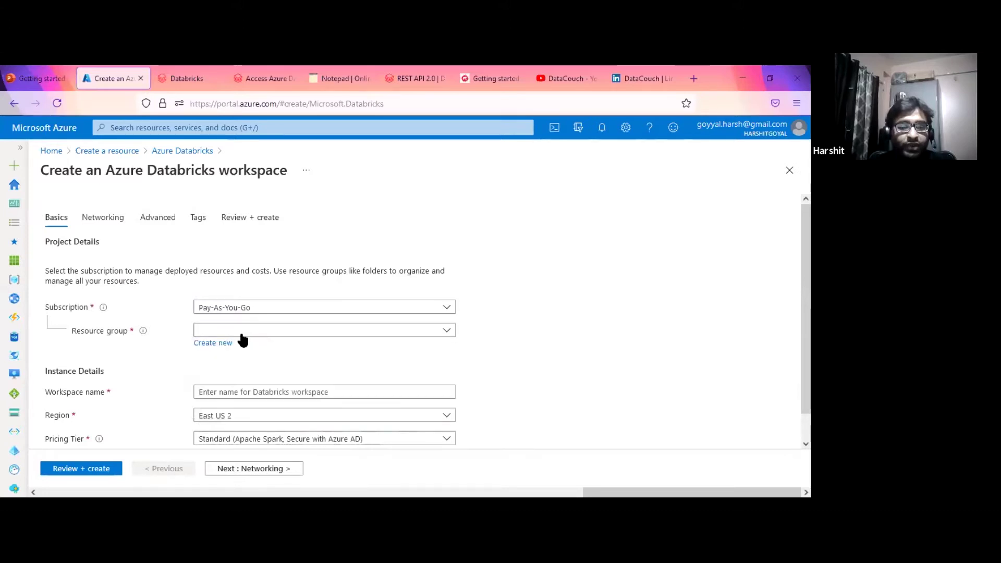
pyautogui.click(214, 345)
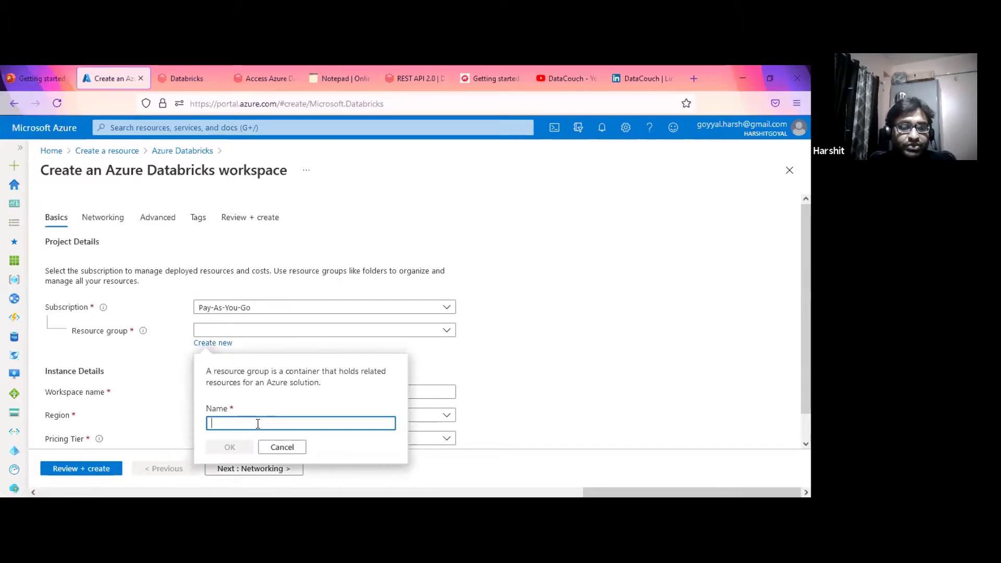
pyautogui.click(282, 447)
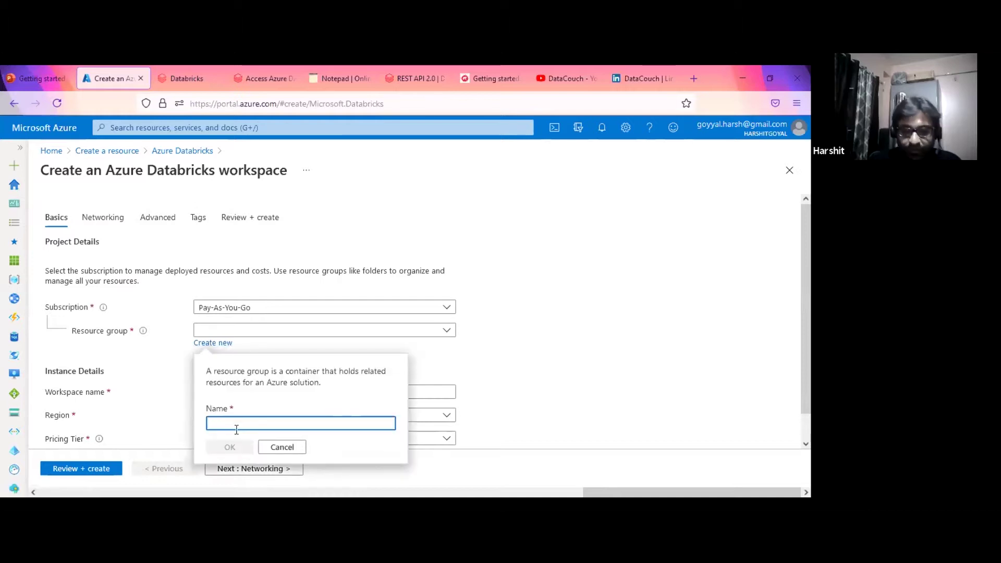
pyautogui.write('r')
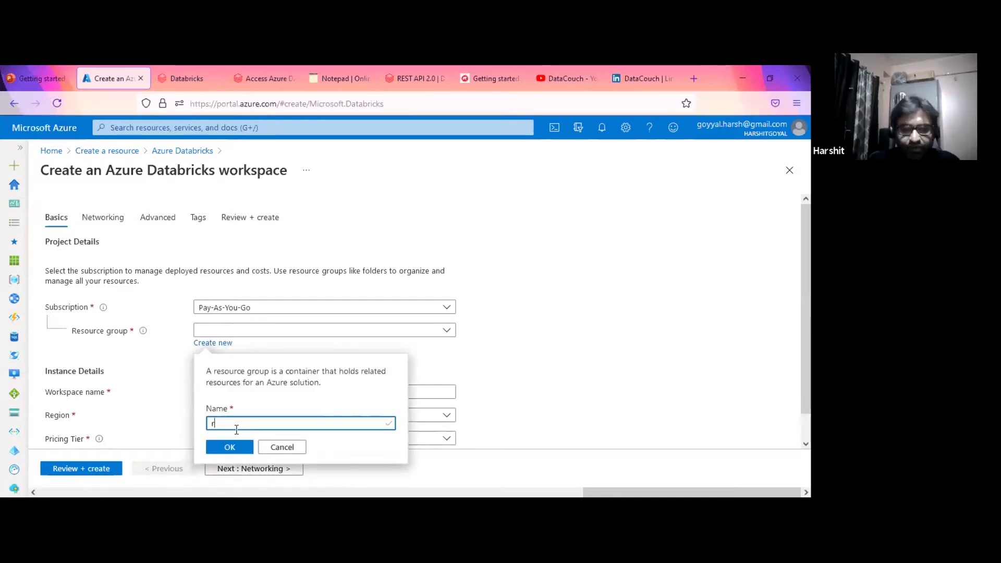
pyautogui.write('g-dat')
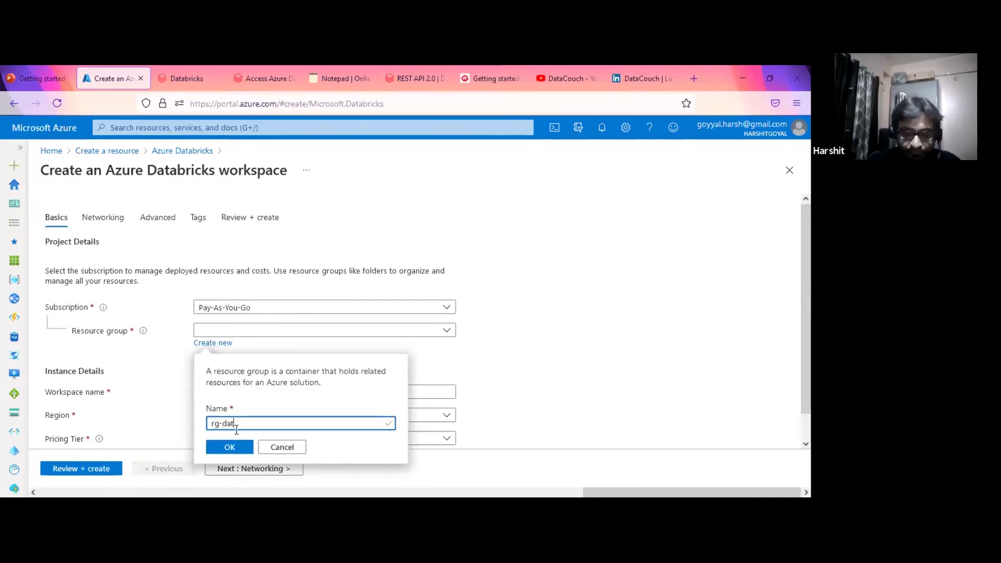
pyautogui.write('abrick-')
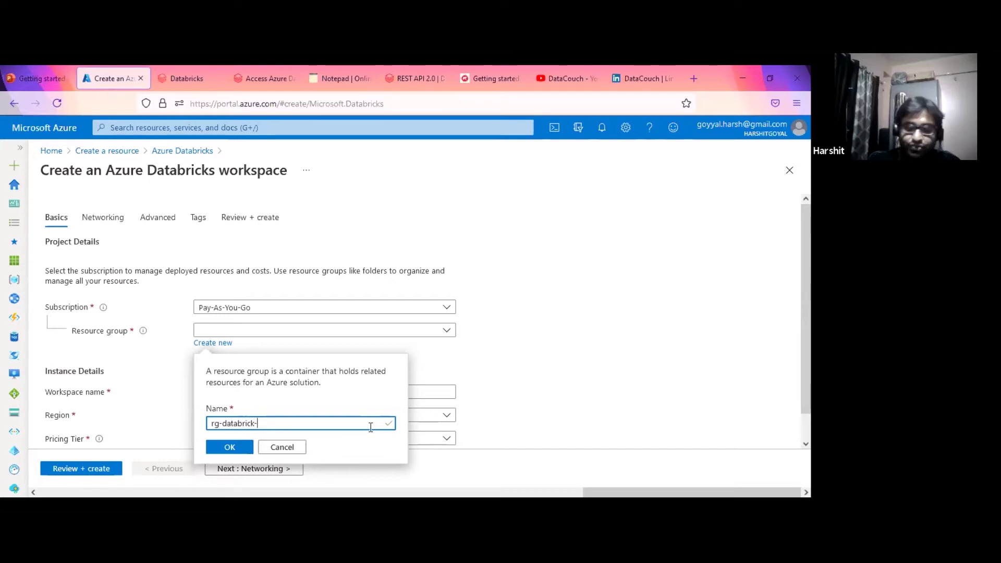
pyautogui.write('demo001')
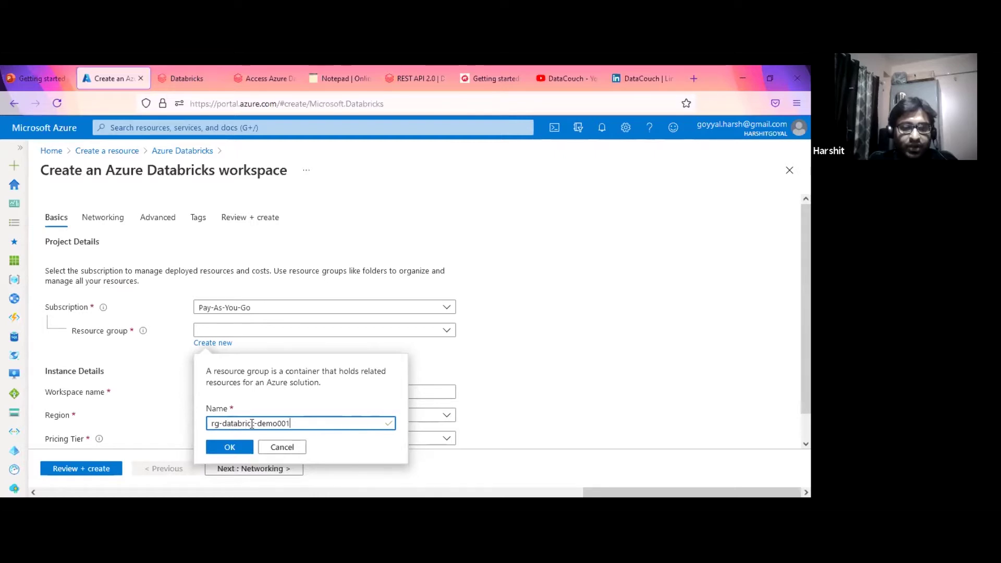
pyautogui.click(227, 447)
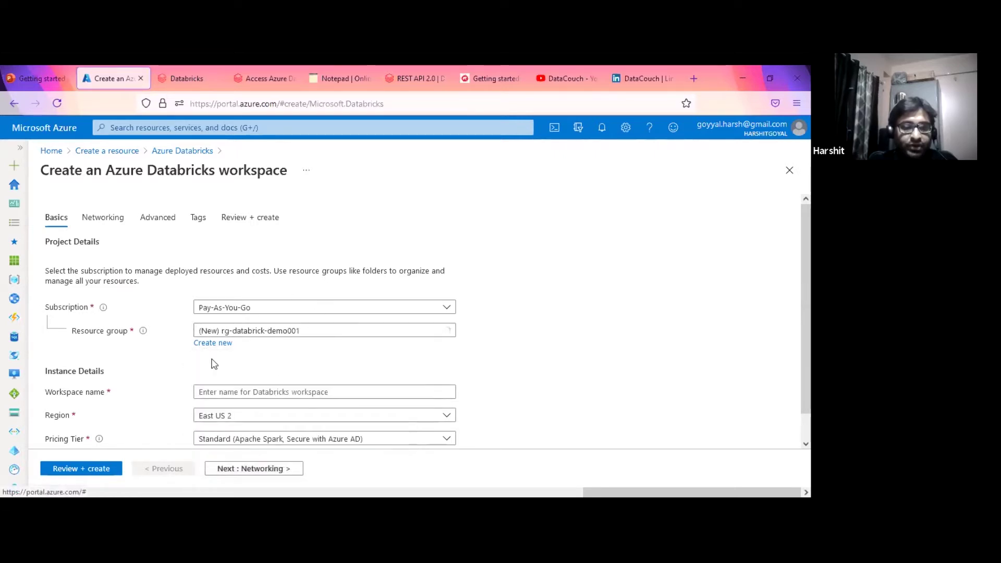
# Name the Databricks workspace dbr-demo001.
pyautogui.scroll(-1, 347, 358)
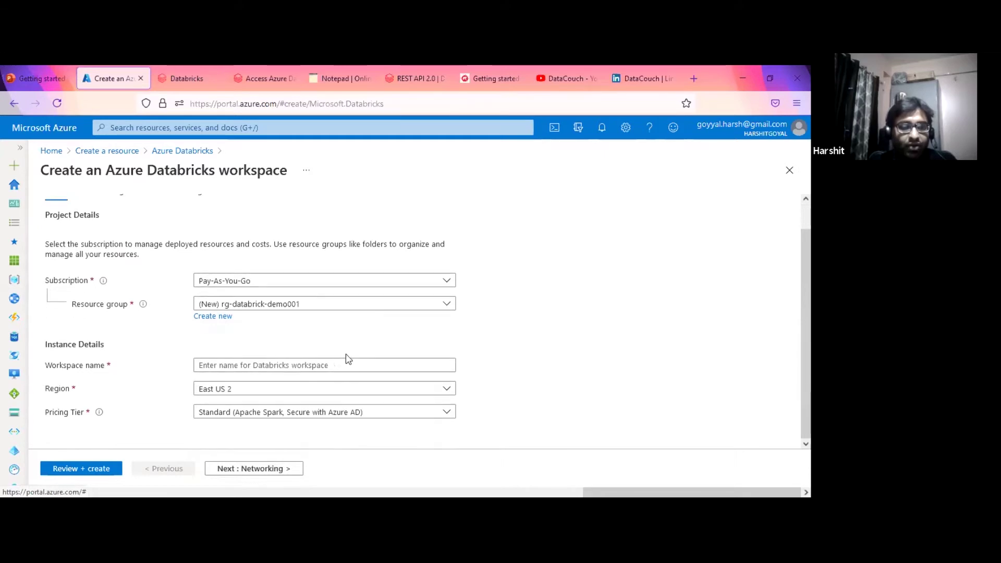
pyautogui.click(222, 365)
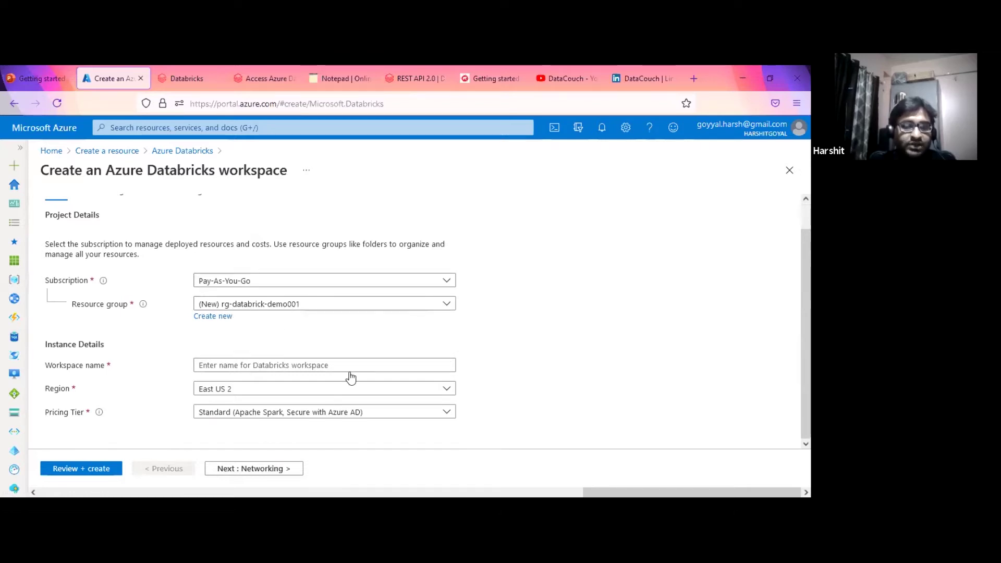
pyautogui.click(259, 369)
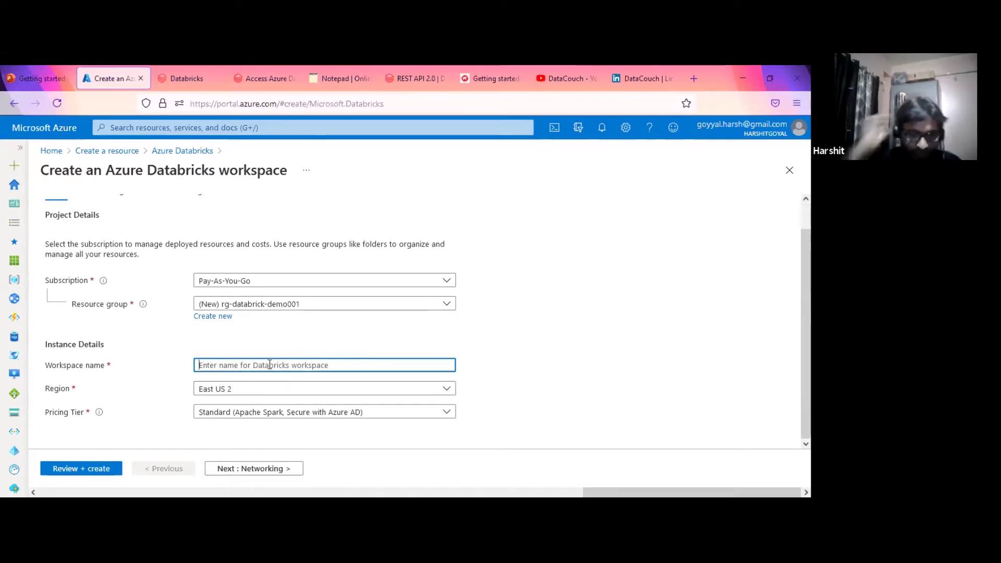
pyautogui.write('B')
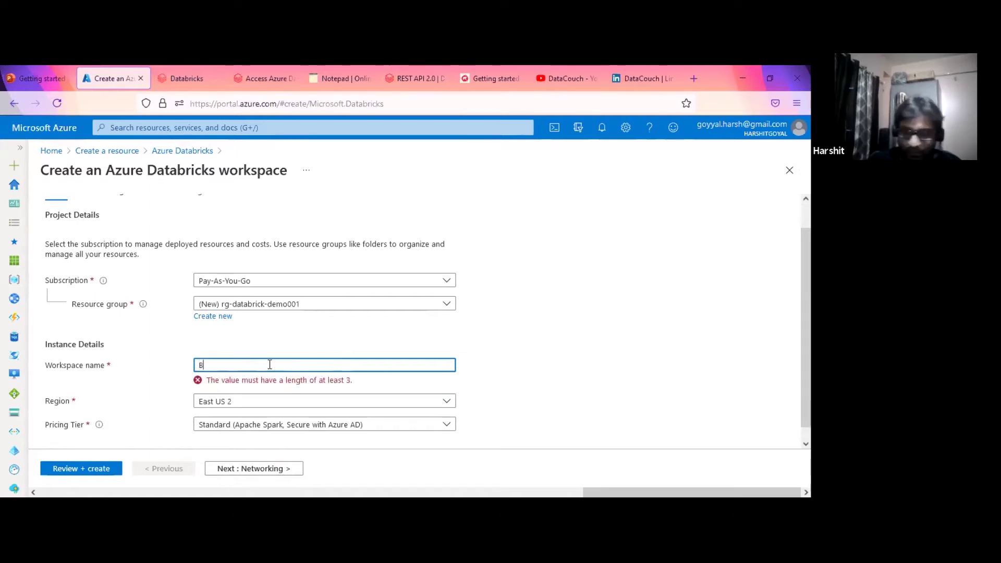
pyautogui.press('BackSpace')
pyautogui.write('dbr-da')
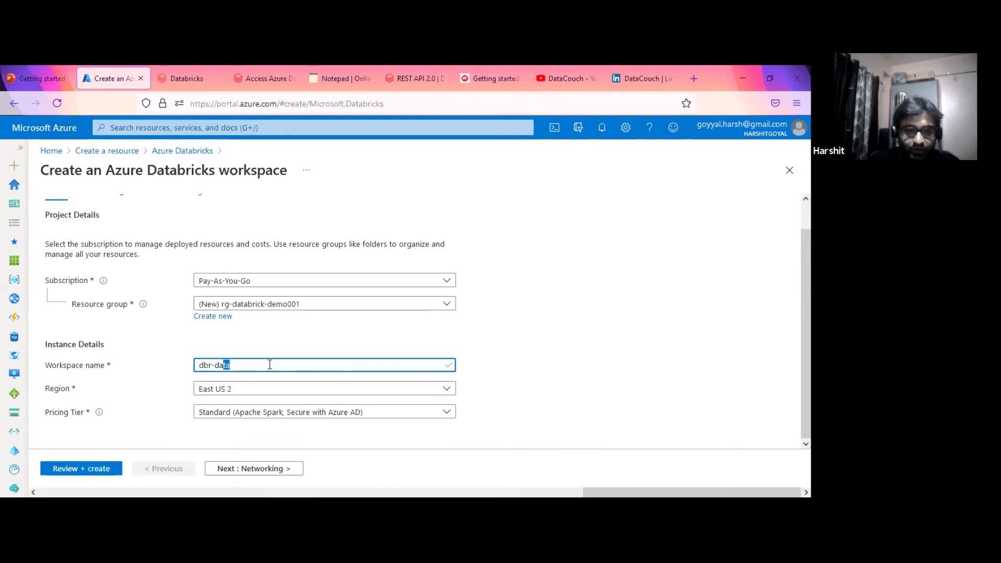
pyautogui.write('demo001')
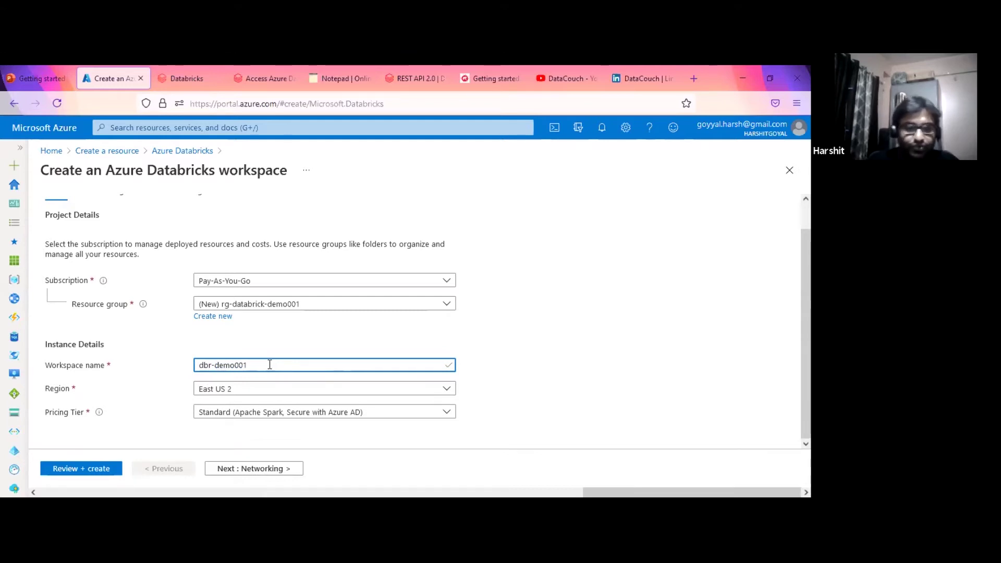
pyautogui.click(547, 336)
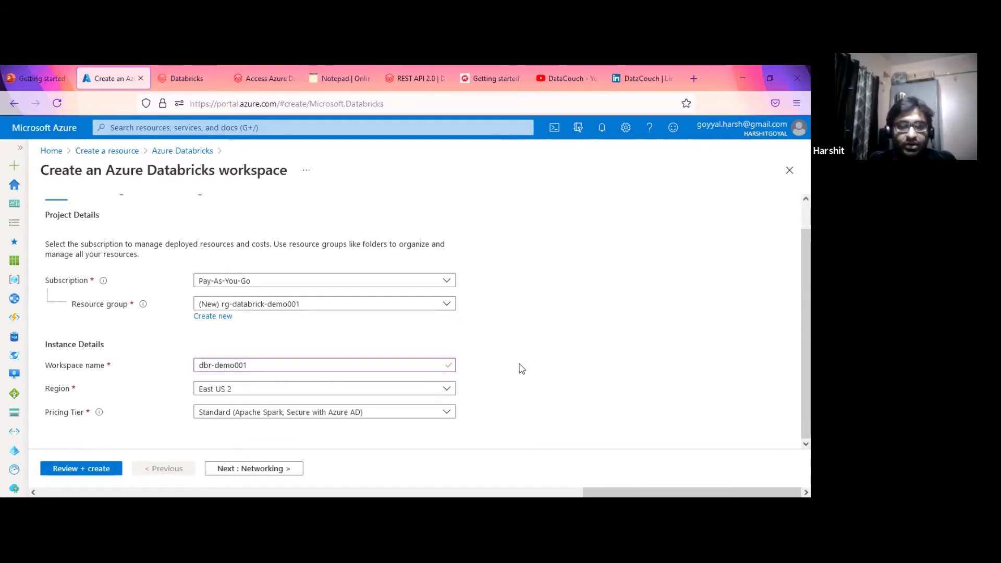
# Set the workspace's region to East US.
pyautogui.click(266, 392)
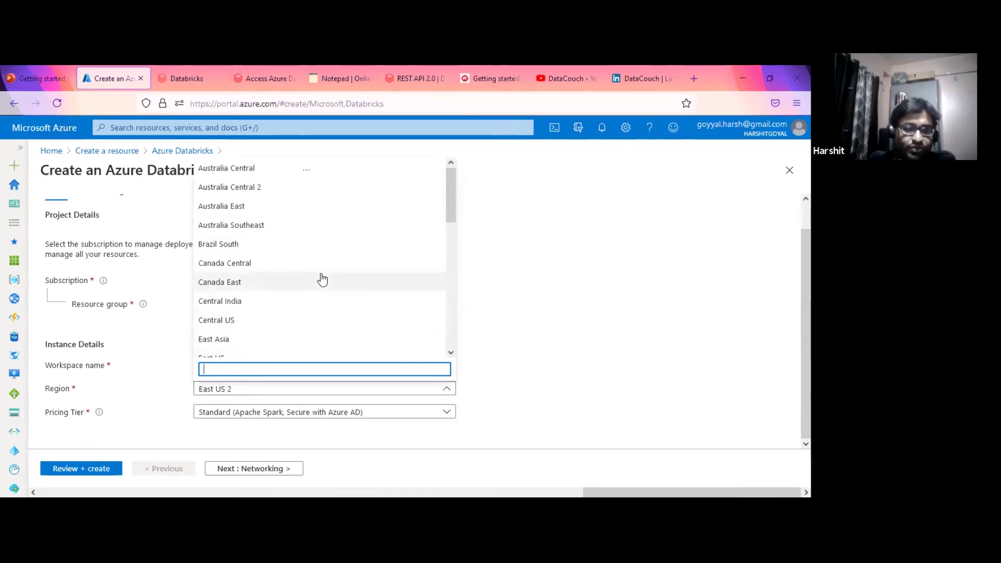
pyautogui.scroll(-2, 320, 280)
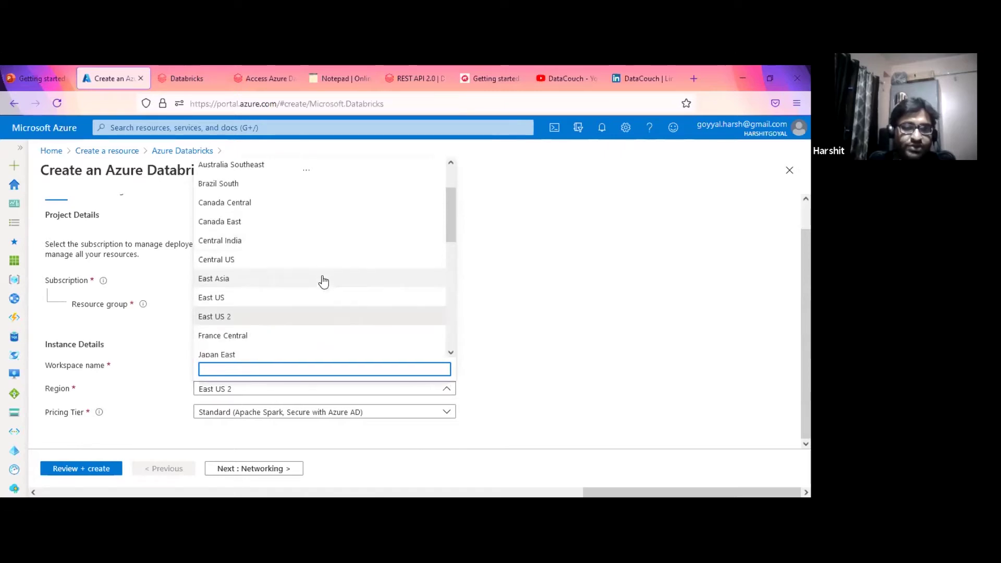
pyautogui.click(217, 299)
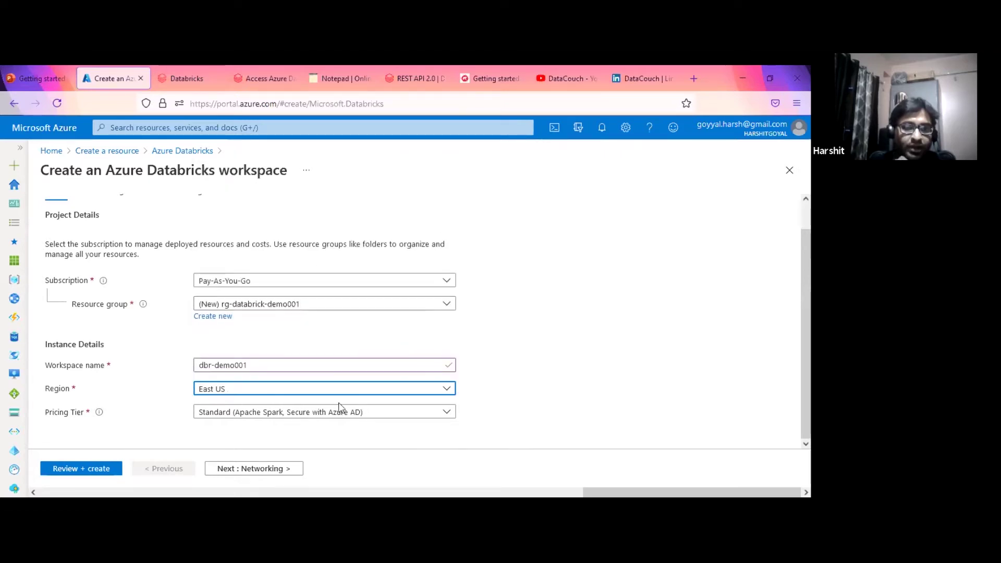
# Change the workspace's region to East US 2.
pyautogui.click(249, 392)
pyautogui.scroll(-2, 238, 318)
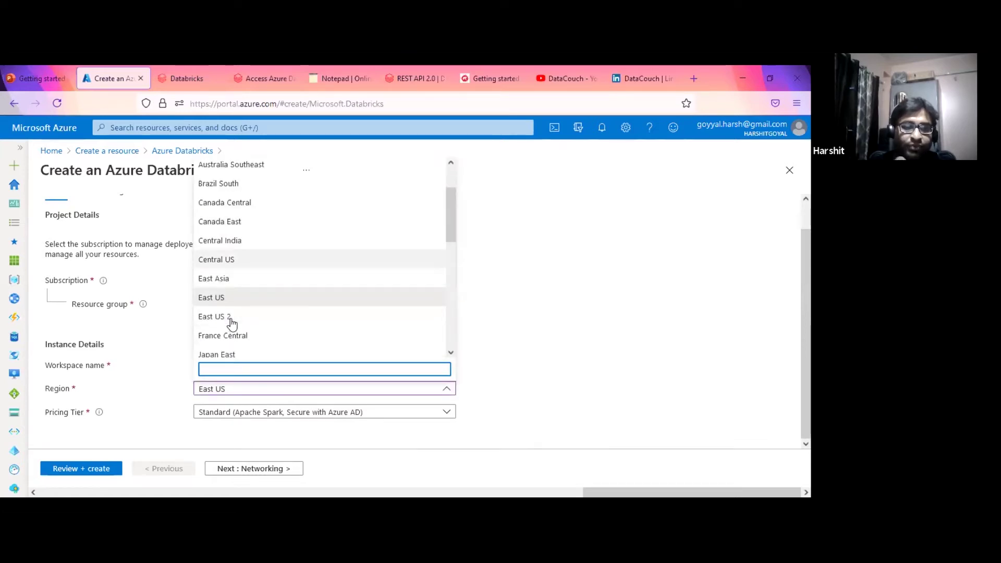
pyautogui.click(219, 316)
pyautogui.click(607, 342)
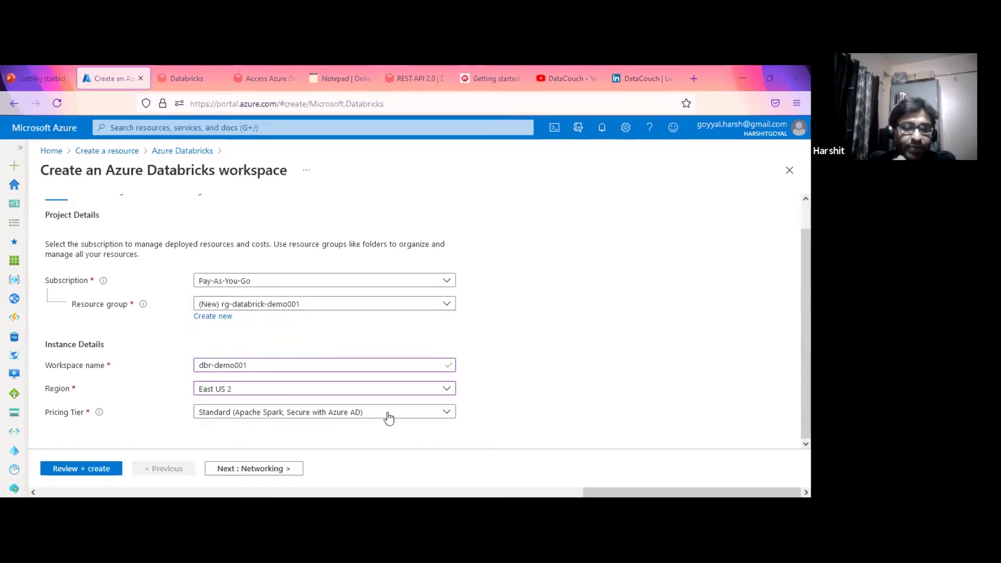
# Set the workspace's pricing tier to Trial (Premium - 14-Days Free DBUs).
pyautogui.click(437, 419)
pyautogui.click(437, 419)
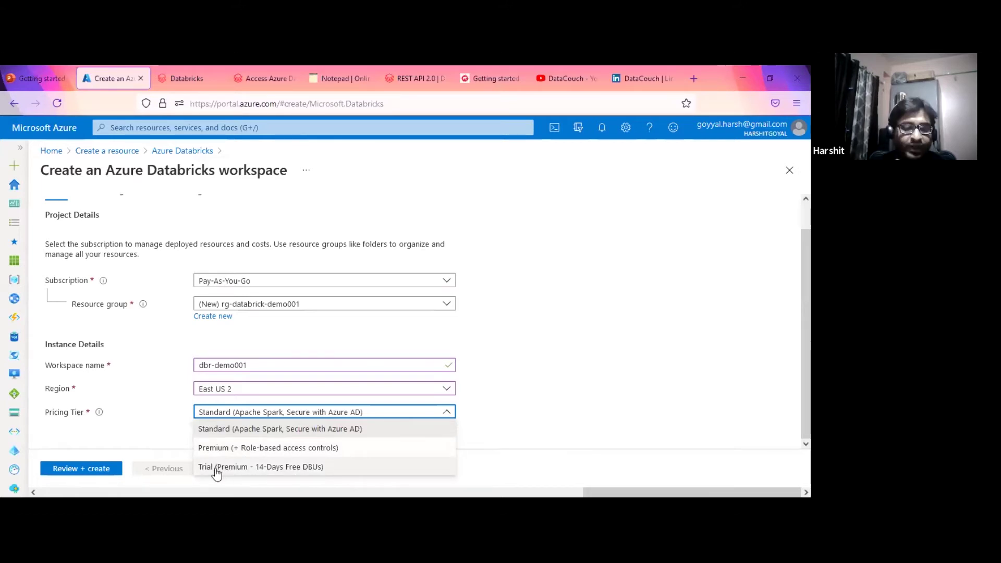
pyautogui.click(302, 469)
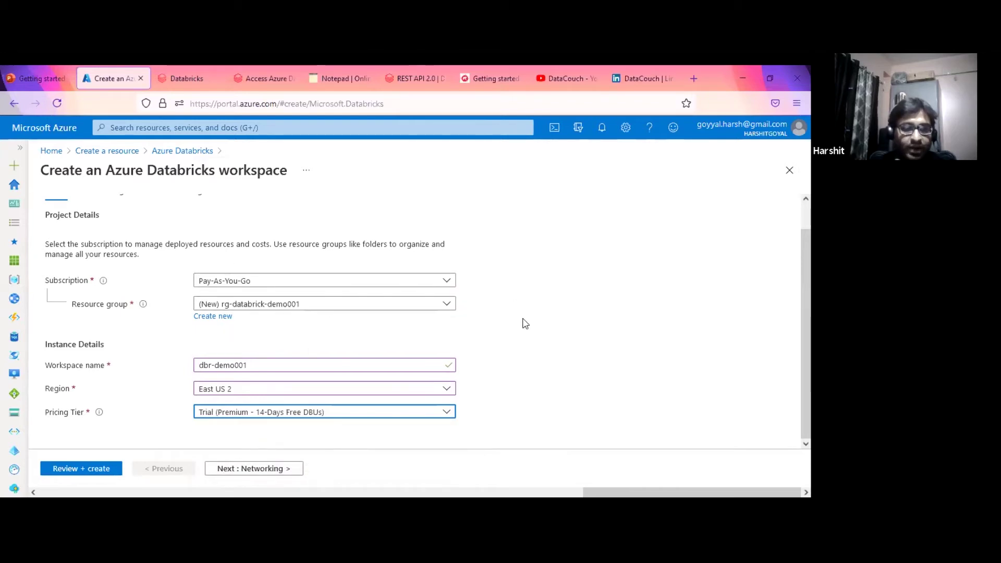
pyautogui.scroll(1, 704, 336)
pyautogui.scroll(-1, 651, 320)
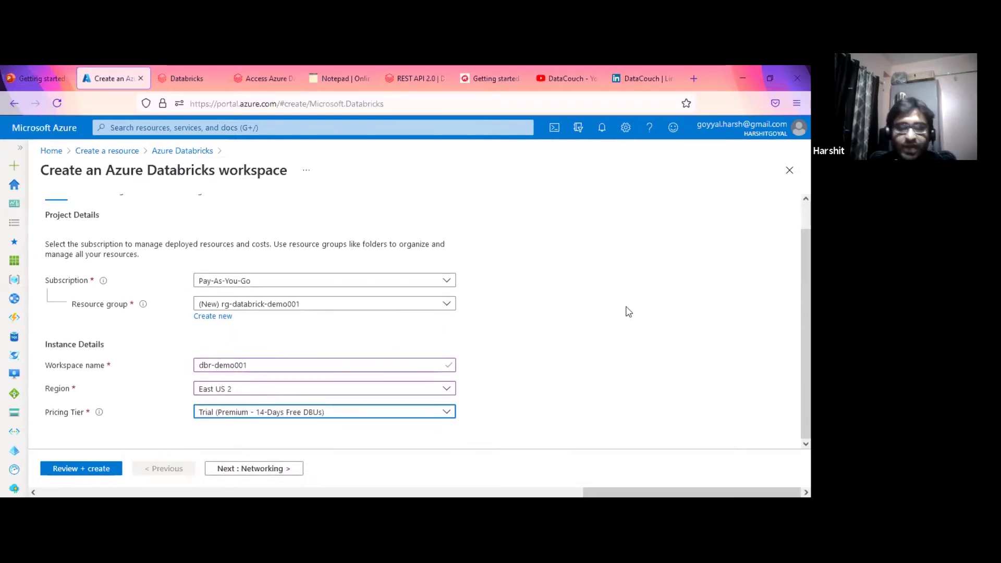
# Recheck the basic project and instance details, and open the networking settings for the new workspace.
pyautogui.scroll(1, 717, 364)
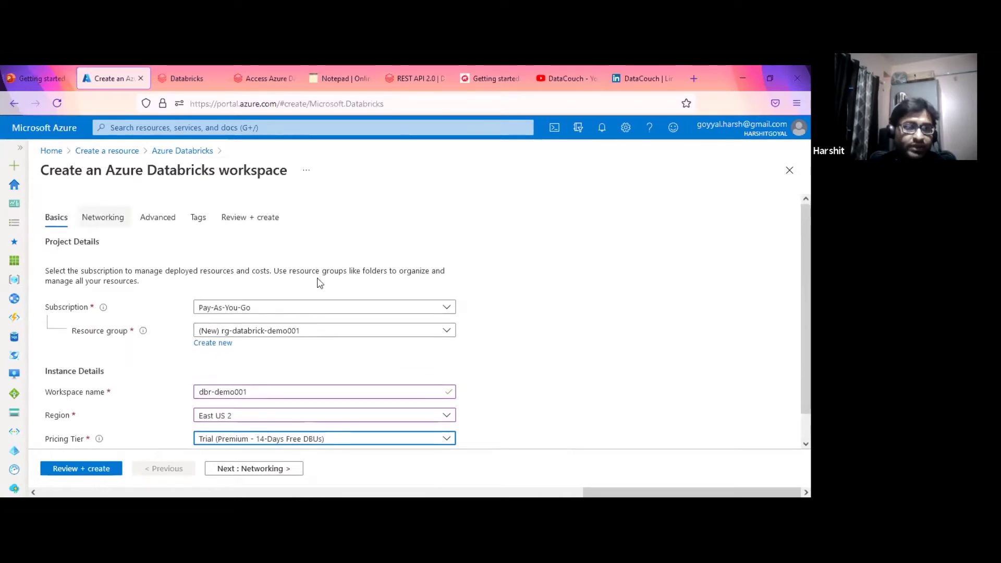
pyautogui.scroll(-1, 371, 339)
pyautogui.scroll(1, 253, 303)
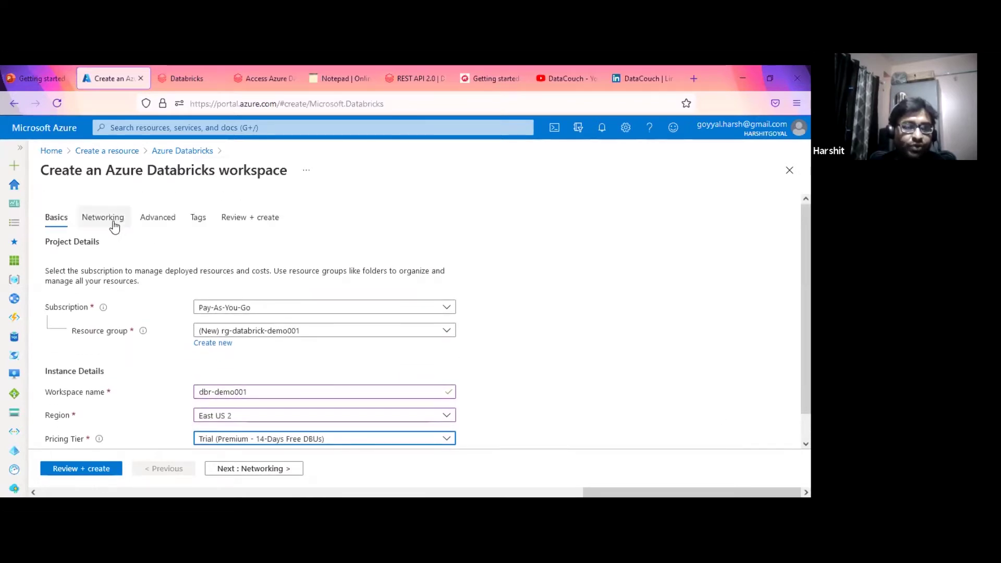
pyautogui.click(112, 221)
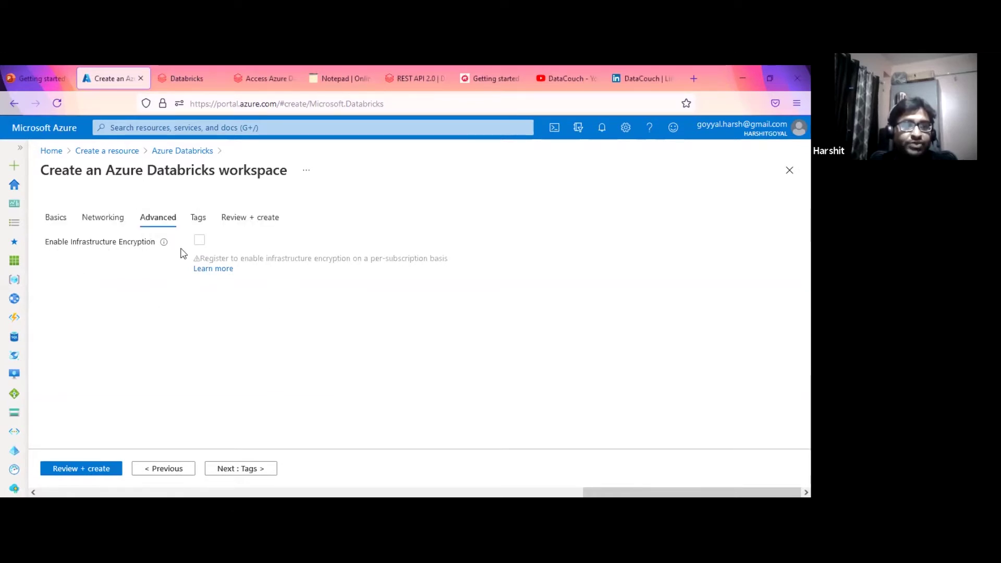
# Add a tag named env with the value learning to the new Databricks workspace.
pyautogui.click(199, 219)
pyautogui.click(140, 266)
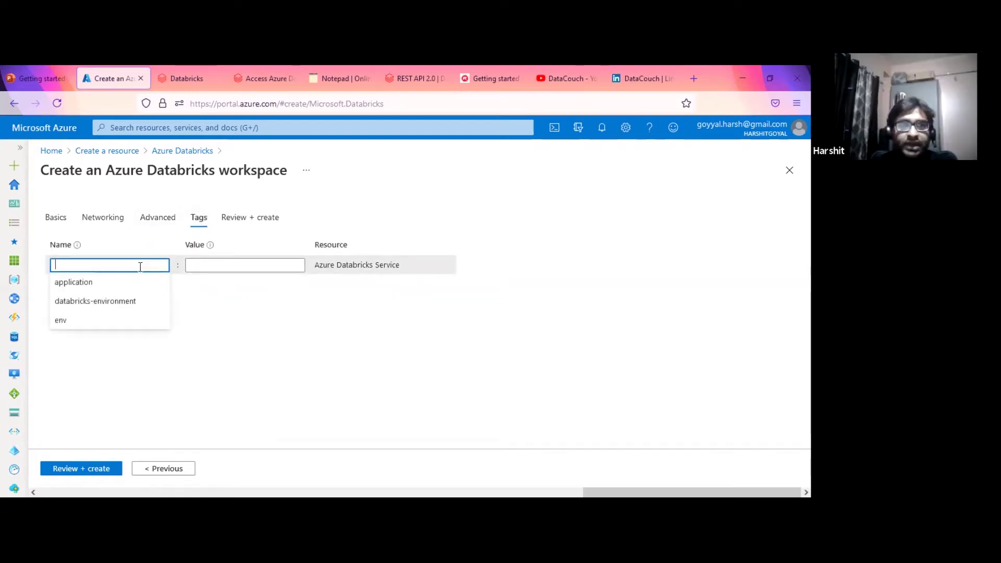
pyautogui.click(102, 322)
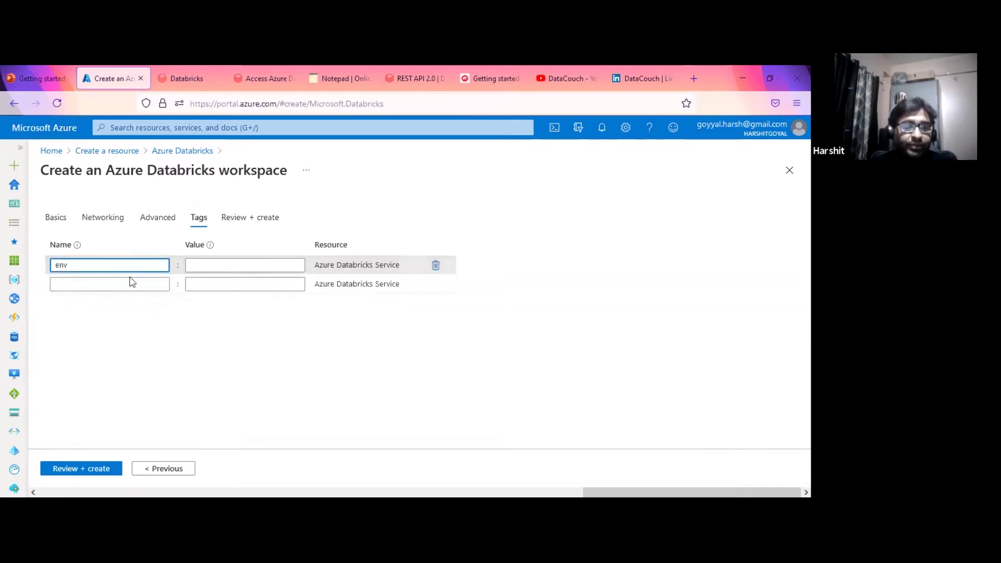
pyautogui.click(223, 266)
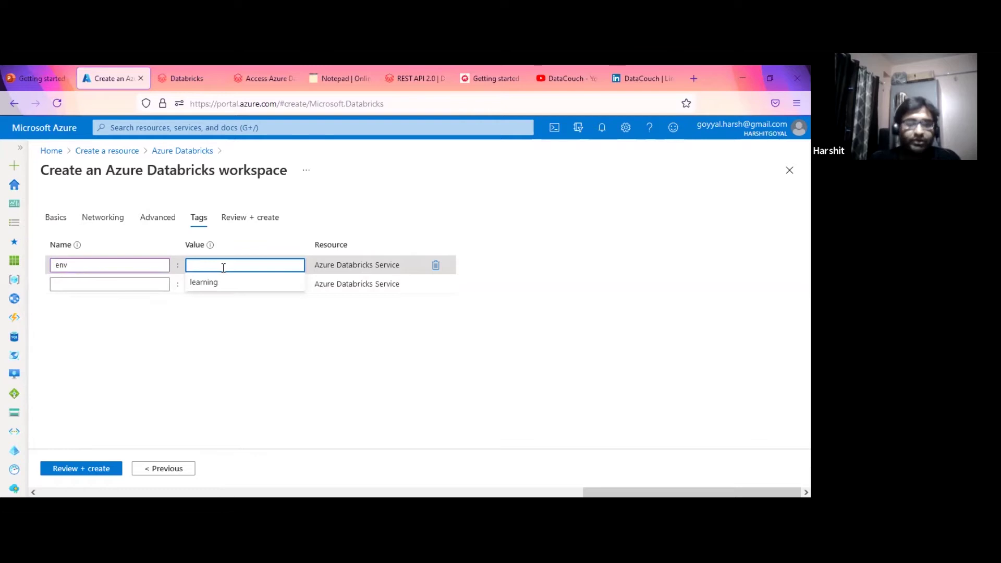
pyautogui.click(211, 285)
# Add a second tag named department with the value App_Dev to the new Databricks workspace.
pyautogui.click(88, 287)
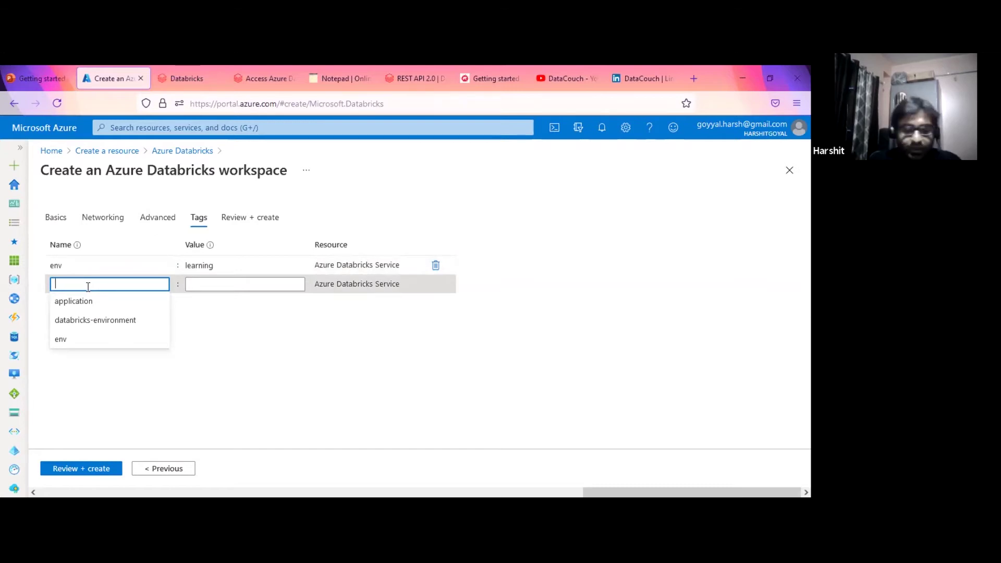
pyautogui.write('Te')
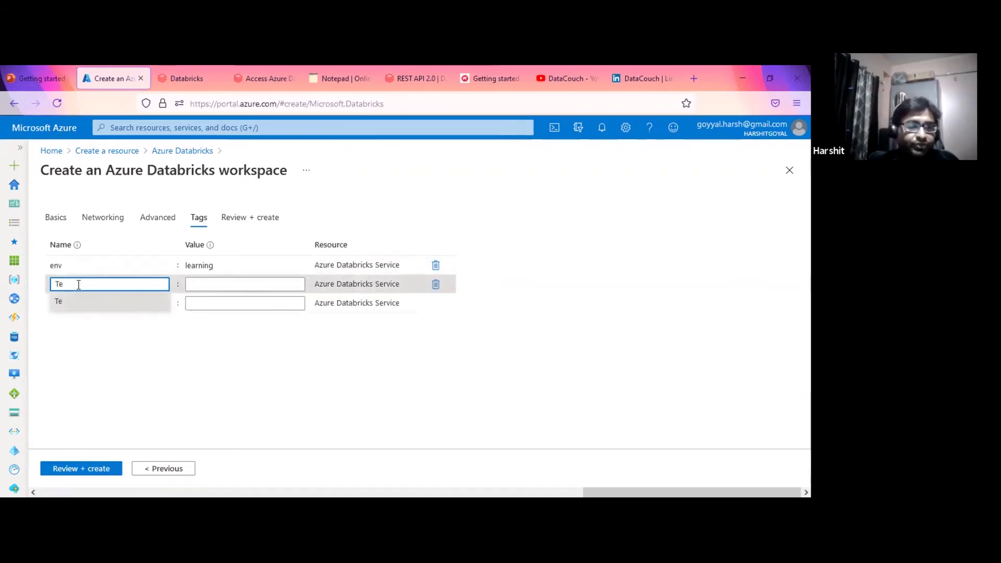
pyautogui.write('de')
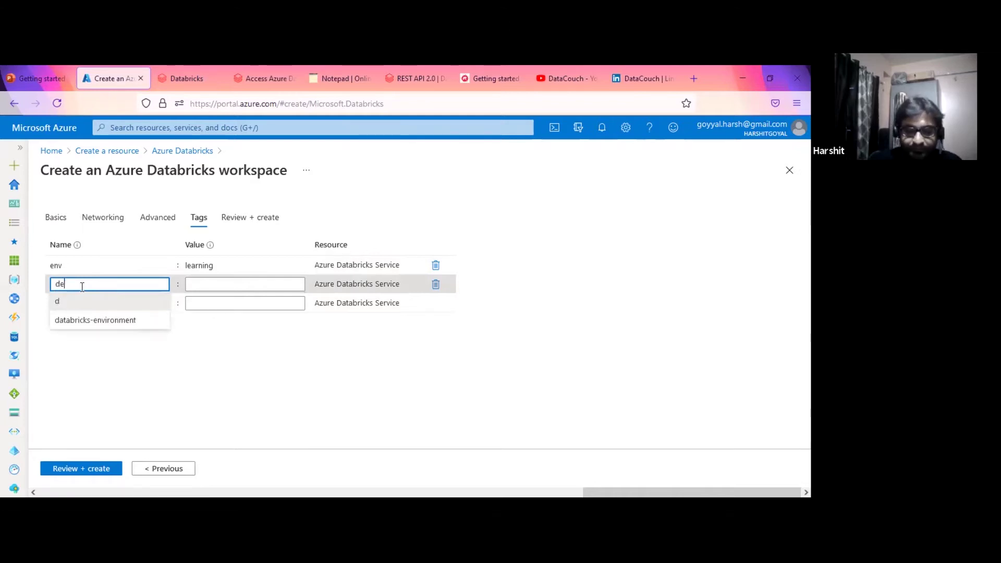
pyautogui.write('partment')
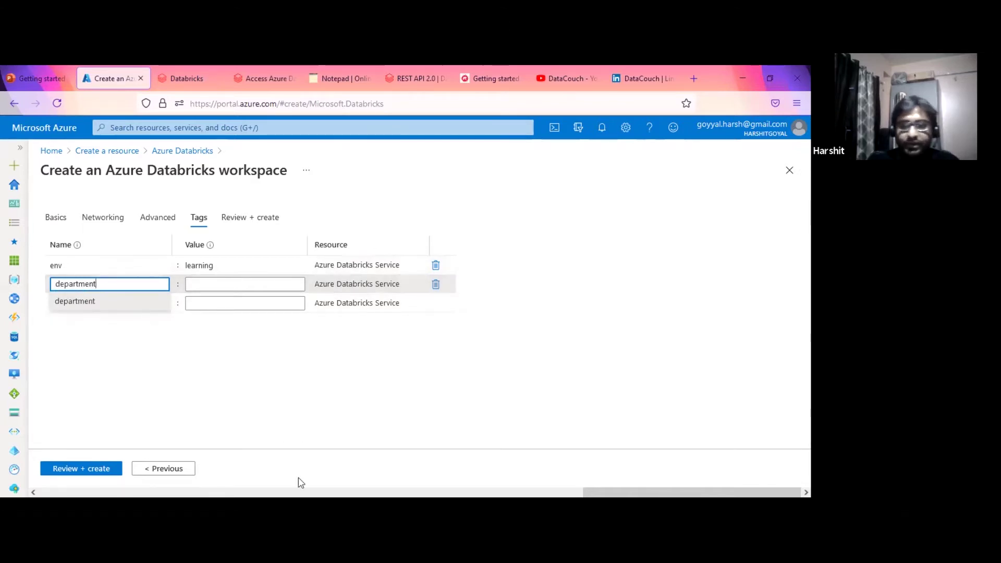
pyautogui.click(218, 284)
pyautogui.write('A')
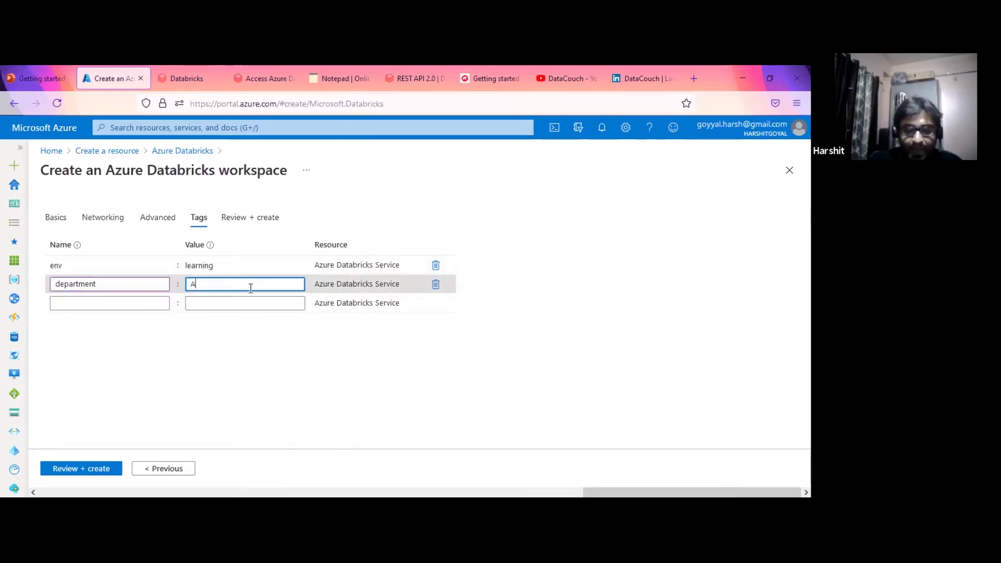
pyautogui.write('pplicatio')
pyautogui.press('BackSpace')
pyautogui.write('_Dev')
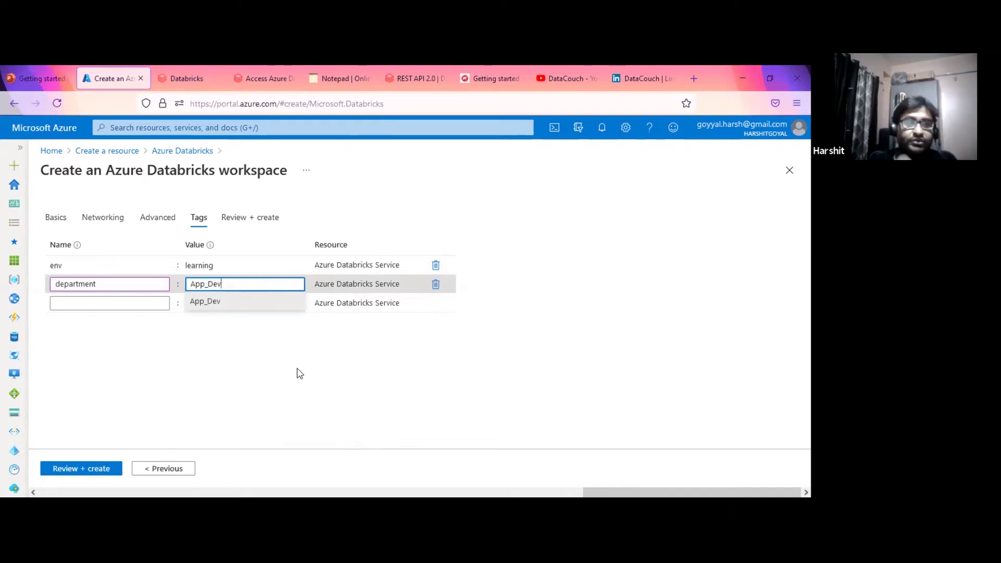
pyautogui.click(300, 373)
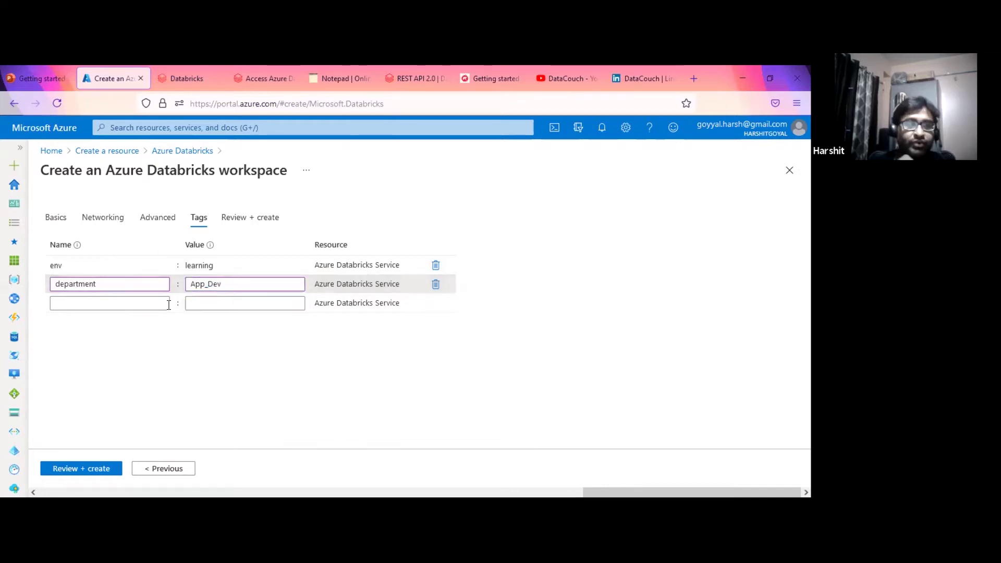
# Validate the workspace configuration and review its summary of basics, networking and advanced settings.
pyautogui.click(249, 224)
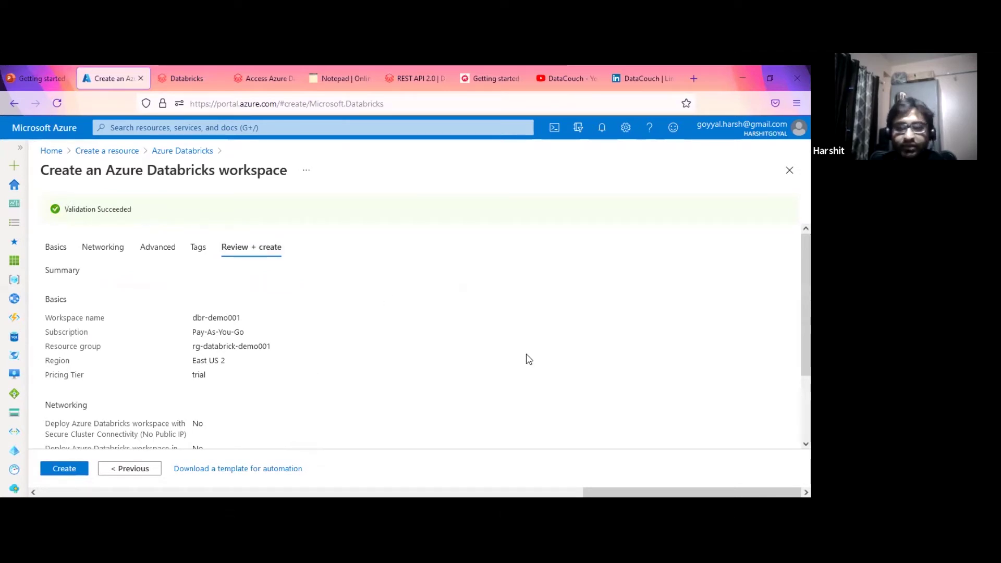
pyautogui.scroll(-3, 350, 317)
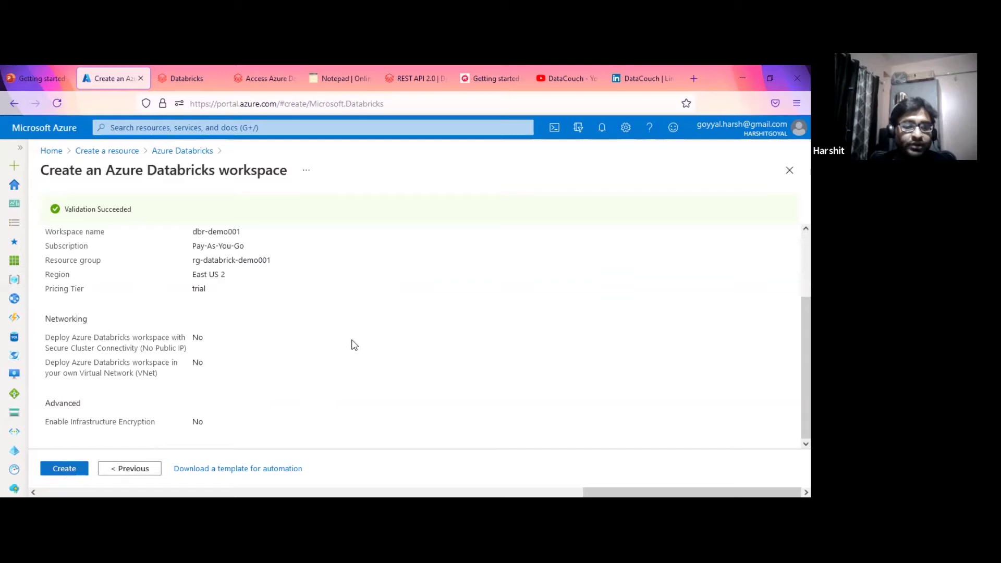
pyautogui.scroll(3, 359, 288)
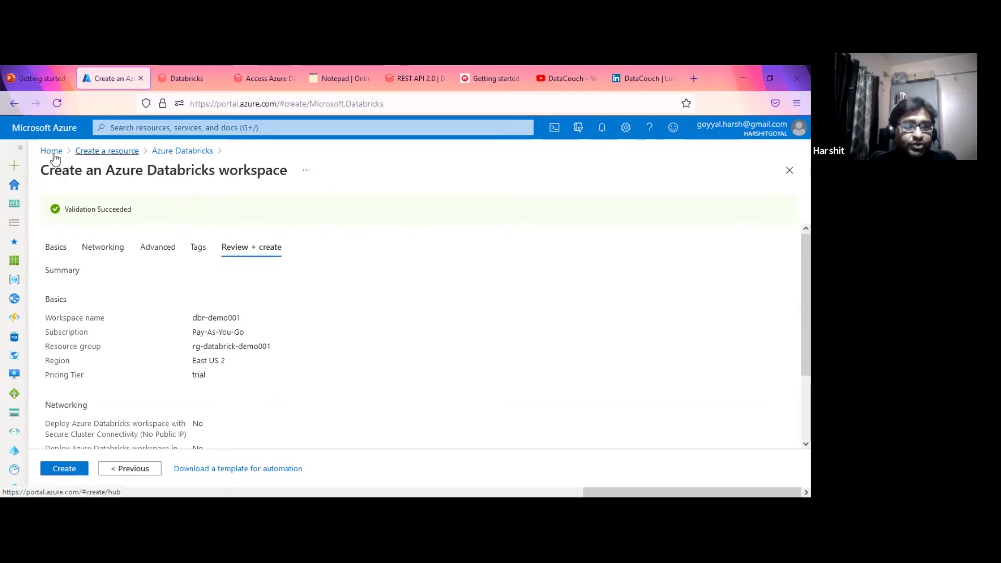
# Open the existing dbr-demo workspace in the rg-databricks-demo resource group and examine its overview, including the managed resource group entry.
pyautogui.click(145, 128)
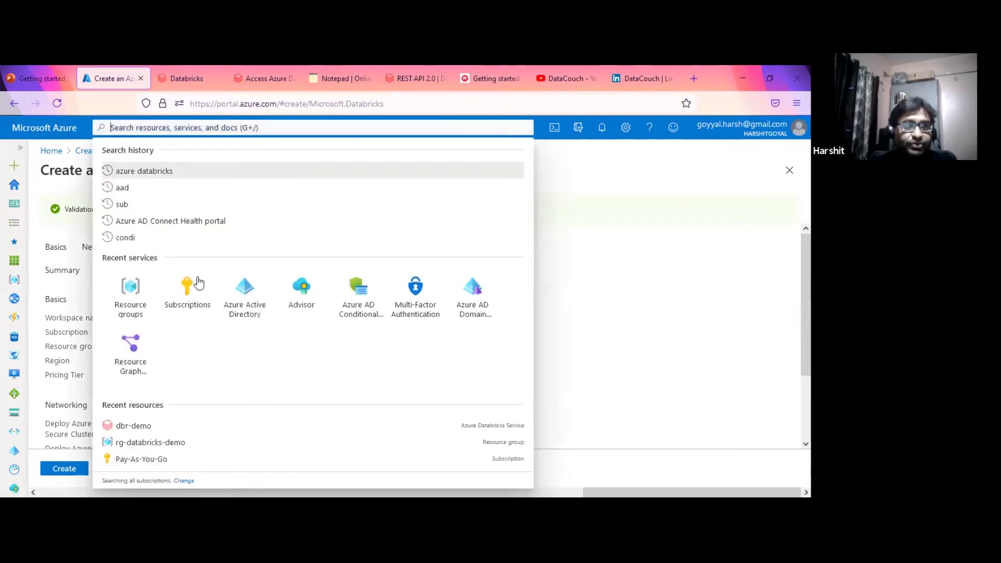
pyautogui.click(130, 286)
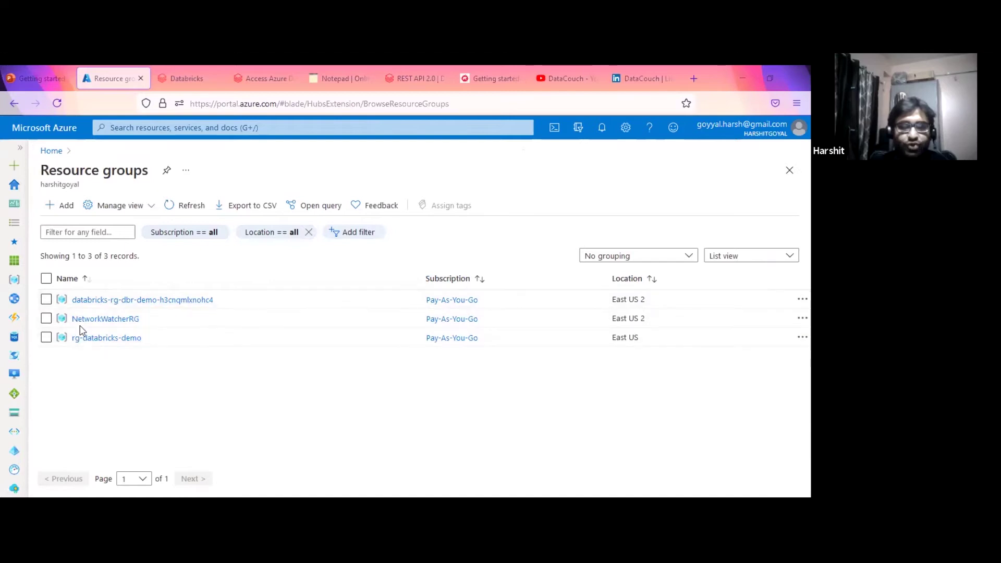
pyautogui.click(110, 330)
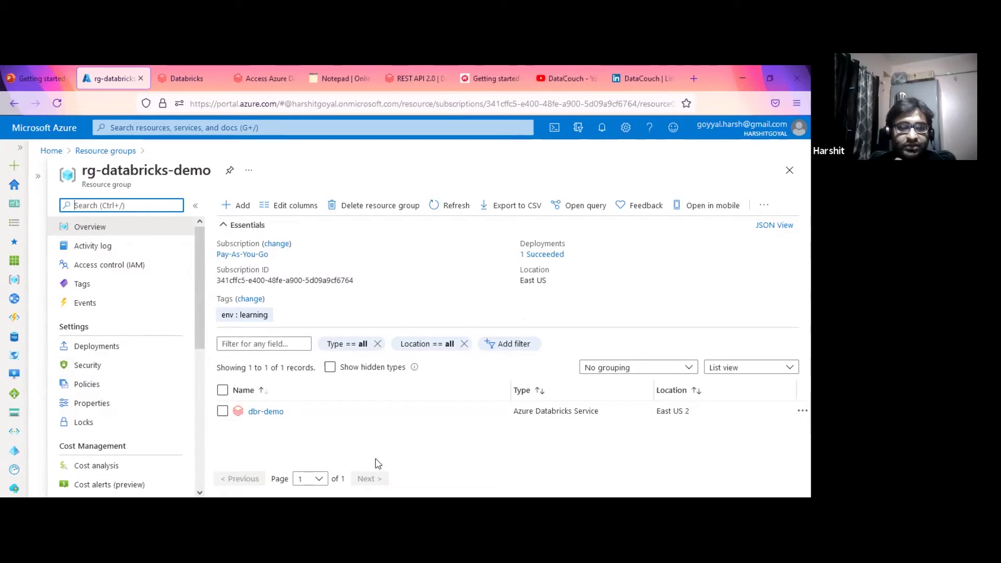
pyautogui.click(267, 412)
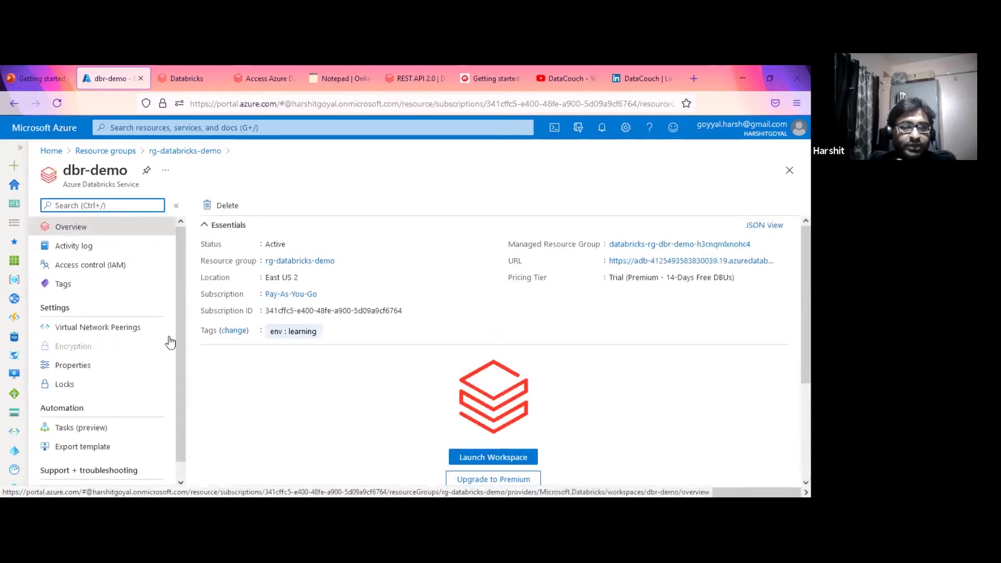
pyautogui.moveTo(182, 322); pyautogui.dragTo(182, 374)
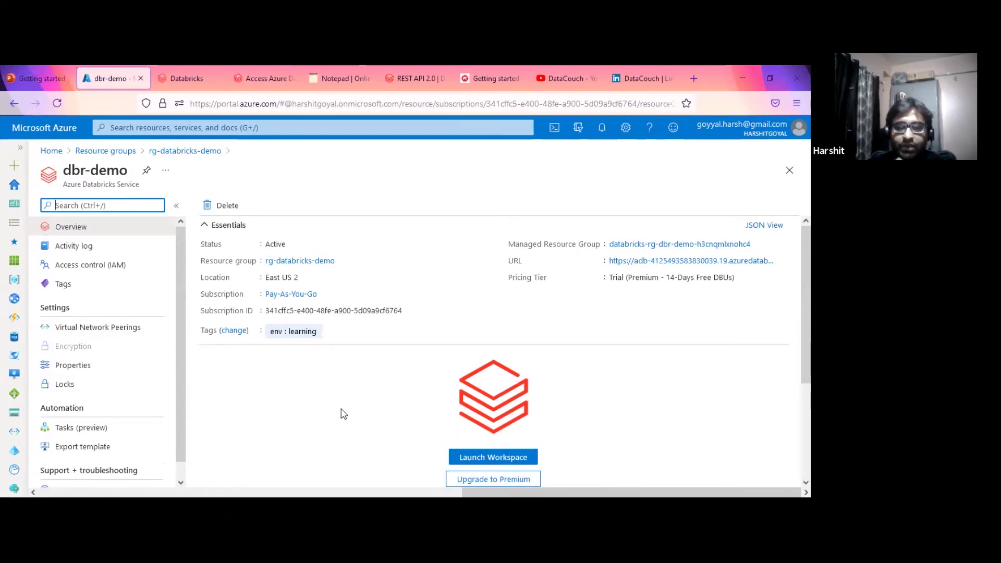
pyautogui.scroll(-2, 349, 401)
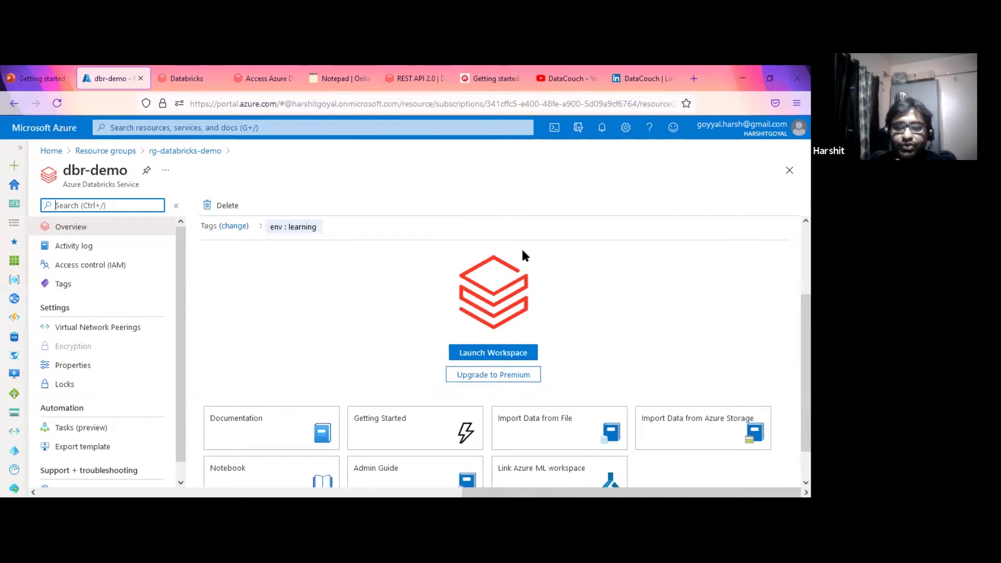
pyautogui.scroll(2, 524, 254)
pyautogui.moveTo(537, 252); pyautogui.dragTo(602, 255)
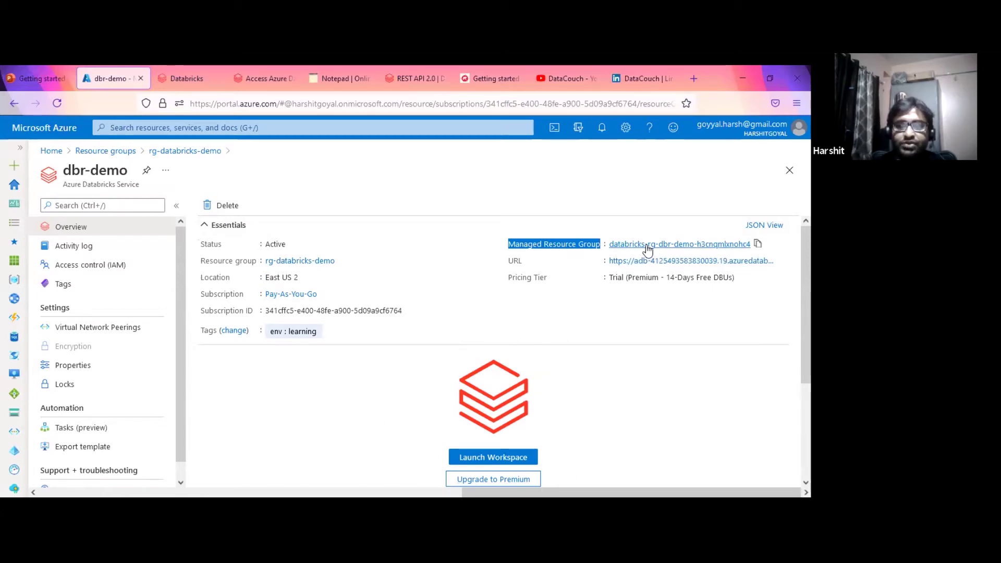
# Return to the list of resource groups and reopen the overview of rg-databricks-demo.
pyautogui.click(119, 155)
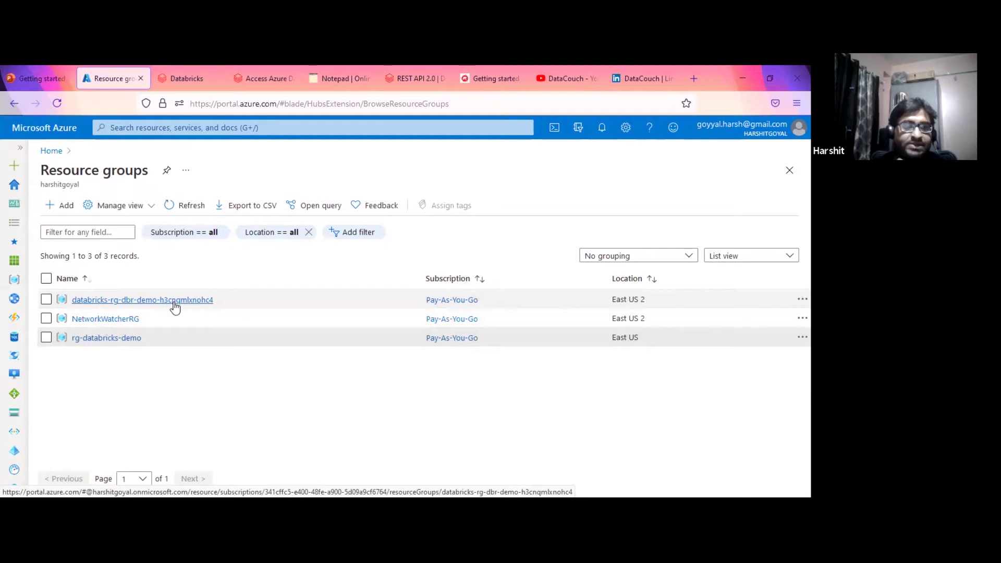
pyautogui.click(117, 340)
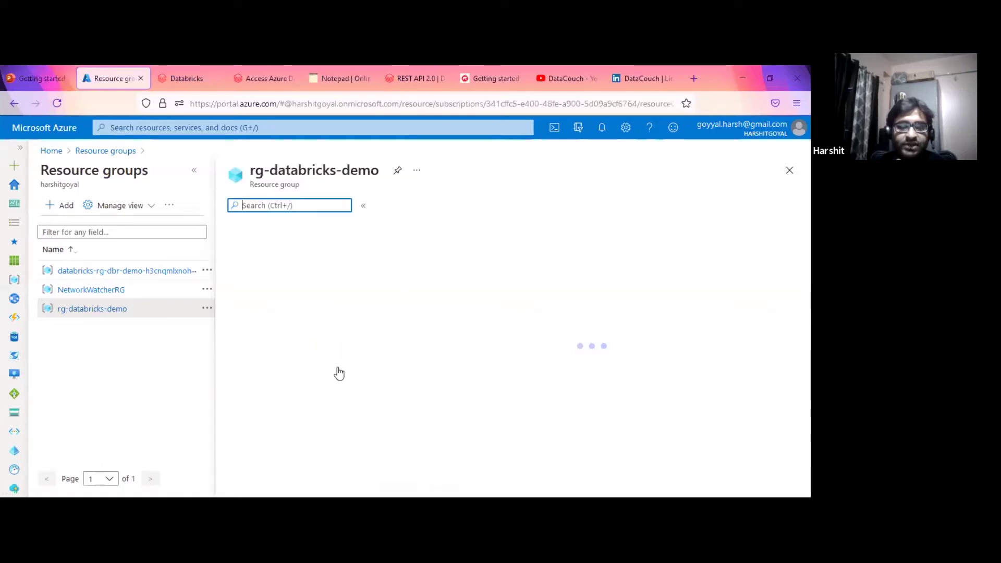
pyautogui.click(194, 170)
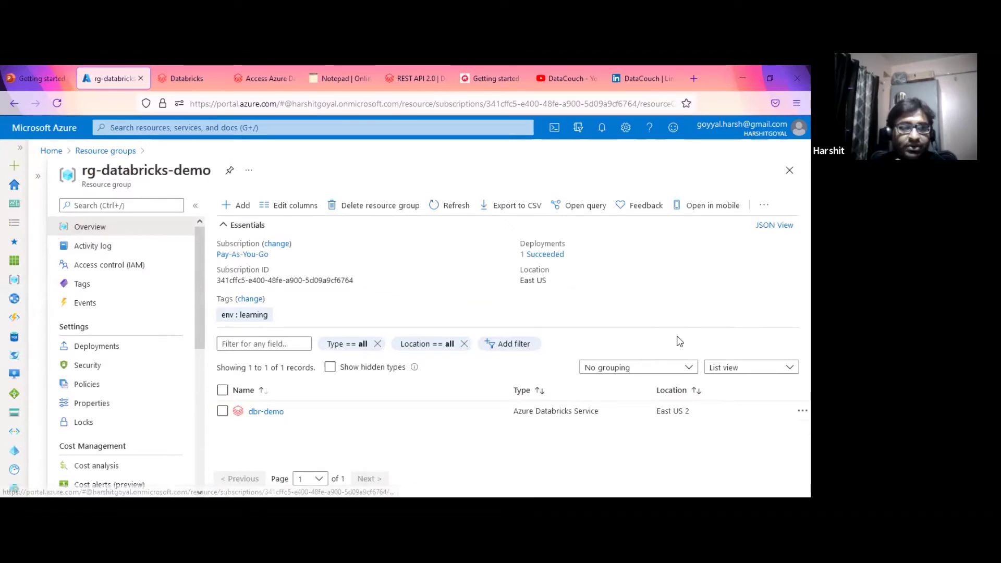
pyautogui.click(221, 226)
pyautogui.click(222, 226)
pyautogui.click(37, 176)
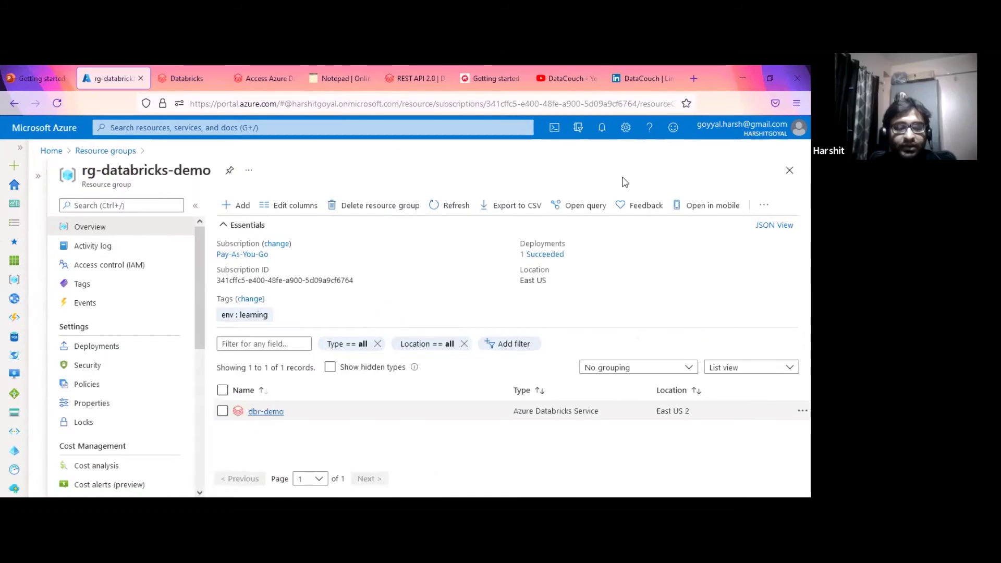
# Examine the resources in the dbr-demo workspace's managed resource group, and return to the workspace overview.
pyautogui.click(261, 411)
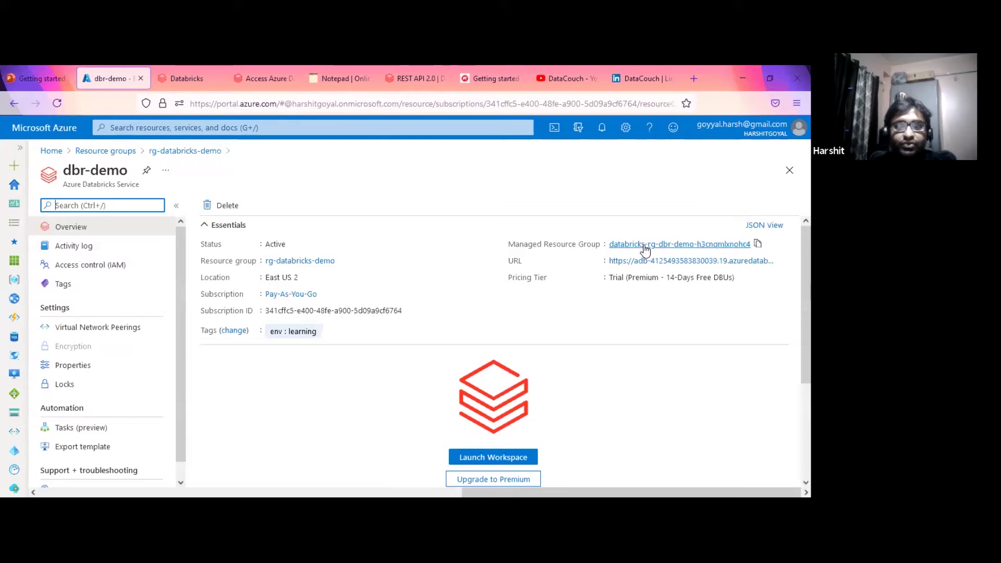
pyautogui.click(645, 245)
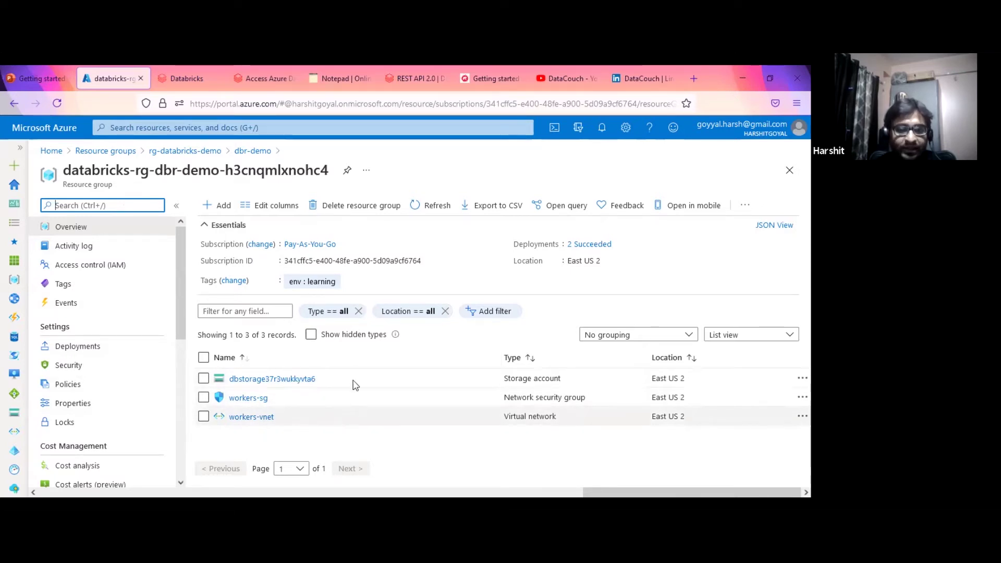
pyautogui.click(203, 225)
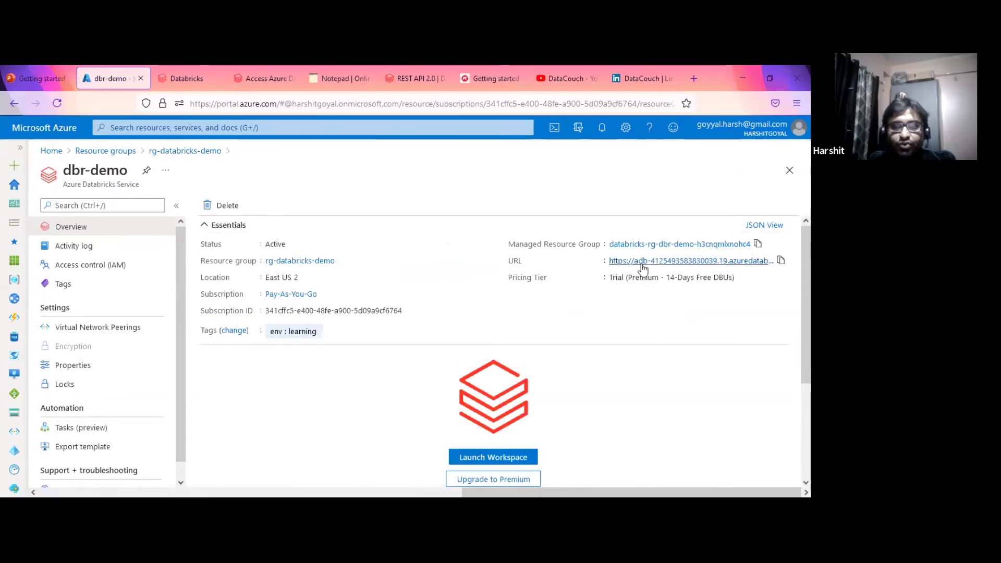
pyautogui.click(495, 461)
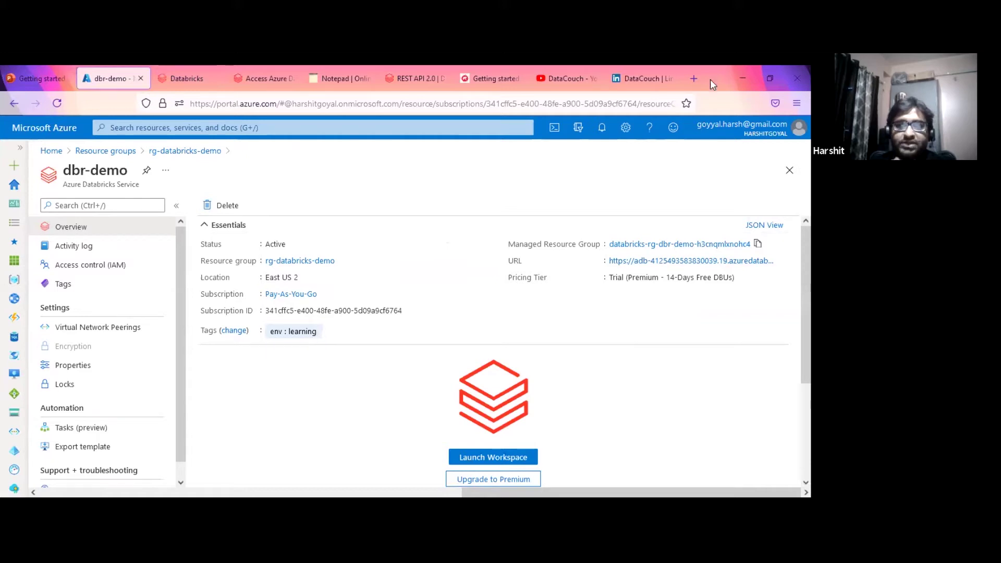
pyautogui.click(762, 76)
pyautogui.click(769, 222)
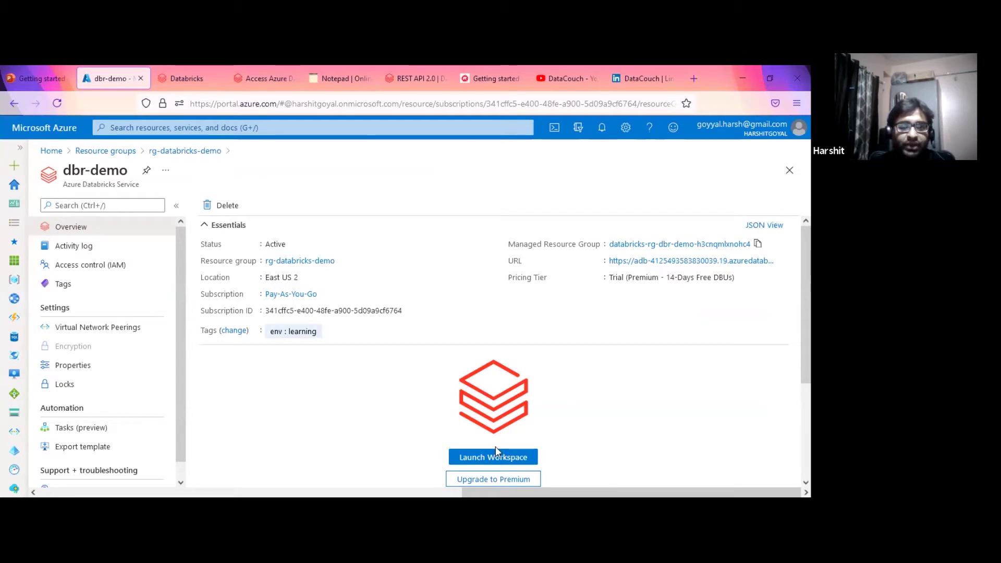
# Revisit the managed resource group of dbr-demo, and launch the dbr-demo Databricks workspace.
pyautogui.click(641, 244)
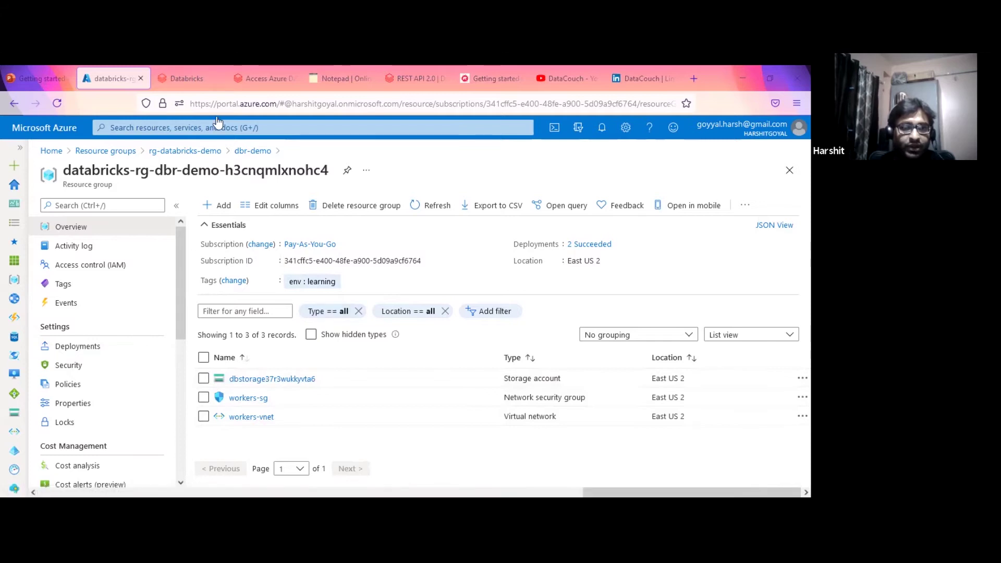
pyautogui.click(250, 152)
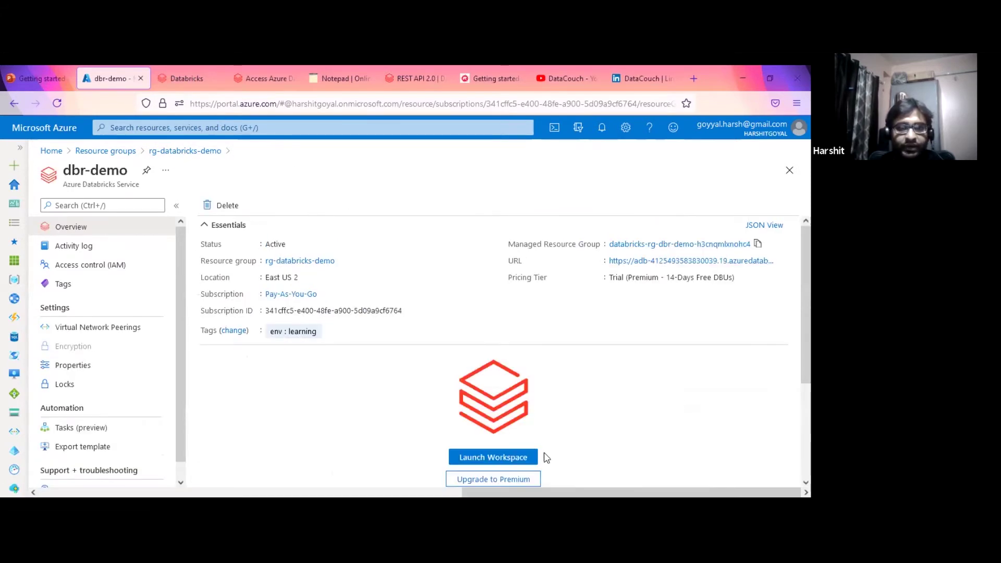
pyautogui.click(495, 458)
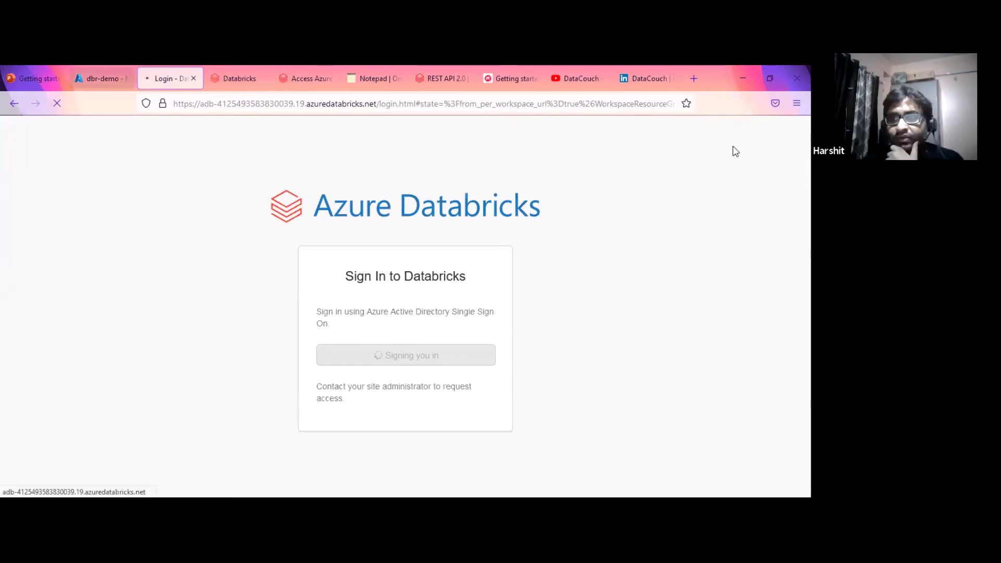
# Return to the Azure portal and examine the resources in dbr-demo's managed resource group with the Essentials section collapsed.
pyautogui.hotkey('ctrl', 'pageup')
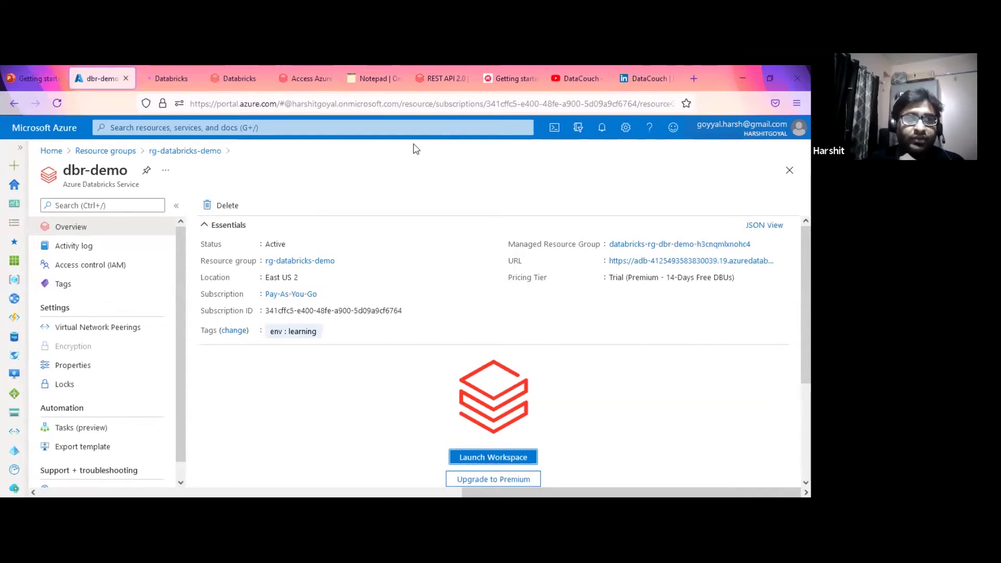
pyautogui.hotkey('ctrl', 'pagedown')
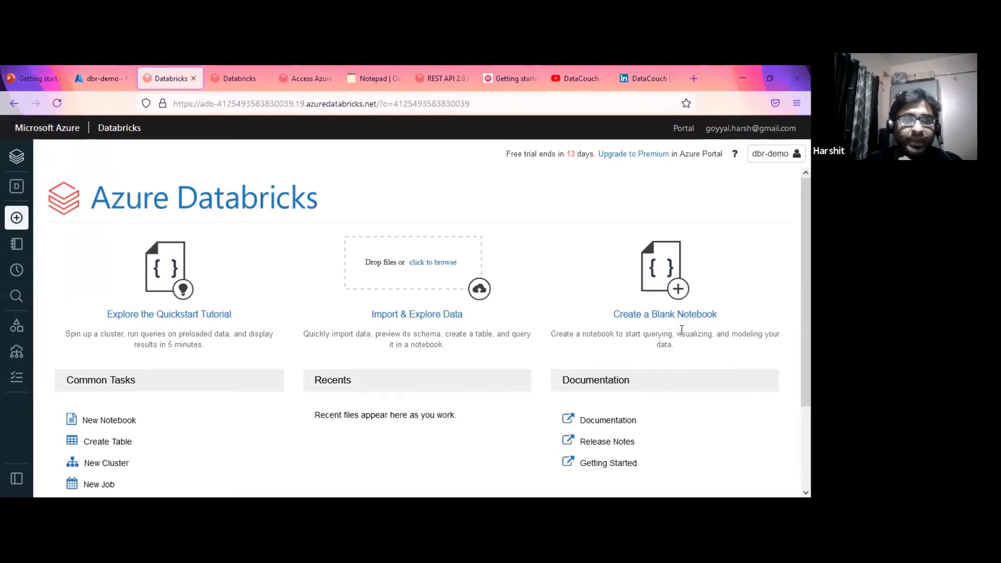
pyautogui.click(99, 78)
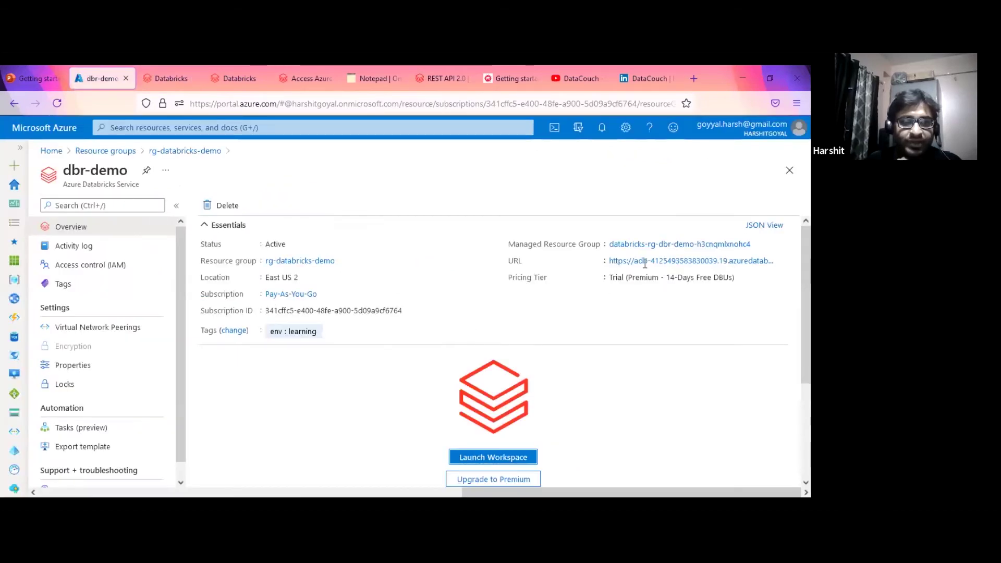
pyautogui.click(644, 246)
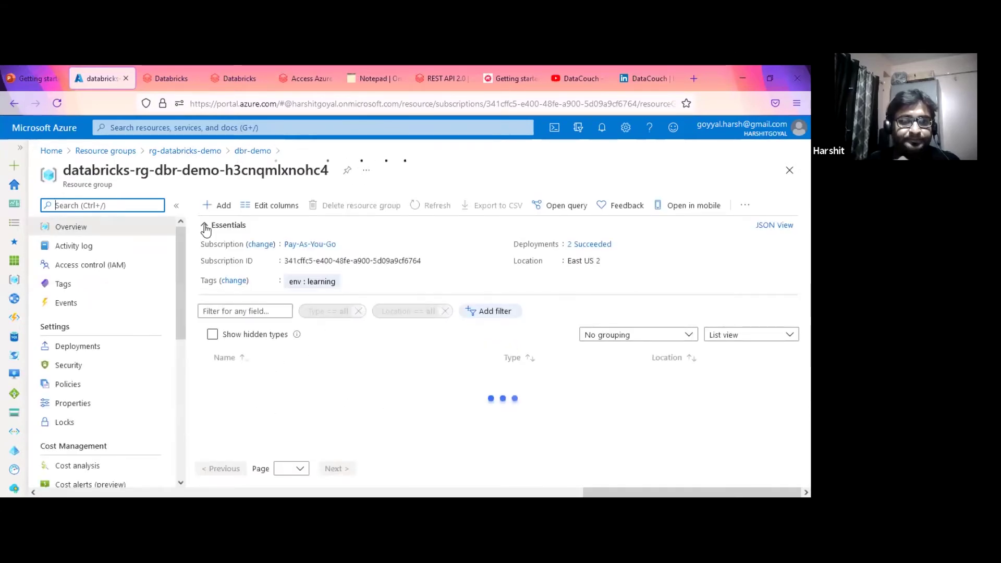
pyautogui.click(205, 226)
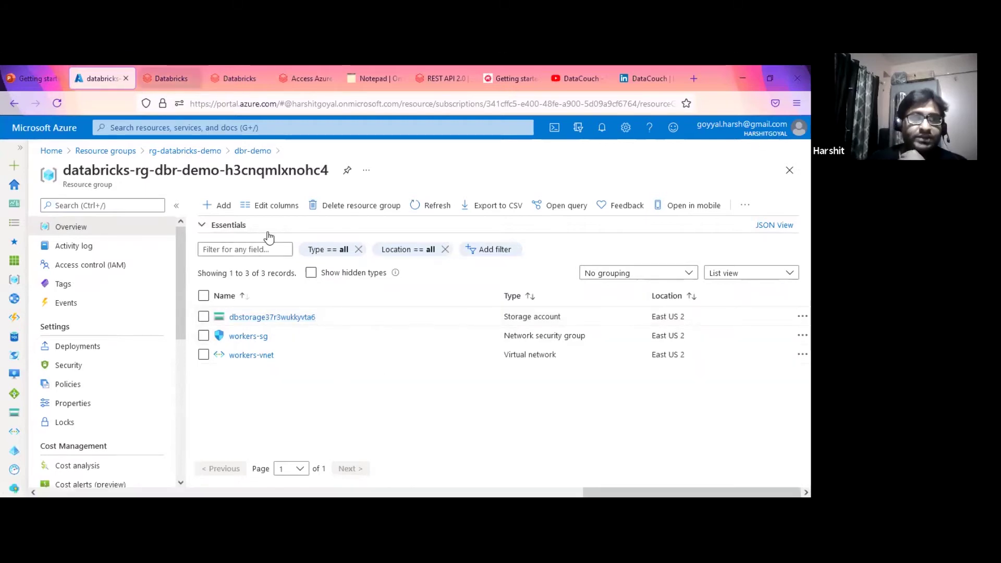
# Switch to the launched Databricks workspace, view the Machine Learning persona, and return to Data Science & Engineering.
pyautogui.hotkey('ctrl', 'Tab')
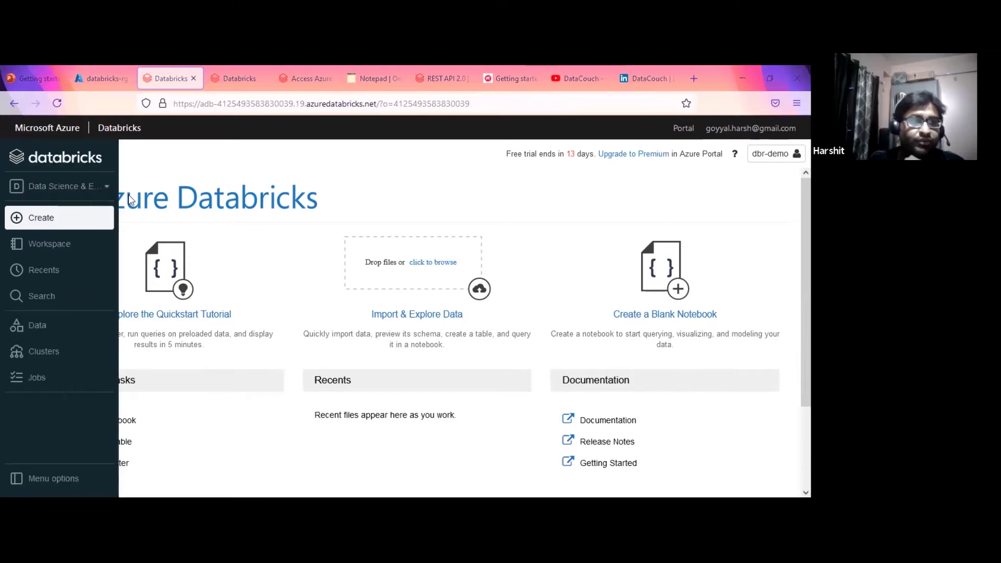
pyautogui.moveTo(117, 186)
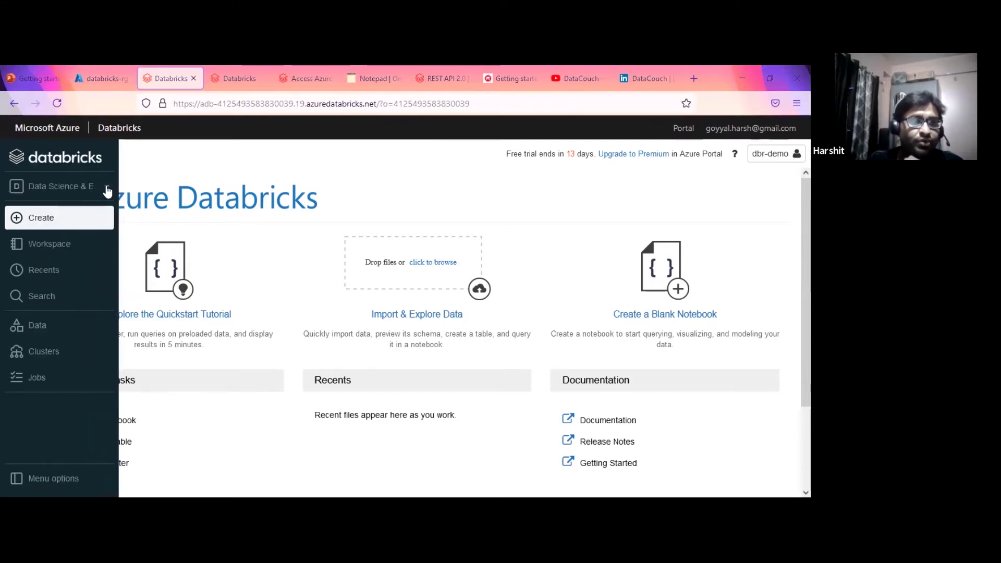
pyautogui.click(105, 188)
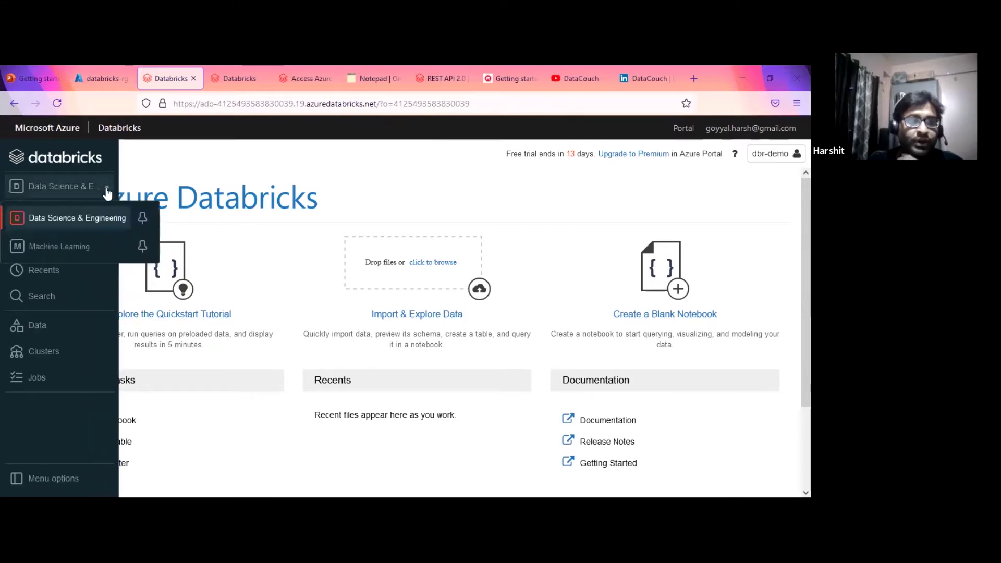
pyautogui.click(74, 253)
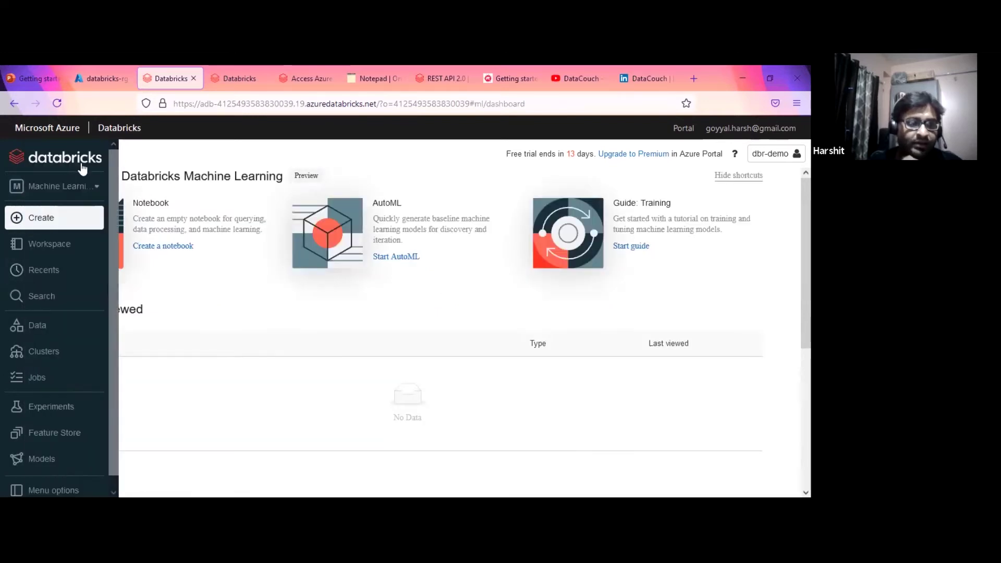
pyautogui.scroll(-1, 86, 375)
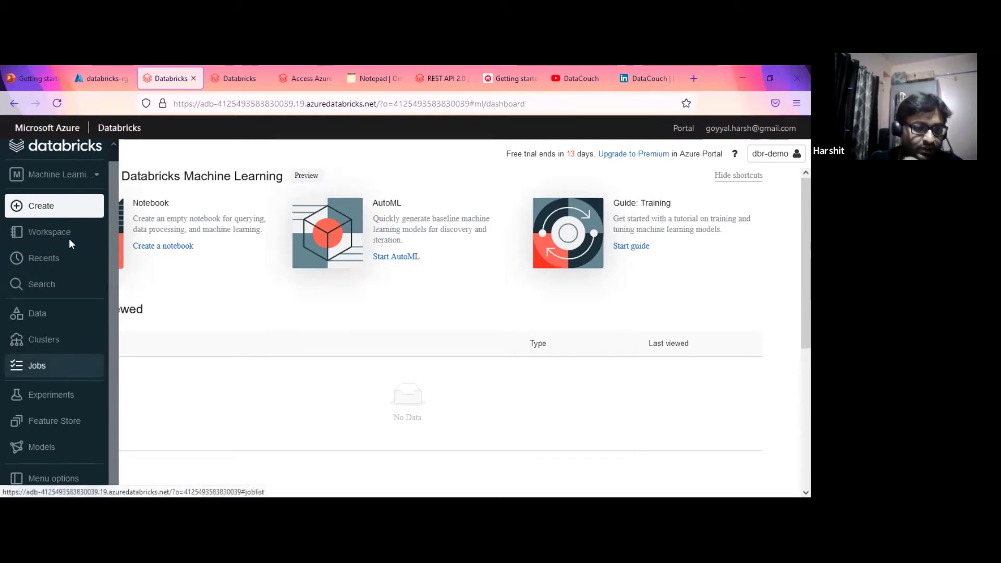
pyautogui.click(95, 175)
pyautogui.click(71, 208)
# Set the sidebar to Expand, and compare the Machine Learning entries before switching back to the Data Science & Engineering persona.
pyautogui.click(62, 478)
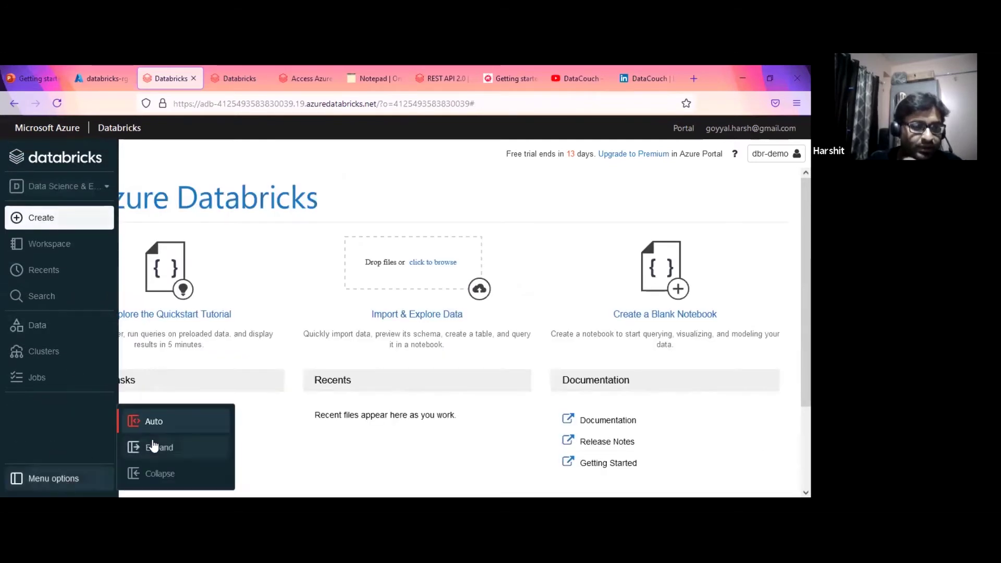
pyautogui.click(105, 187)
pyautogui.click(68, 252)
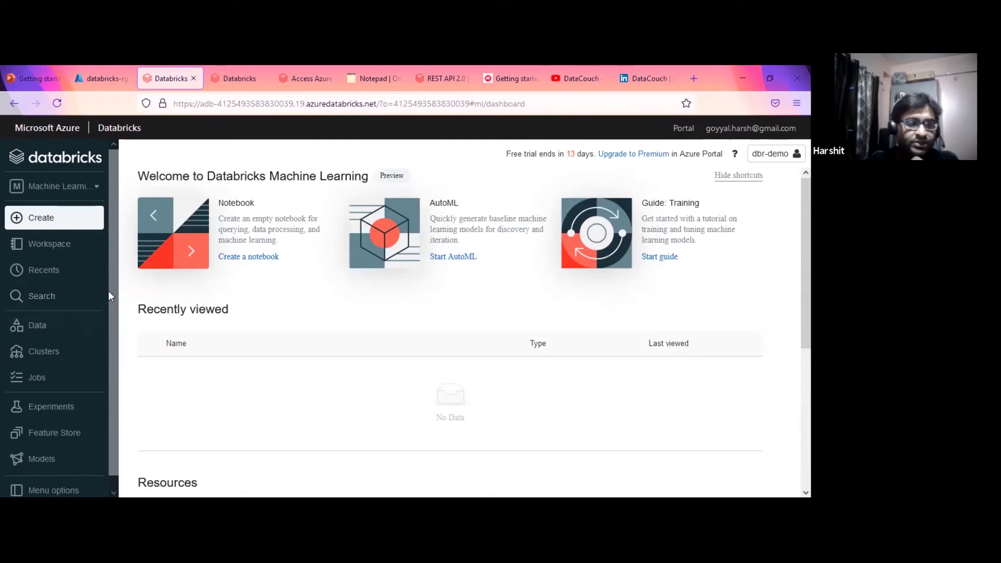
pyautogui.scroll(-1, 104, 313)
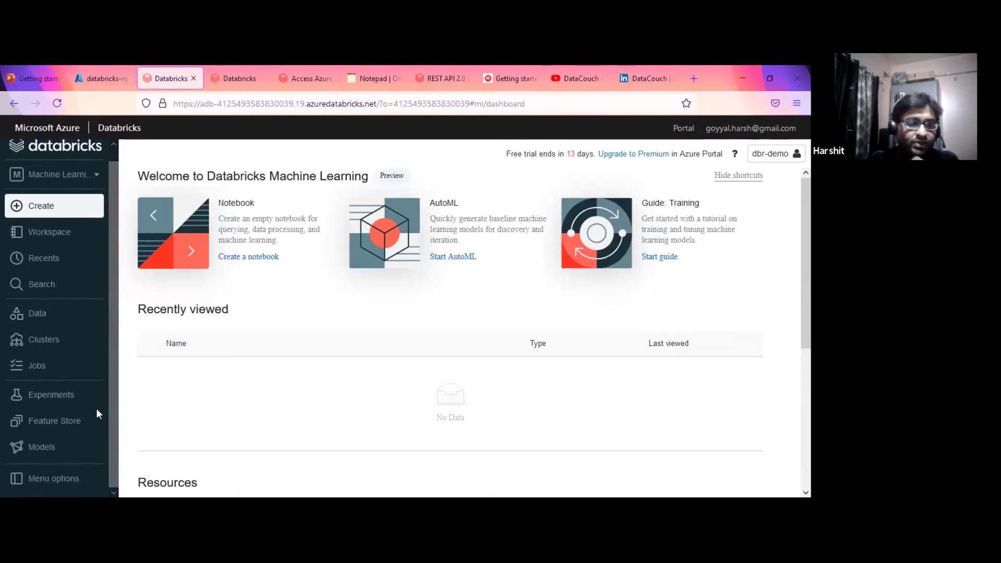
pyautogui.click(96, 177)
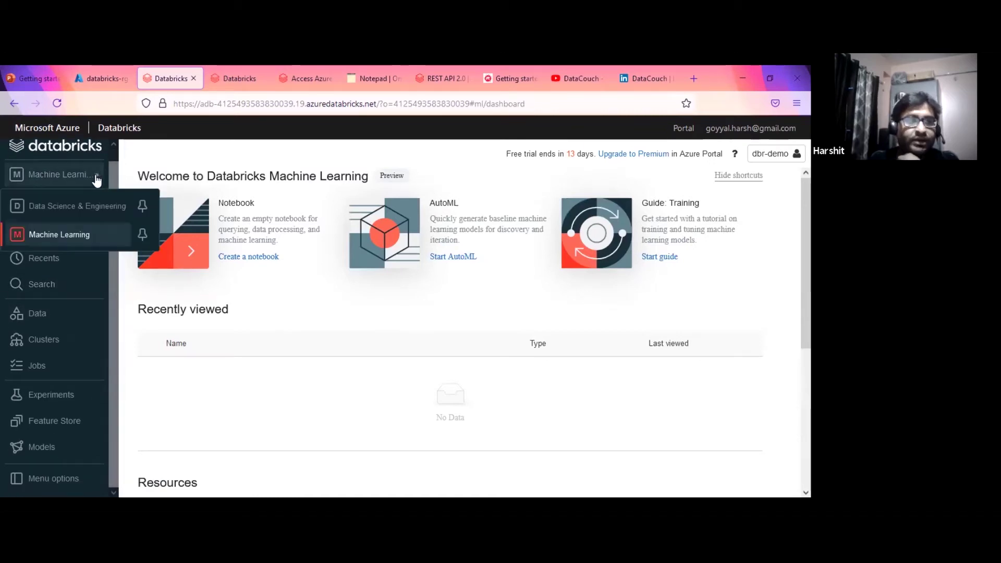
pyautogui.click(63, 209)
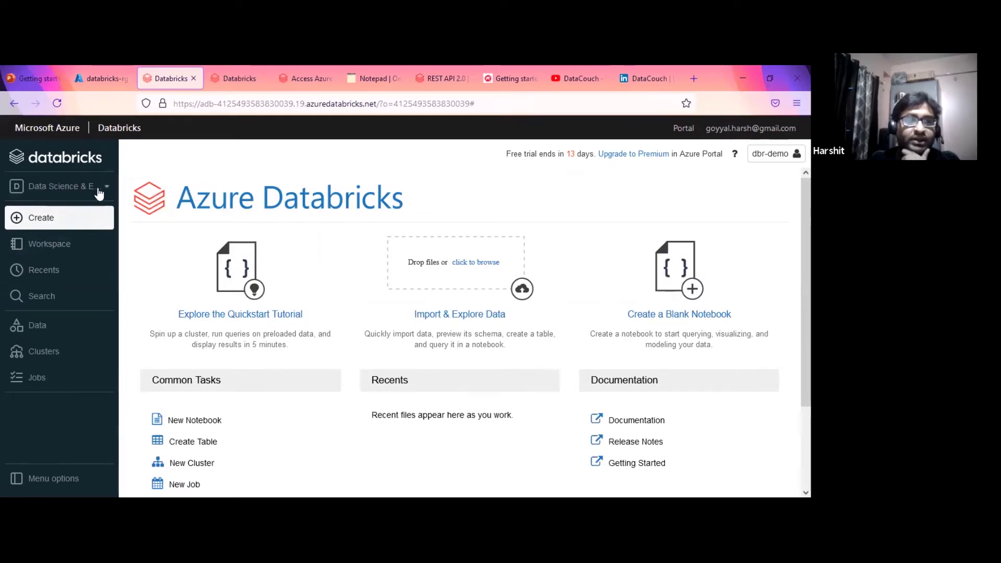
# Examine what can be created, the contents of the DataBricksDemo workspace folder, and the databases and tables under Data.
pyautogui.click(46, 222)
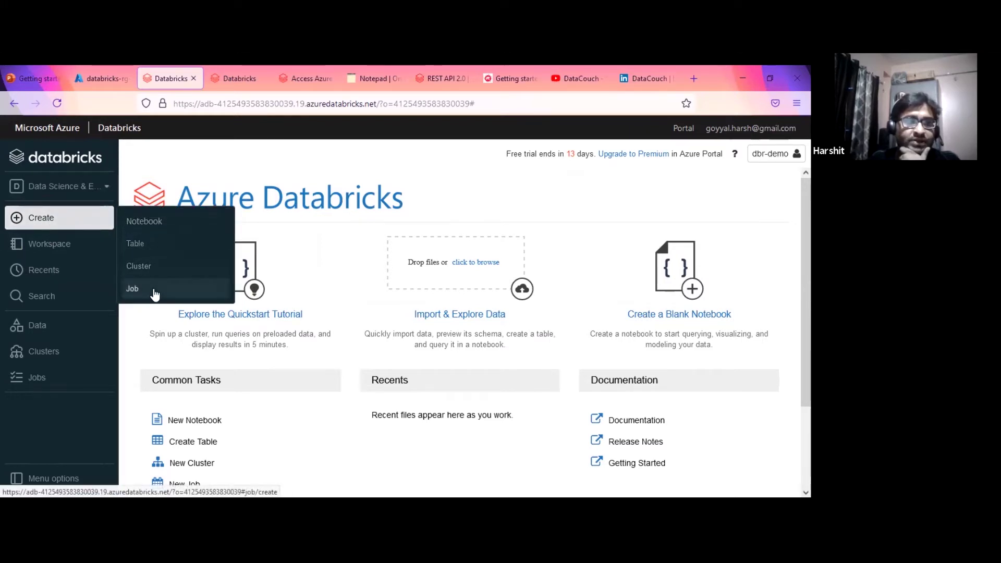
pyautogui.click(62, 248)
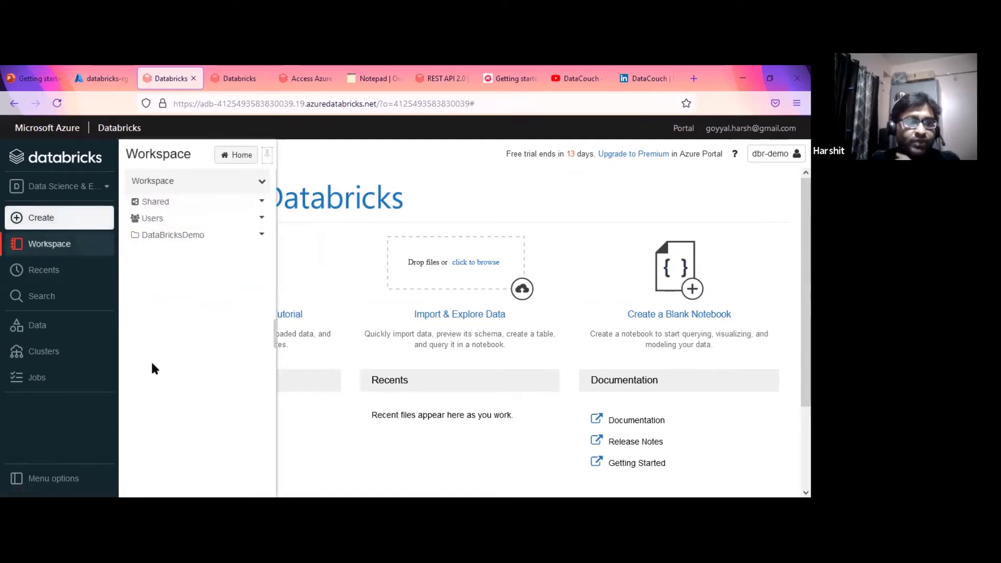
pyautogui.click(188, 233)
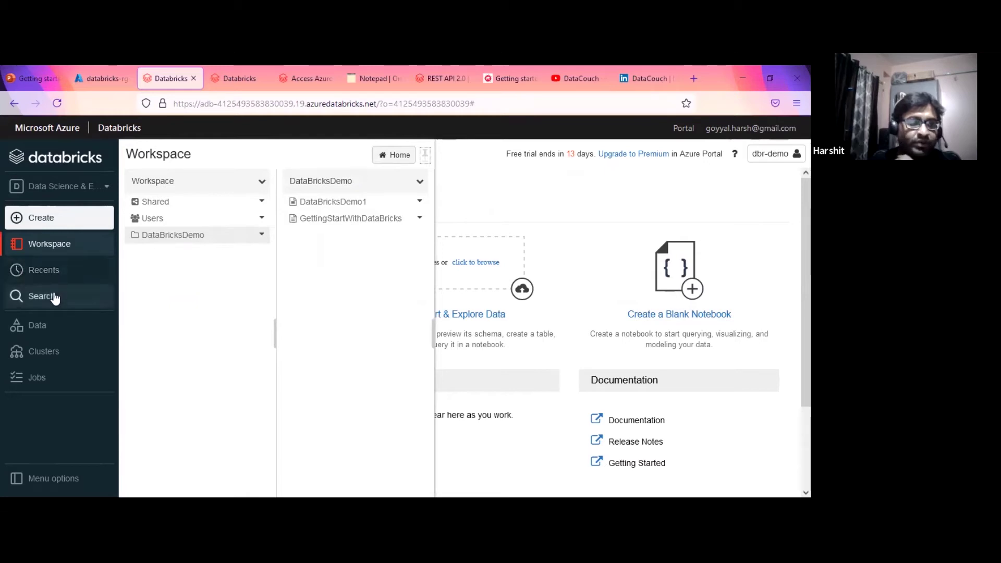
pyautogui.click(38, 327)
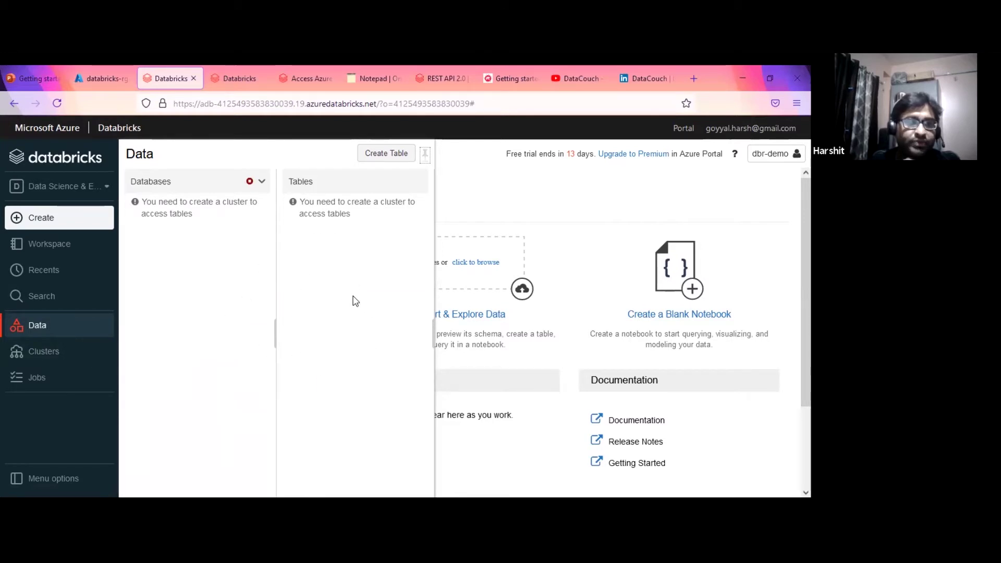
# Open the existing Azure Data Bricks Meetup cluster and start it, confirming the start.
pyautogui.click(52, 352)
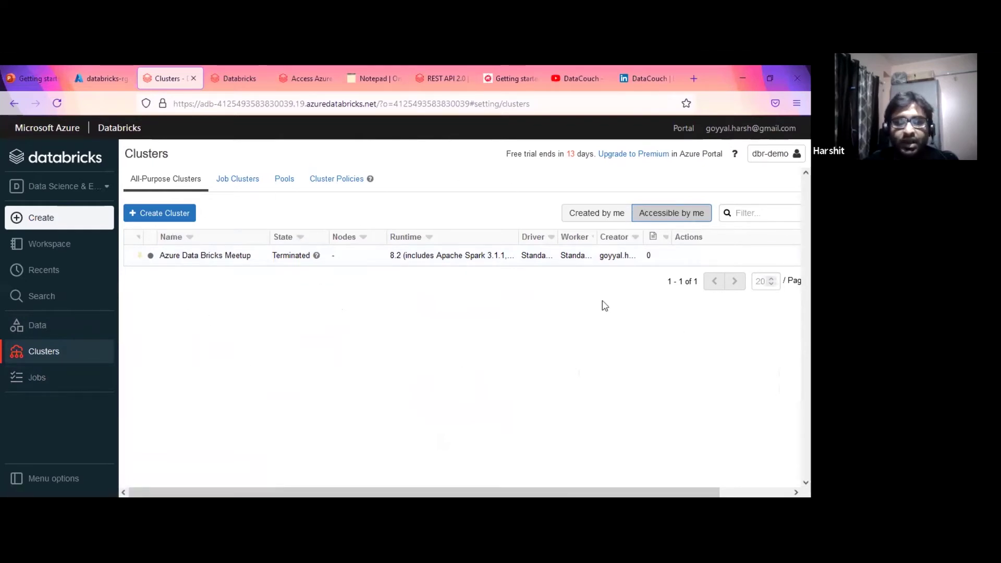
pyautogui.click(208, 256)
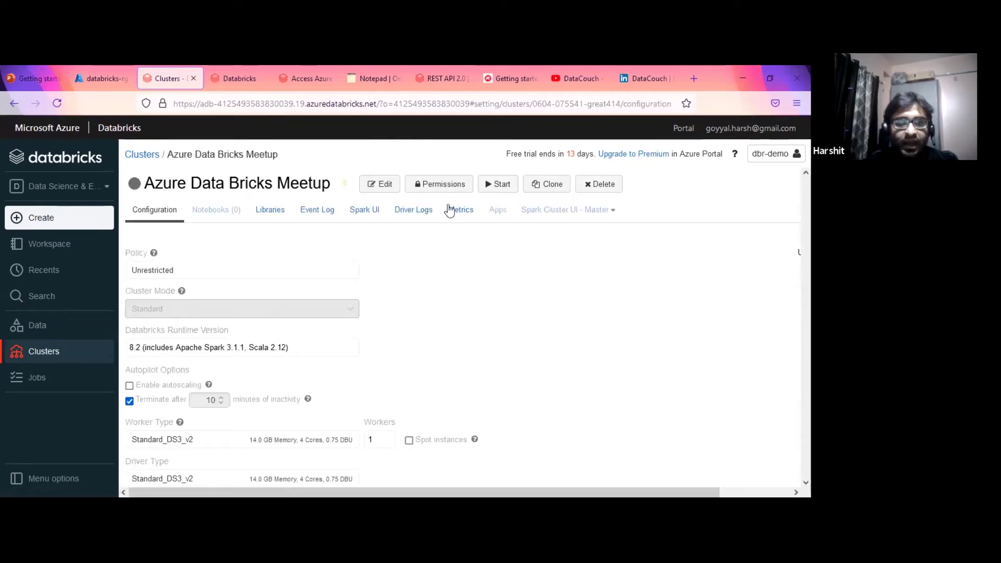
pyautogui.click(499, 189)
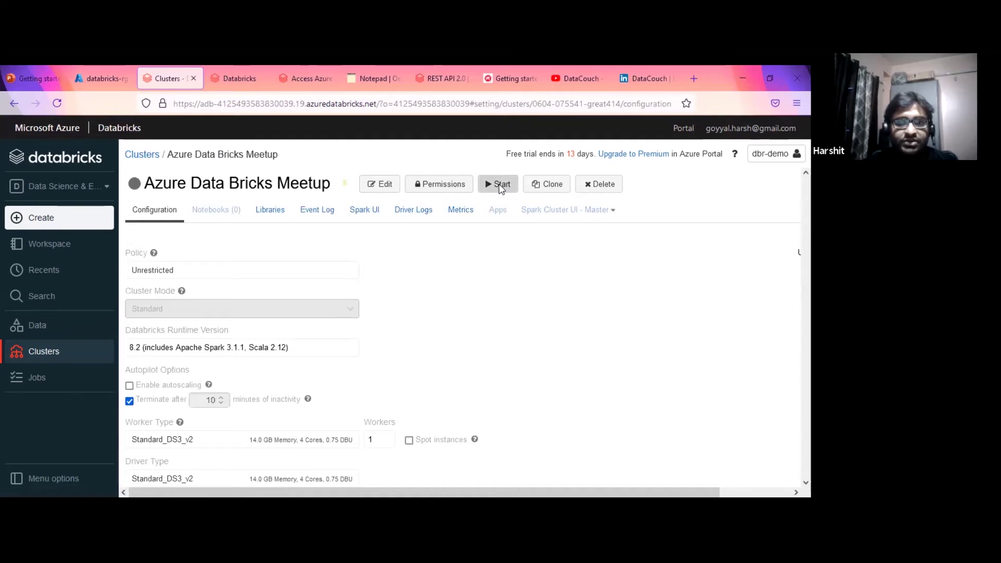
pyautogui.click(513, 262)
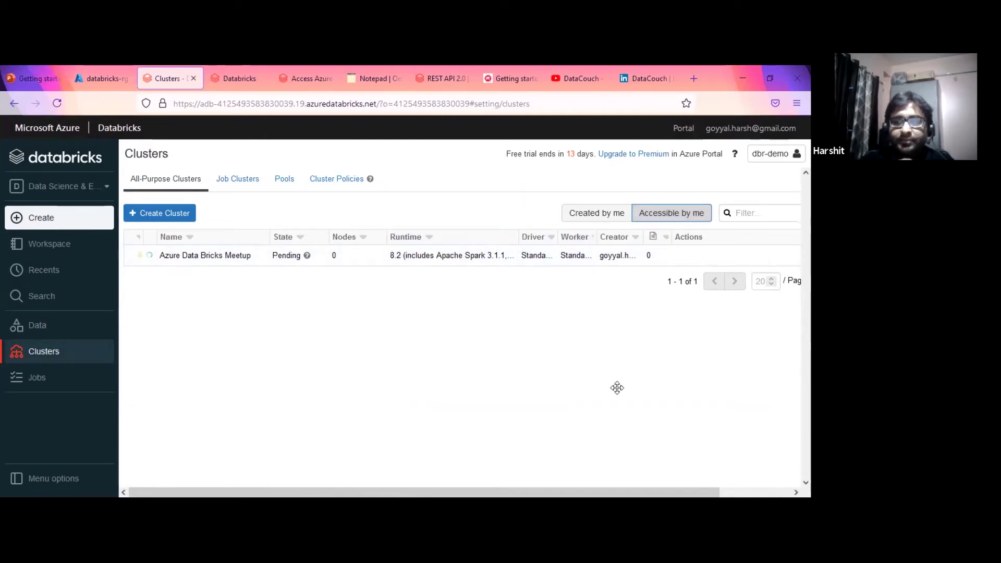
# Begin creating a new all-purpose cluster and name it databricks_demo_001.
pyautogui.click(160, 218)
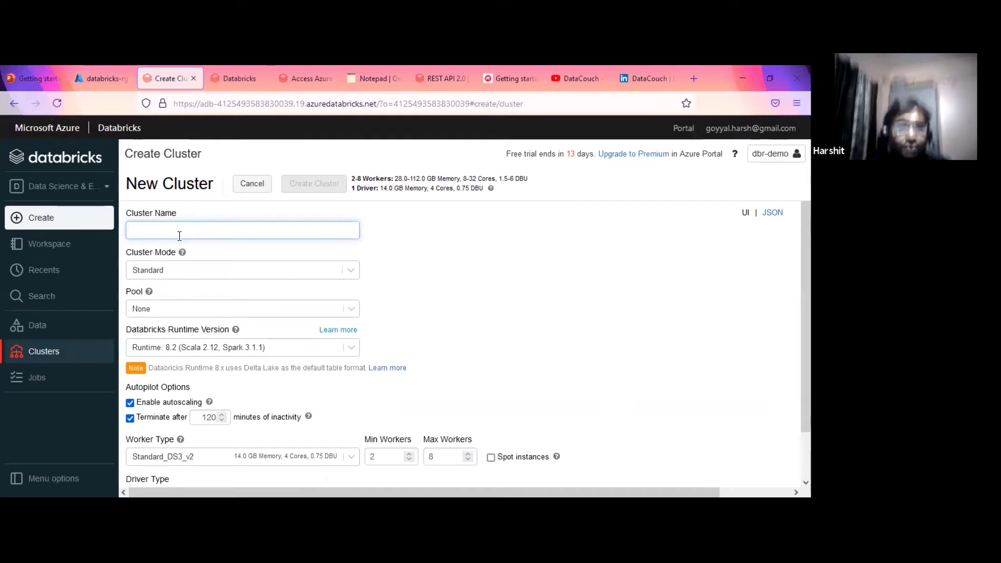
pyautogui.write('data')
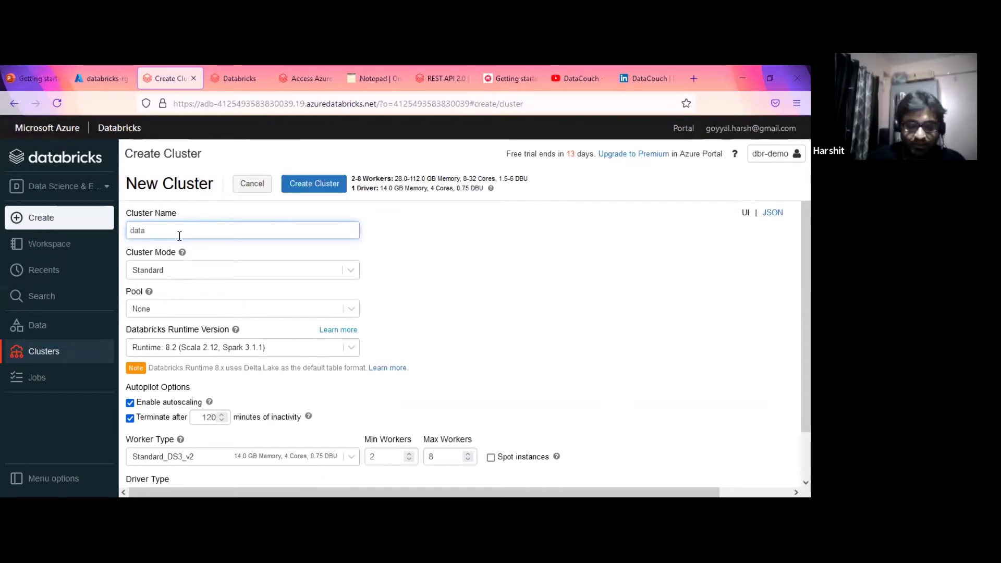
pyautogui.write('bricks_demo 001')
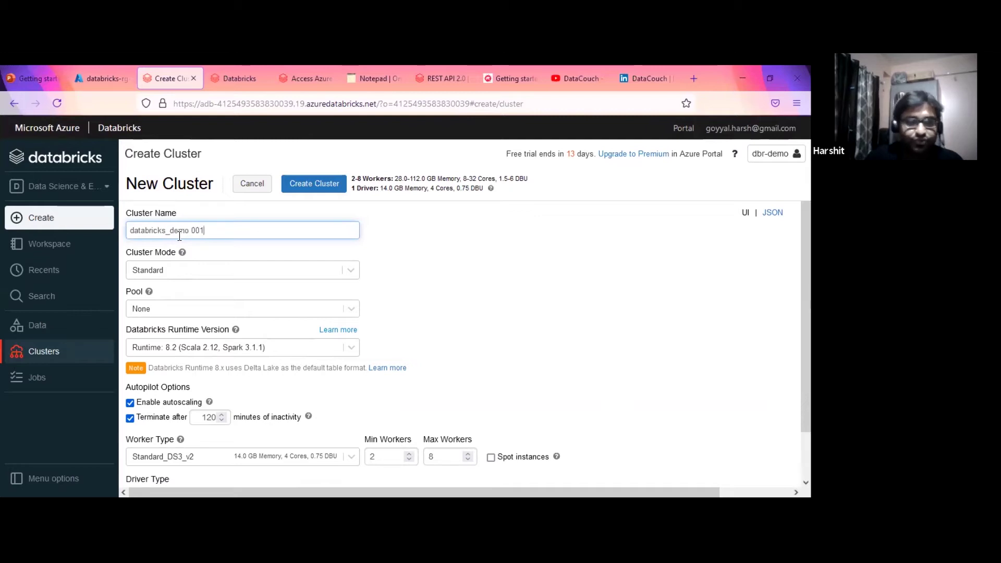
pyautogui.hotkey('shift', 'Left')
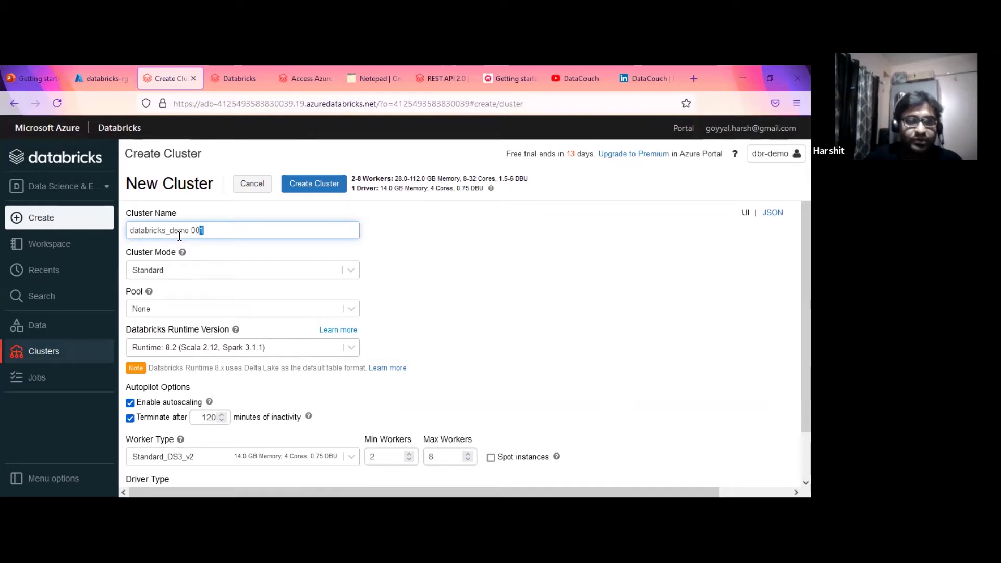
pyautogui.press('BackSpace')
pyautogui.write('001')
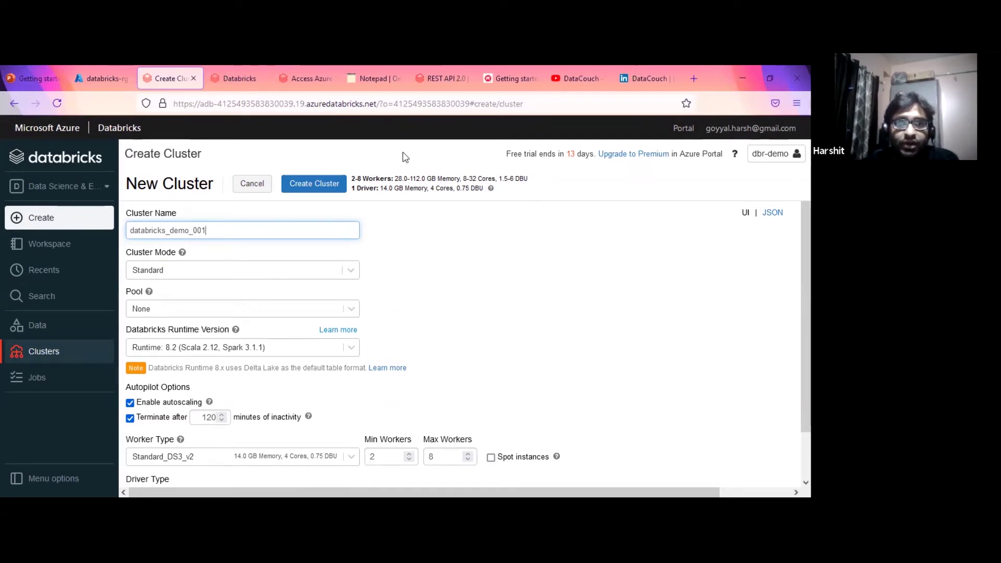
# Review the available cluster modes and select Standard for the new cluster.
pyautogui.click(355, 270)
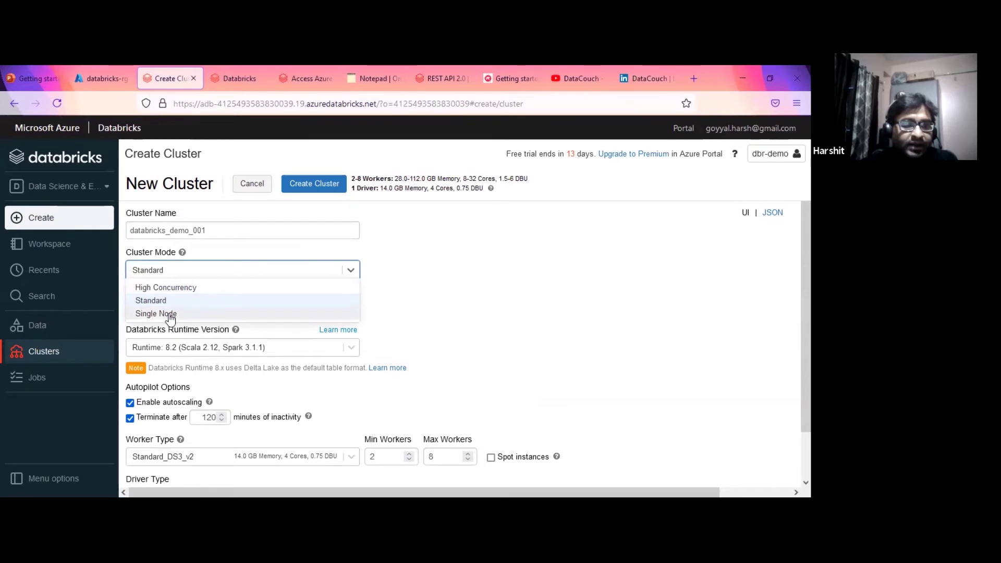
pyautogui.click(457, 271)
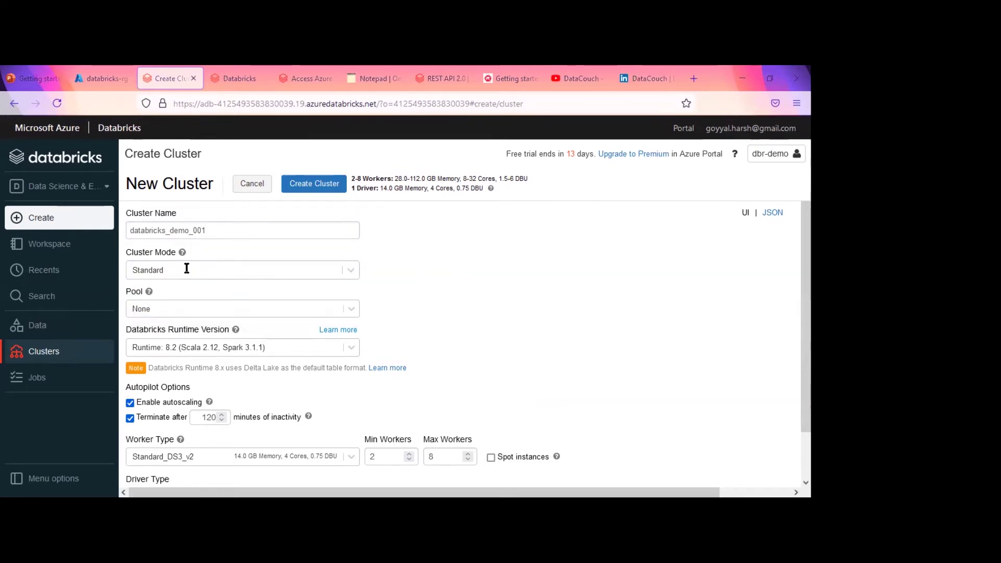
pyautogui.click(353, 277)
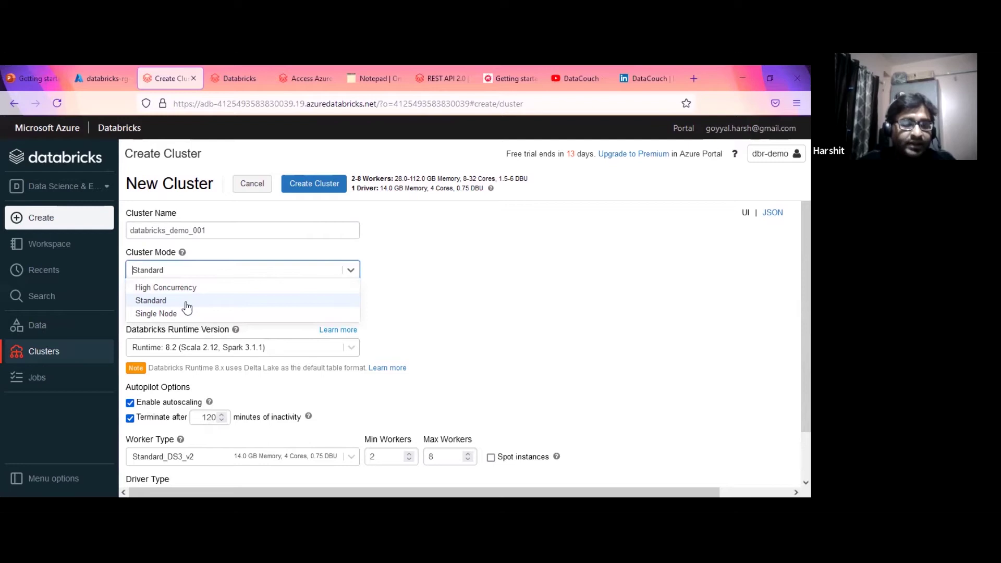
pyautogui.click(503, 316)
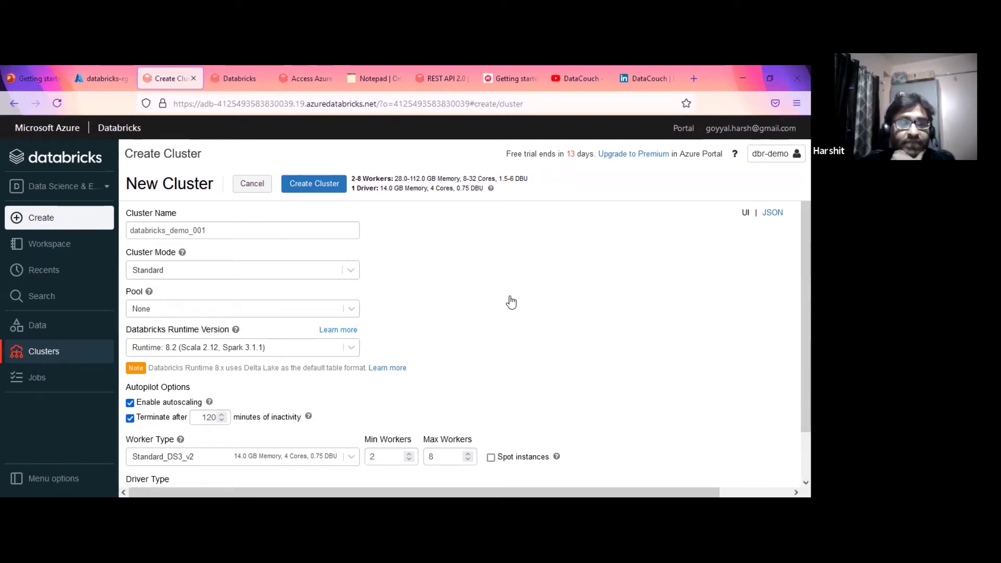
pyautogui.click(351, 272)
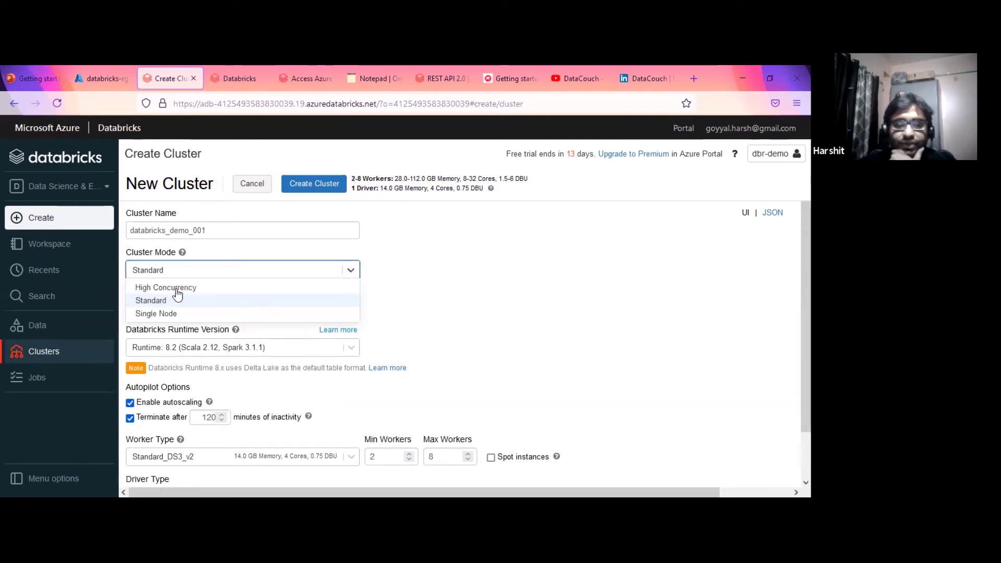
pyautogui.click(157, 301)
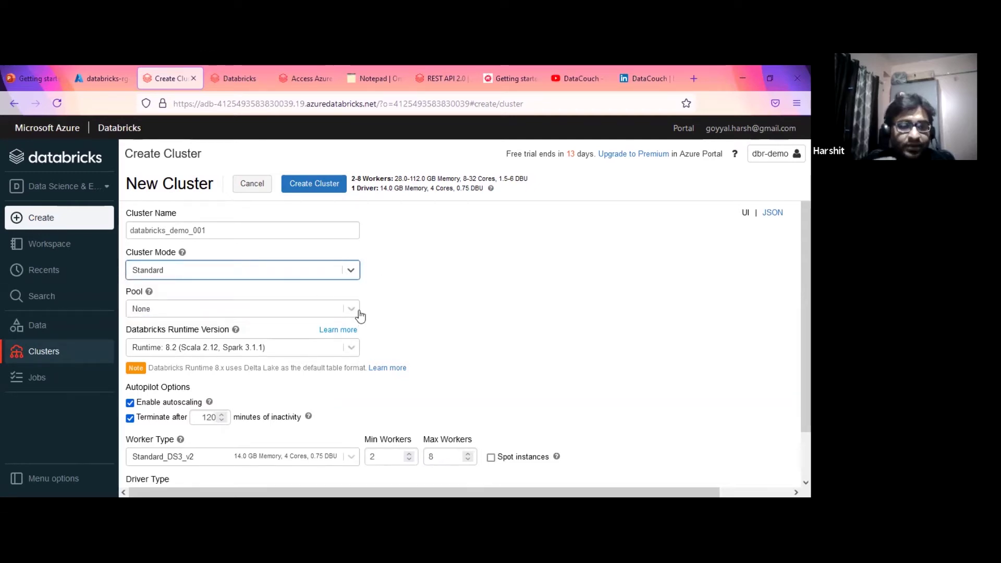
pyautogui.scroll(-2, 453, 301)
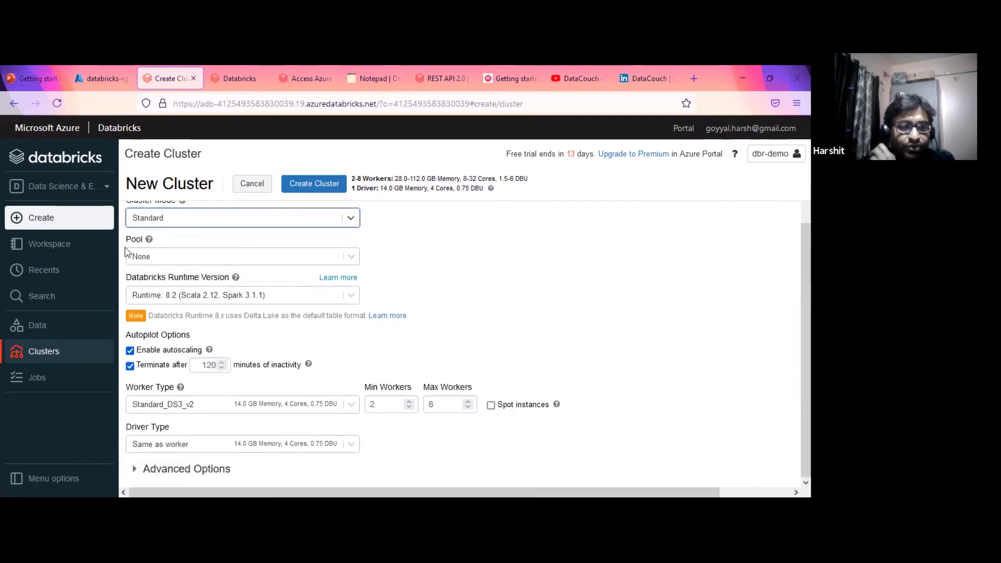
# Review the pool setting and all available Databricks runtime versions, and choose 8.2 (Scala 2.12, Spark 3.1.1).
pyautogui.scroll(2, 468, 316)
pyautogui.moveTo(149, 296)
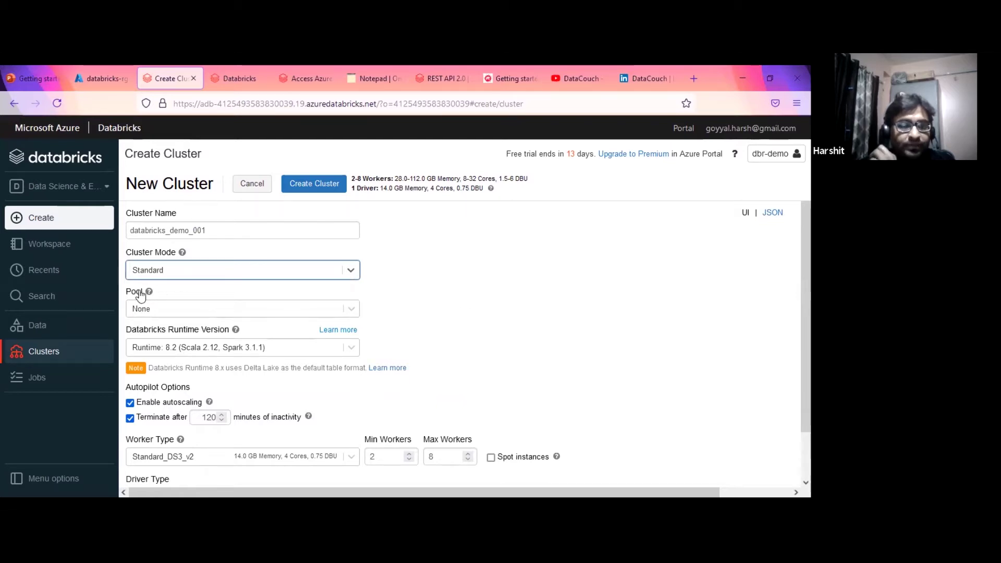
pyautogui.click(522, 319)
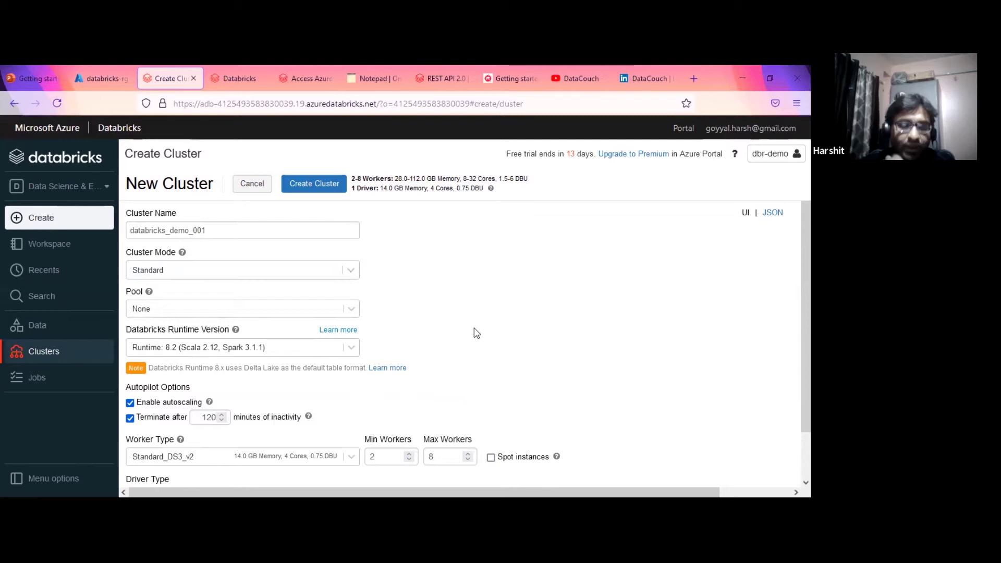
pyautogui.scroll(-2, 474, 331)
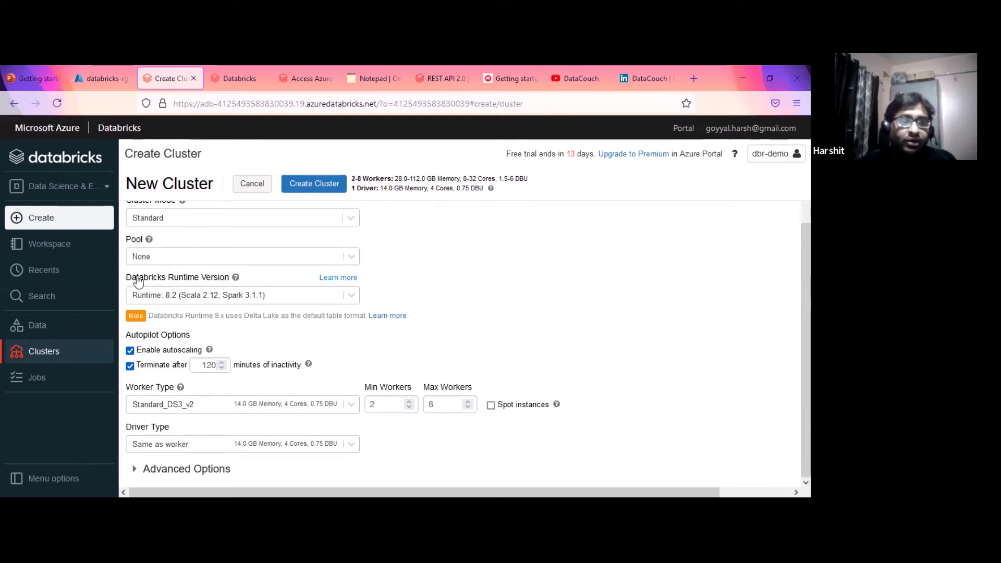
pyautogui.click(352, 295)
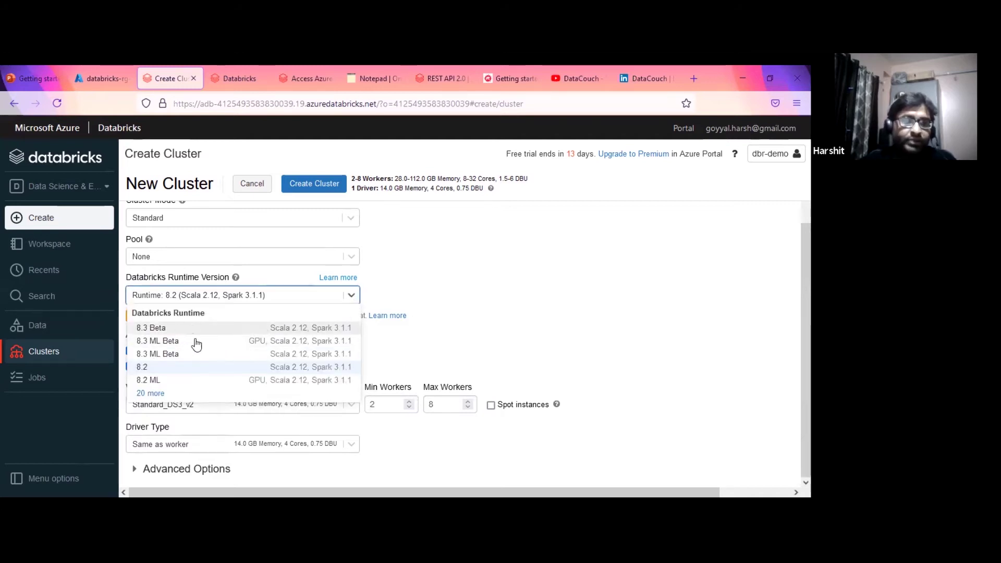
pyautogui.click(151, 393)
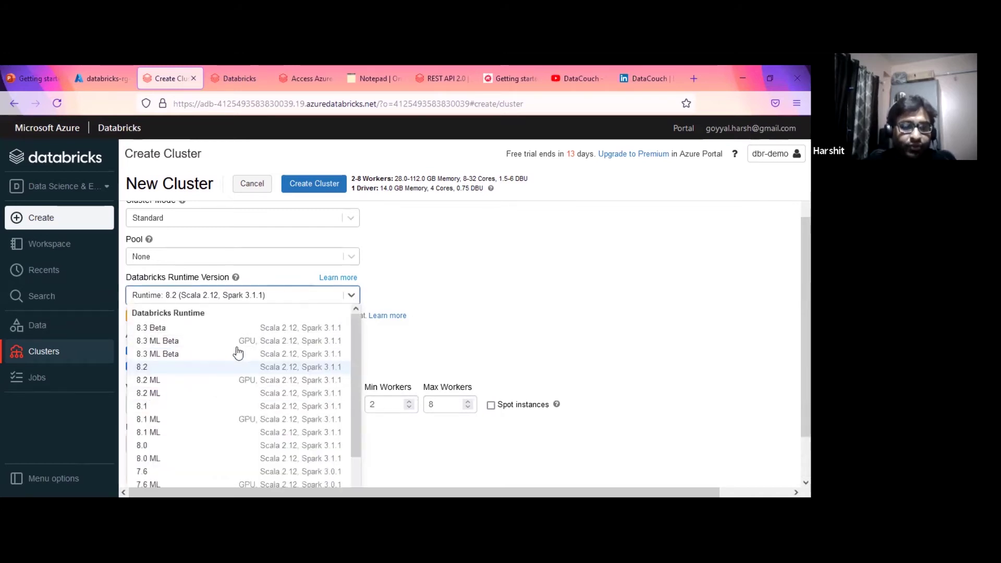
pyautogui.moveTo(354, 354); pyautogui.dragTo(354, 446)
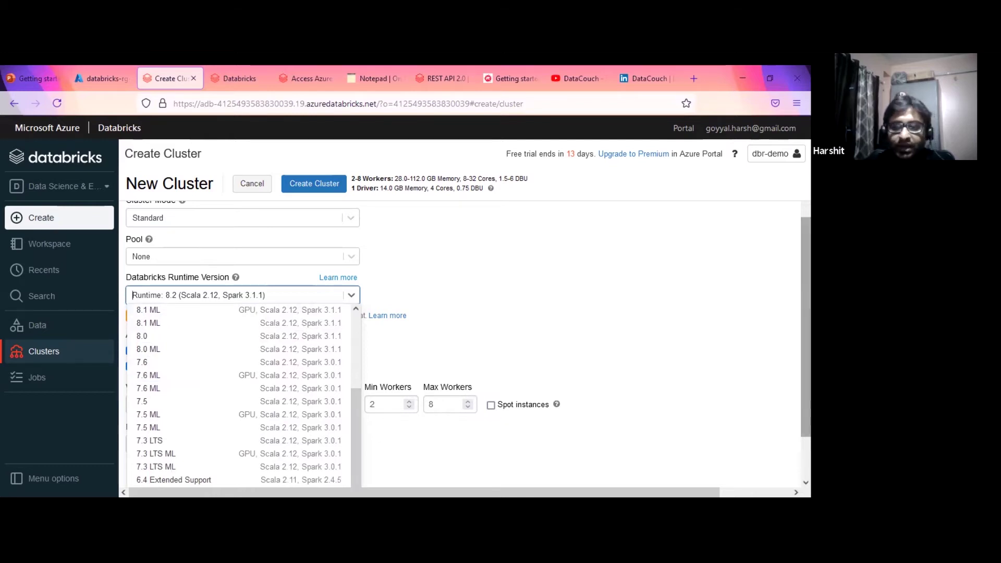
pyautogui.scroll(-1, 355, 442)
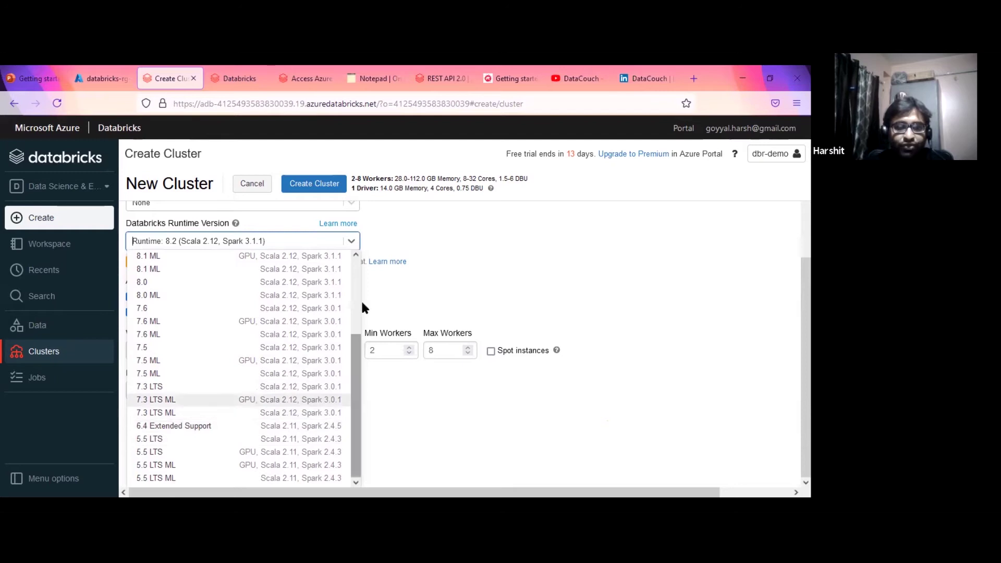
pyautogui.scroll(3, 208, 309)
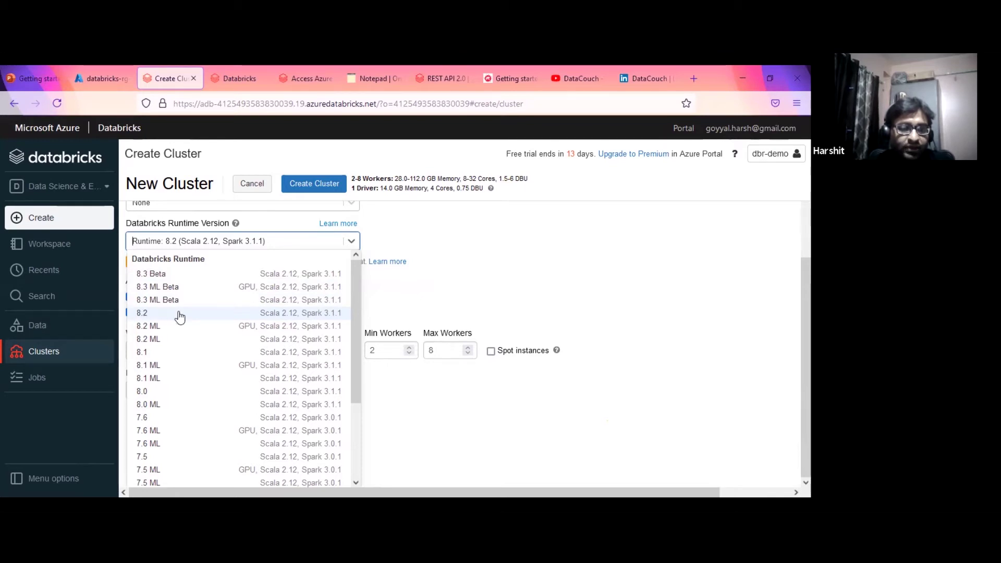
pyautogui.click(316, 313)
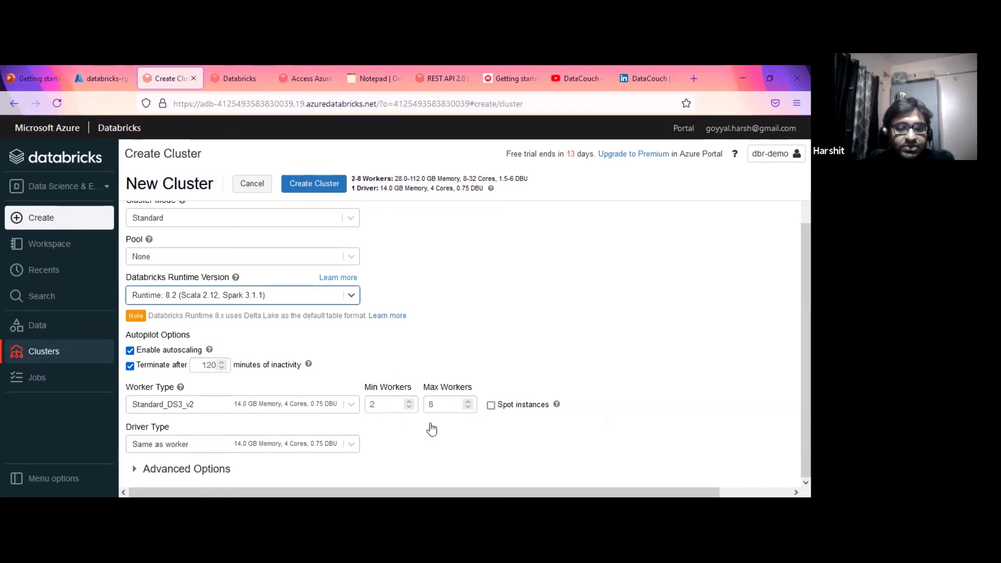
# Turn off autoscaling for the new cluster and set its number of workers to 1.
pyautogui.doubleClick(377, 404)
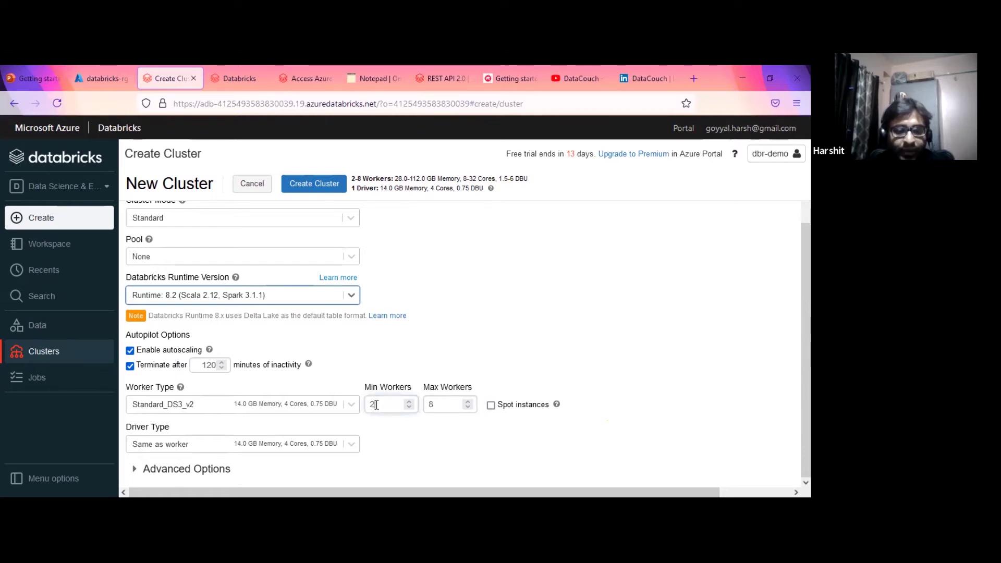
pyautogui.click(425, 403)
pyautogui.doubleClick(426, 403)
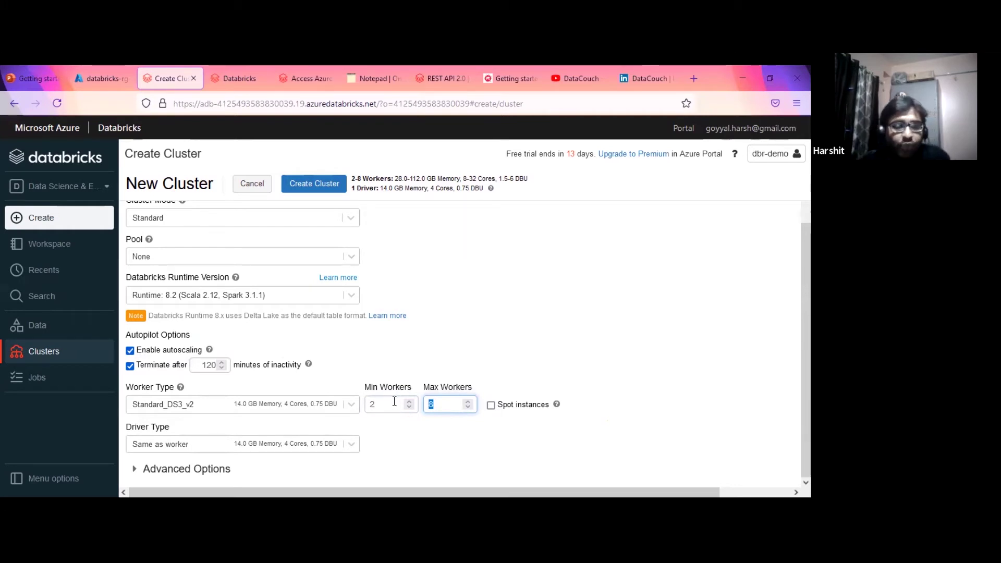
pyautogui.click(431, 436)
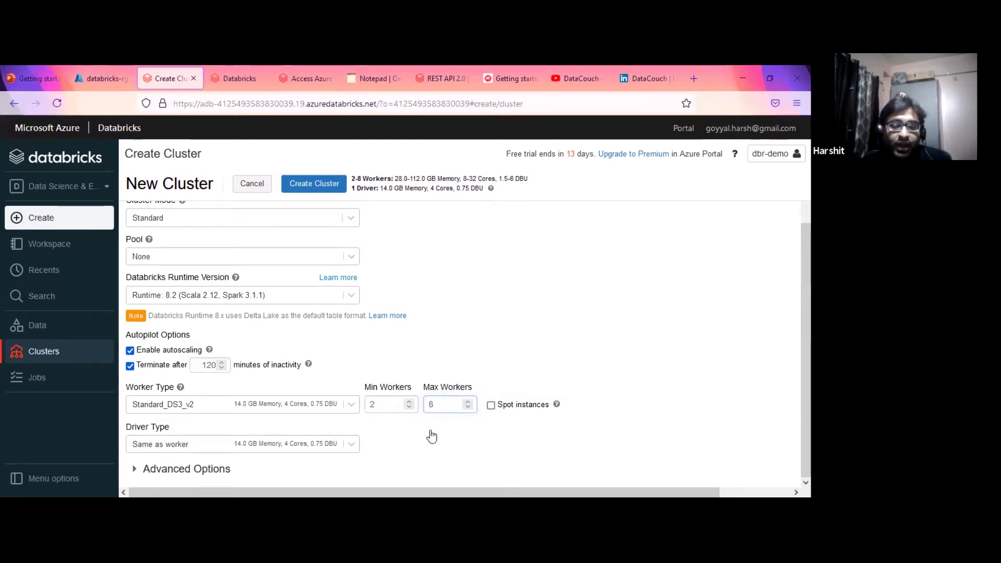
pyautogui.click(443, 404)
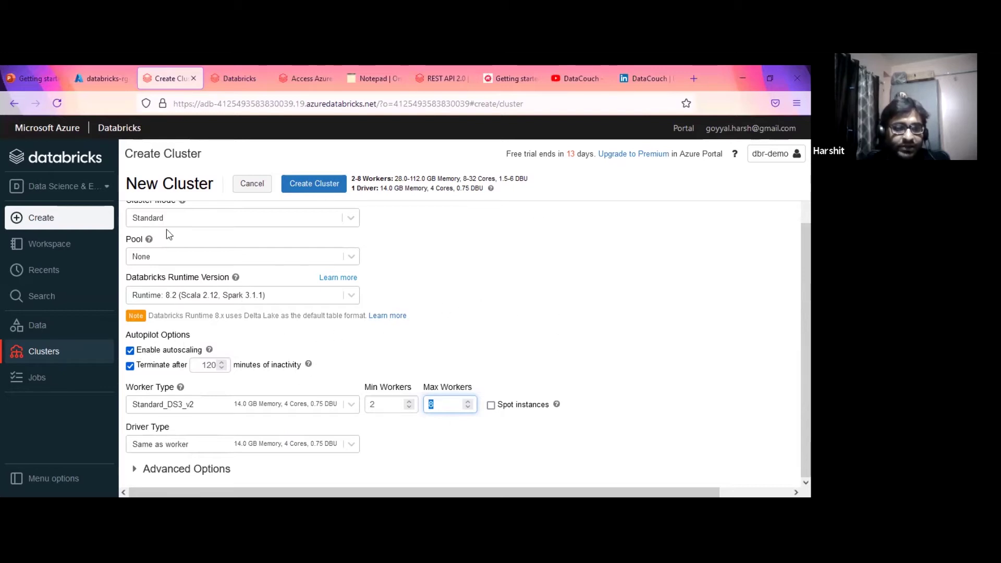
pyautogui.click(130, 350)
pyautogui.doubleClick(380, 406)
pyautogui.write('1')
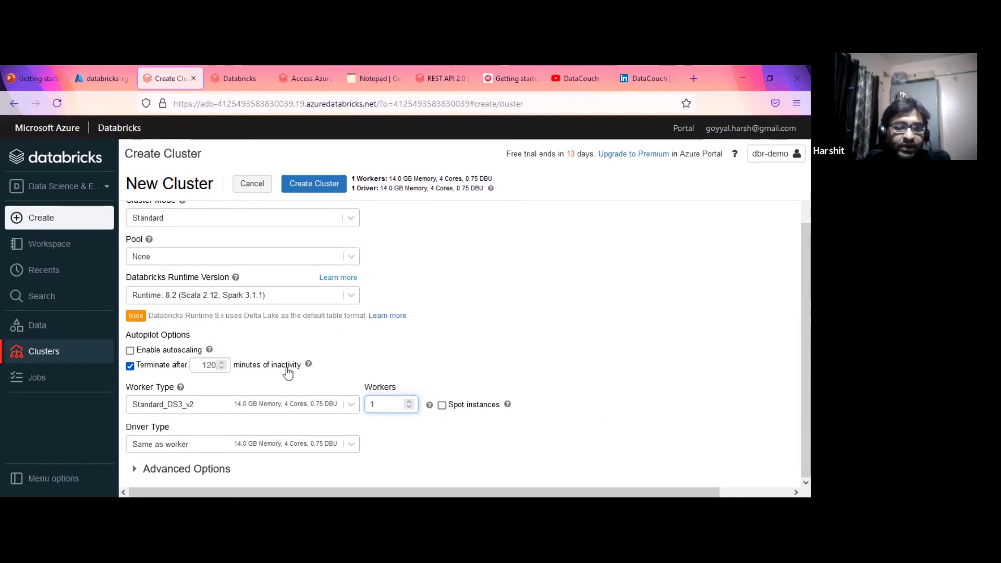
# Set the new cluster to terminate after 10 minutes of inactivity.
pyautogui.doubleClick(211, 365)
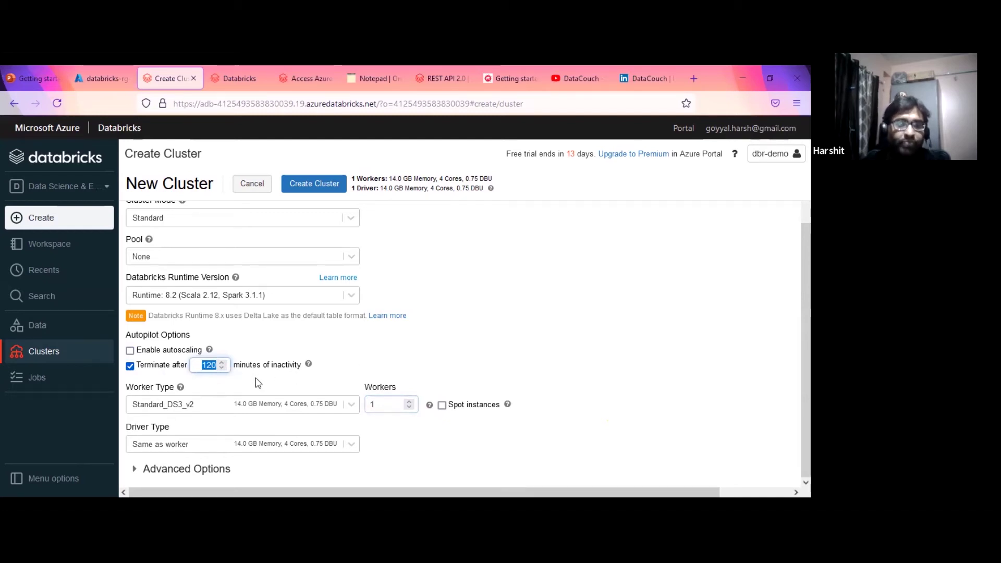
pyautogui.write('10')
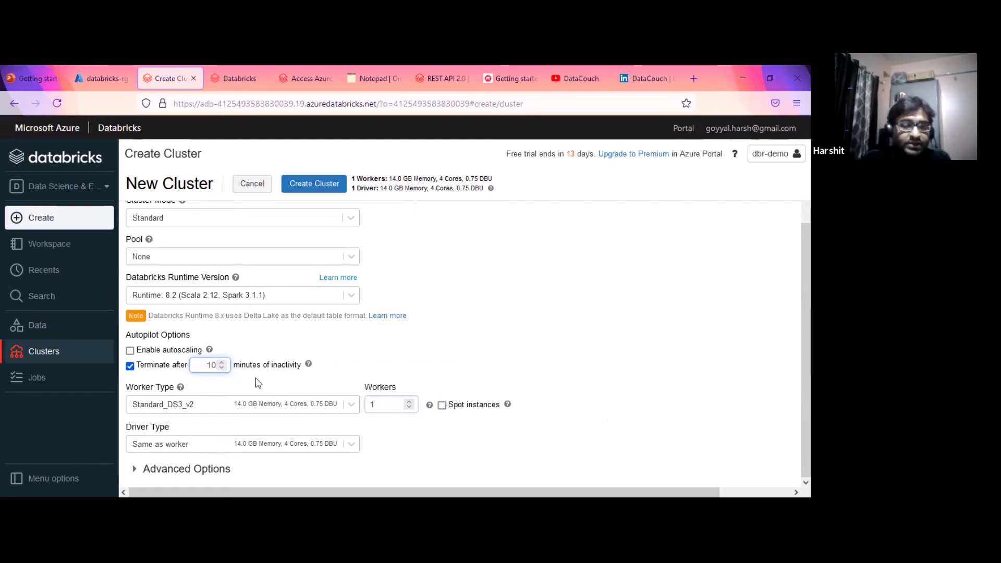
pyautogui.doubleClick(209, 365)
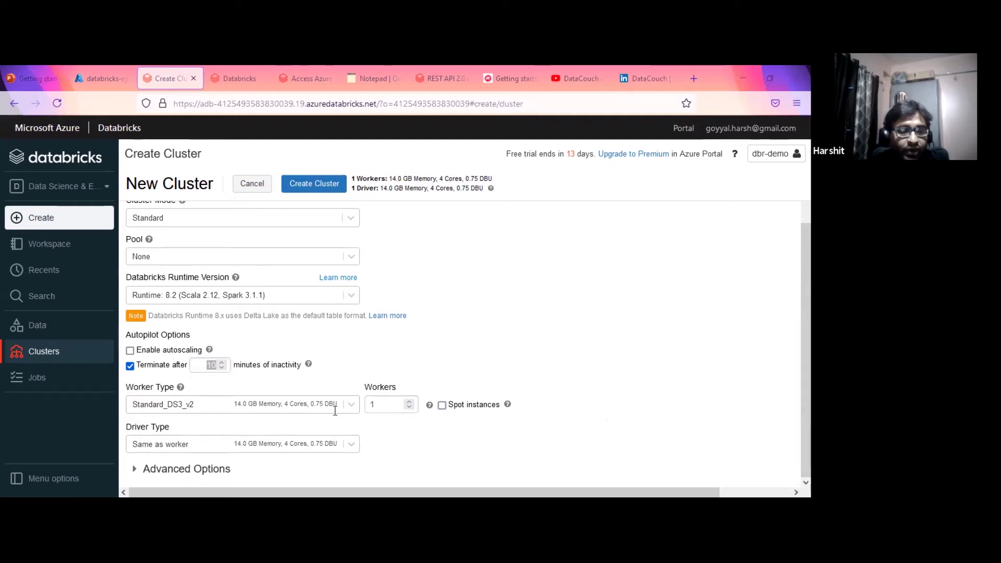
# Review the available worker types, including the full general-purpose list, and choose Standard_DS3_v2.
pyautogui.click(352, 411)
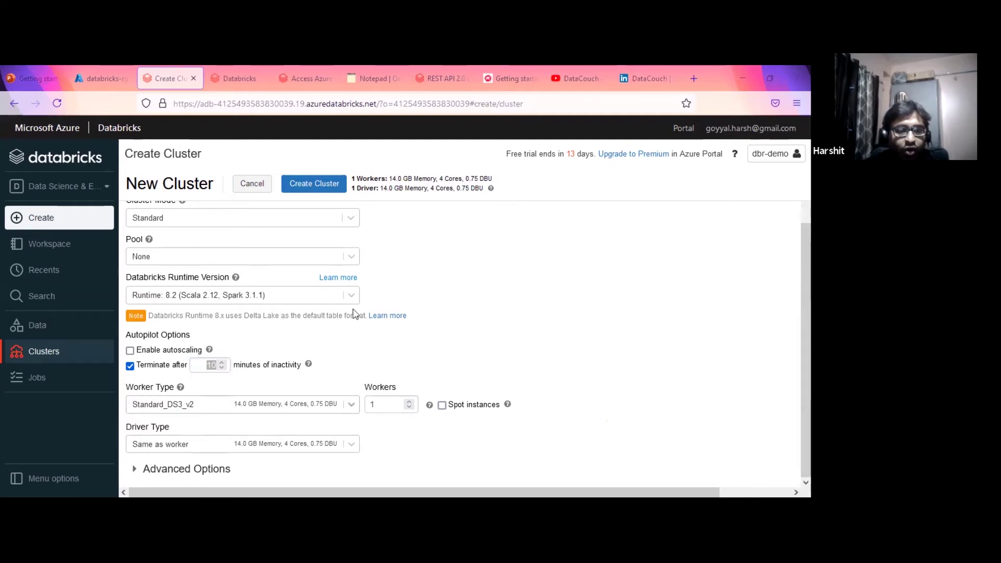
pyautogui.scroll(-1, 352, 317)
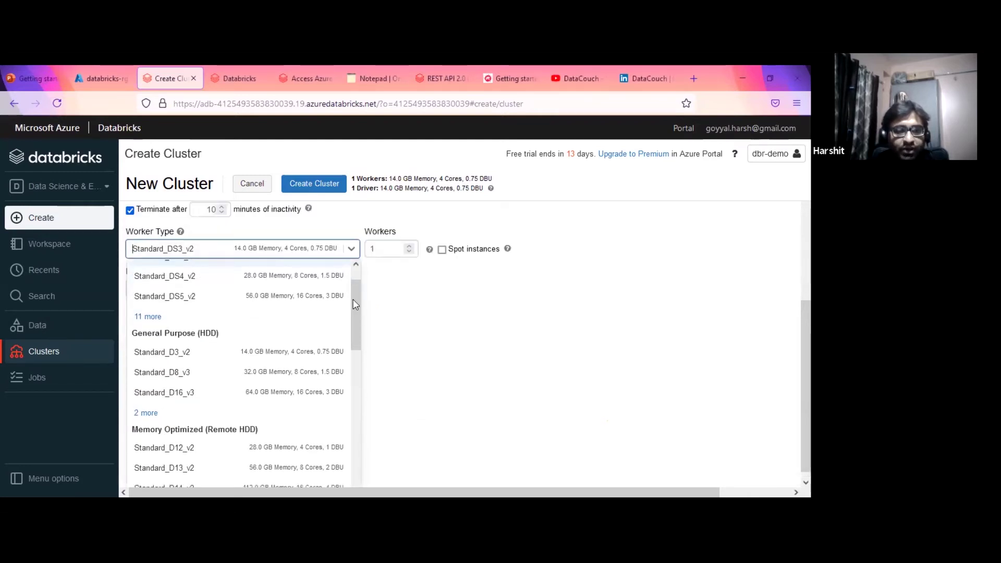
pyautogui.scroll(1, 354, 310)
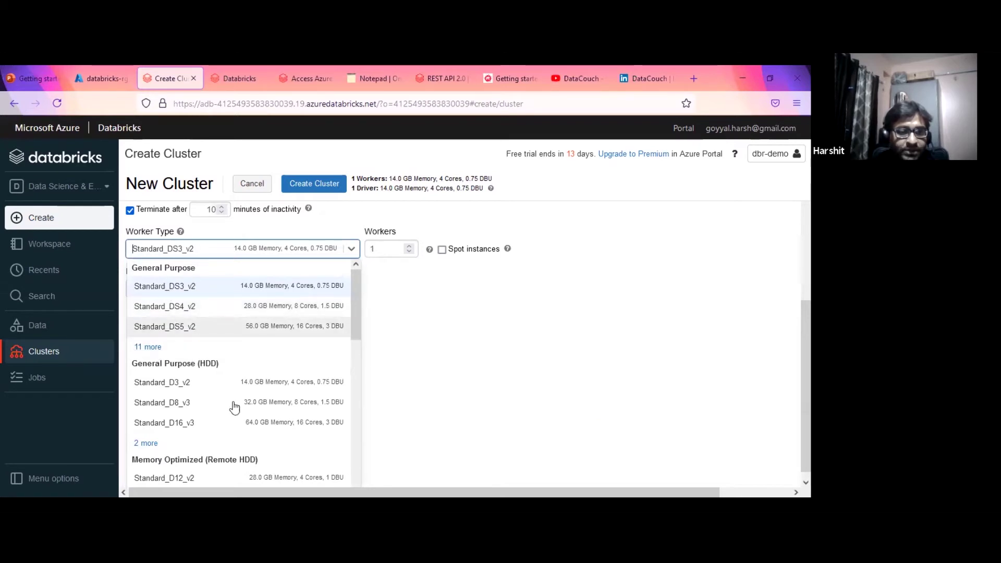
pyautogui.scroll(-3, 234, 398)
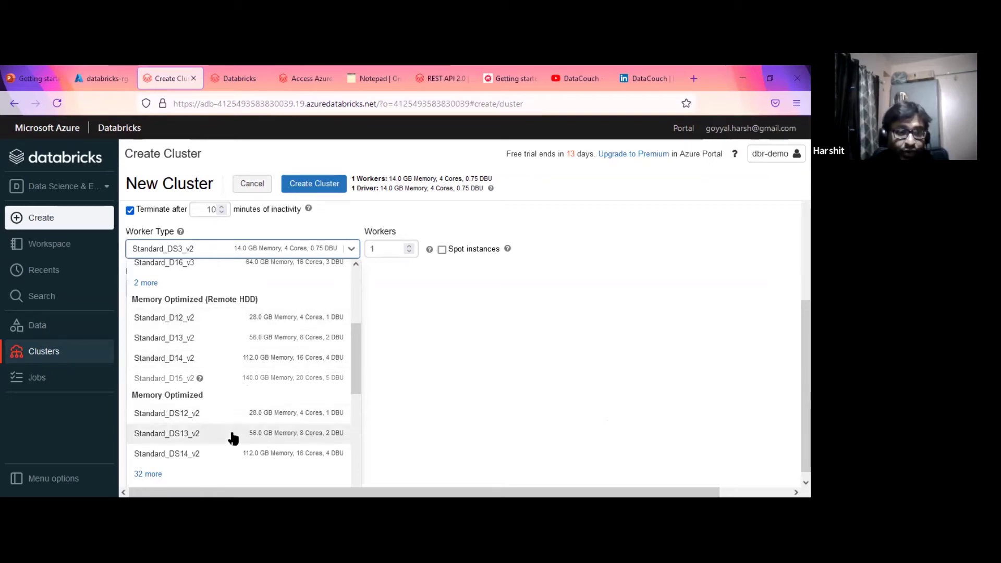
pyautogui.scroll(3, 230, 436)
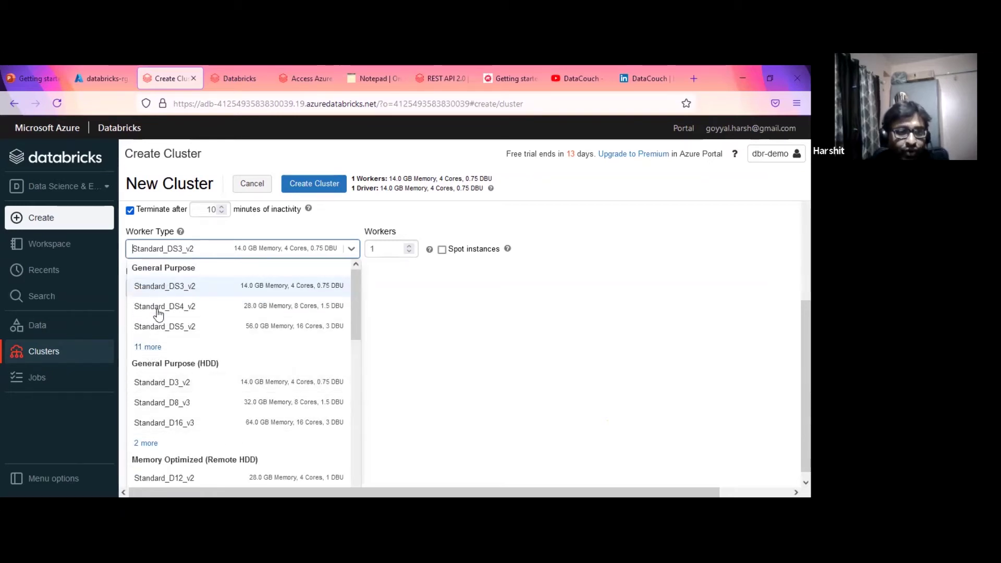
pyautogui.click(148, 347)
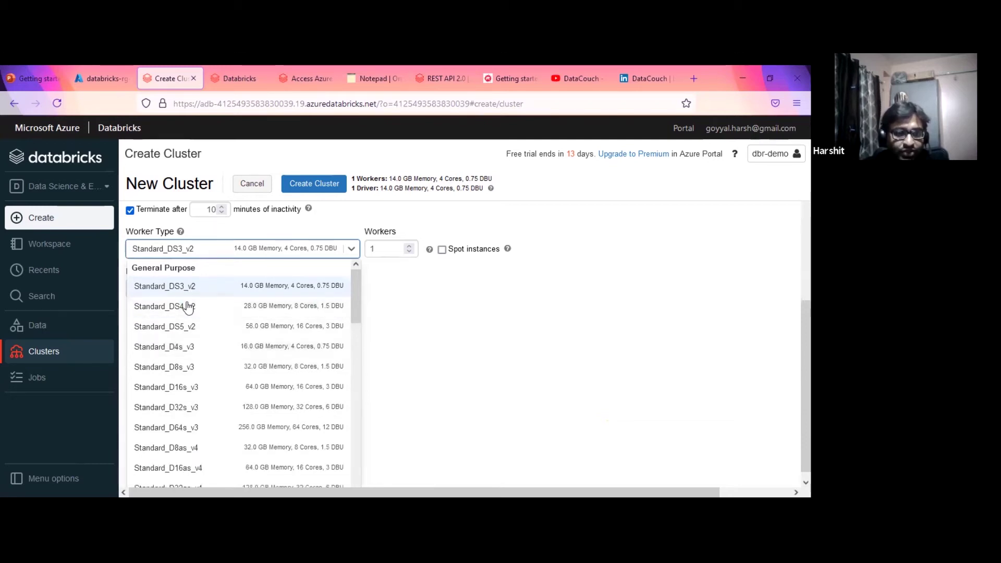
pyautogui.scroll(-2, 209, 359)
pyautogui.scroll(-5, 214, 386)
pyautogui.scroll(8, 219, 398)
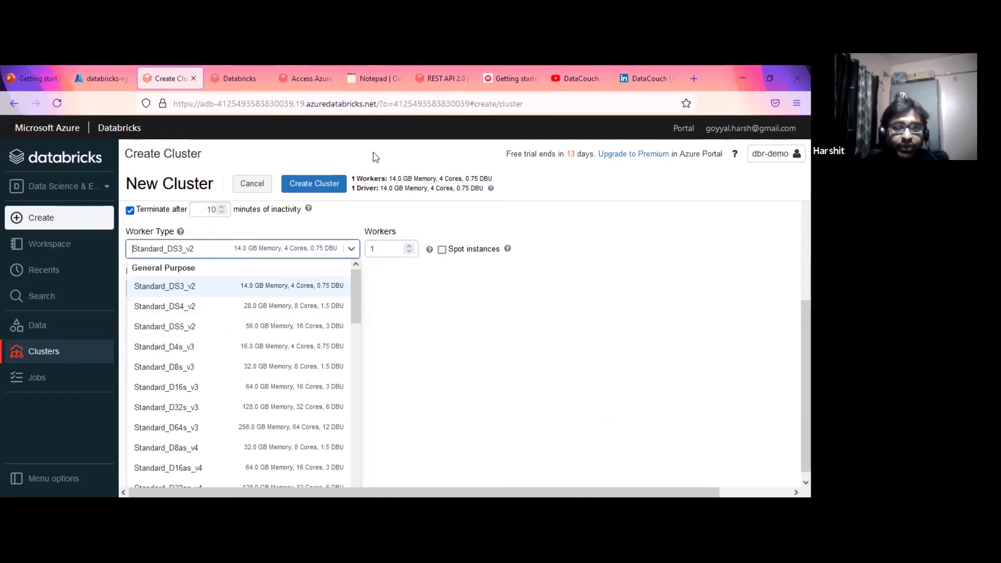
pyautogui.click(395, 389)
pyautogui.click(350, 406)
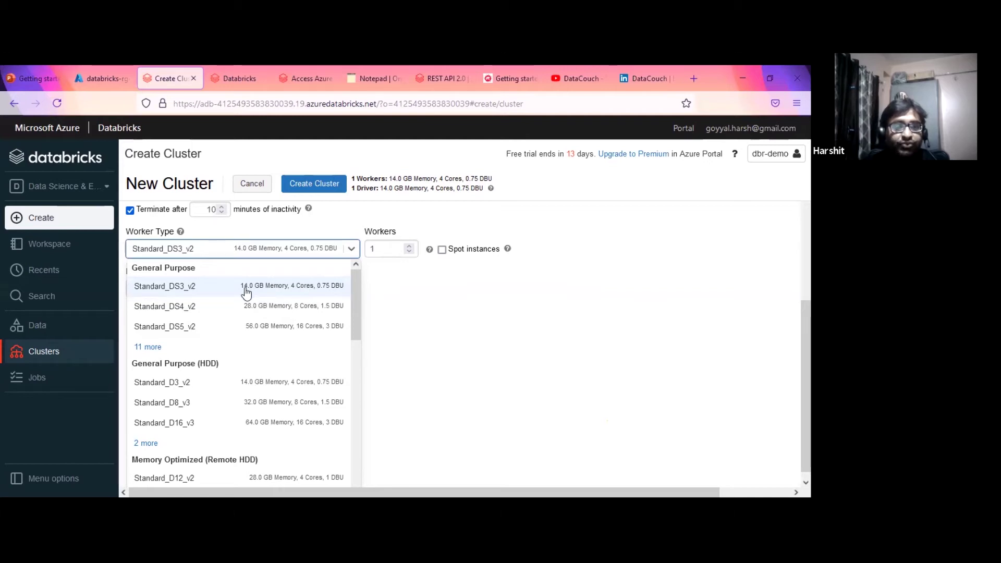
pyautogui.click(336, 293)
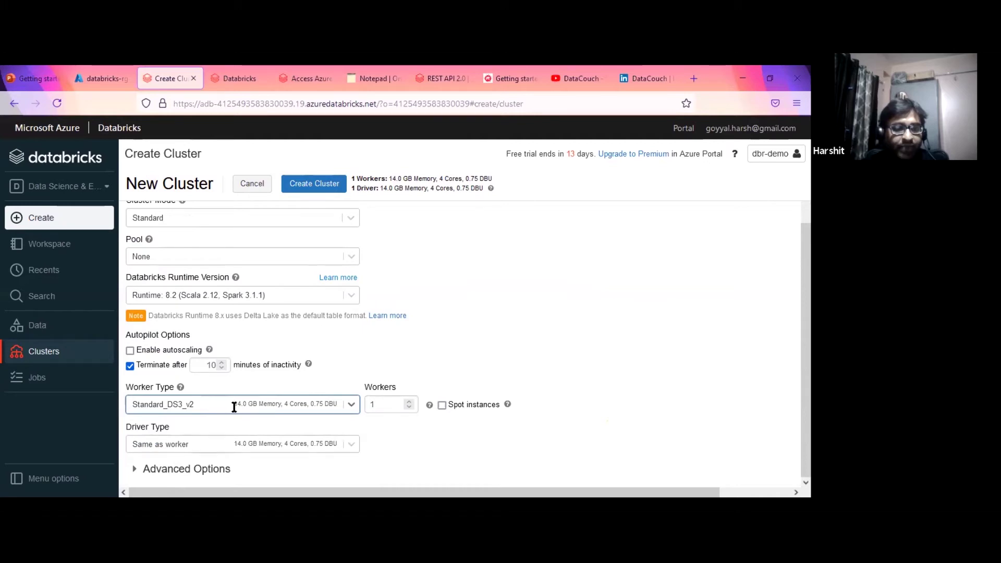
# Examine the driver type choices and the advanced options of the new cluster, leaving the settings as they are.
pyautogui.click(351, 444)
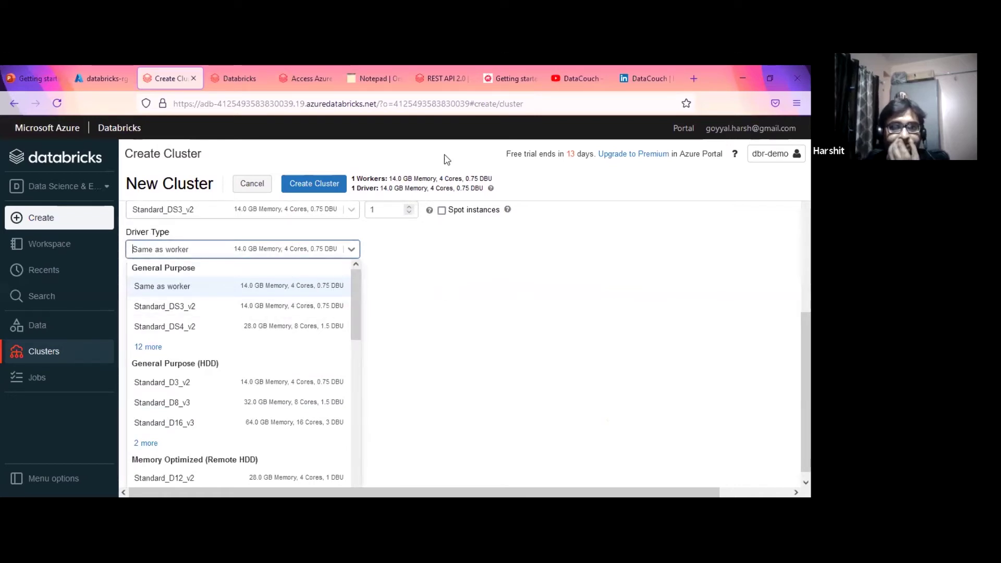
pyautogui.click(462, 315)
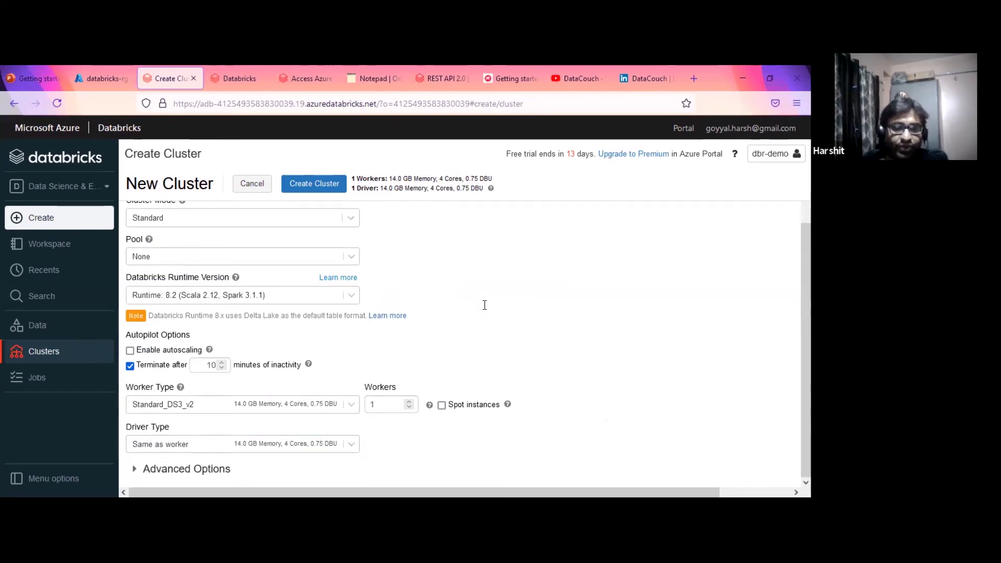
pyautogui.click(186, 469)
pyautogui.scroll(-6, 431, 358)
pyautogui.scroll(4, 431, 354)
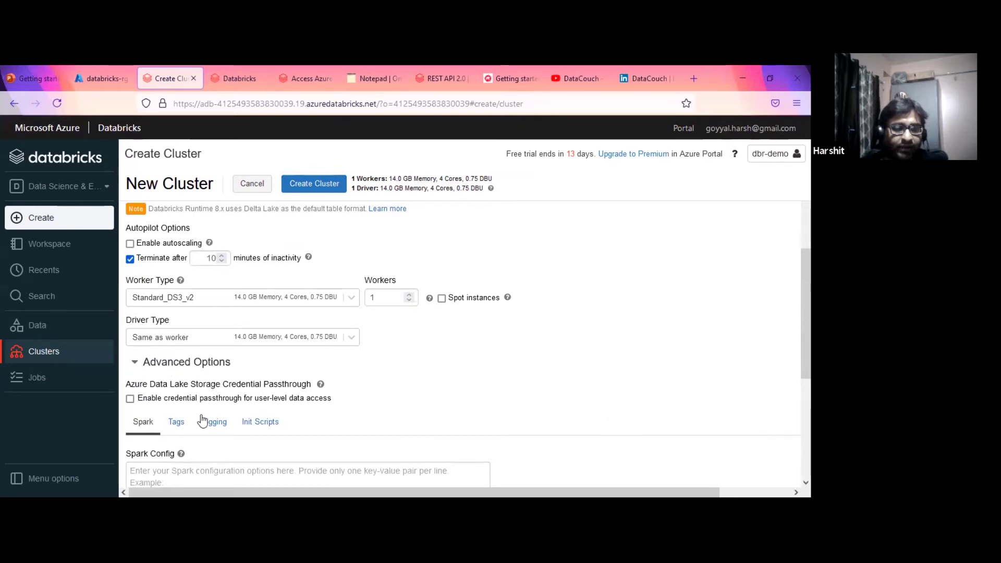
pyautogui.click(137, 366)
pyautogui.scroll(2, 456, 415)
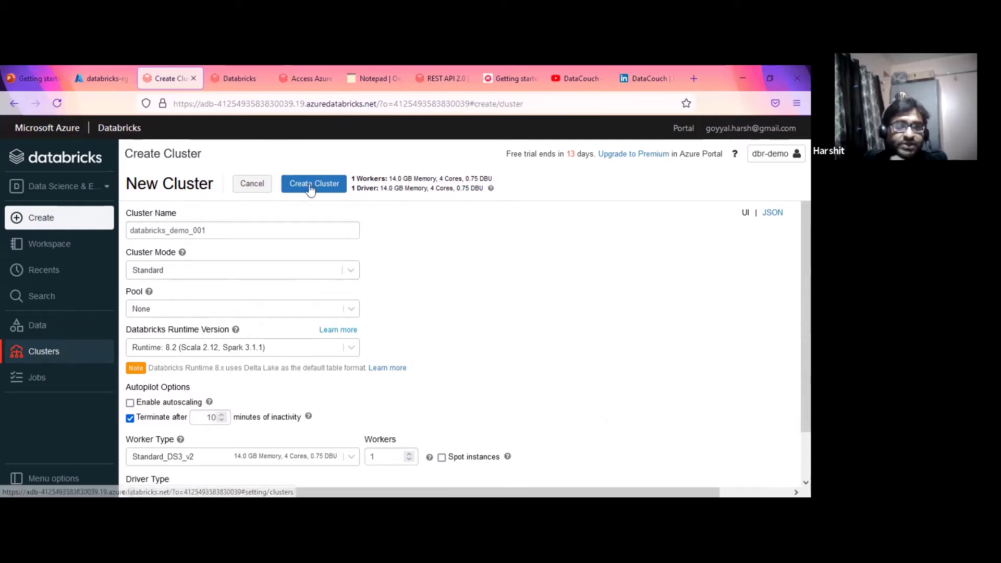
# Leave the new cluster form without creating the cluster and examine the configuration of the Azure Data Bricks Meetup cluster.
pyautogui.click(65, 356)
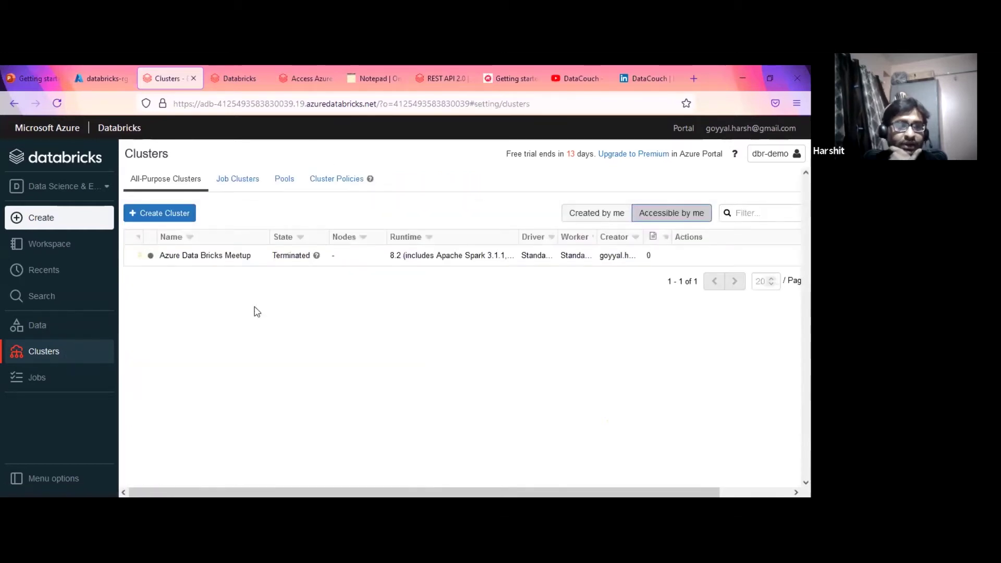
pyautogui.click(204, 258)
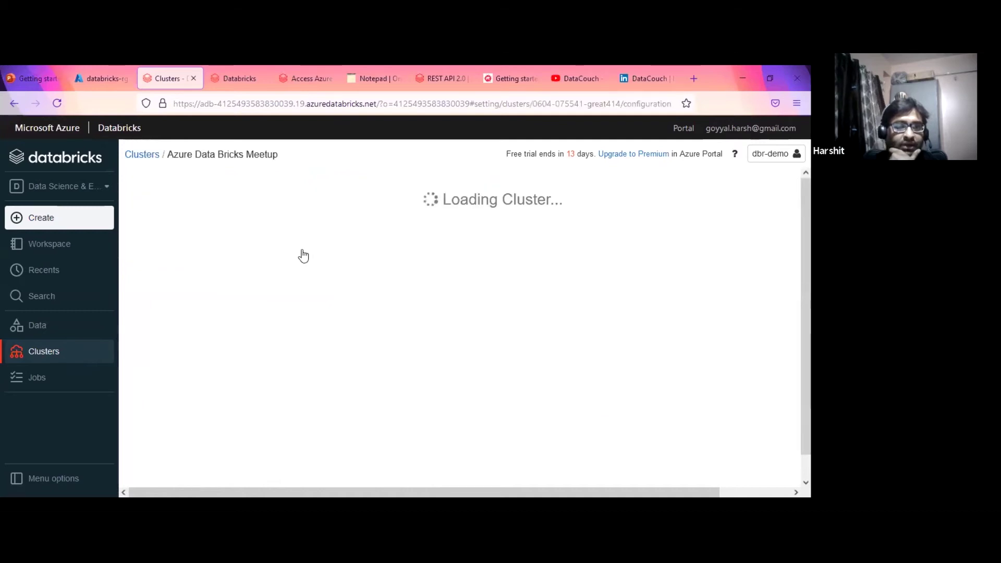
pyautogui.click(57, 360)
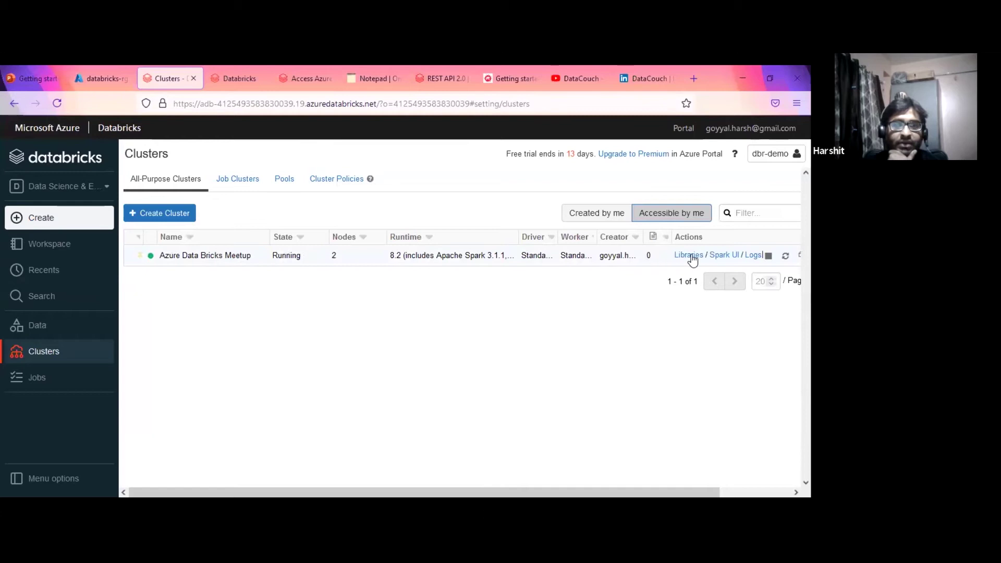
pyautogui.click(207, 257)
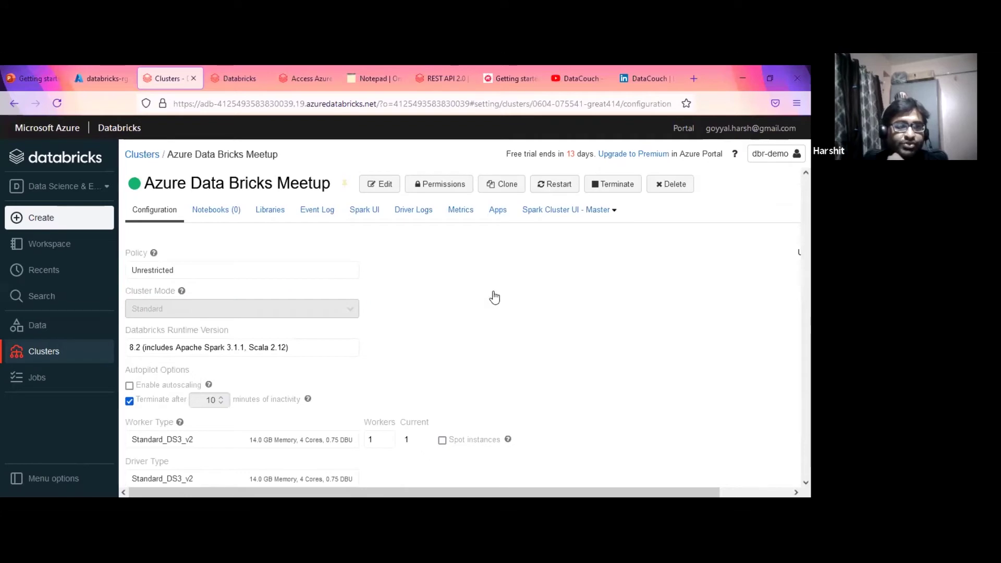
pyautogui.scroll(-1, 495, 297)
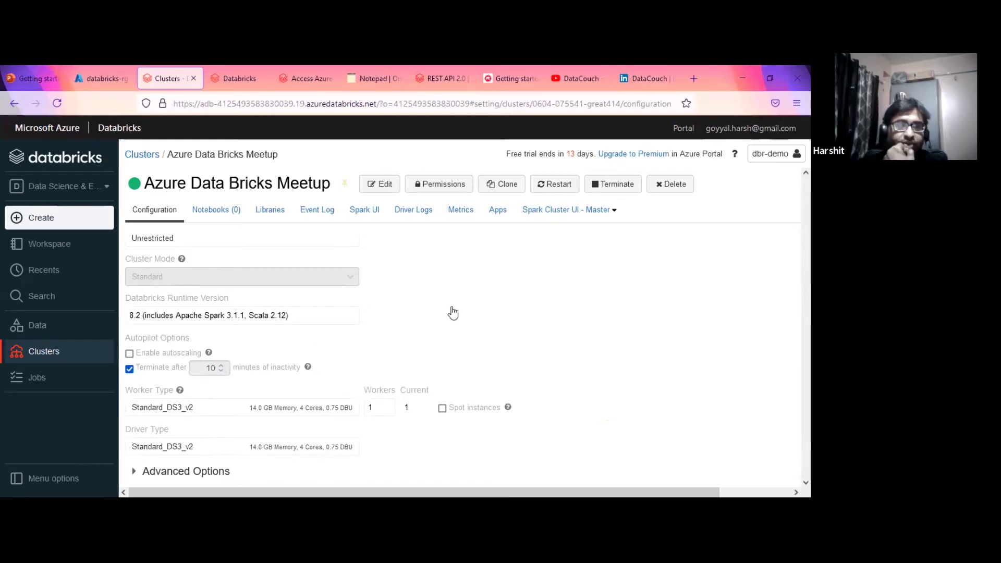
# Check the attached notebooks and the installed libraries of the Azure Data Bricks Meetup cluster.
pyautogui.scroll(1, 242, 240)
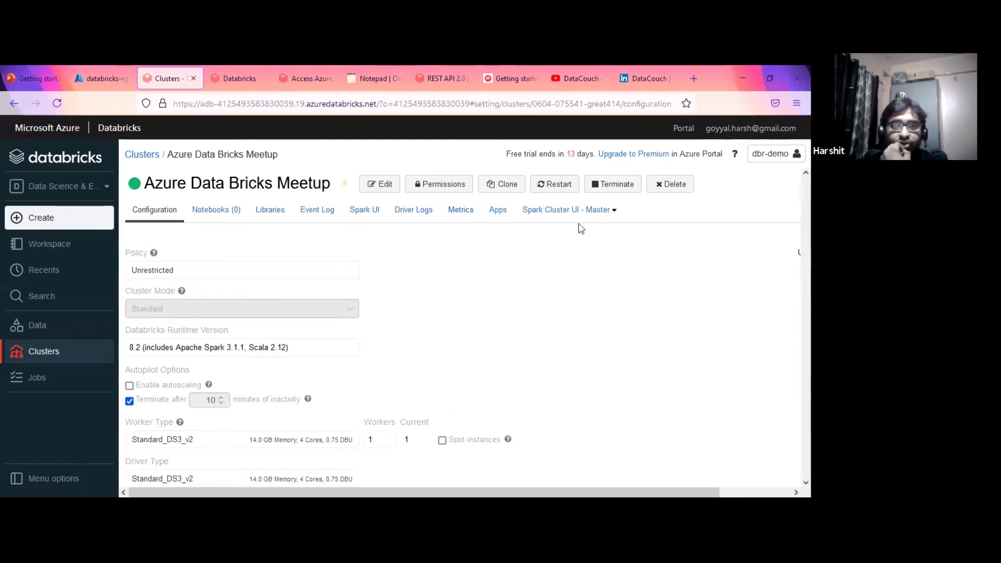
pyautogui.click(222, 215)
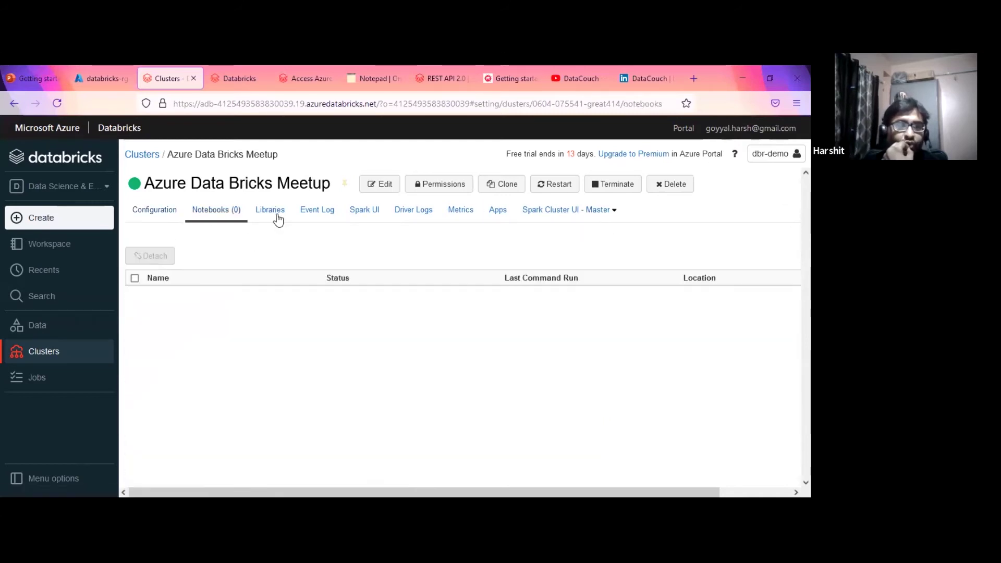
pyautogui.click(272, 214)
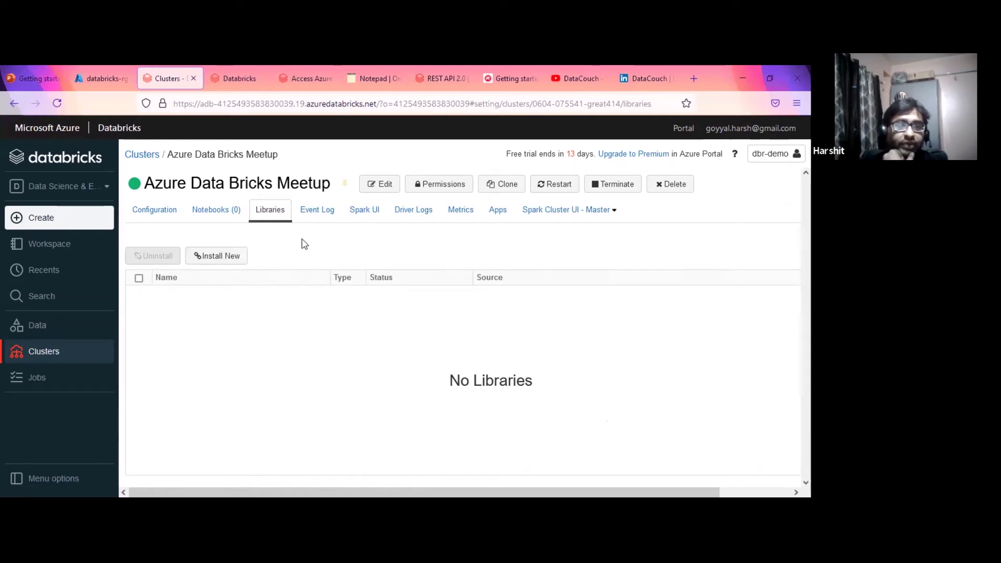
# Review the Upload, DBFS/ADLS, PyPI and Maven sources for installing a cluster library, and leave without installing anything.
pyautogui.click(228, 257)
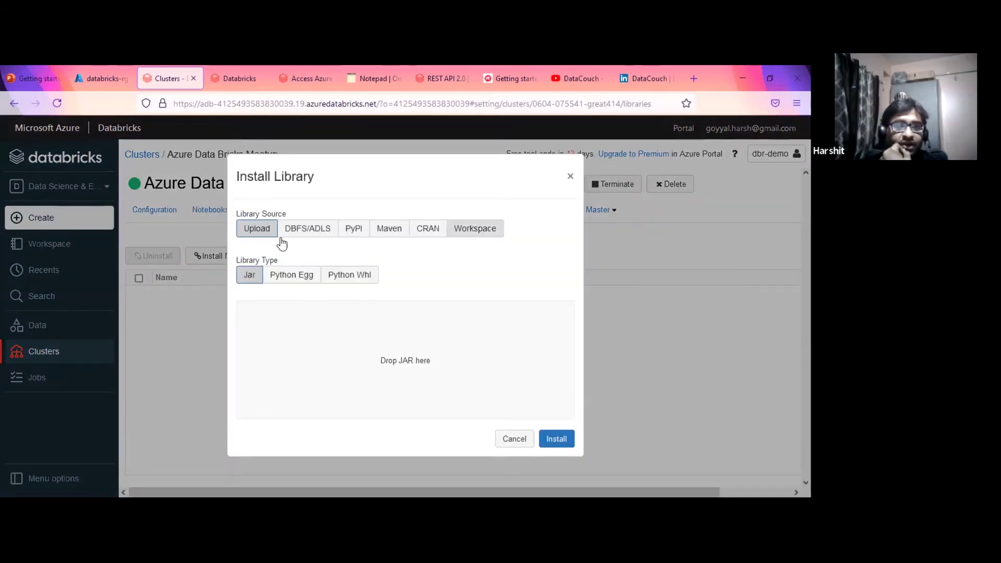
pyautogui.click(354, 234)
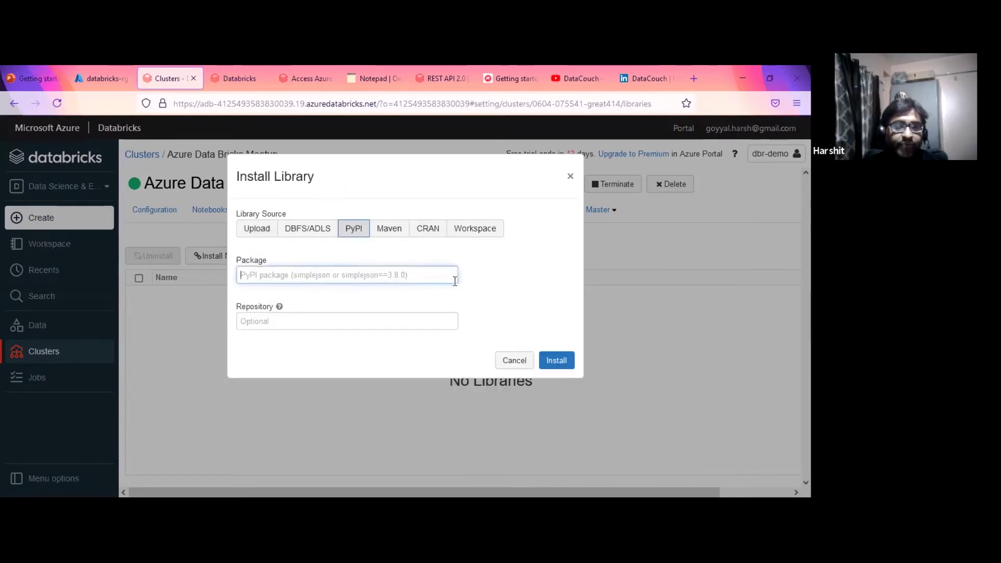
pyautogui.click(398, 228)
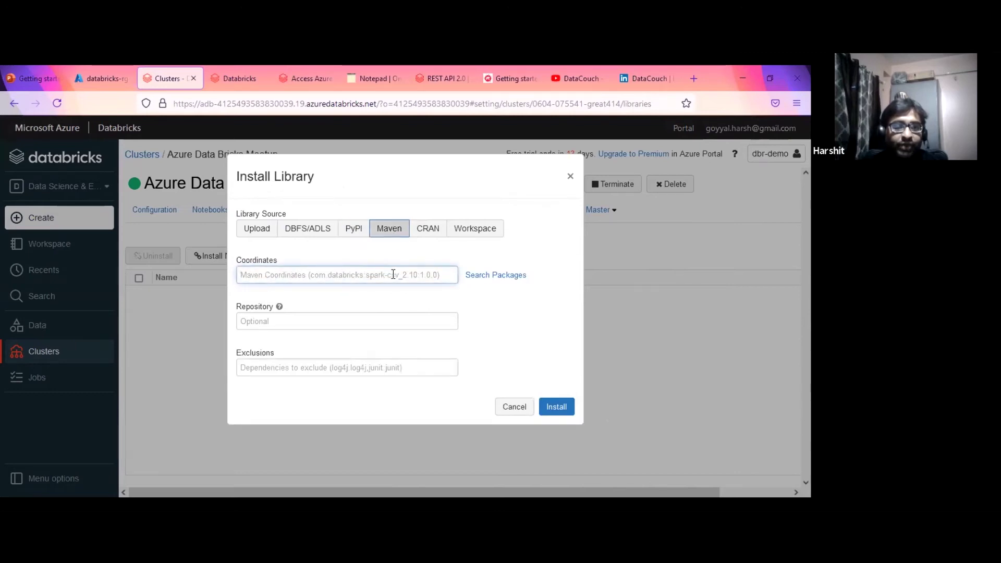
pyautogui.click(314, 234)
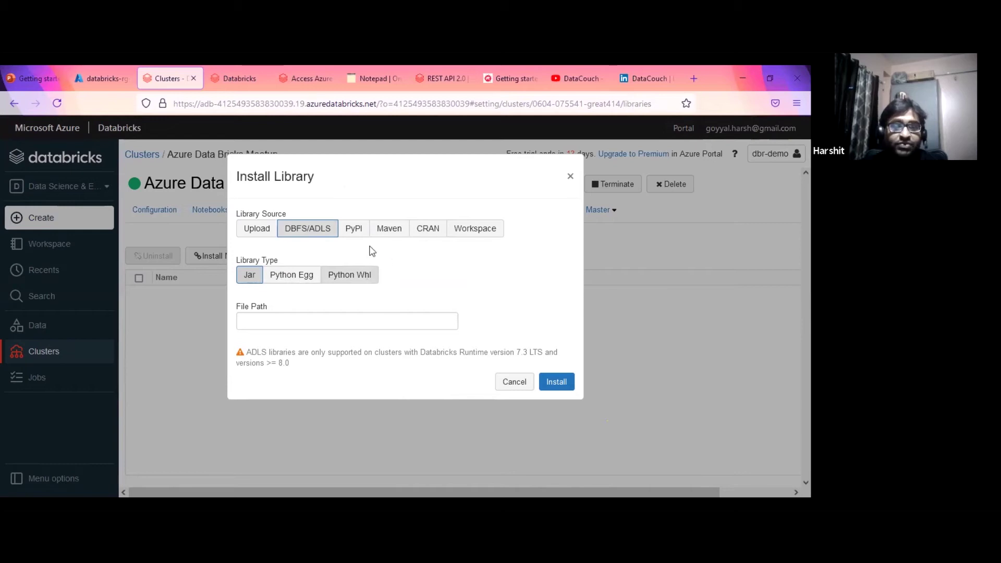
pyautogui.click(257, 228)
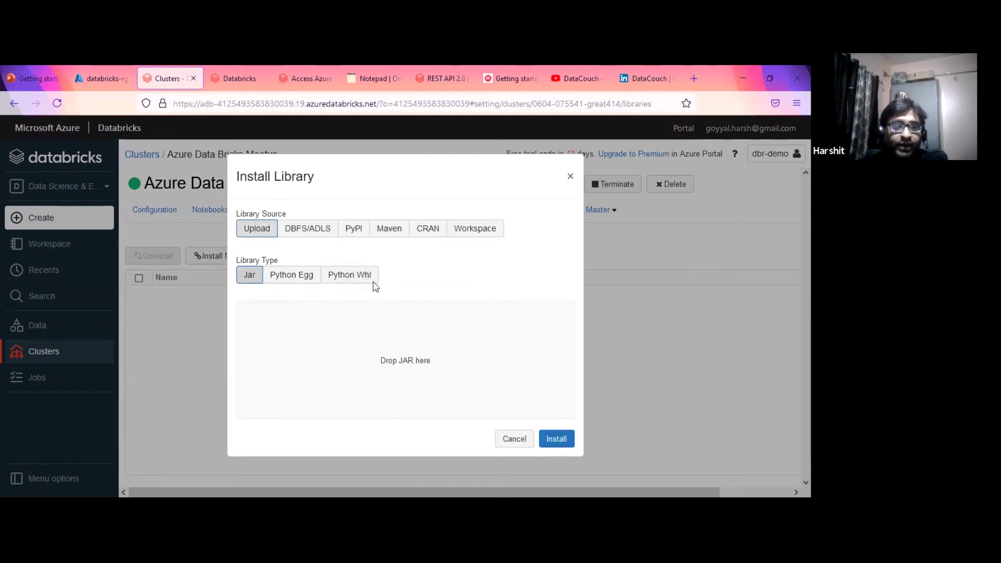
pyautogui.click(304, 233)
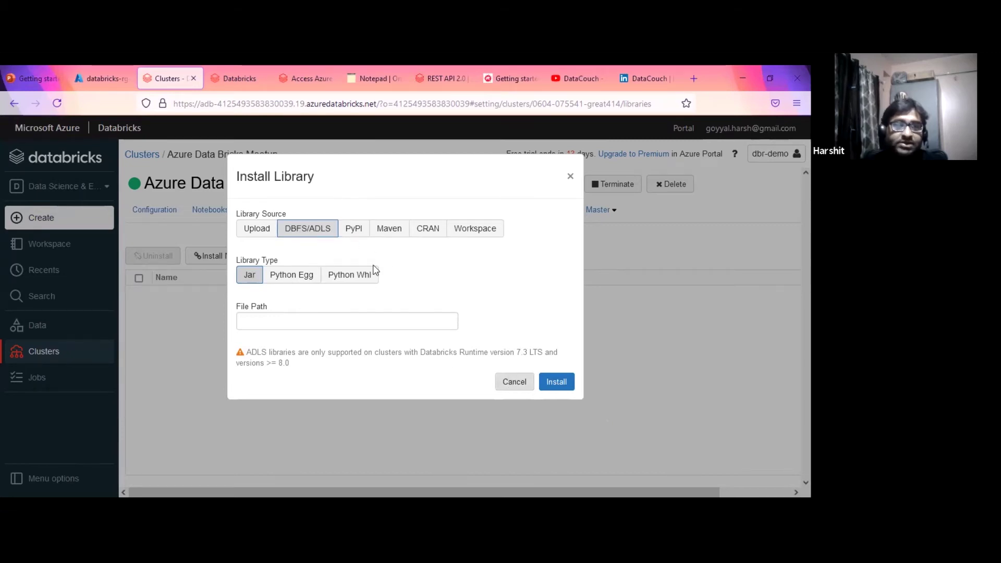
pyautogui.click(358, 234)
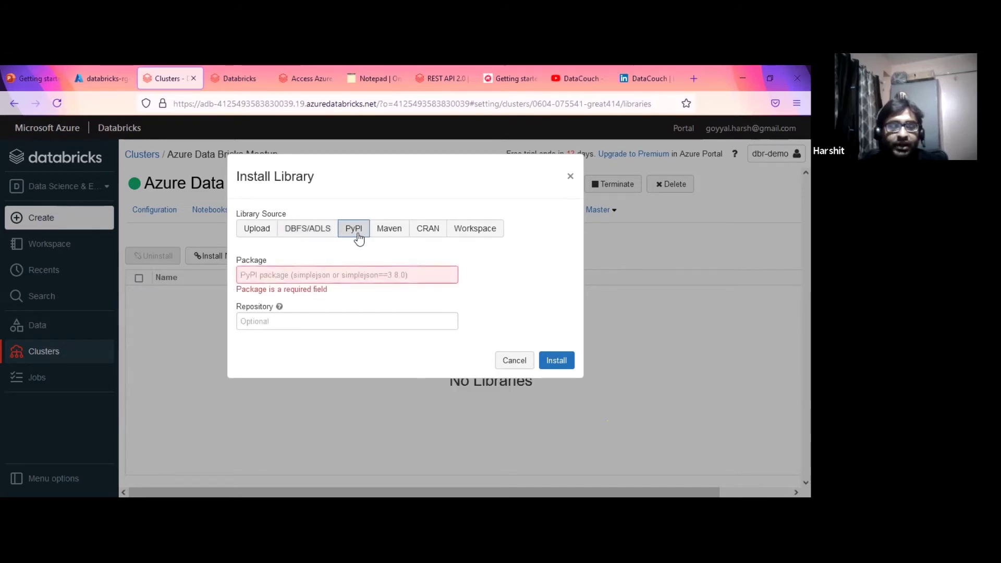
pyautogui.click(398, 273)
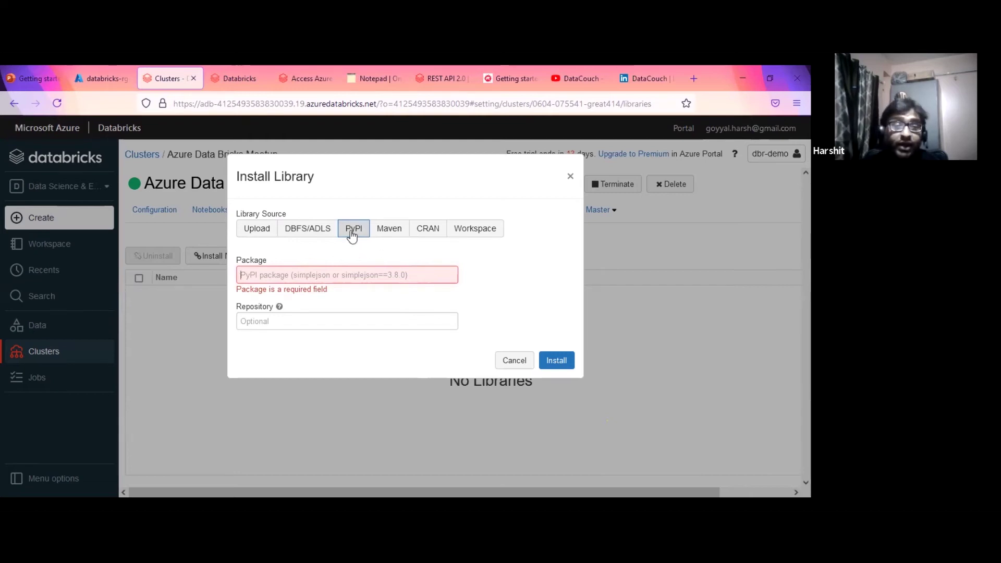
pyautogui.click(390, 232)
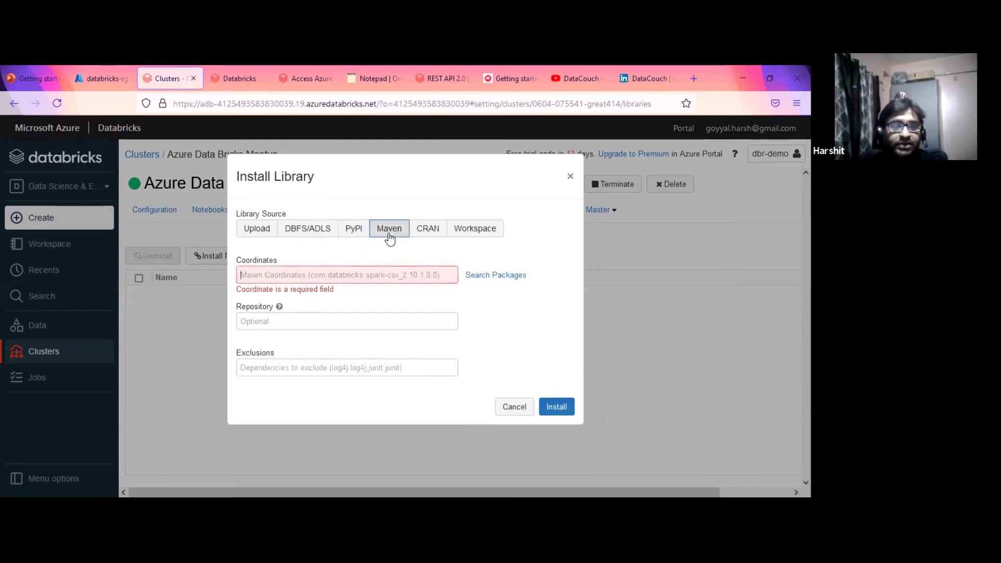
pyautogui.click(519, 409)
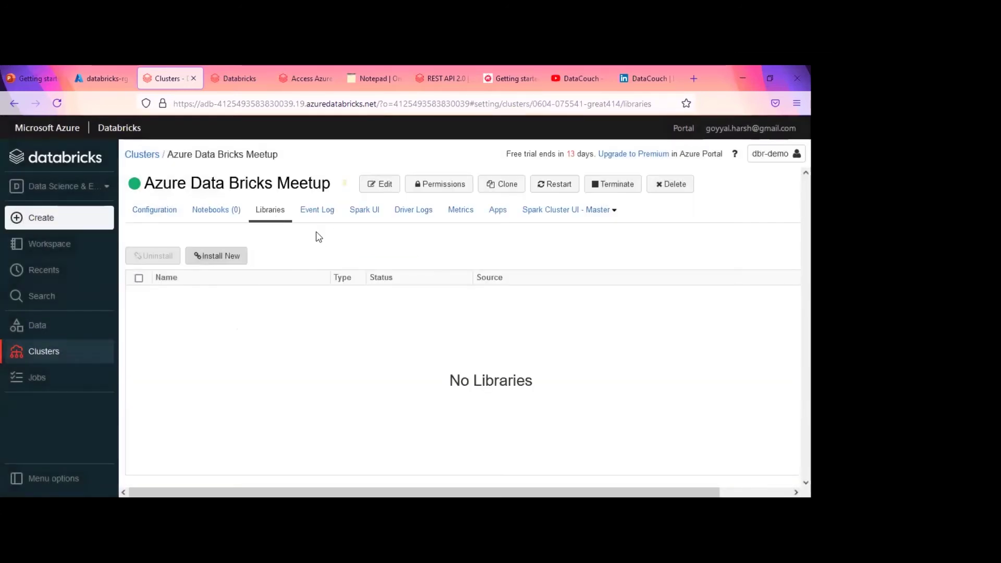
# Start installing a cluster library again, compare the PyPI and Maven source options, and cancel the installation.
pyautogui.click(229, 258)
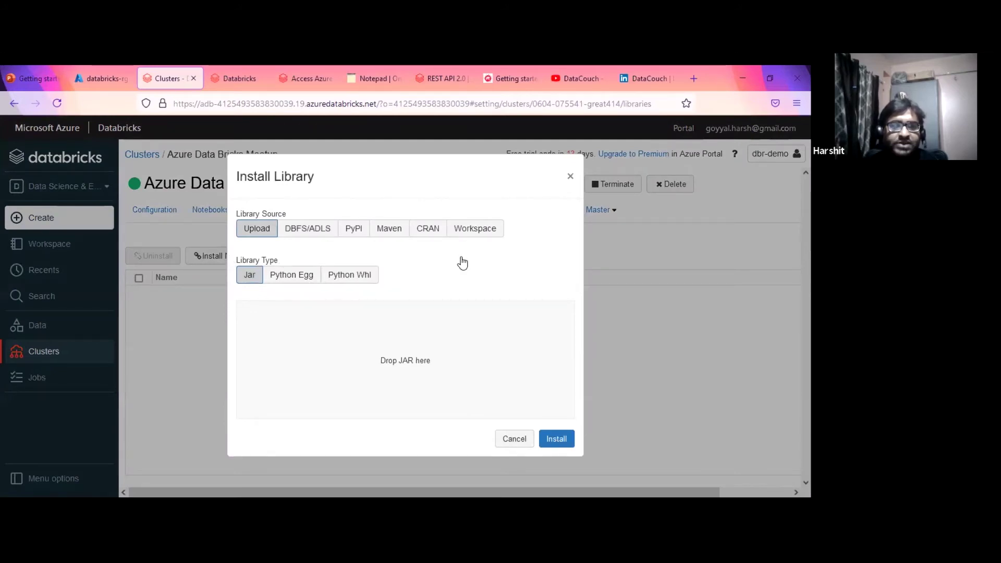
pyautogui.click(352, 230)
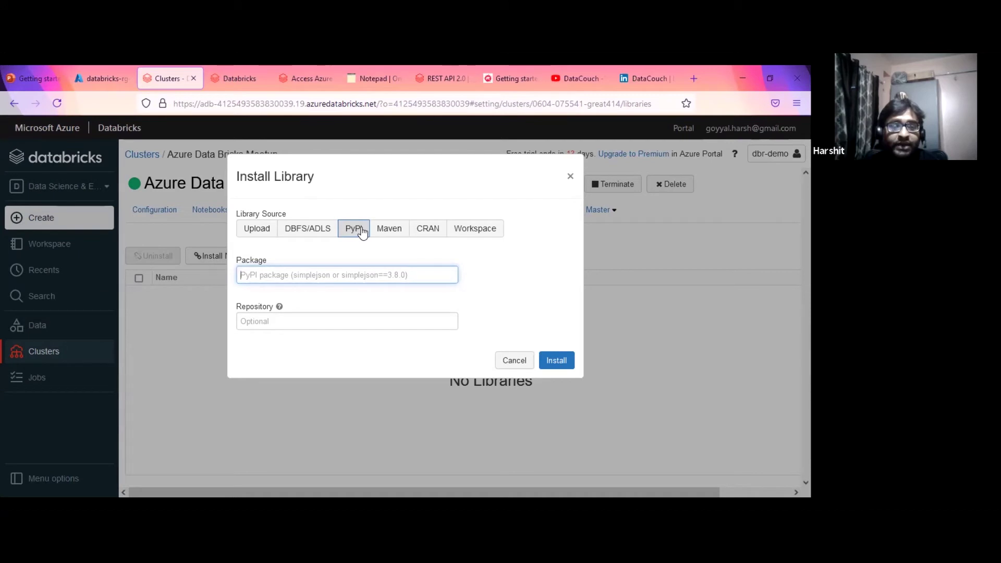
pyautogui.click(390, 233)
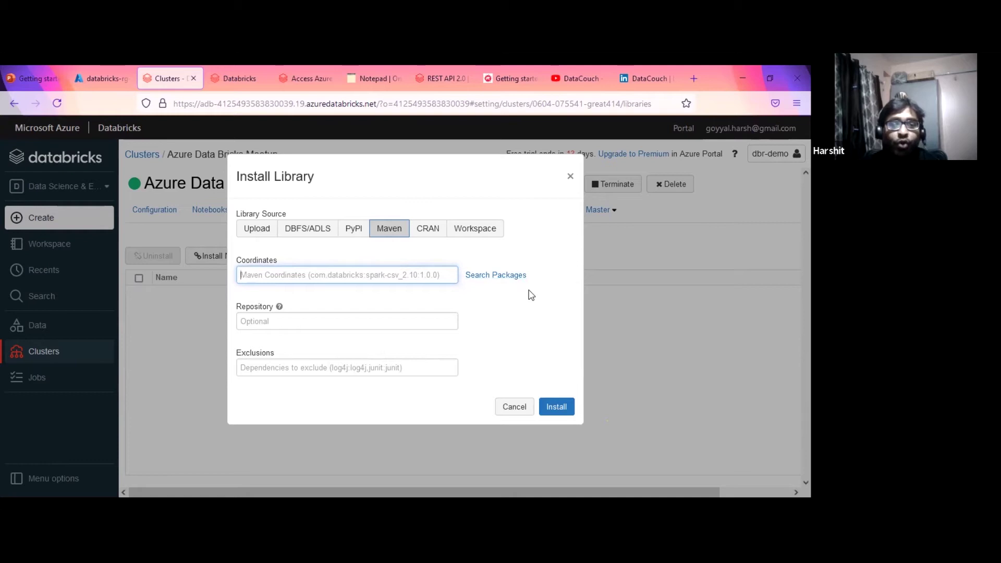
pyautogui.click(513, 409)
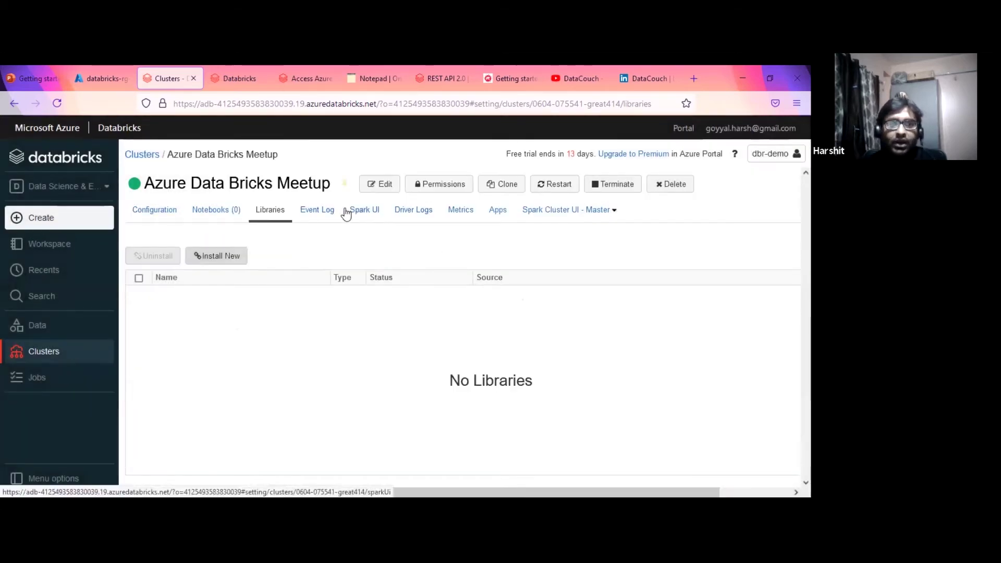
# Examine the cluster's event log, Spark job event timeline, driver logs and apps, and return to the list of all-purpose clusters.
pyautogui.click(327, 215)
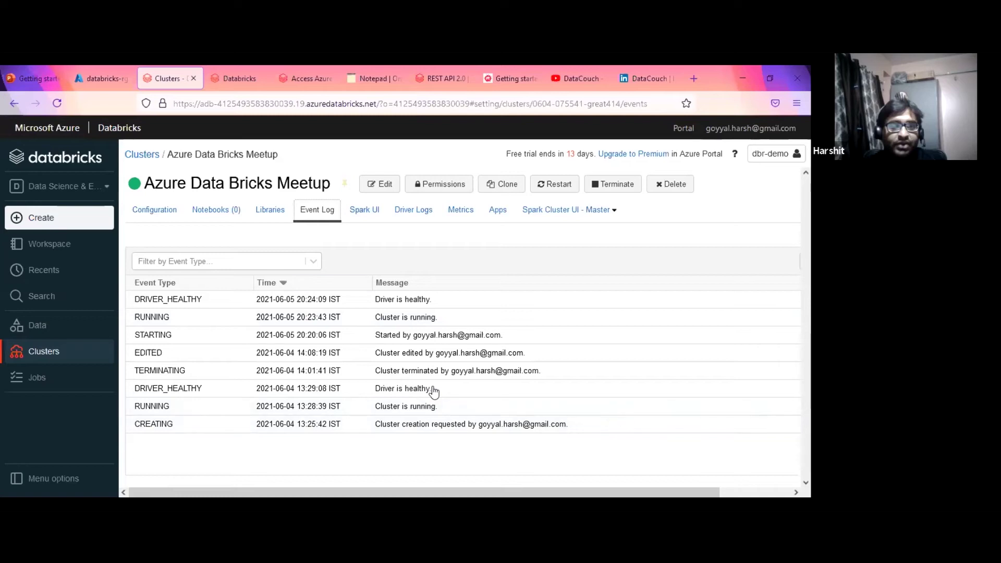
pyautogui.click(366, 211)
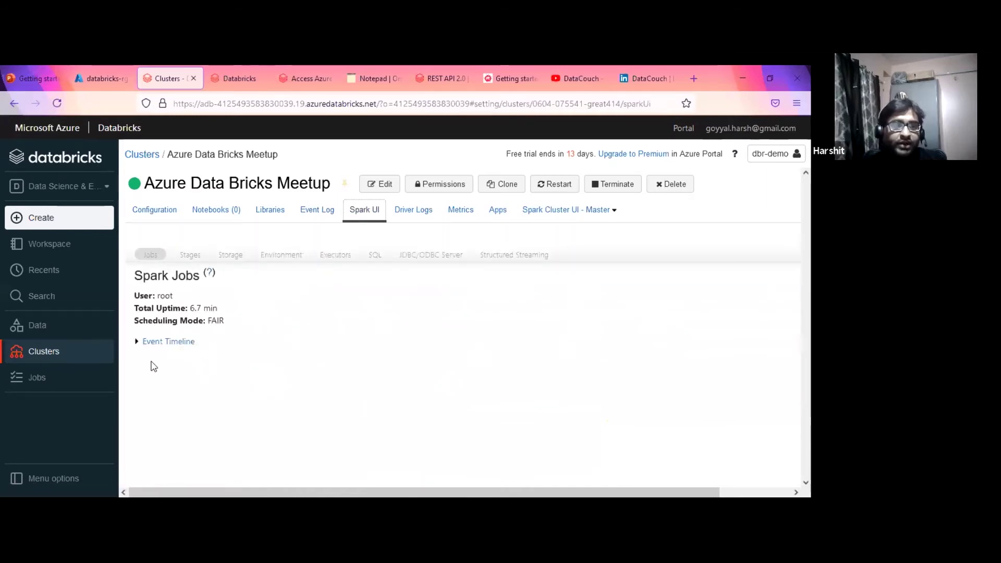
pyautogui.click(136, 343)
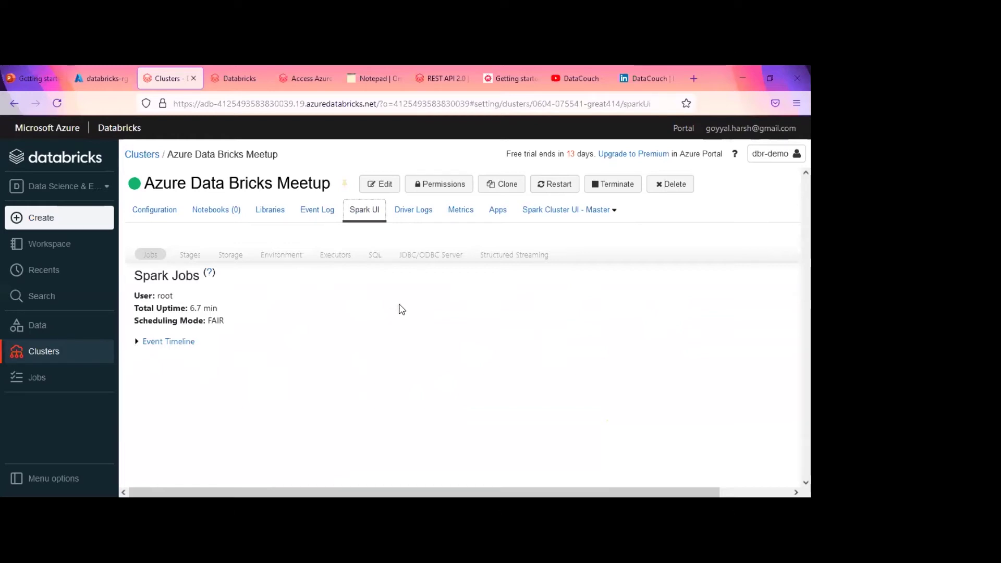
pyautogui.scroll(-2, 453, 363)
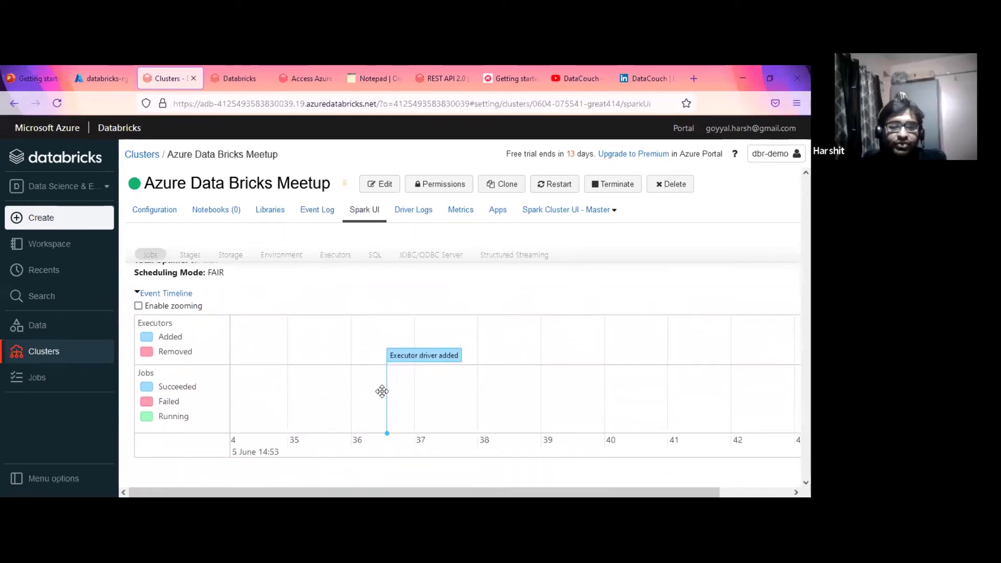
pyautogui.scroll(2, 189, 259)
pyautogui.click(188, 255)
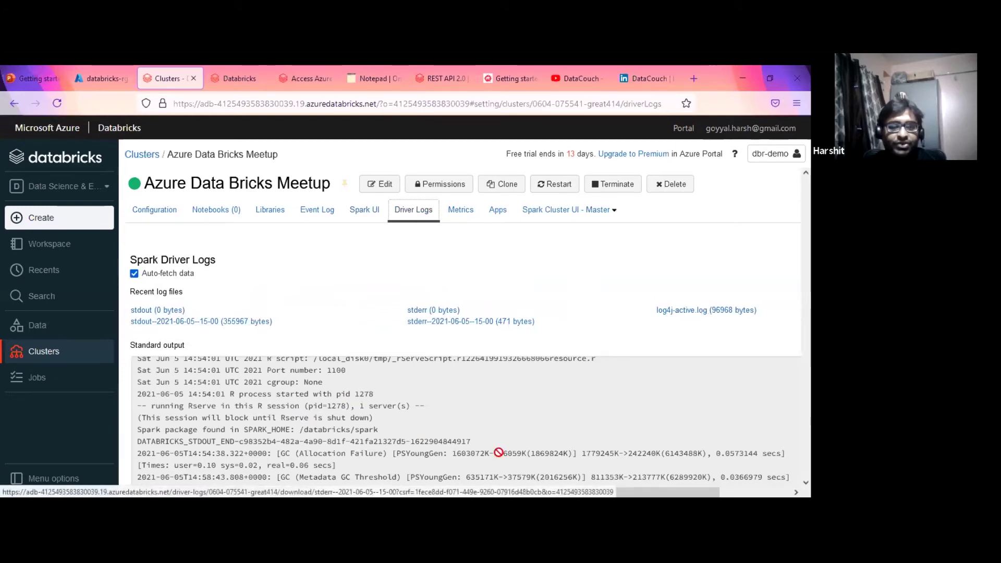
pyautogui.click(496, 218)
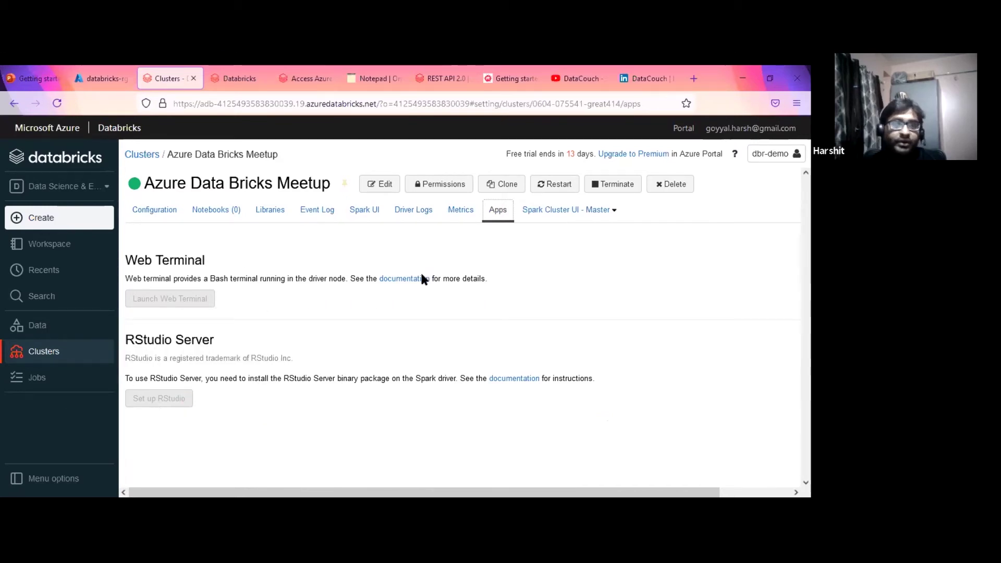
pyautogui.click(57, 353)
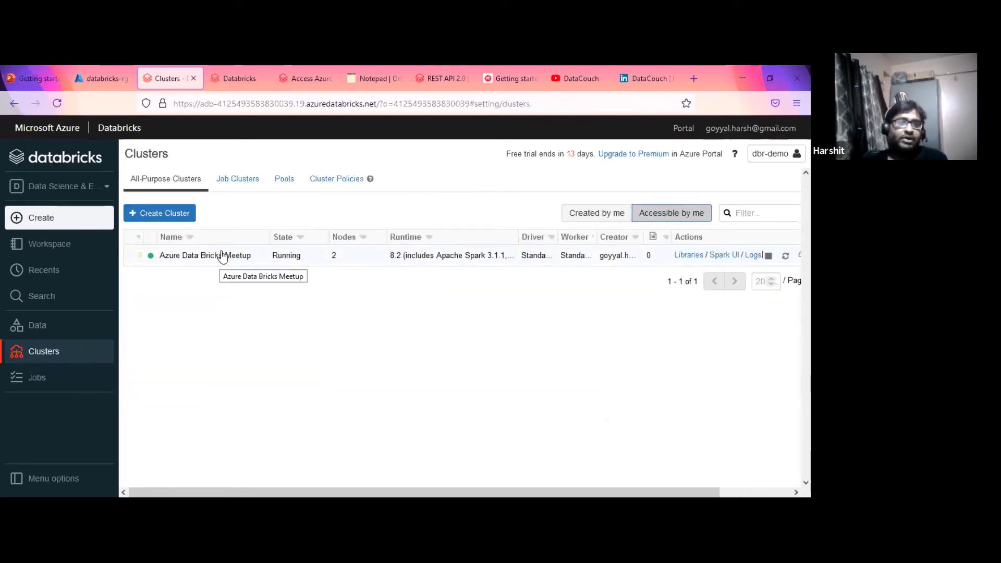
pyautogui.moveTo(635, 266)
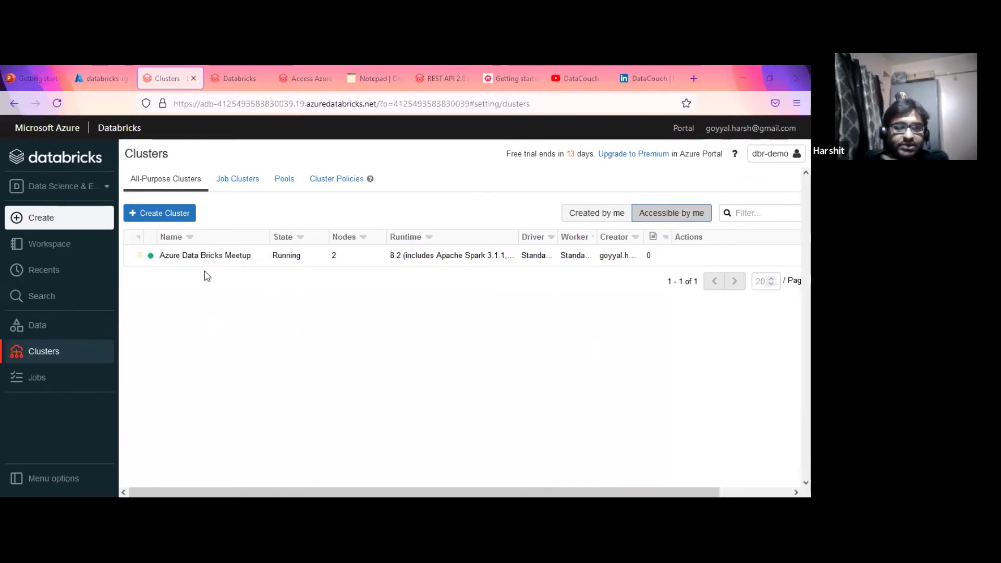
# Examine the options for creating items at the root level of the workspace, and dismiss them without creating anything.
pyautogui.click(52, 249)
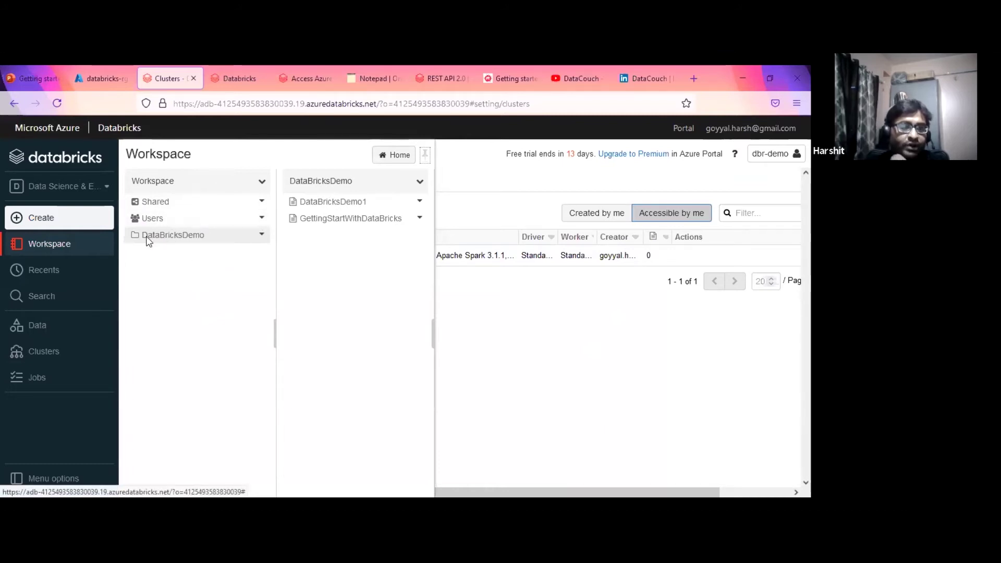
pyautogui.click(261, 182)
pyautogui.moveTo(329, 201)
pyautogui.click(178, 297)
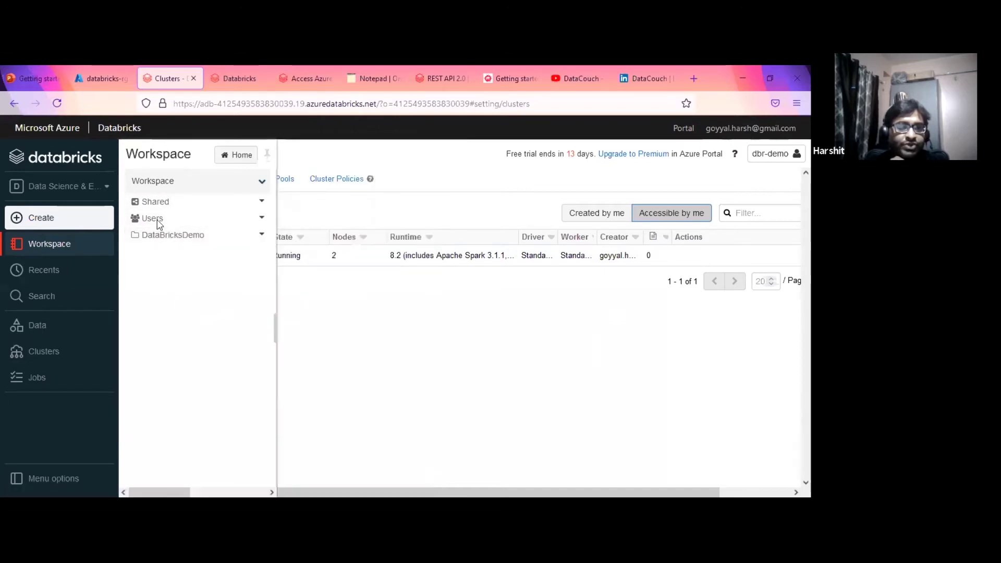
# Browse the contents of the Users and DataBricksDemo folders and open the notebook DataBricksDemo1.
pyautogui.click(217, 236)
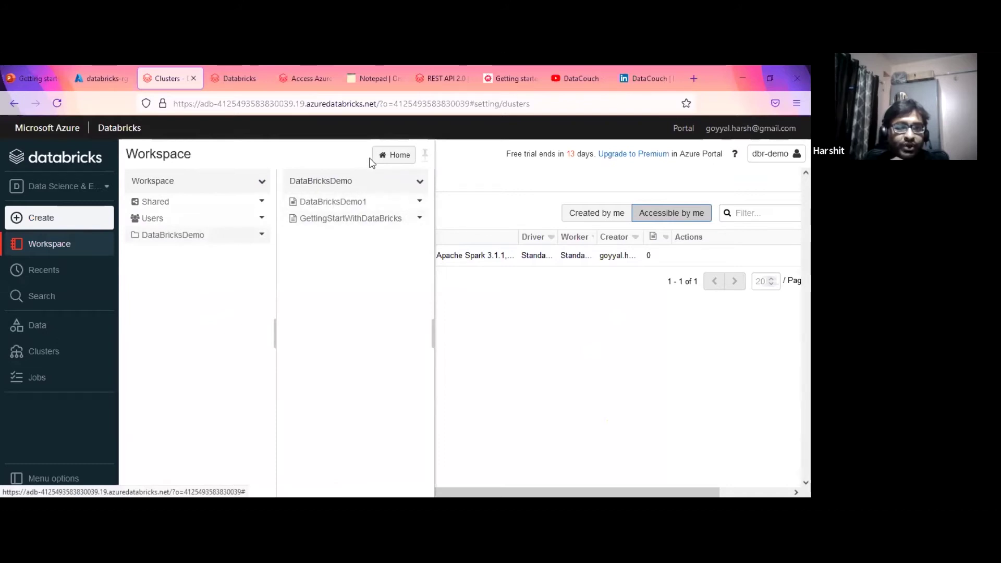
pyautogui.click(179, 219)
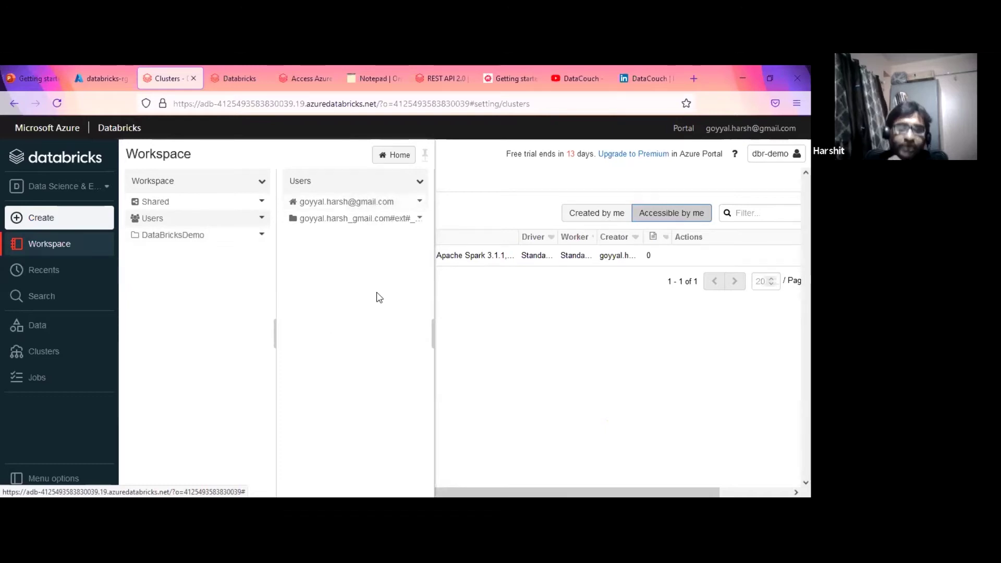
pyautogui.click(190, 234)
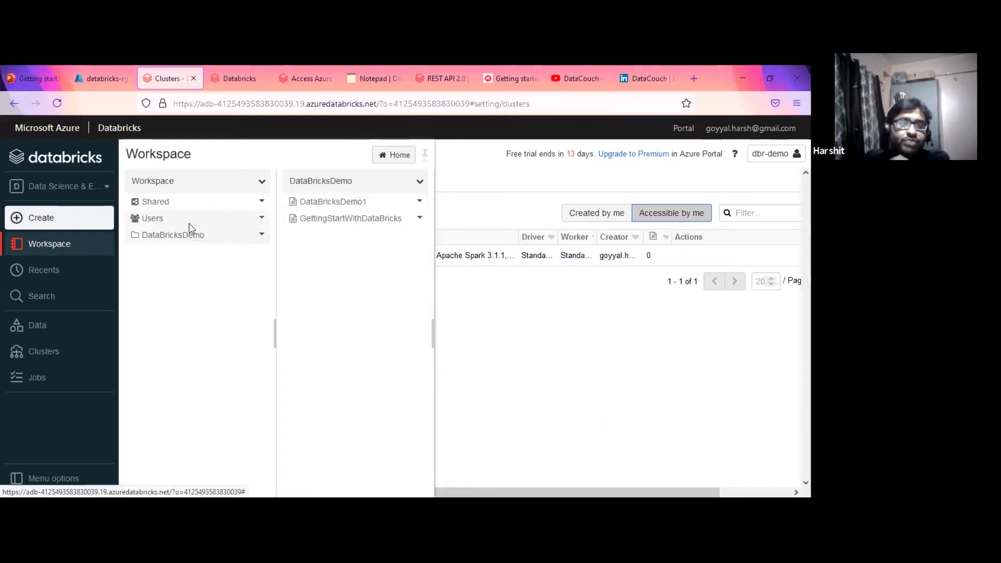
pyautogui.click(201, 223)
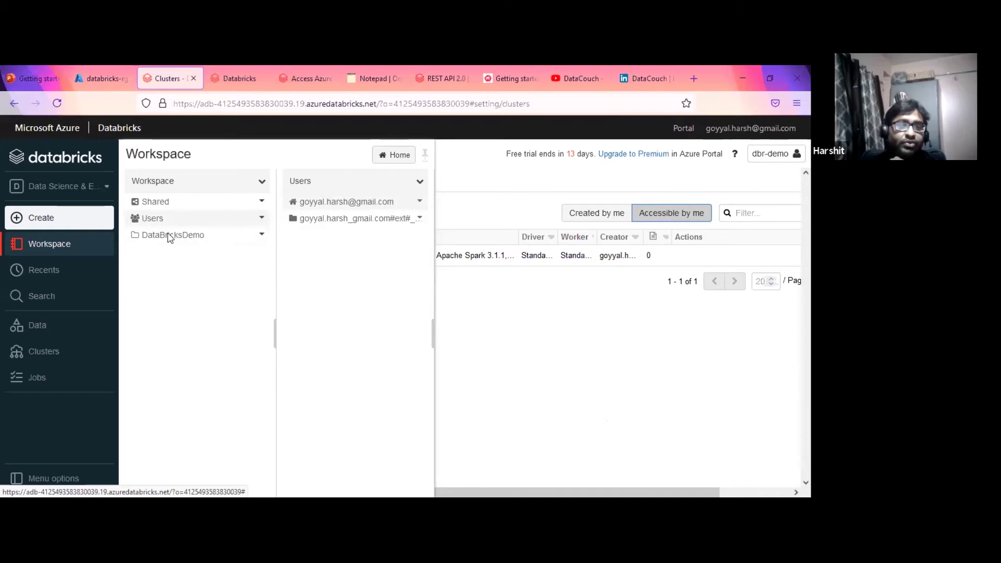
pyautogui.click(202, 236)
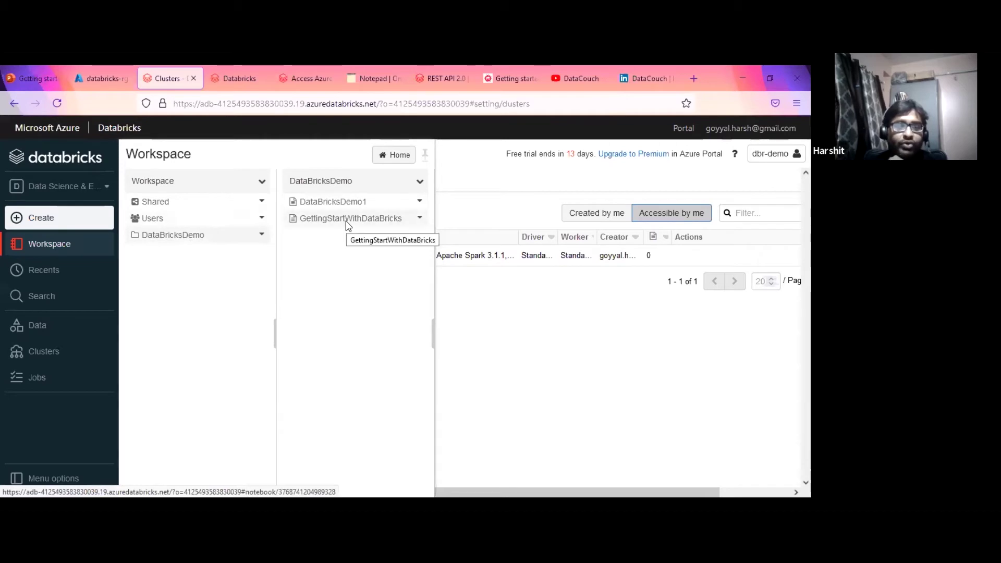
pyautogui.click(335, 204)
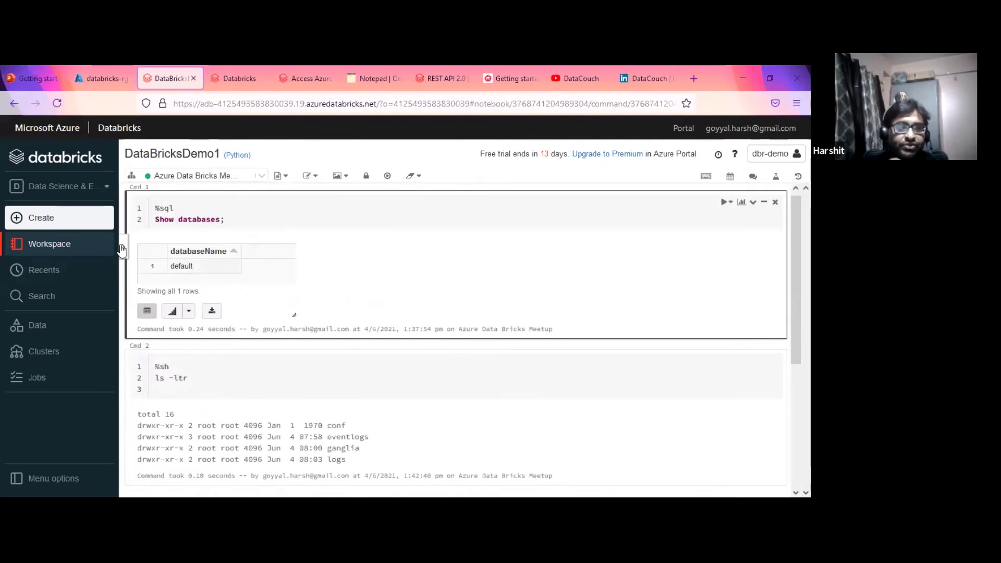
# Create a notebook named Test in the DataBricksDemo folder with Python as default language, attached to the Azure Data Bricks Meetup cluster.
pyautogui.click(85, 247)
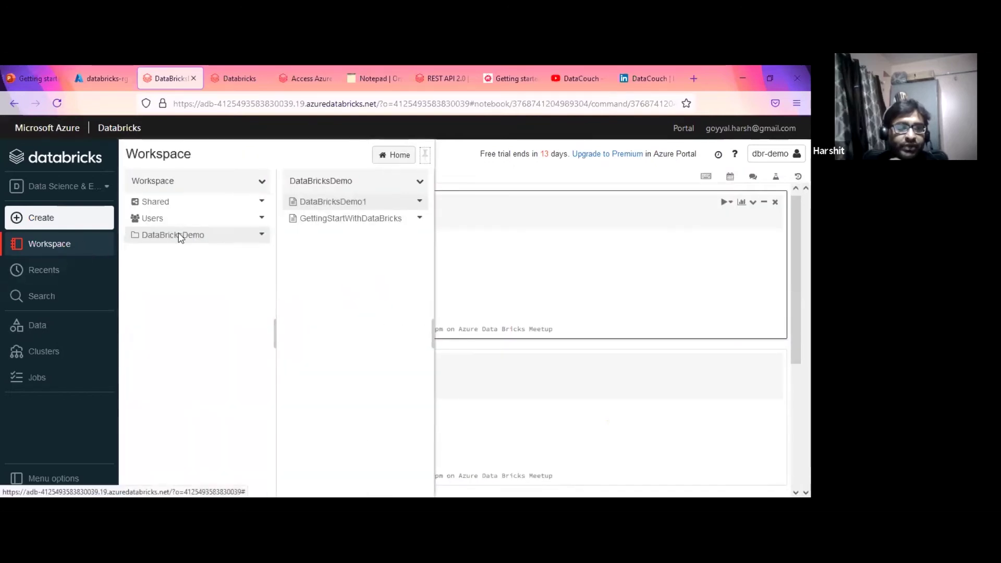
pyautogui.click(420, 183)
pyautogui.moveTo(480, 201)
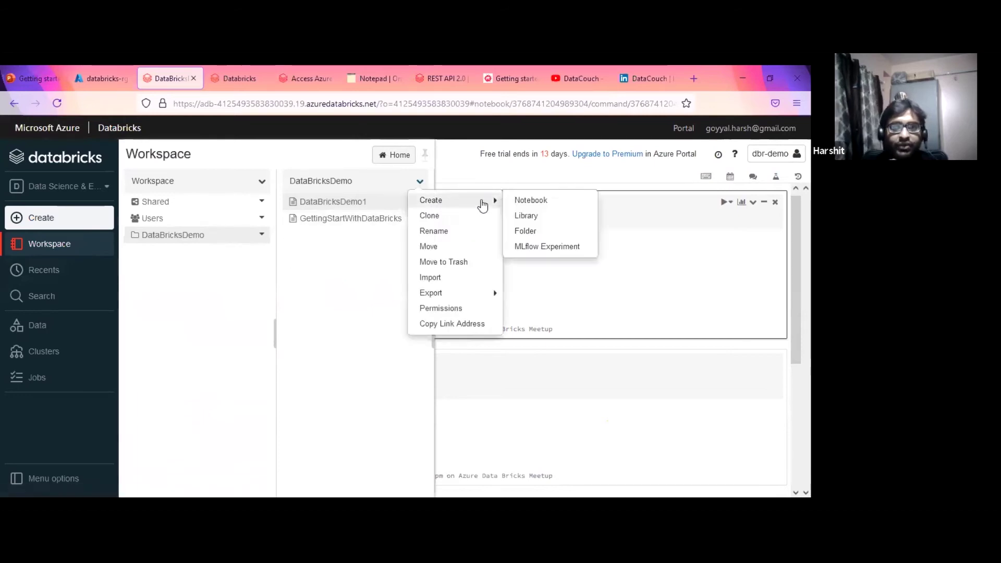
pyautogui.click(544, 203)
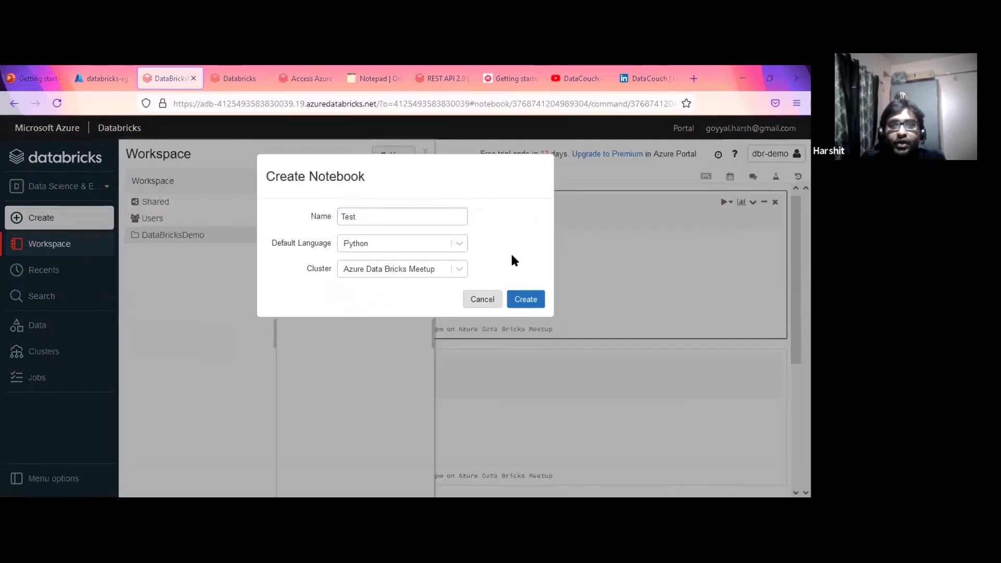
pyautogui.click(461, 247)
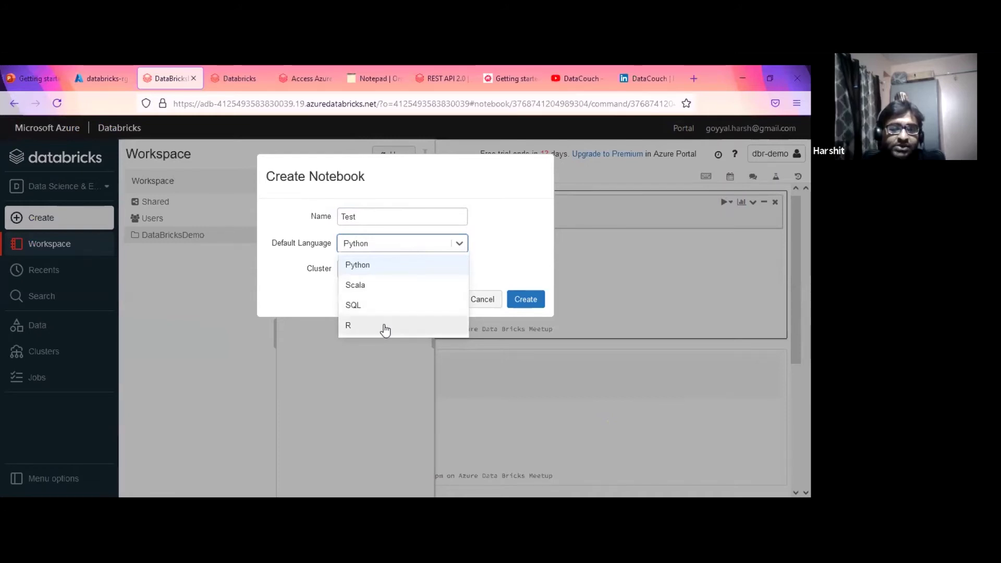
pyautogui.click(396, 263)
pyautogui.click(526, 298)
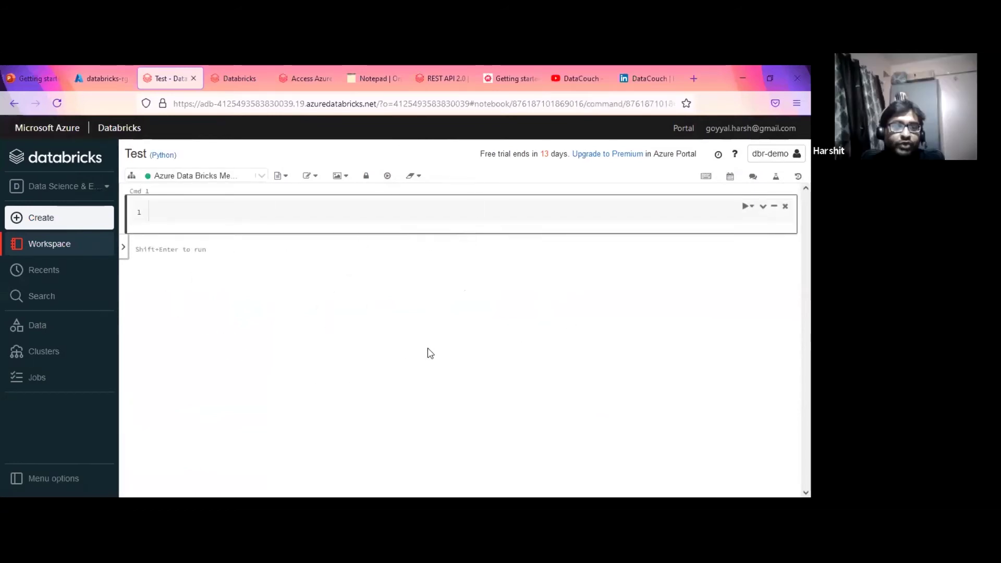
# Examine the default language choices for the Test notebook and dismiss them without changing the language.
pyautogui.click(165, 155)
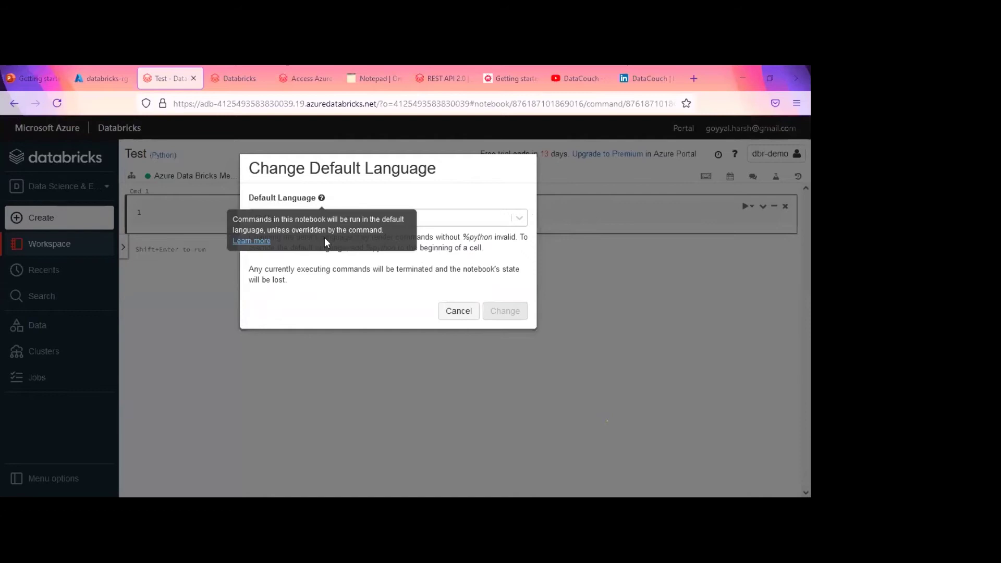
pyautogui.click(521, 218)
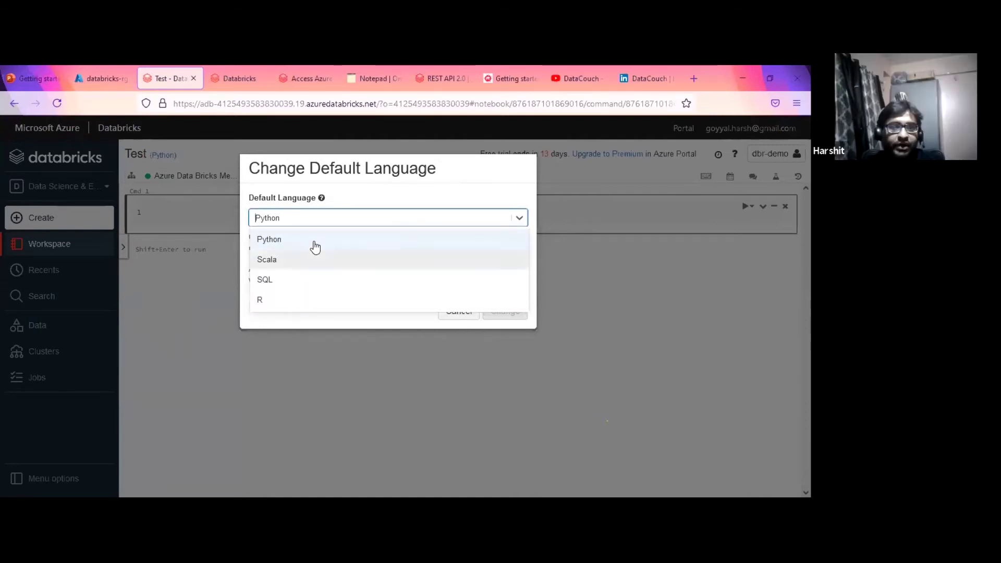
pyautogui.press('Escape')
pyautogui.press('Escape')
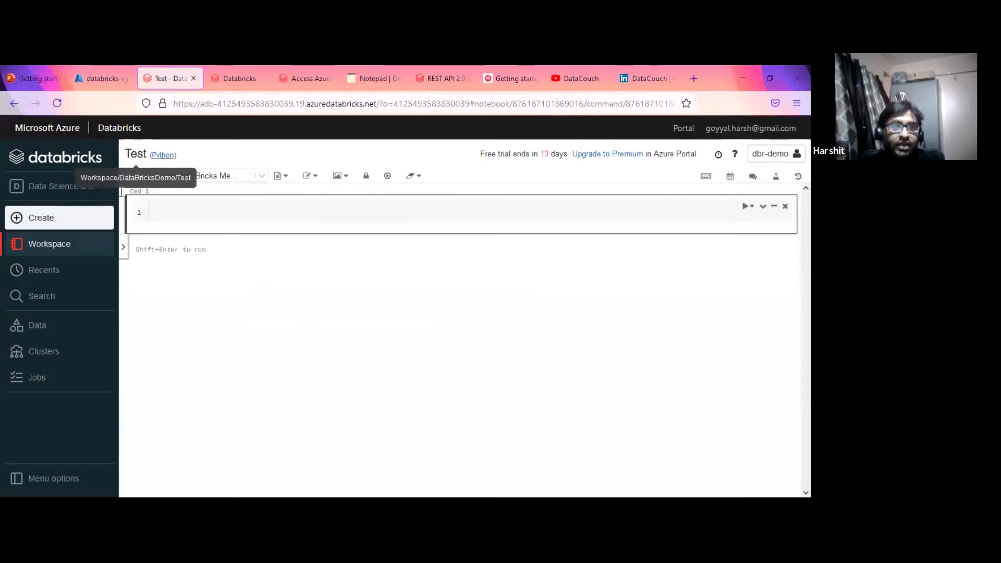
# Open the notebook DataBricksDemo1 from the DataBricksDemo folder and run its %sql cell that shows the databases.
pyautogui.moveTo(61, 217)
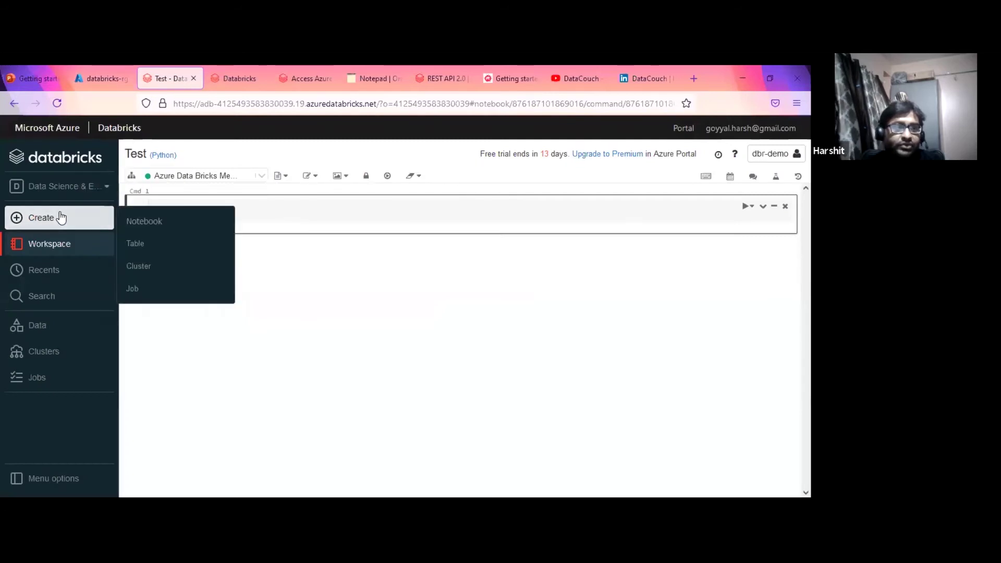
pyautogui.click(67, 245)
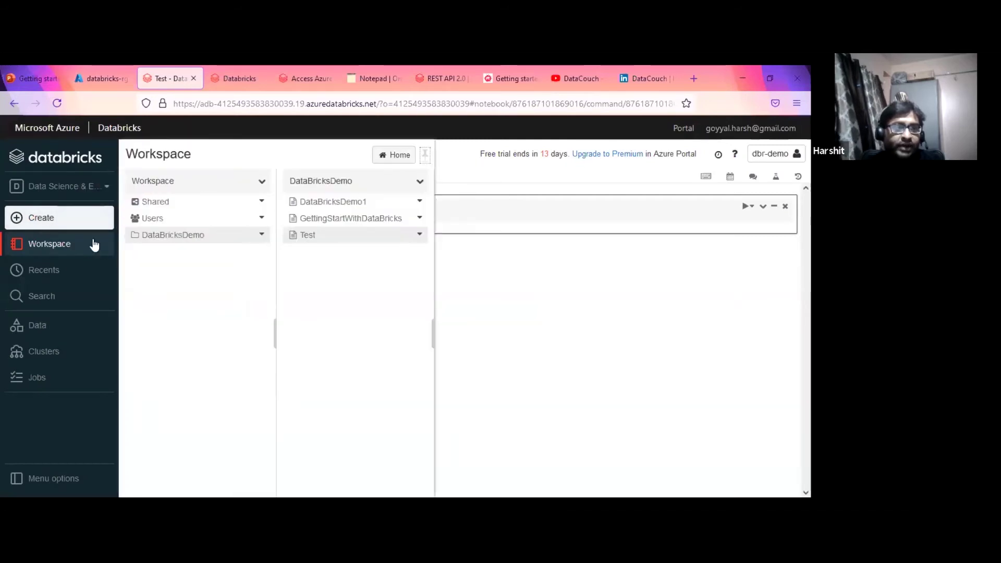
pyautogui.click(328, 202)
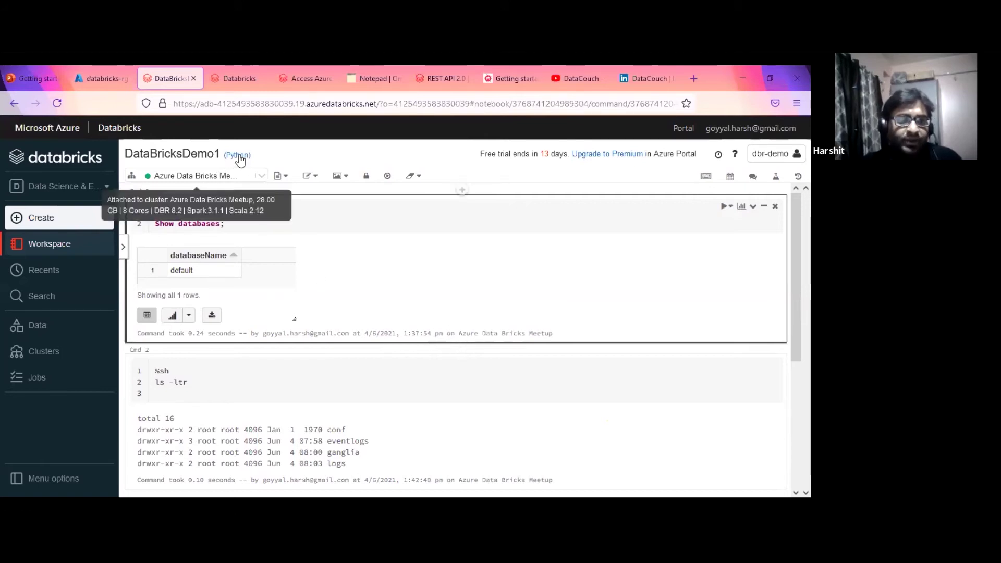
pyautogui.moveTo(229, 223); pyautogui.dragTo(175, 215)
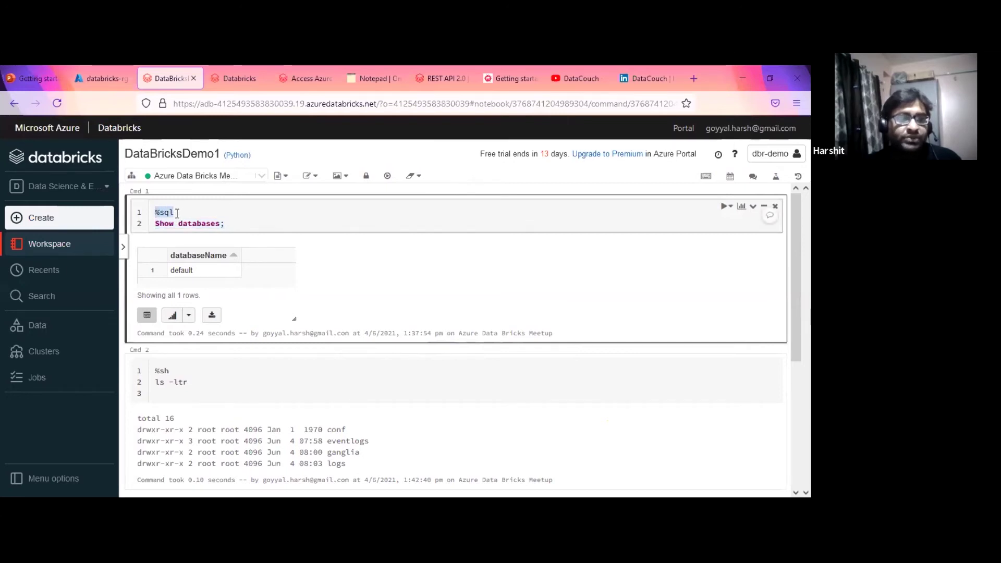
pyautogui.click(247, 225)
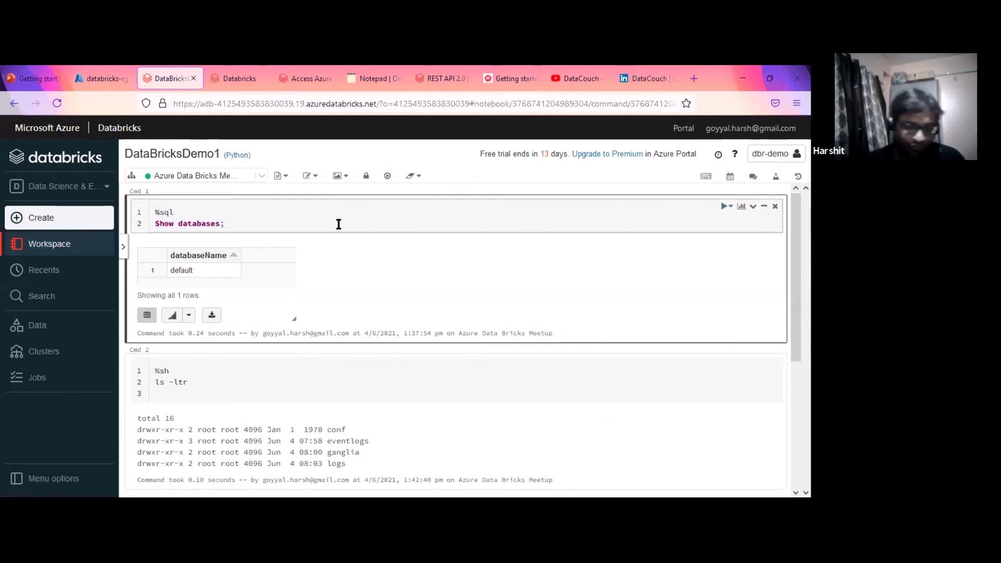
pyautogui.hotkey('shift', 'Return')
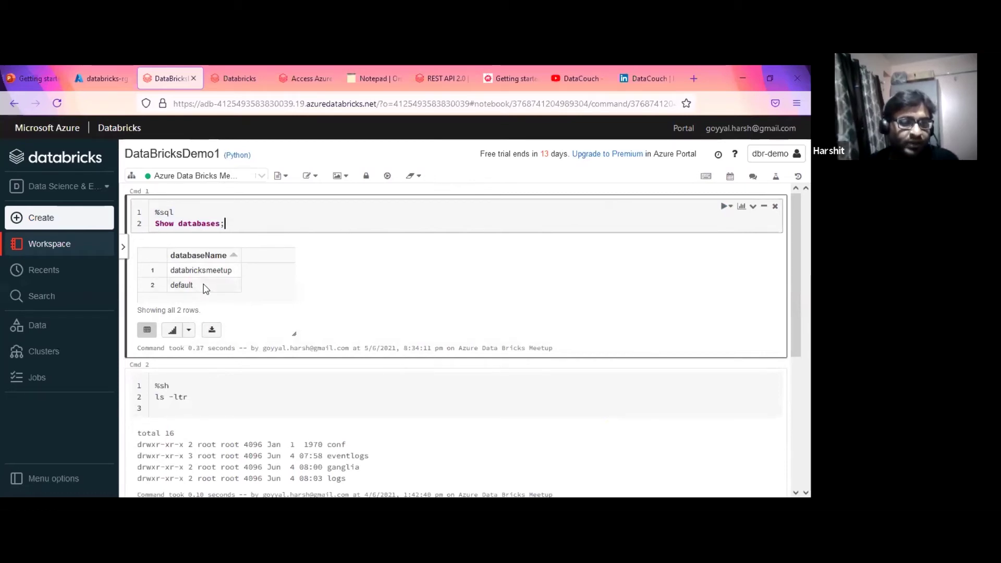
# Run the %sh cell containing ls -ltr again.
pyautogui.scroll(-1, 349, 369)
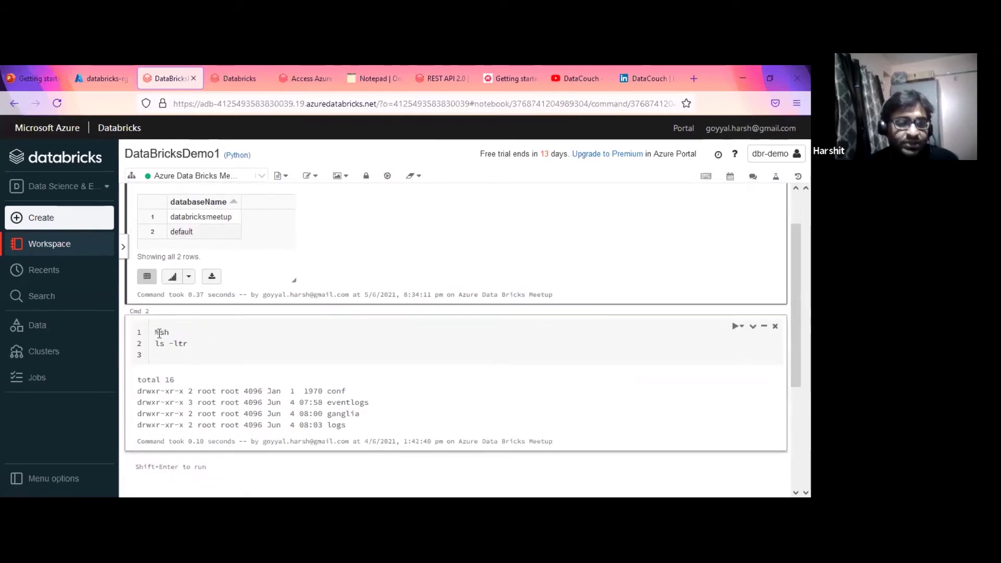
pyautogui.click(196, 343)
pyautogui.hotkey('shift', 'Return')
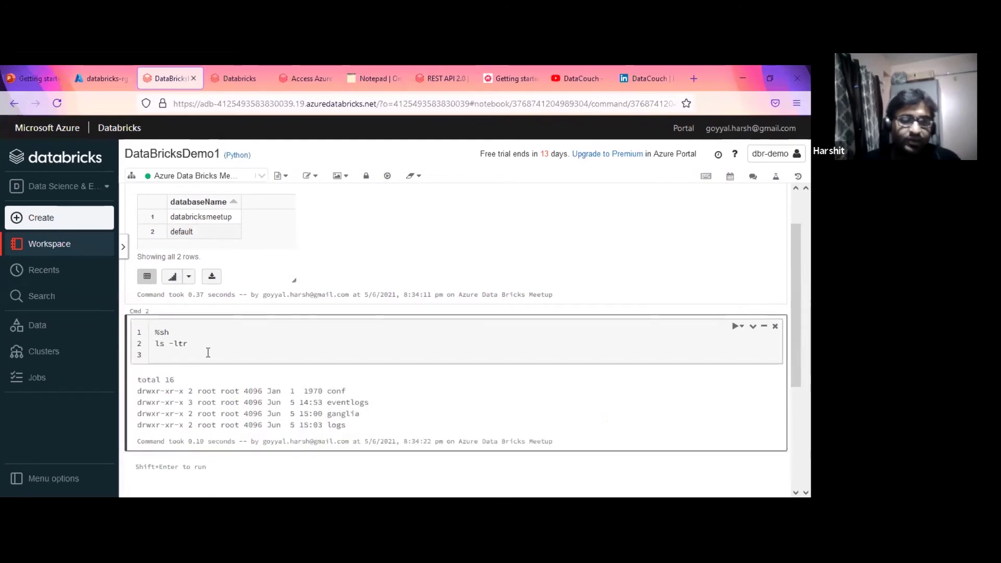
# Add a new cell below the shell cell and start it with the %scala magic command.
pyautogui.scroll(-2, 259, 385)
pyautogui.scroll(3, 280, 353)
pyautogui.scroll(-5, 416, 366)
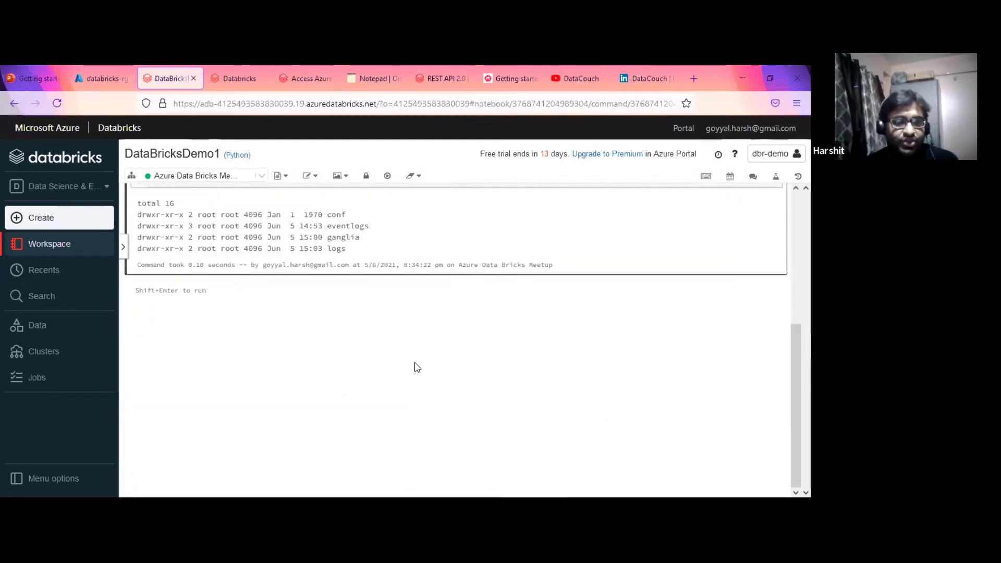
pyautogui.click(461, 281)
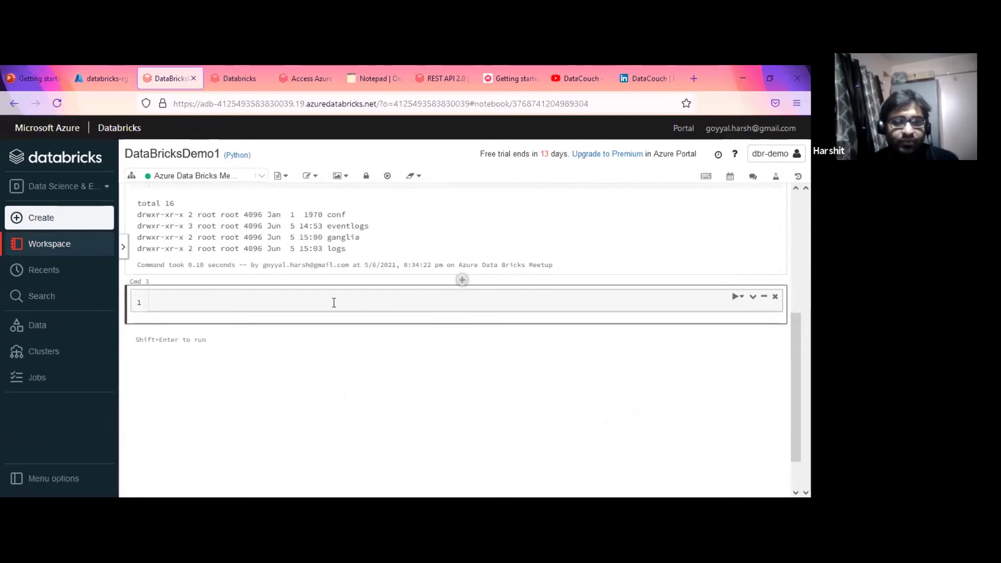
pyautogui.write('%sca')
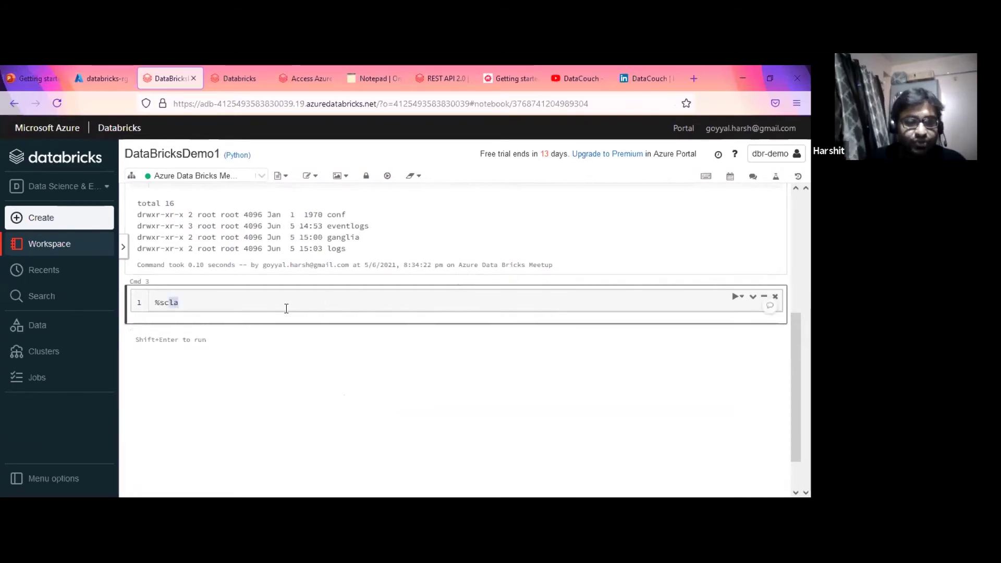
pyautogui.write('la')
pyautogui.press('Return')
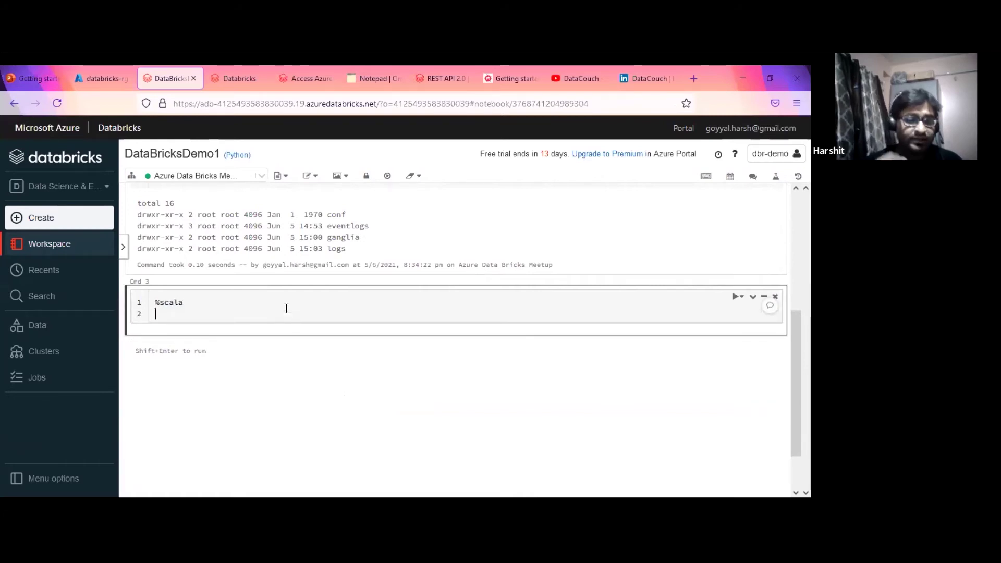
# Replace the new cell's content with the %md magic command followed by an empty line.
pyautogui.hotkey('ctrl', 'a')
pyautogui.press('BackSpace')
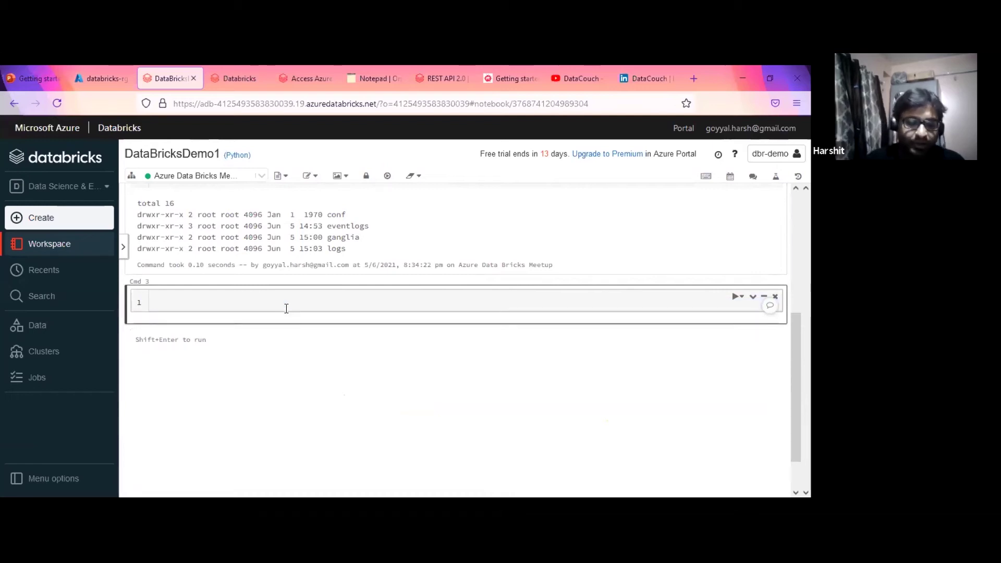
pyautogui.write('%md')
pyautogui.press('Return')
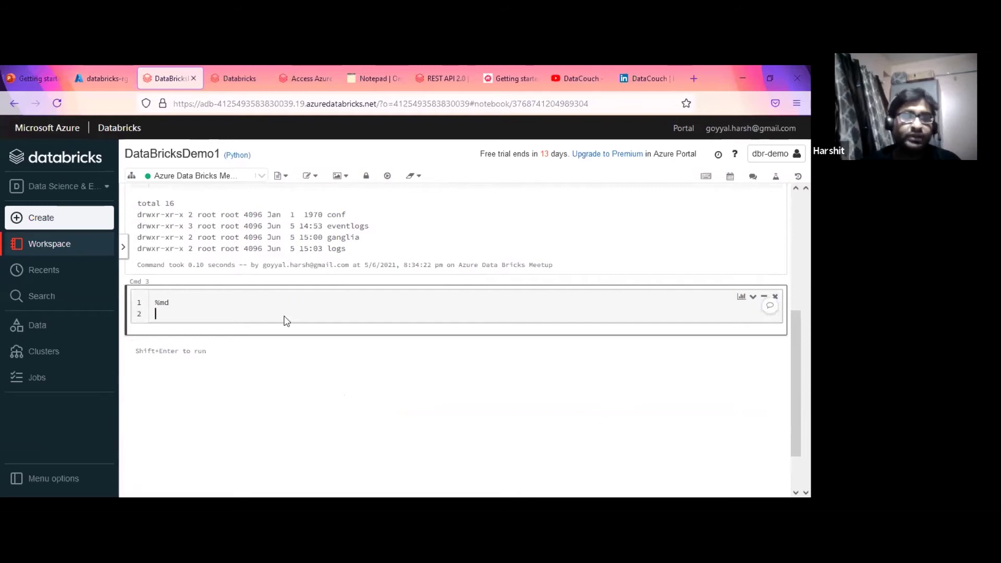
# Open the notebook GettingStartWithDataBricks from the DataBricksDemo folder.
pyautogui.scroll(4, 291, 328)
pyautogui.click(71, 251)
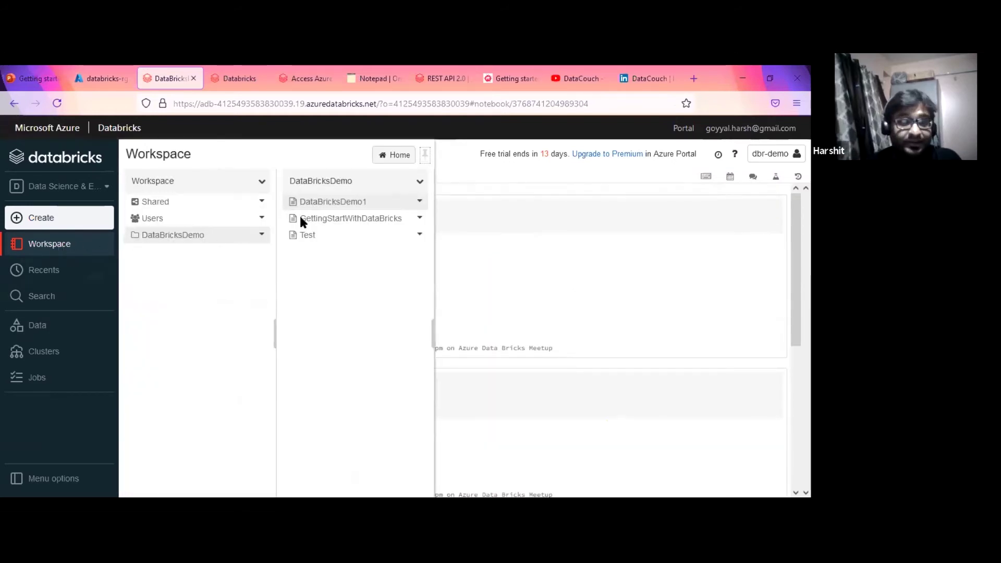
pyautogui.click(311, 219)
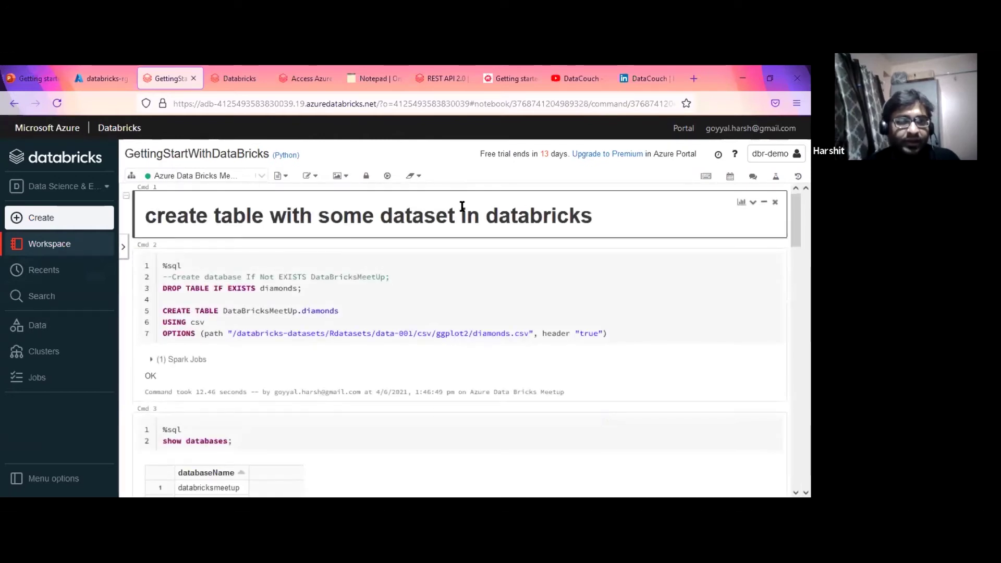
# View the markdown source of the heading cell in edit mode and render it again, twice.
pyautogui.doubleClick(458, 215)
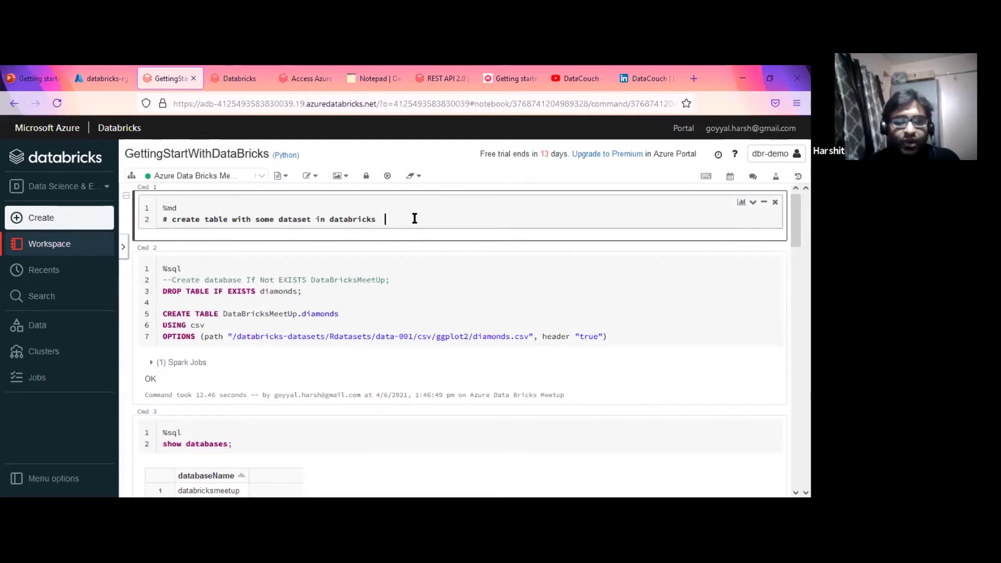
pyautogui.hotkey('shift', 'Return')
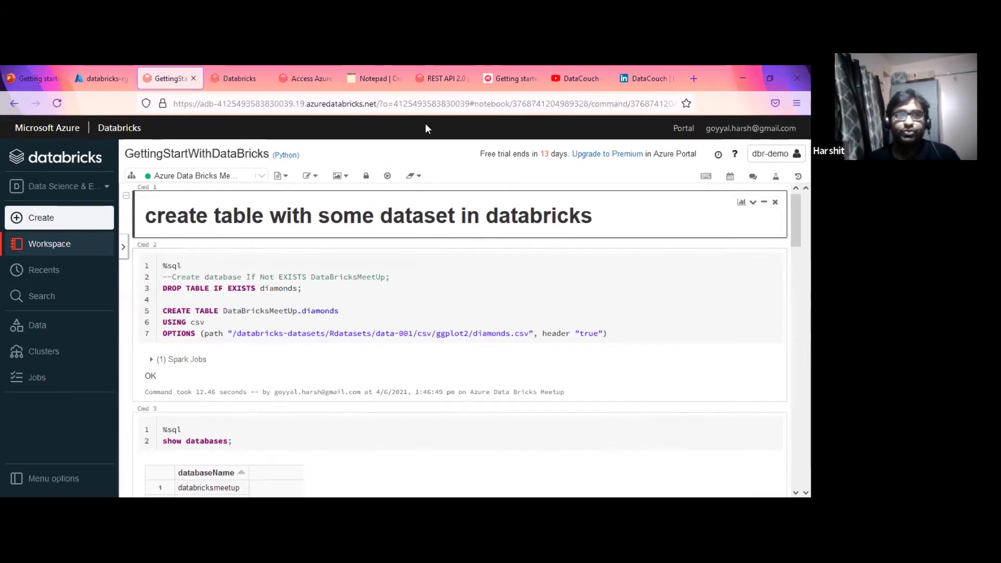
pyautogui.press('Return')
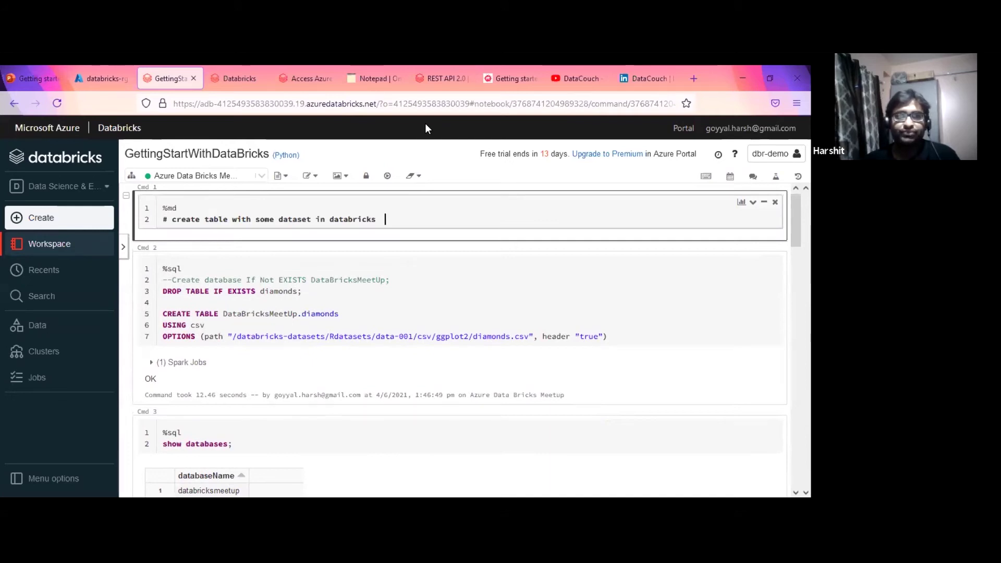
pyautogui.hotkey('ctrl', 'Return')
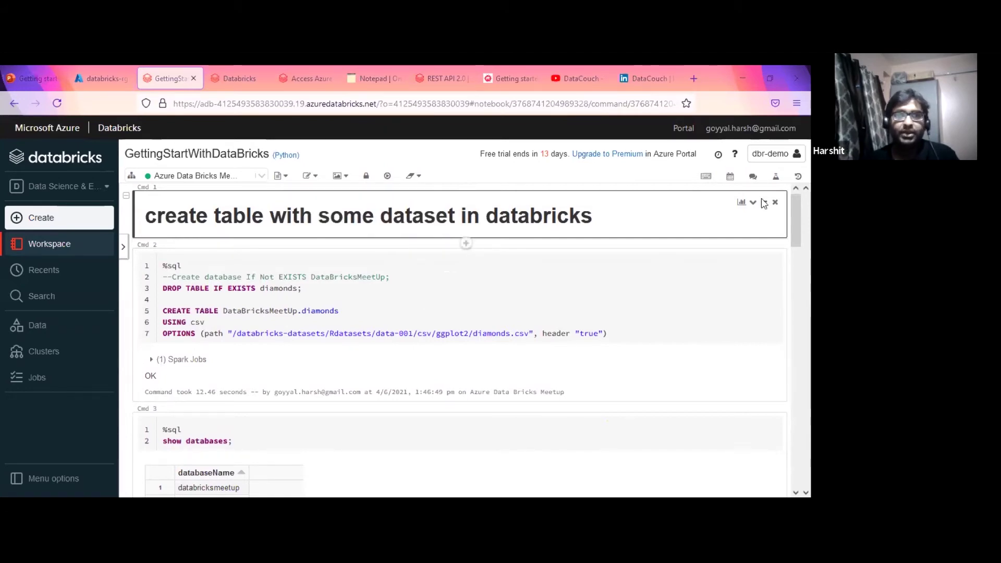
# Switch to the Azure portal, refresh the Databricks managed resource group's resource list and filter it by "virt".
pyautogui.click(95, 80)
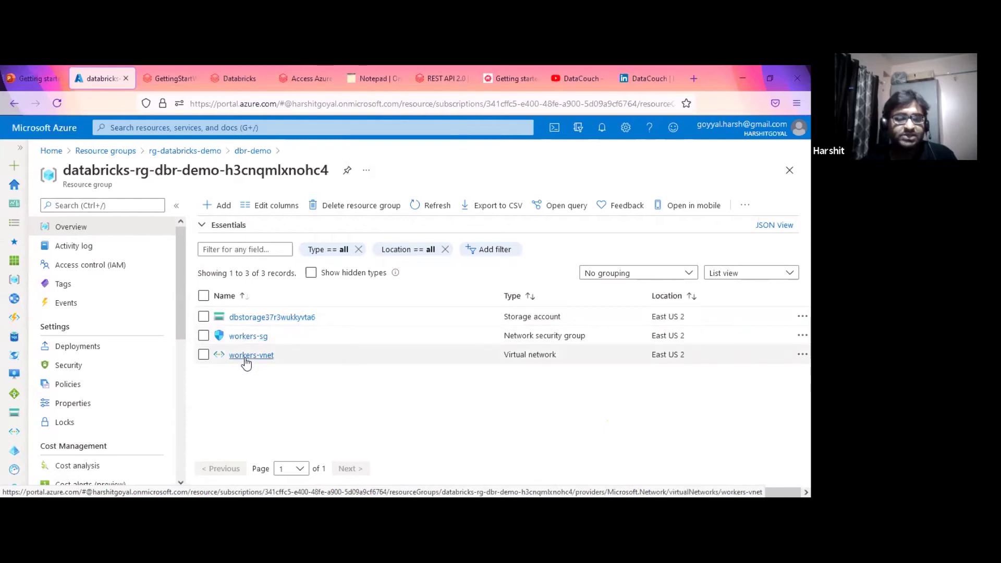
pyautogui.click(432, 208)
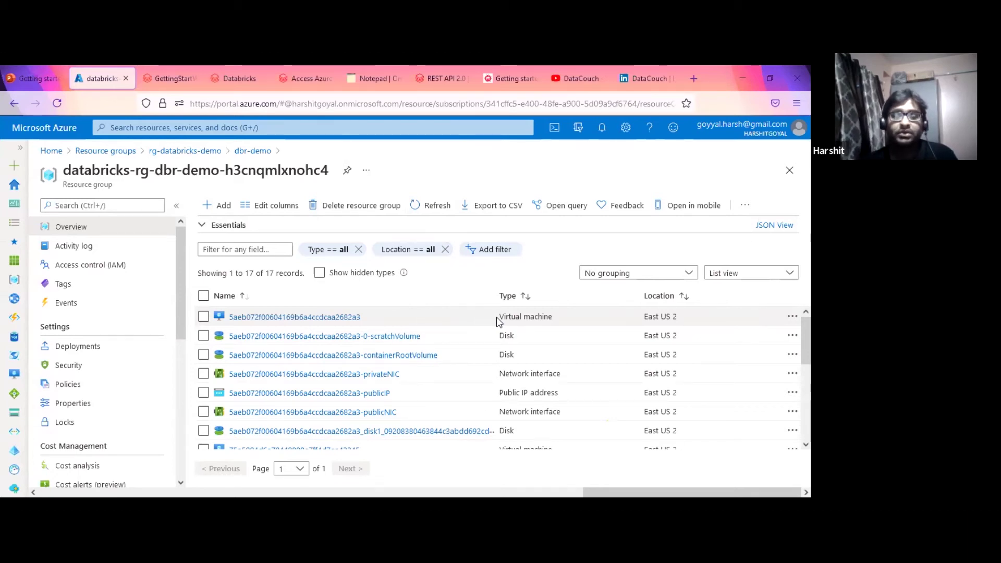
pyautogui.click(236, 249)
pyautogui.write('virt')
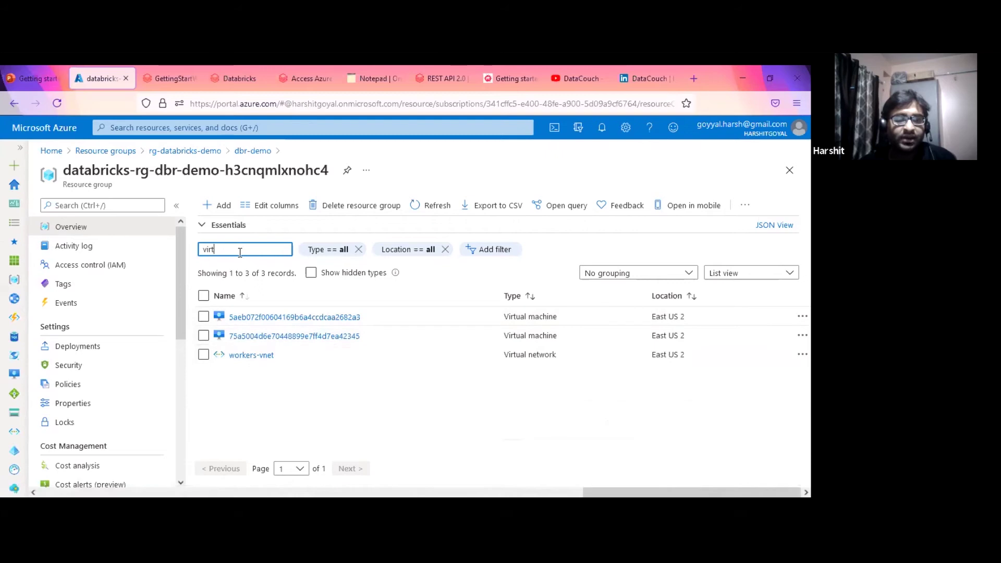
# Clear the resource filter and examine the full list of resources in the managed resource group.
pyautogui.hotkey('ctrl', 'a')
pyautogui.press('BackSpace')
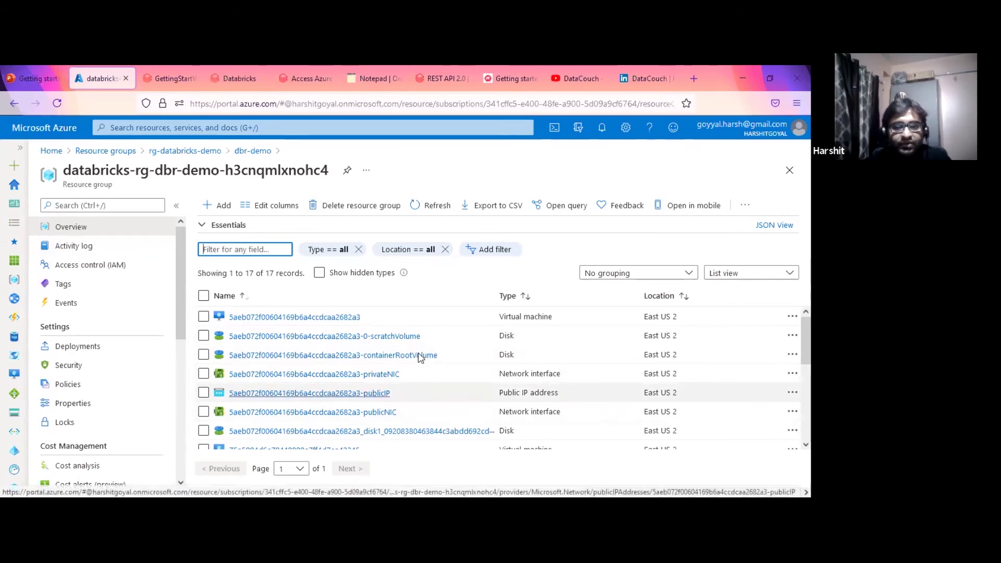
pyautogui.scroll(-3, 406, 371)
pyautogui.scroll(-2, 380, 346)
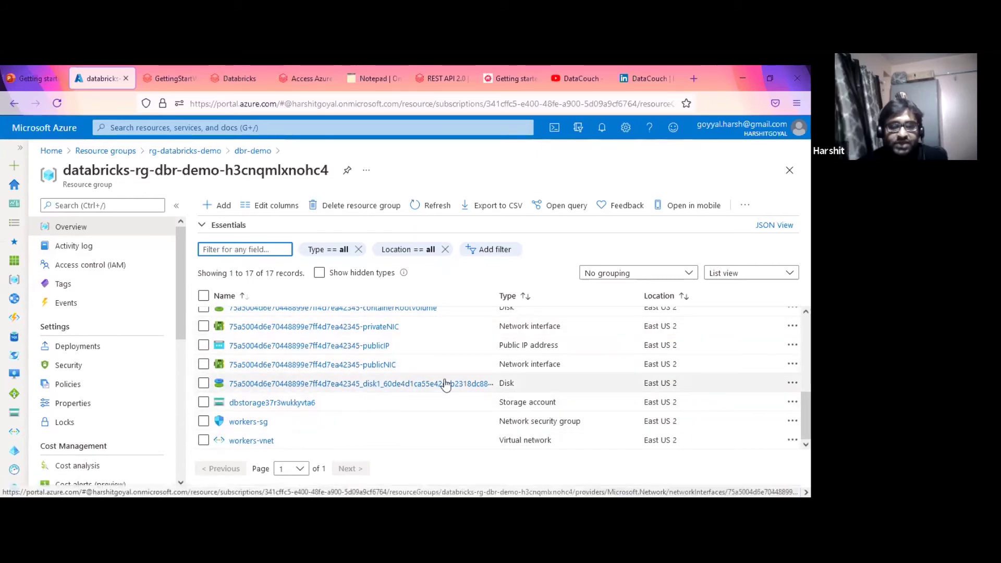
pyautogui.scroll(5, 417, 363)
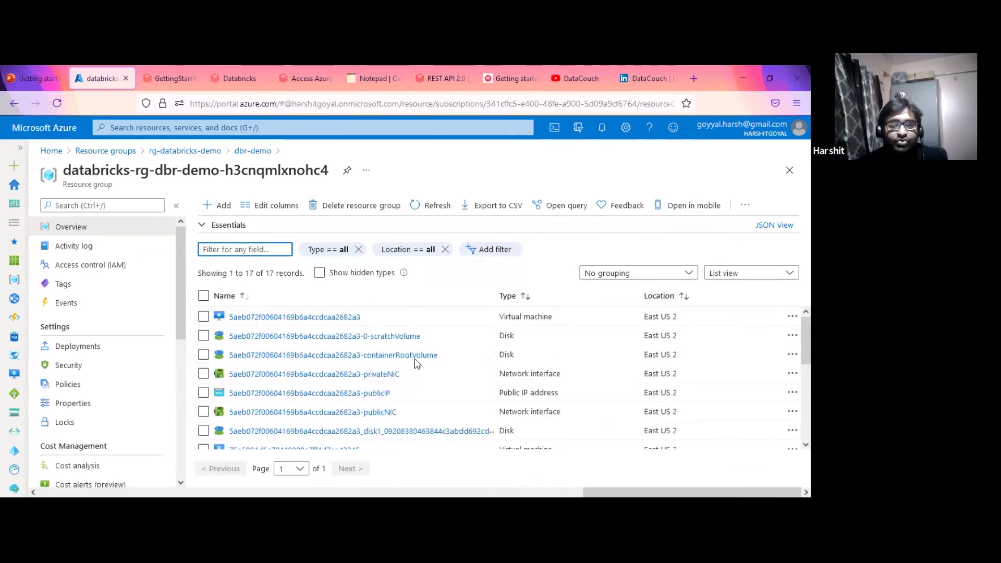
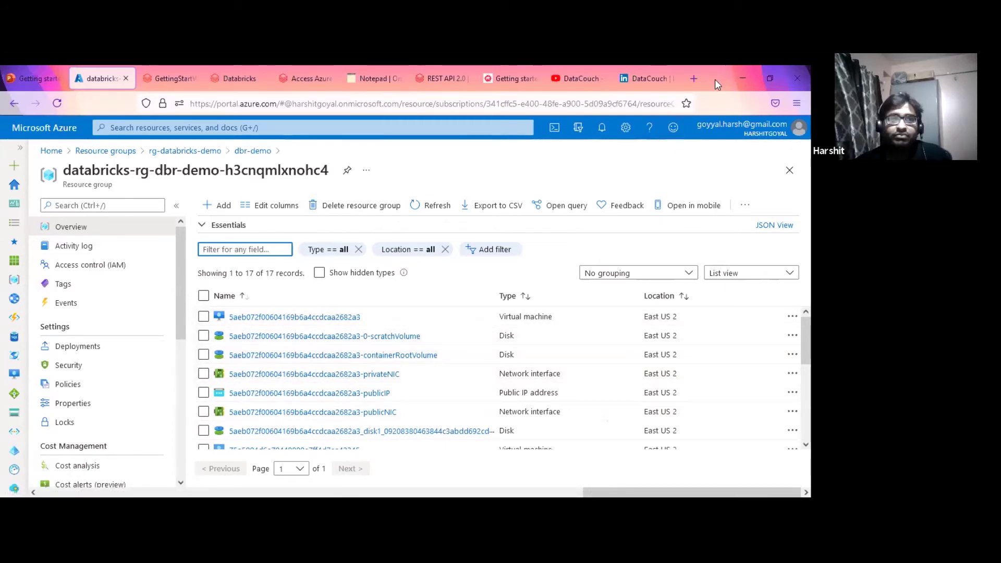
# Switch back to the GettingStartWithDataBricks notebook and view the tables of the databricksmeetup database in the workspace data.
pyautogui.press('super+Down')
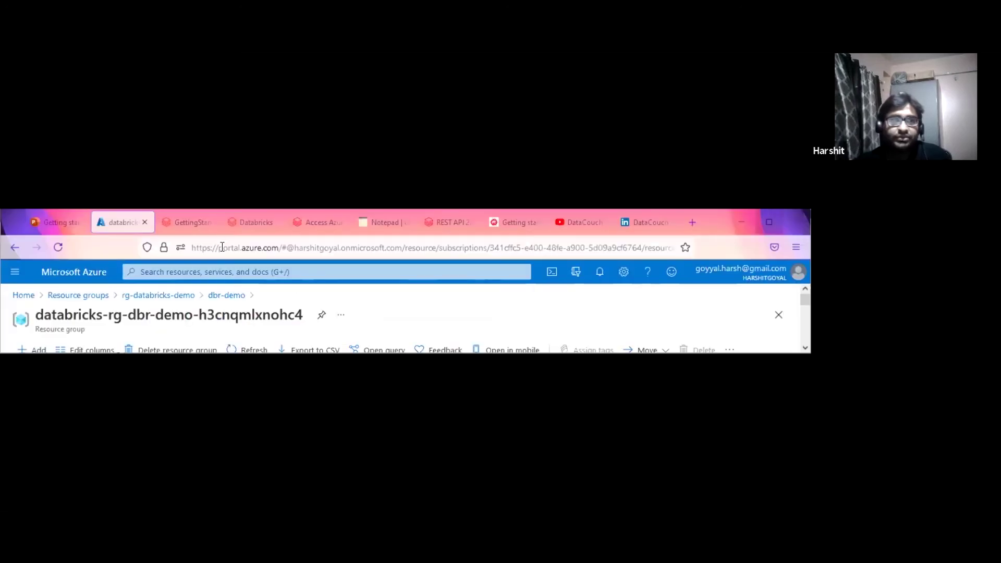
pyautogui.hotkey('ctrl', 'Tab')
pyautogui.click(770, 222)
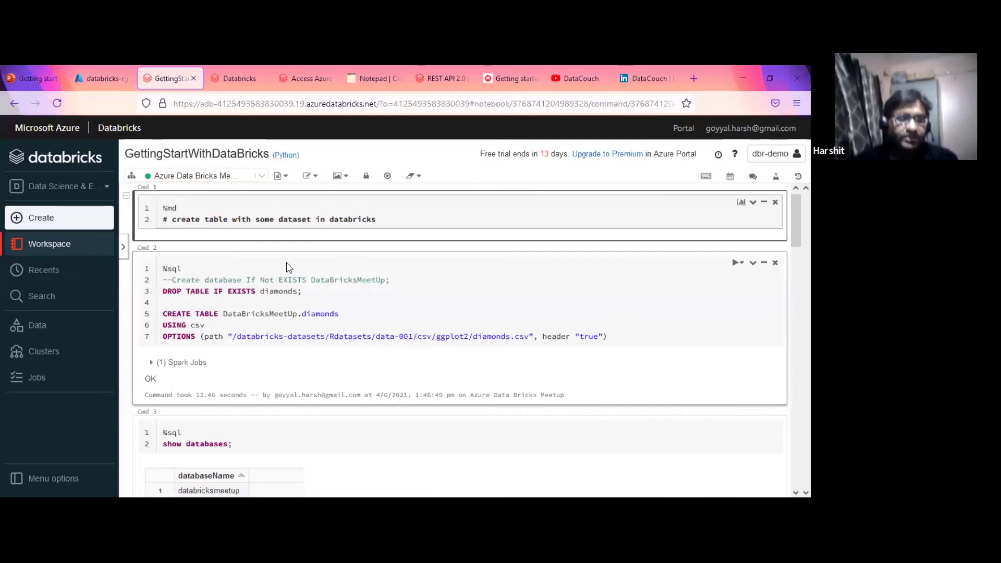
pyautogui.click(41, 328)
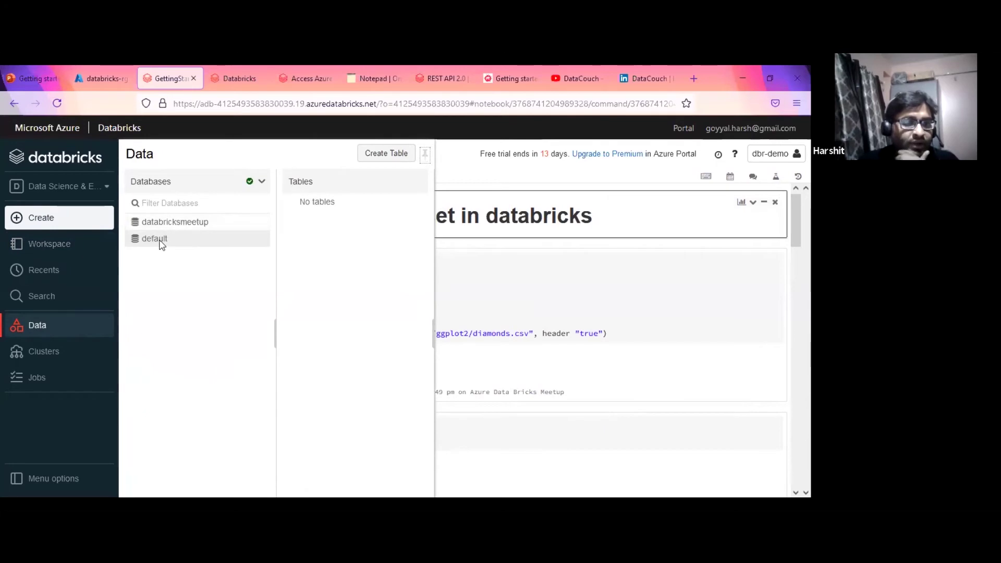
pyautogui.click(178, 224)
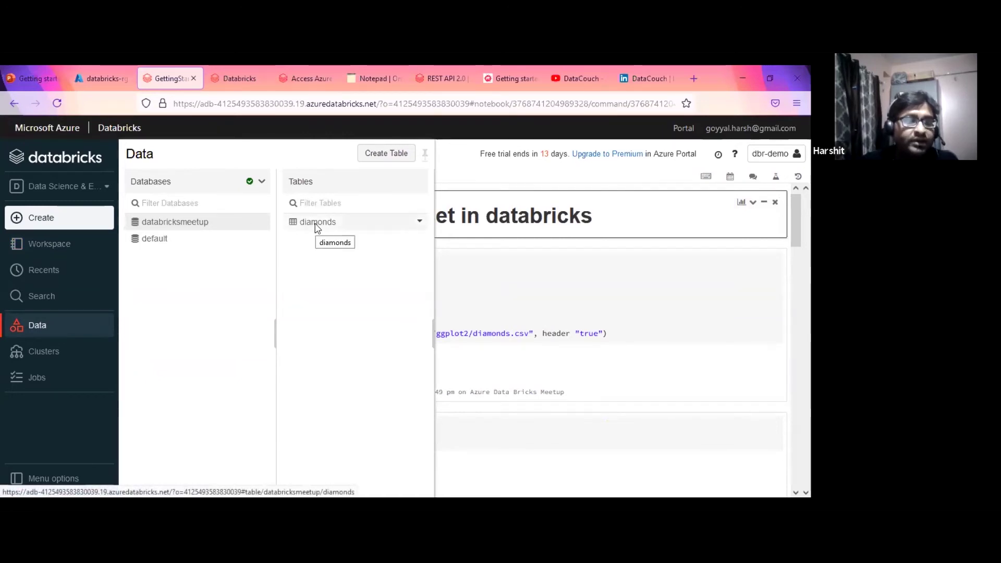
pyautogui.click(524, 290)
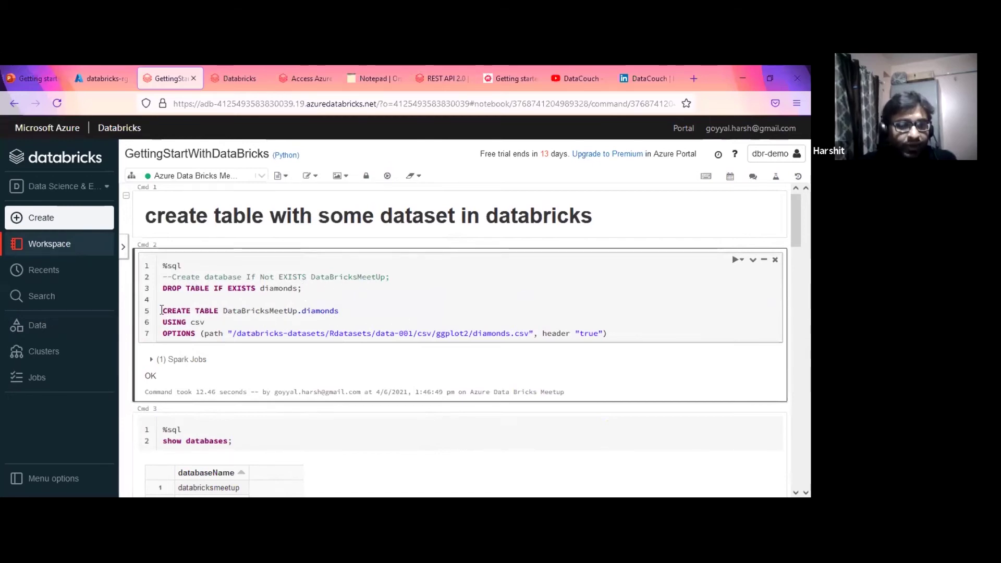
pyautogui.moveTo(161, 310); pyautogui.dragTo(626, 335)
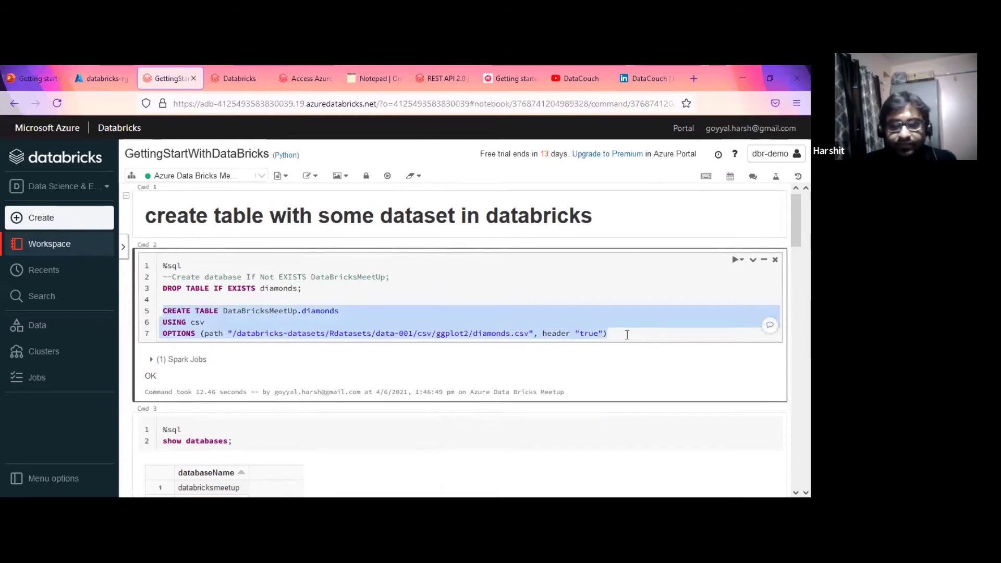
pyautogui.click(219, 311)
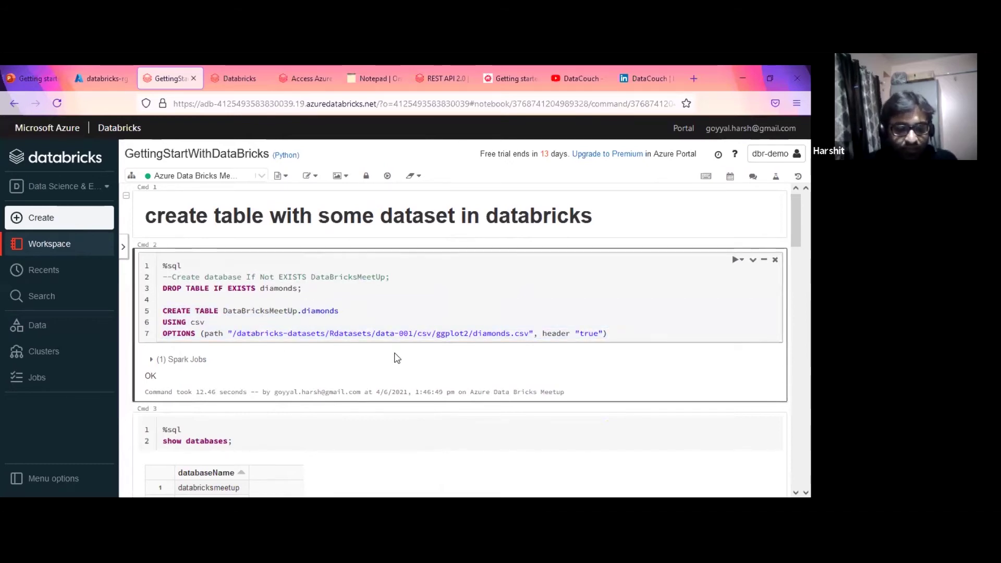
pyautogui.write('1')
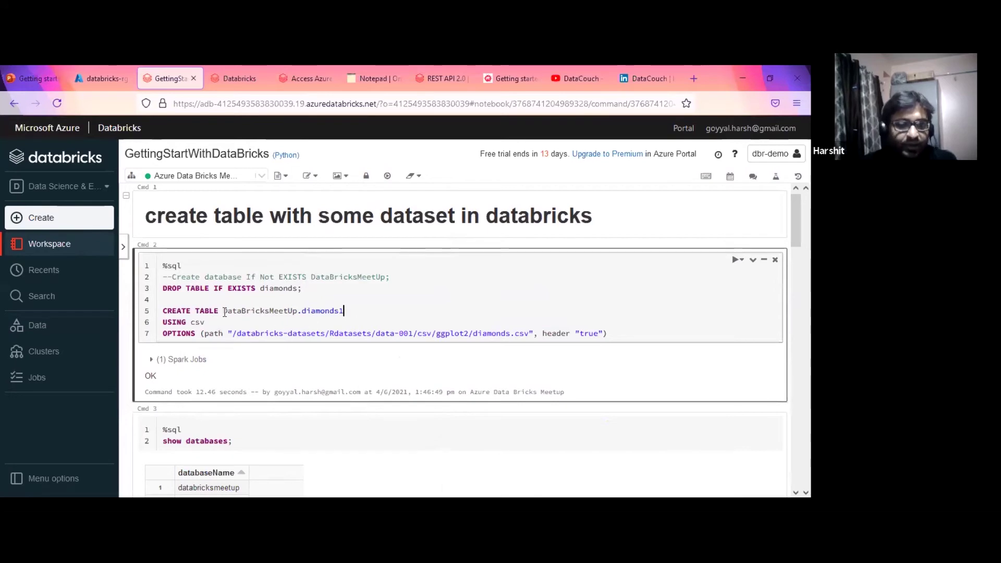
pyautogui.press('BackSpace')
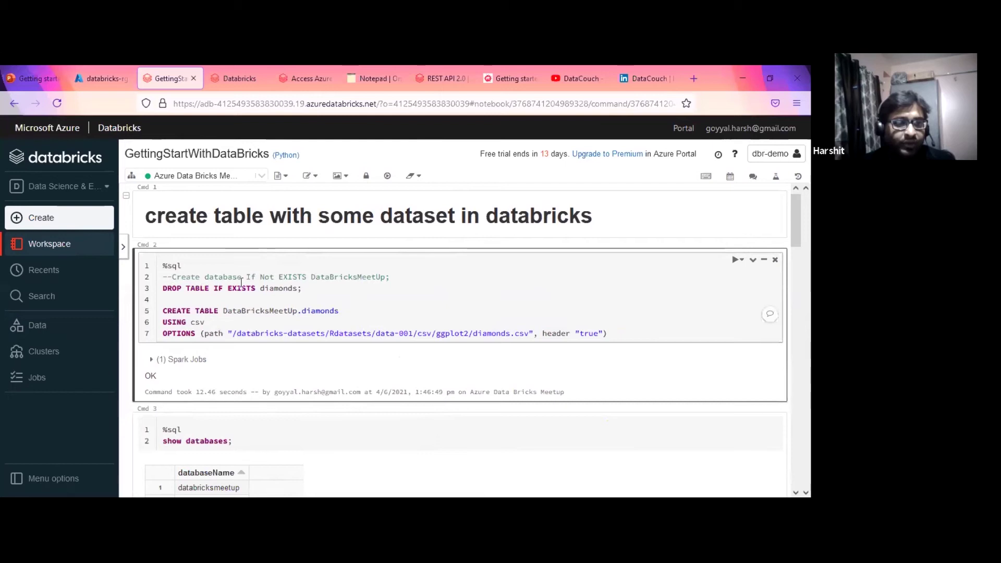
# Qualify the table name in the DROP TABLE IF EXISTS statement as DataBricksMeetUp.diamonds, reusing the database name from the CREATE TABLE statement.
pyautogui.moveTo(224, 312); pyautogui.dragTo(293, 314)
pyautogui.hotkey('ctrl', 'c')
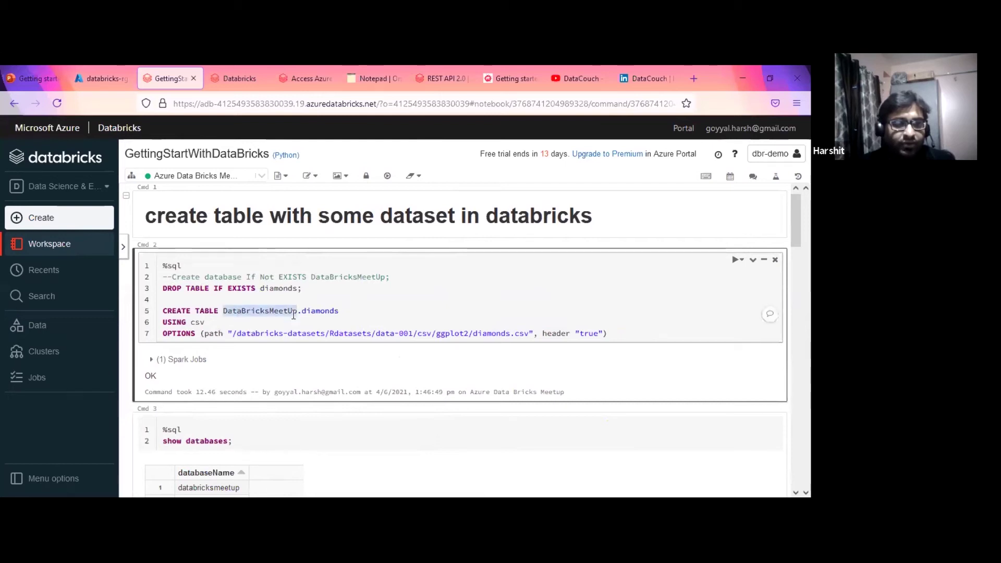
pyautogui.click(260, 289)
pyautogui.hotkey('ctrl', 'v')
pyautogui.write('.')
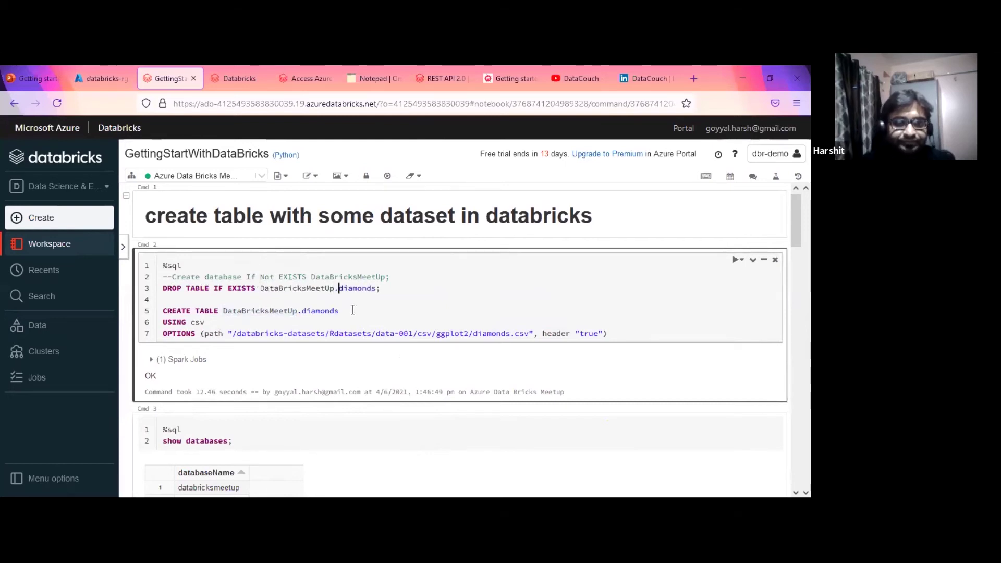
# Run the SQL cell that drops and recreates the DataBricksMeetUp.diamonds table from the diamonds.csv path.
pyautogui.click(382, 311)
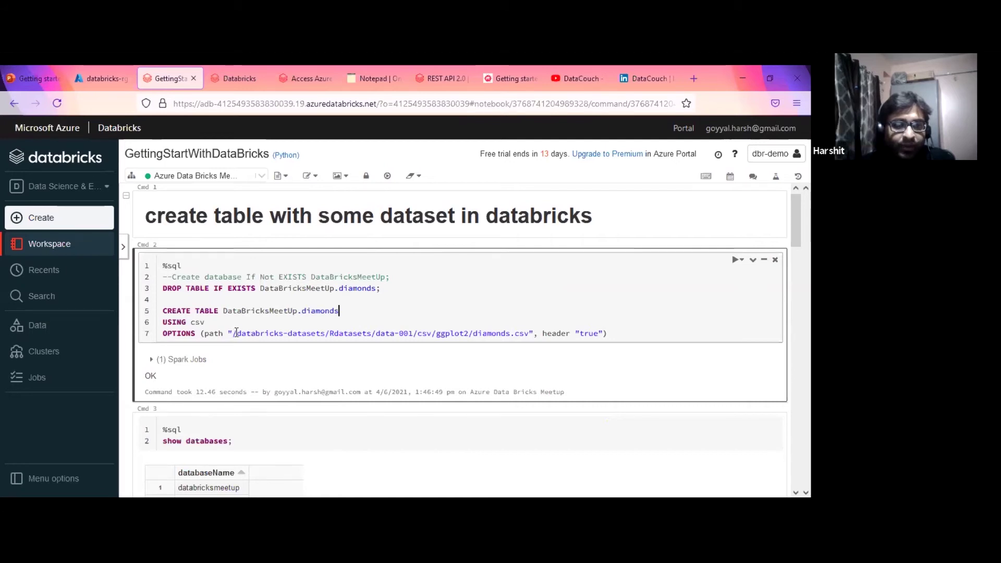
pyautogui.moveTo(230, 332); pyautogui.dragTo(530, 332)
pyautogui.click(431, 288)
pyautogui.hotkey('ctrl', 'Return')
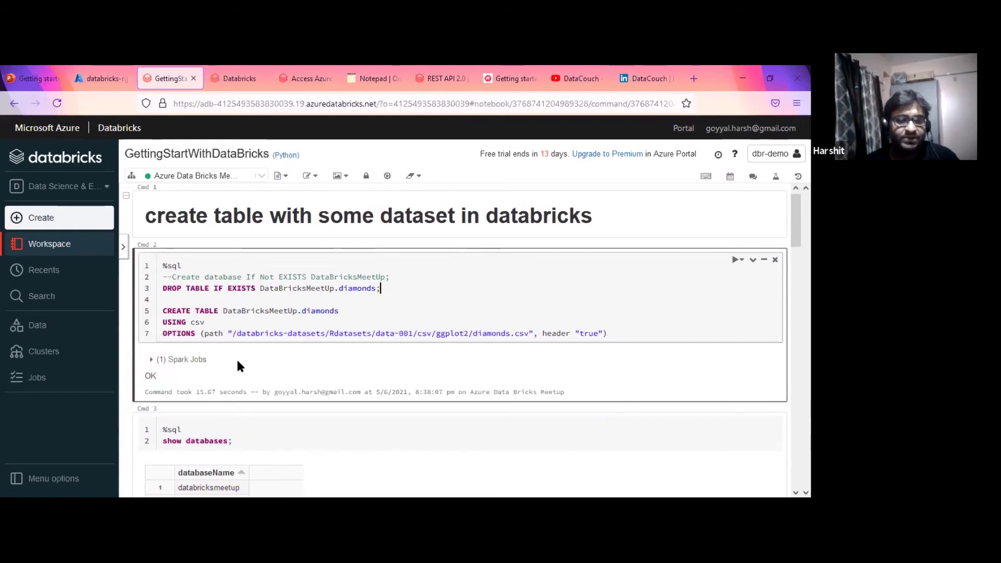
# Expand the cell's Spark jobs, open Job 0 in a separate Spark UI page and examine its details and completed stages.
pyautogui.click(152, 360)
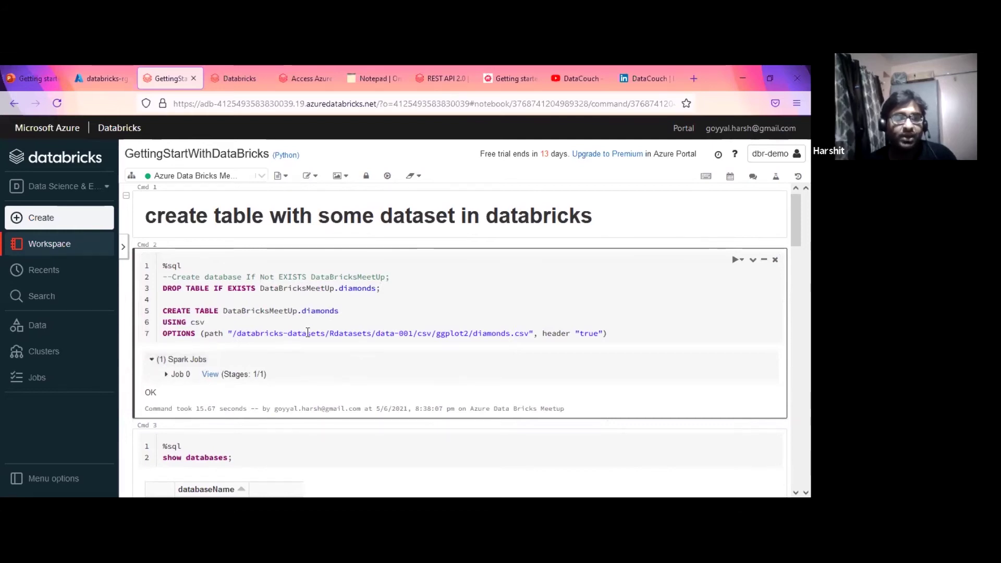
pyautogui.rightClick(209, 376)
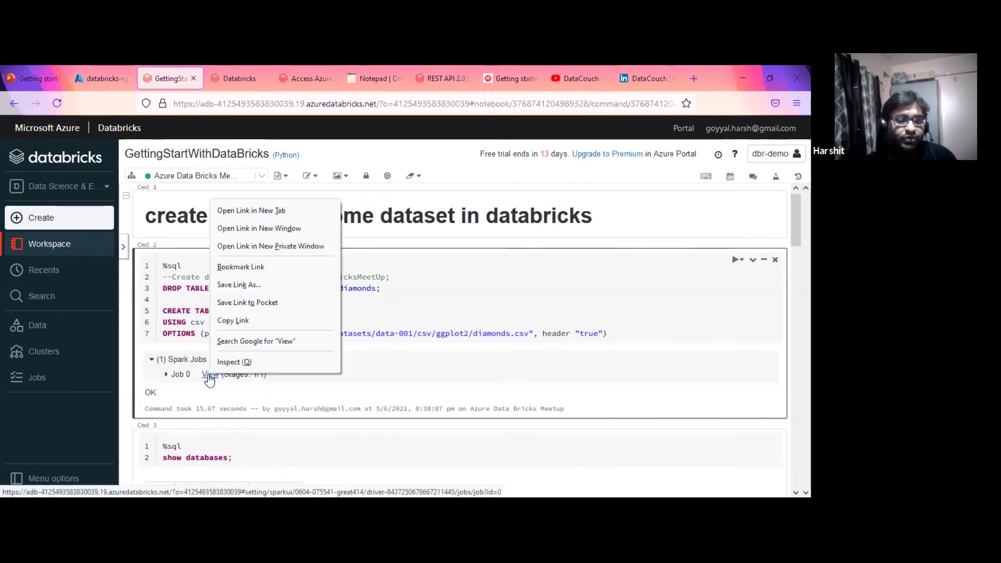
pyautogui.click(238, 215)
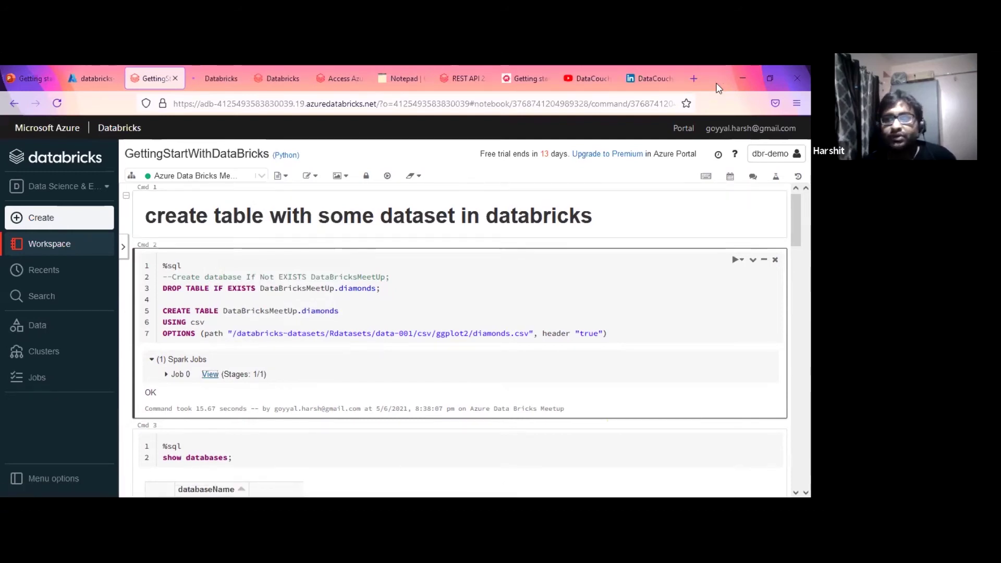
pyautogui.click(220, 78)
pyautogui.click(769, 78)
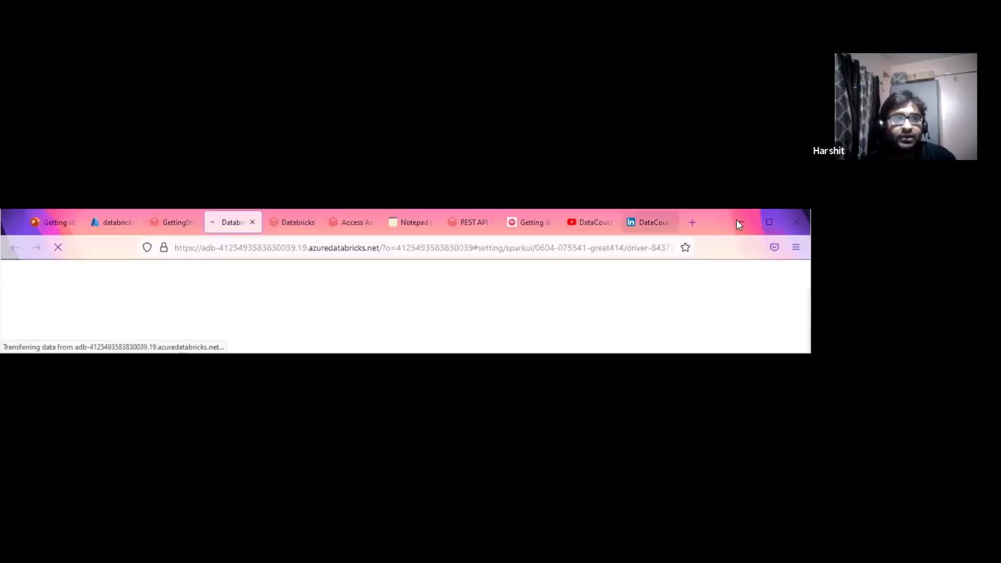
pyautogui.click(769, 222)
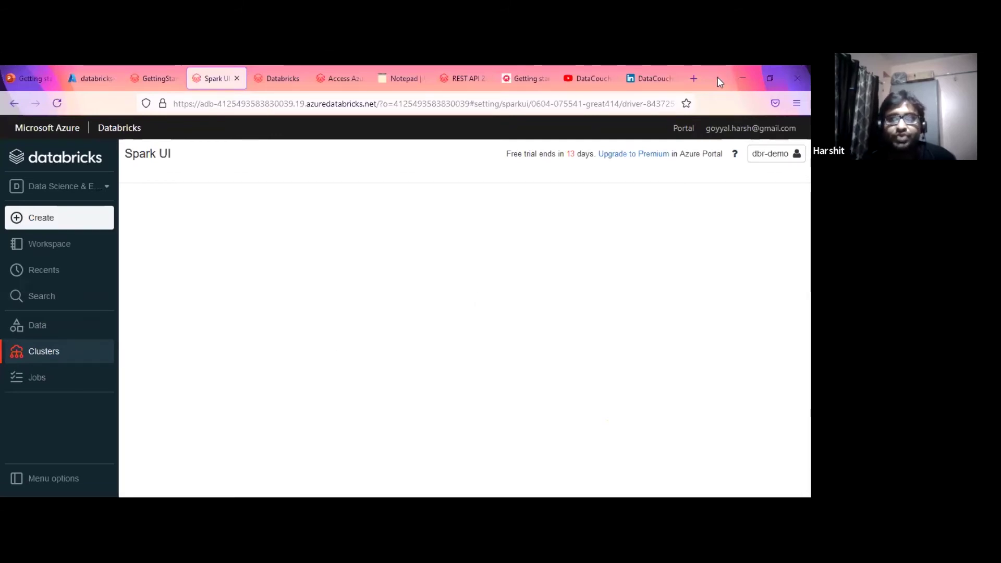
pyautogui.click(769, 78)
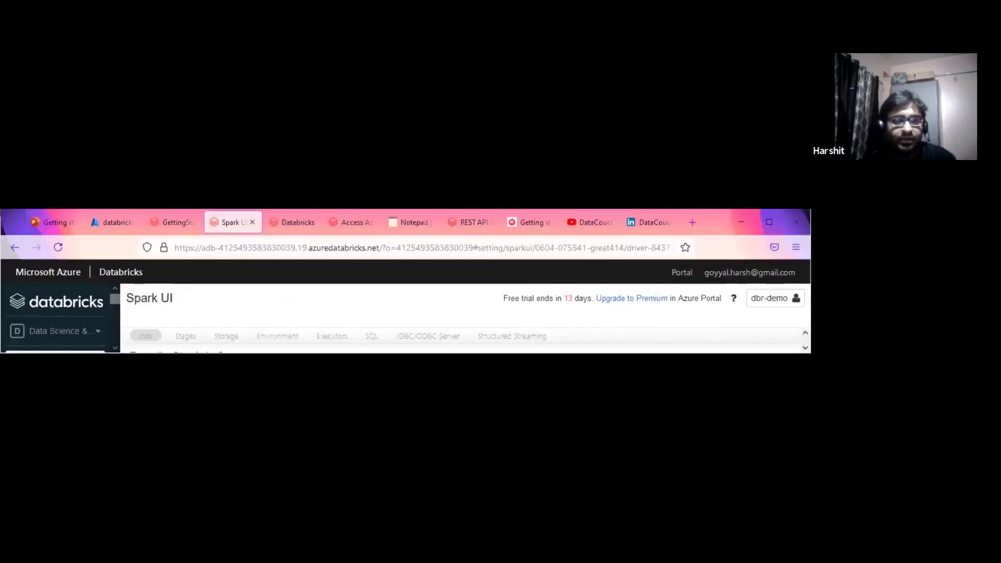
pyautogui.scroll(-2, 256, 263)
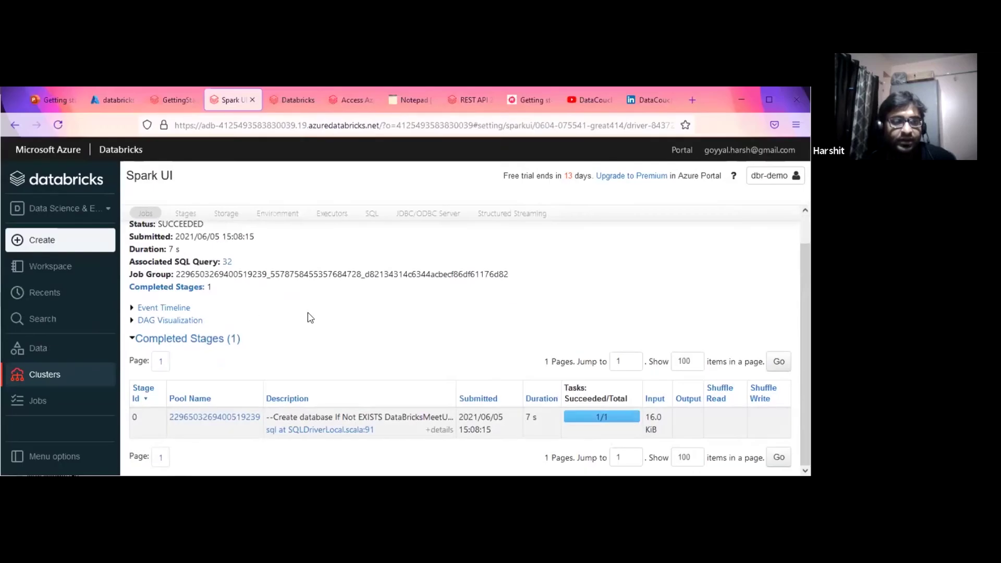
pyautogui.scroll(2, 313, 323)
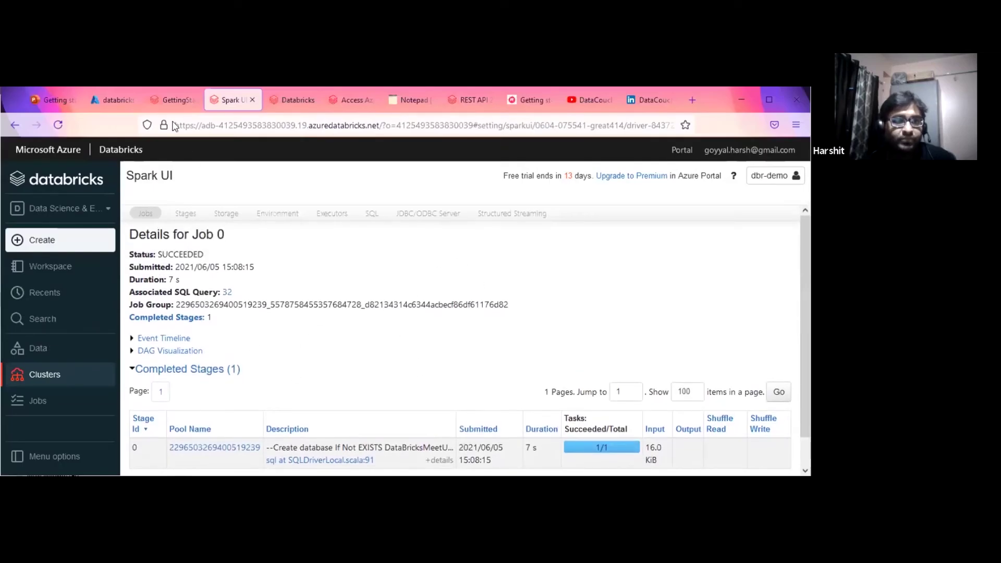
# Return to the GettingStartWithDataBricks notebook and examine the results of the show databases and show create table cells.
pyautogui.click(172, 99)
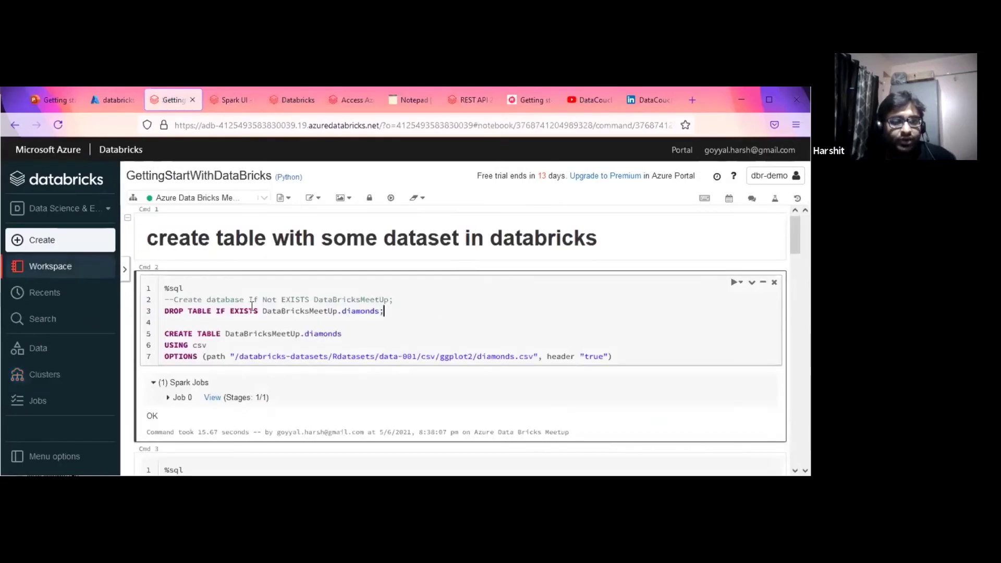
pyautogui.scroll(-3, 251, 306)
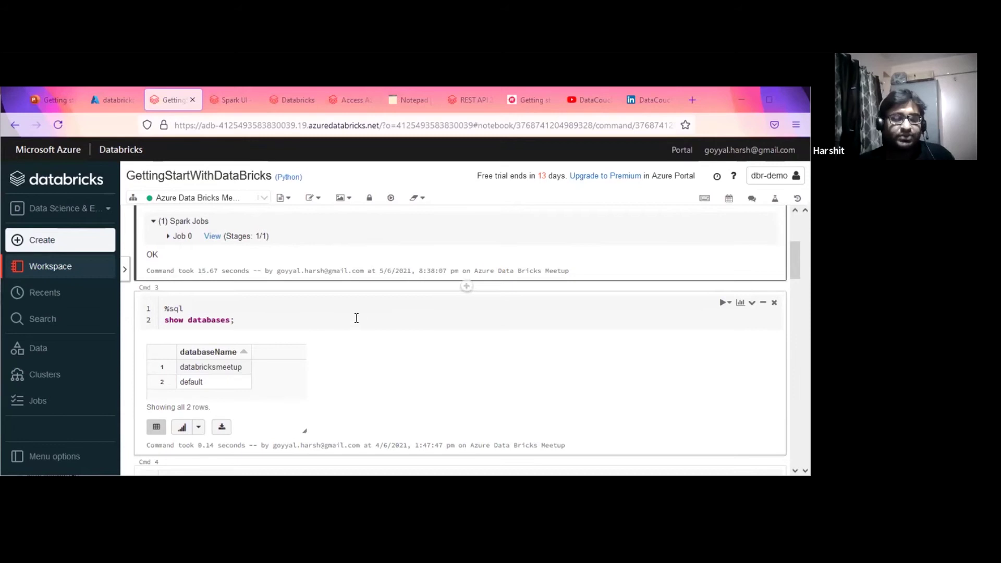
pyautogui.scroll(-3, 365, 302)
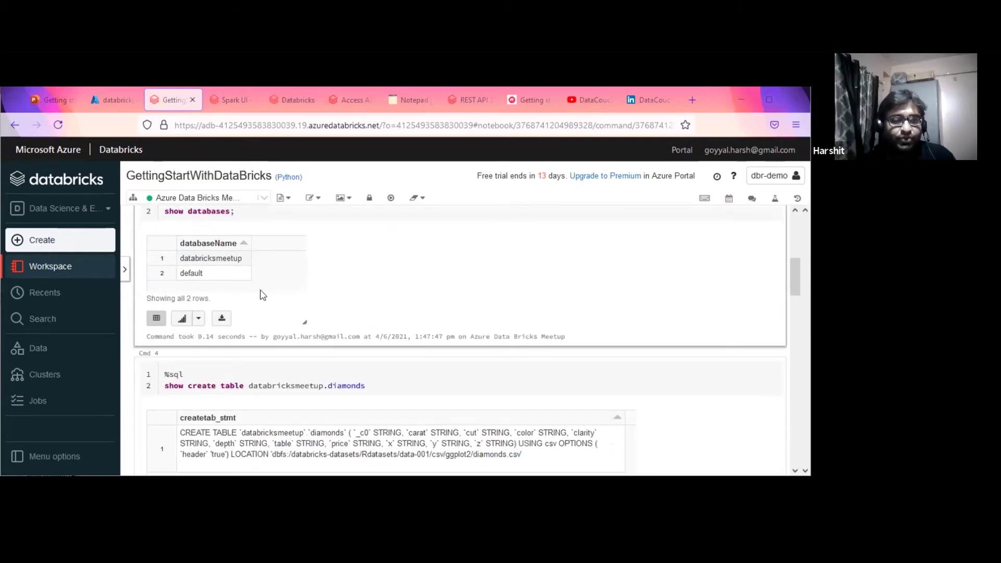
pyautogui.scroll(-3, 221, 261)
pyautogui.scroll(5, 244, 263)
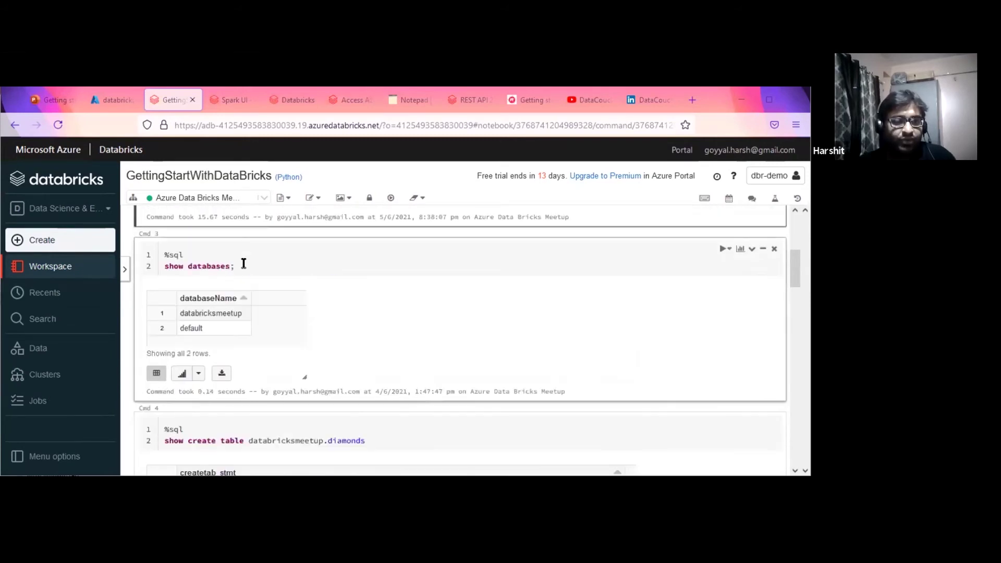
pyautogui.click(185, 316)
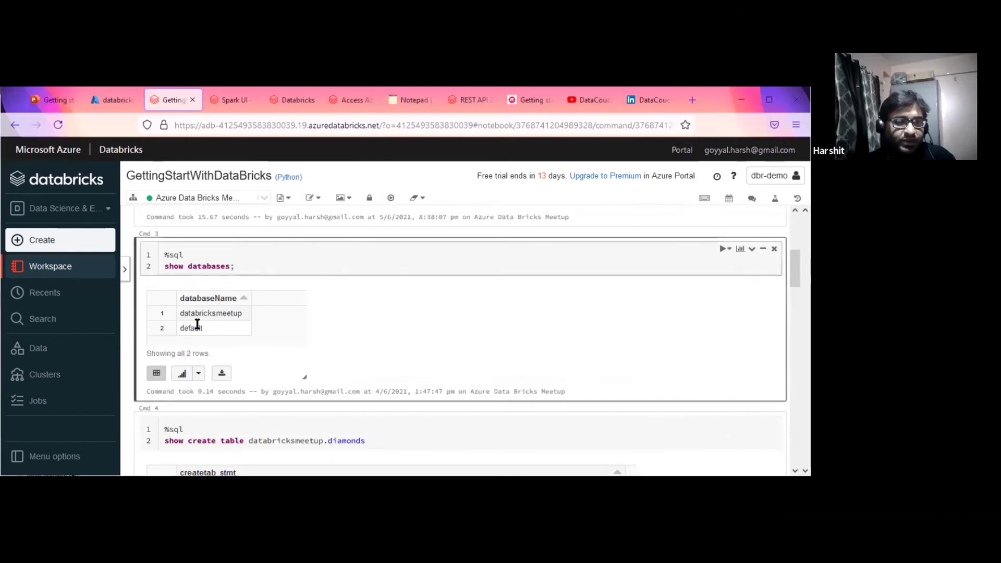
pyautogui.scroll(-3, 340, 332)
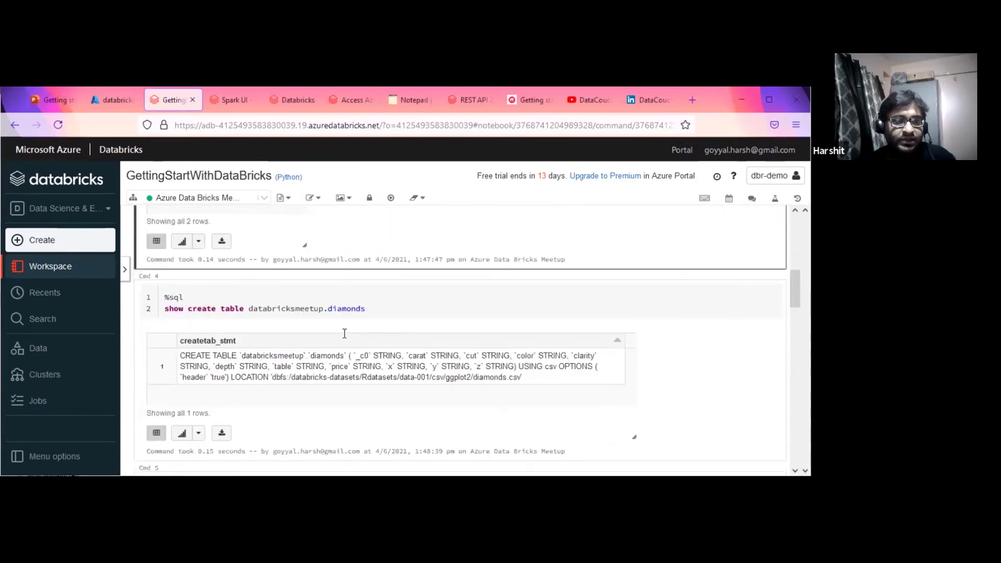
pyautogui.scroll(-1, 174, 297)
# Examine the commented-out database creation line in the table-creation cell.
pyautogui.scroll(10, 174, 297)
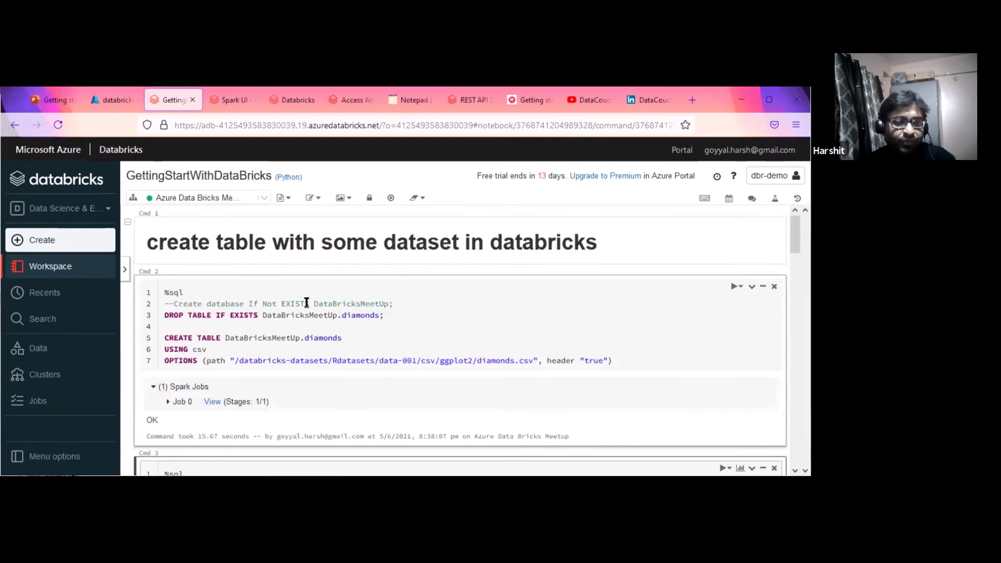
pyautogui.moveTo(173, 303); pyautogui.dragTo(389, 302)
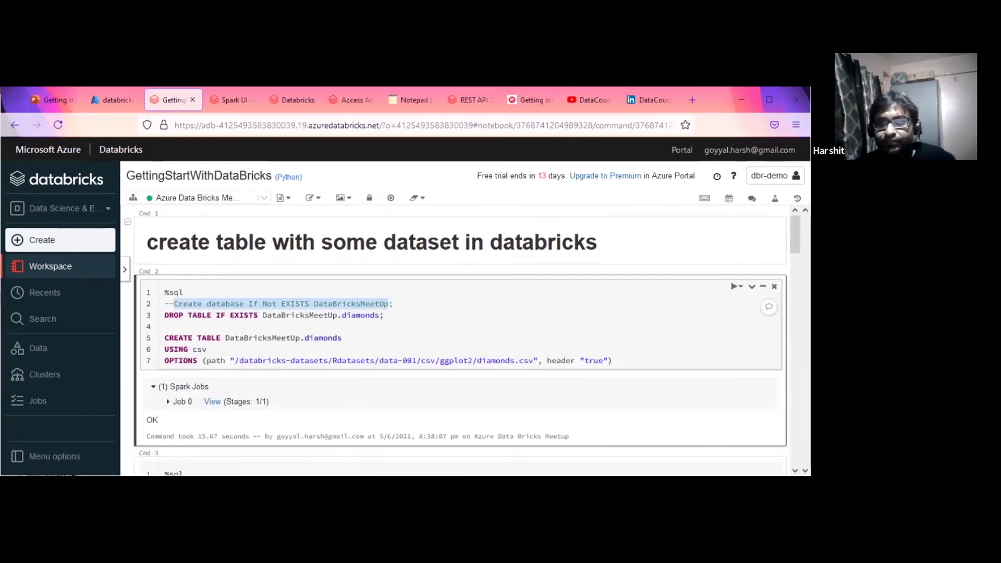
pyautogui.click(475, 276)
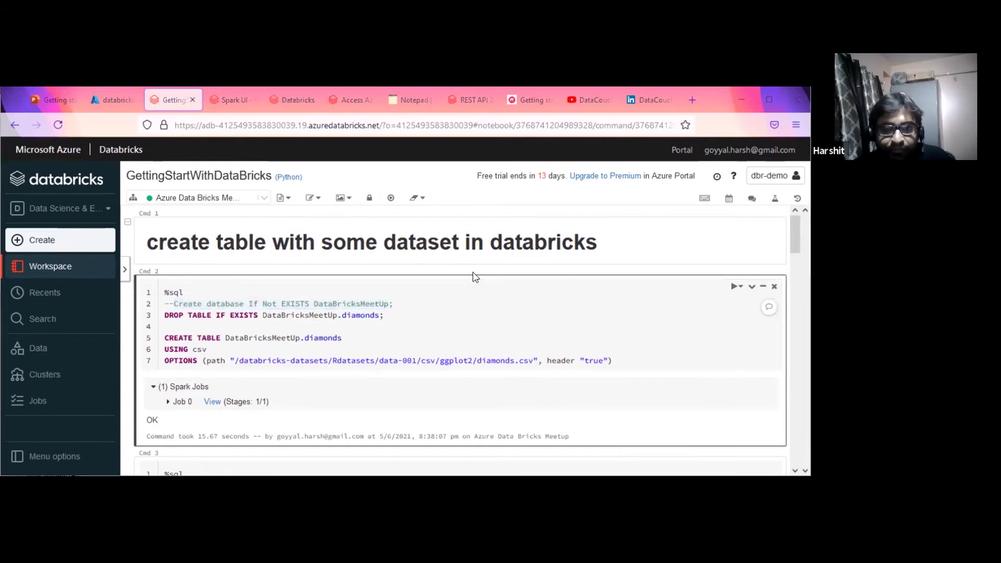
# Compare the header option in the table-creation cell with the column definitions and location in the show create table result.
pyautogui.scroll(-3, 396, 297)
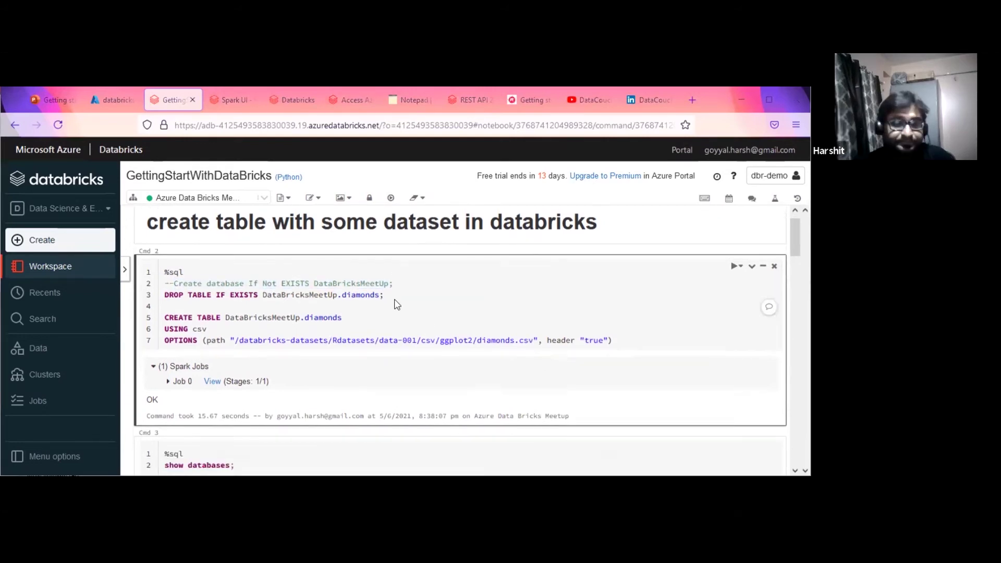
pyautogui.scroll(-4, 396, 312)
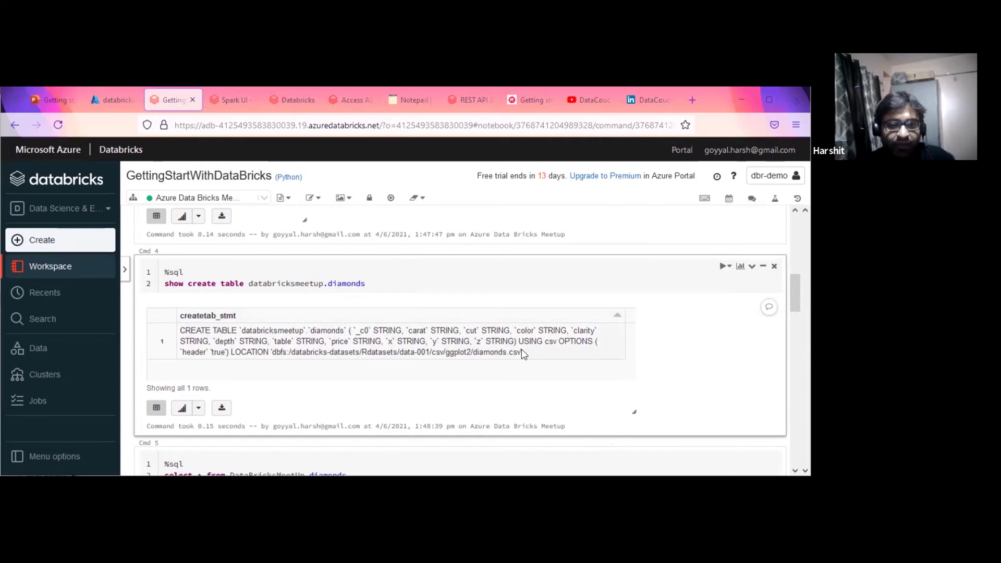
pyautogui.scroll(3, 404, 276)
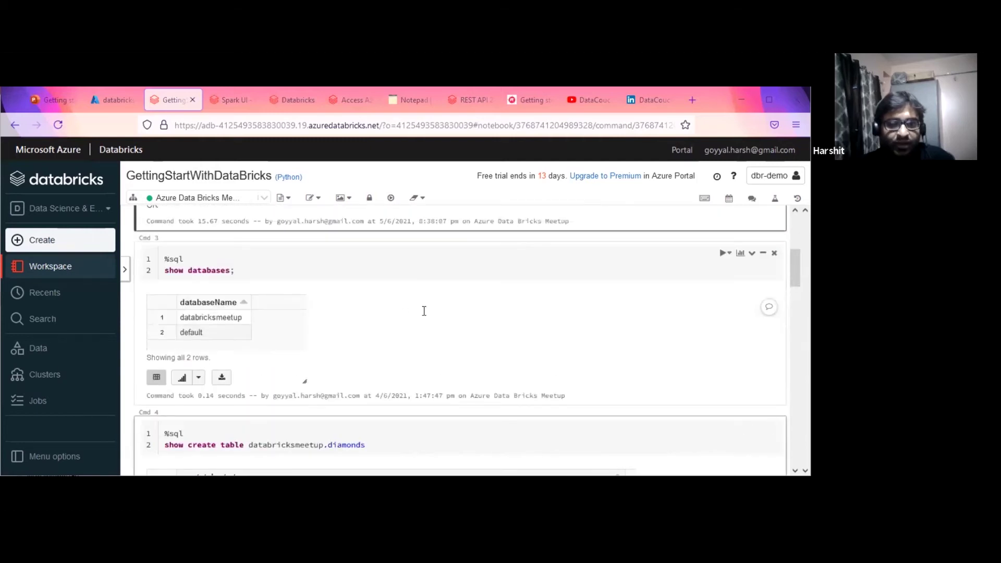
pyautogui.scroll(3, 291, 295)
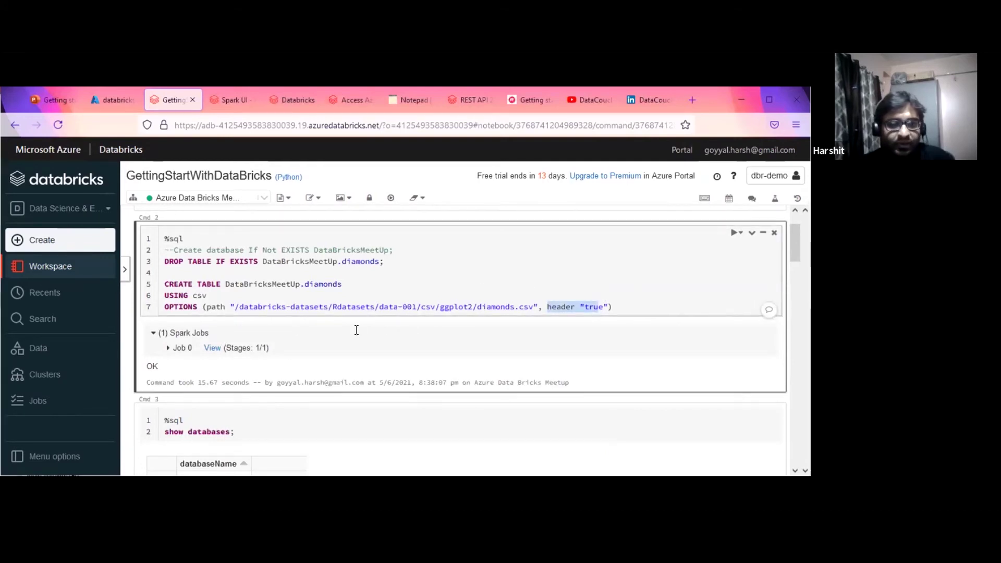
pyautogui.scroll(-5, 417, 331)
pyautogui.moveTo(356, 330); pyautogui.dragTo(527, 353)
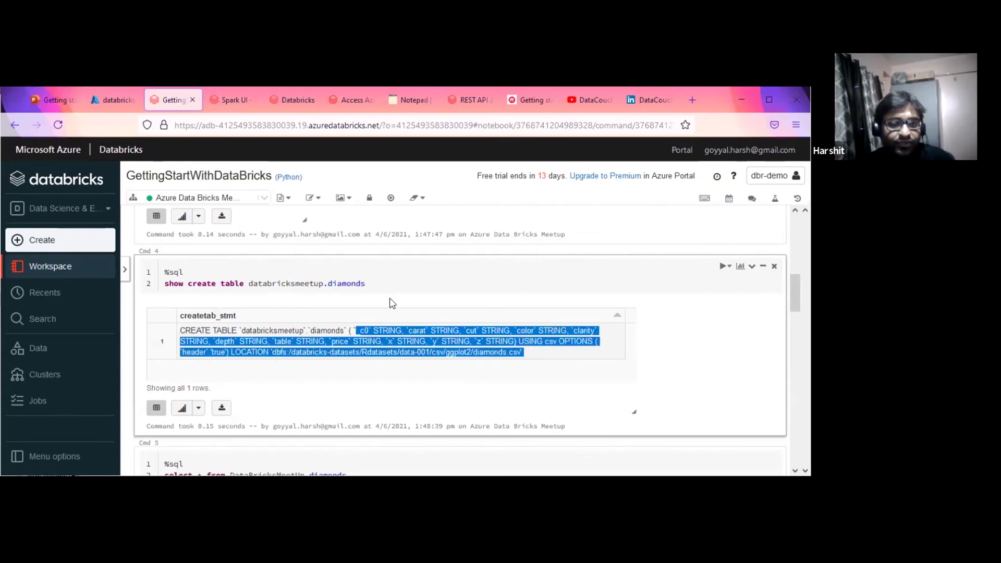
# Run the cell that selects all rows from DataBricksMeetUp.diamonds and examine the returned table.
pyautogui.scroll(-3, 235, 313)
pyautogui.moveTo(149, 314); pyautogui.dragTo(379, 315)
pyautogui.click(379, 315)
pyautogui.hotkey('shift', 'Return')
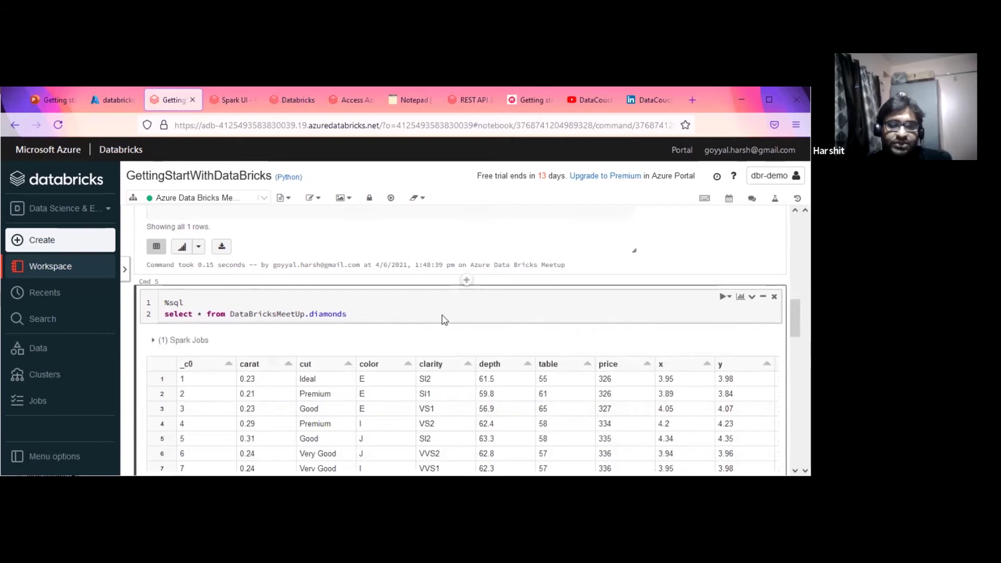
pyautogui.scroll(-1, 312, 339)
pyautogui.scroll(-3, 188, 393)
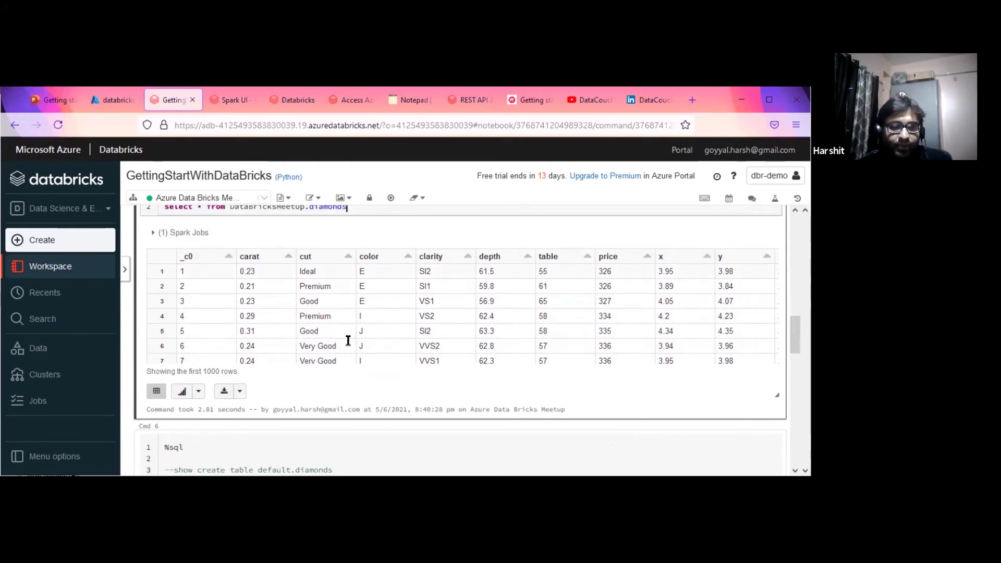
# Collapse the navigation sidebar to icons only and look over the notebook's table-creation and query cells in the wider layout.
pyautogui.scroll(-4, 331, 354)
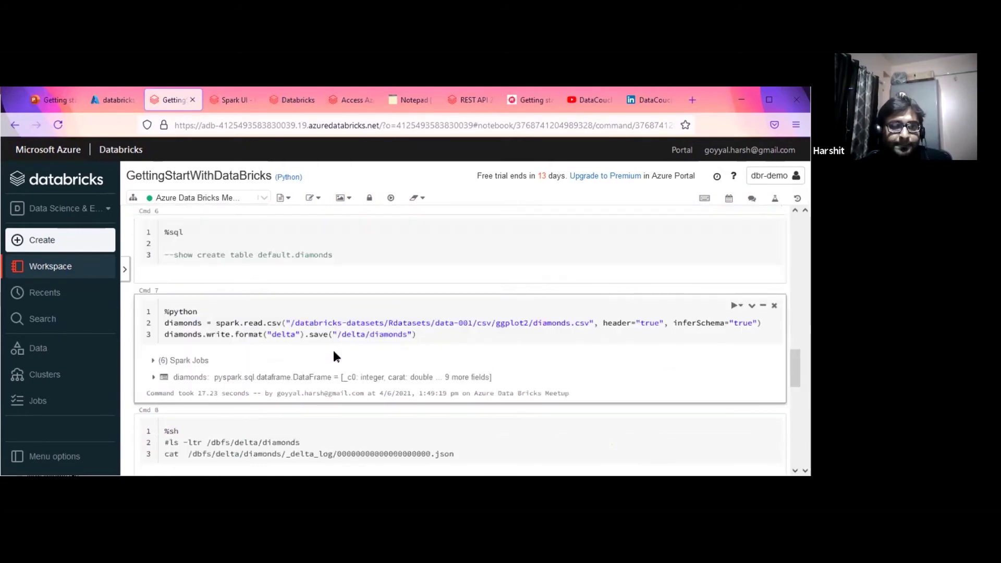
pyautogui.scroll(-2, 391, 348)
pyautogui.scroll(10, 344, 294)
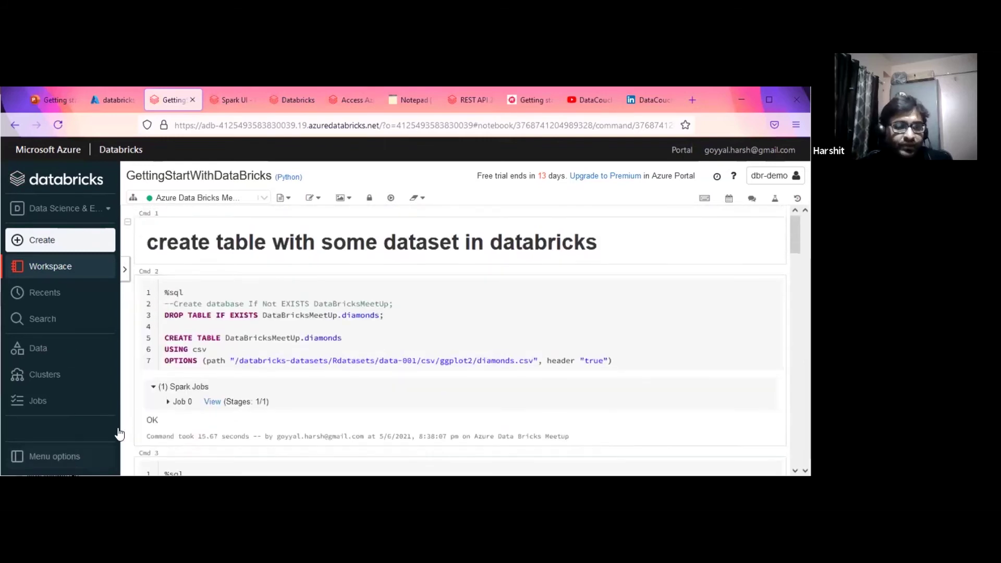
pyautogui.click(104, 456)
pyautogui.click(151, 393)
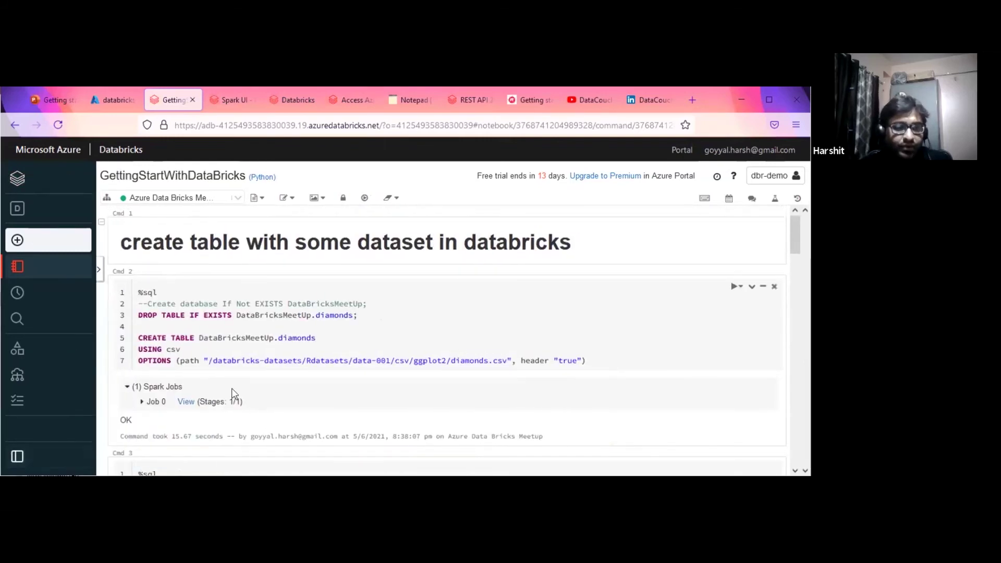
pyautogui.scroll(-4, 253, 353)
pyautogui.scroll(-5, 285, 360)
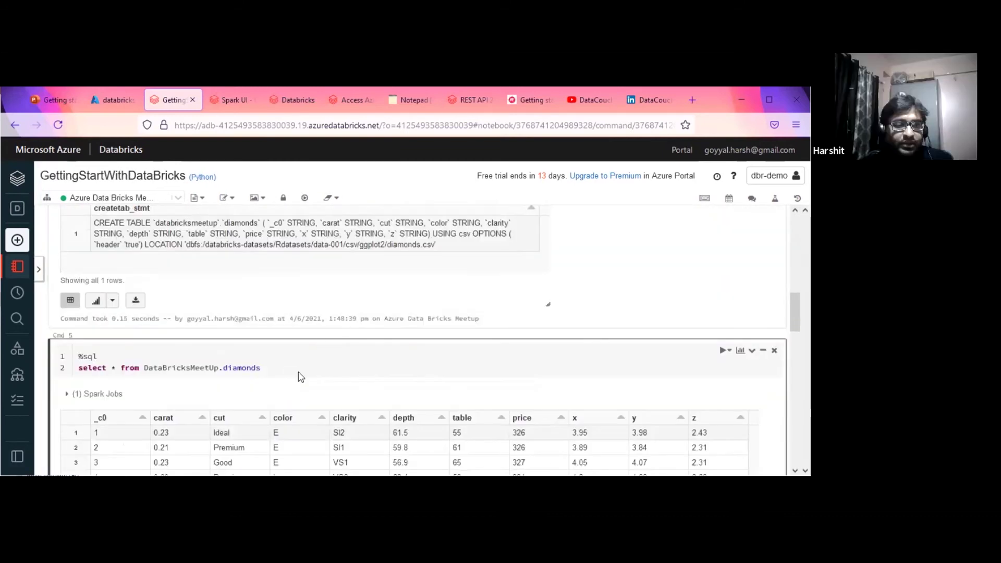
pyautogui.scroll(9, 301, 377)
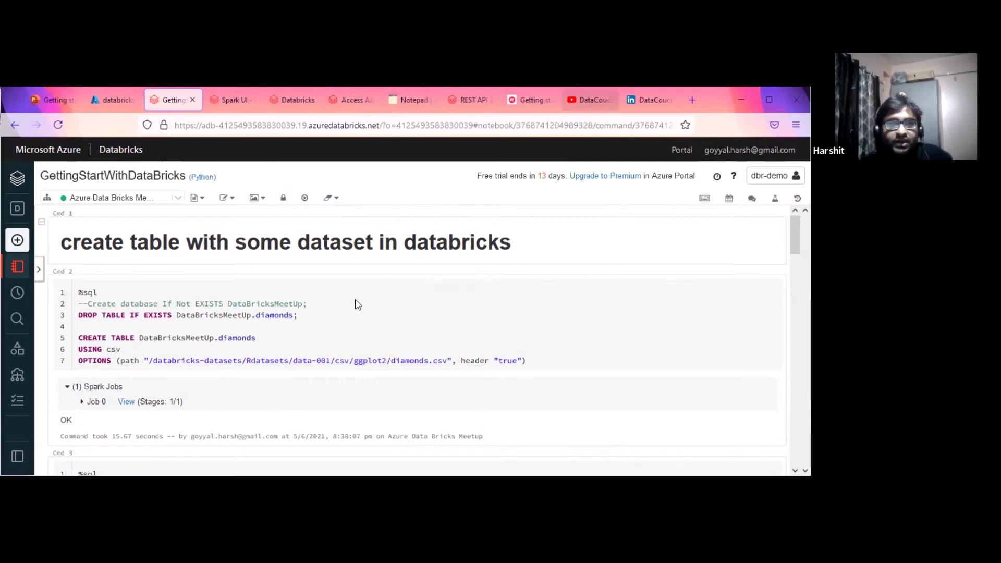
# Switch to the DataCouch YouTube channel, look over its home page and uploads, and select the channel's web address.
pyautogui.click(590, 99)
pyautogui.scroll(-1, 371, 374)
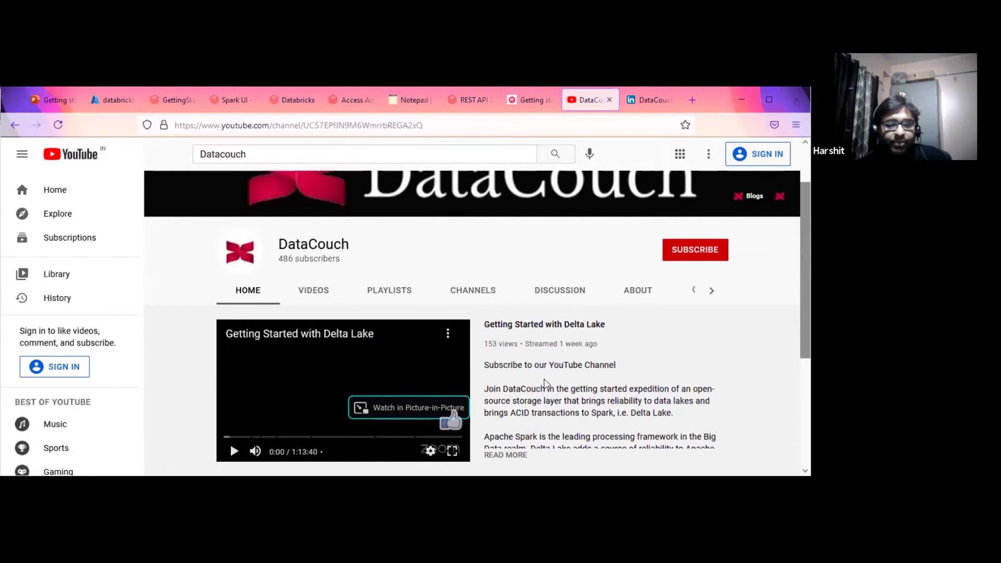
pyautogui.scroll(-2, 551, 360)
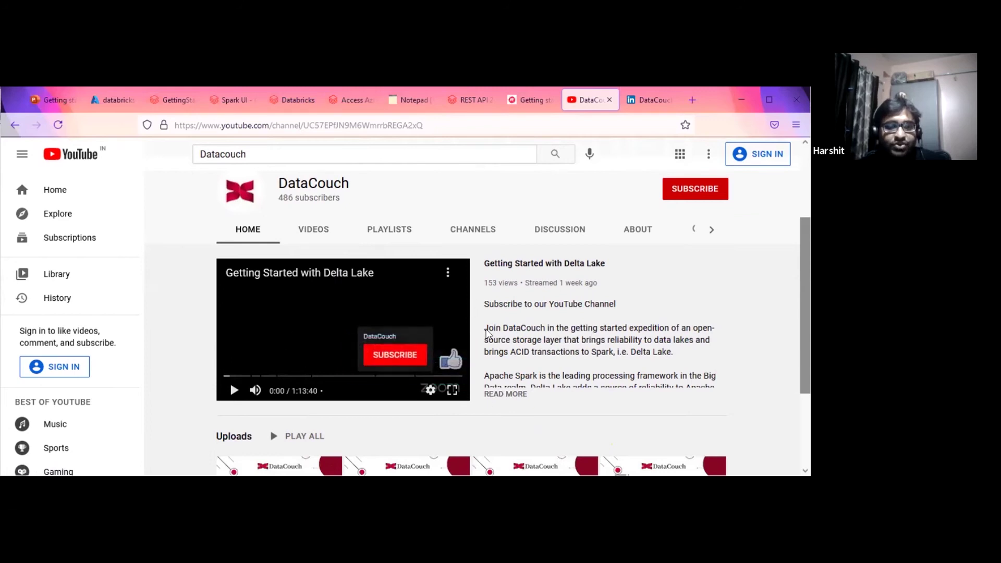
pyautogui.scroll(-2, 523, 336)
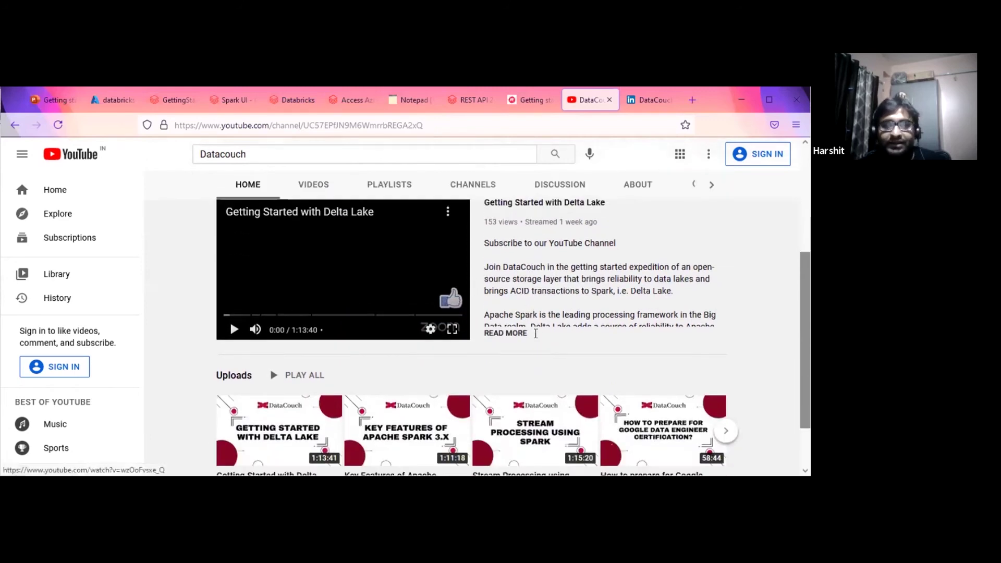
pyautogui.scroll(2, 521, 333)
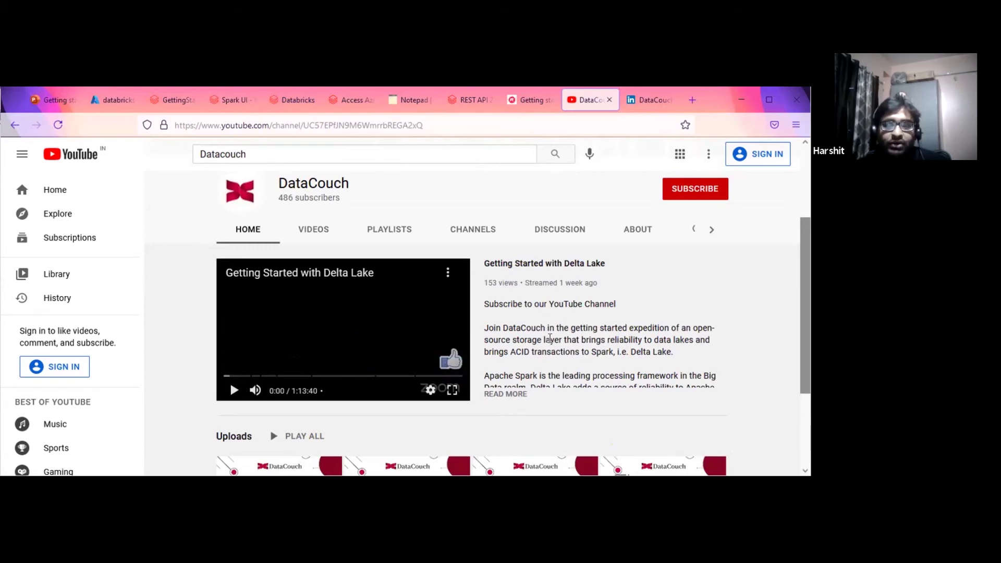
pyautogui.scroll(-1, 547, 334)
pyautogui.scroll(2, 550, 340)
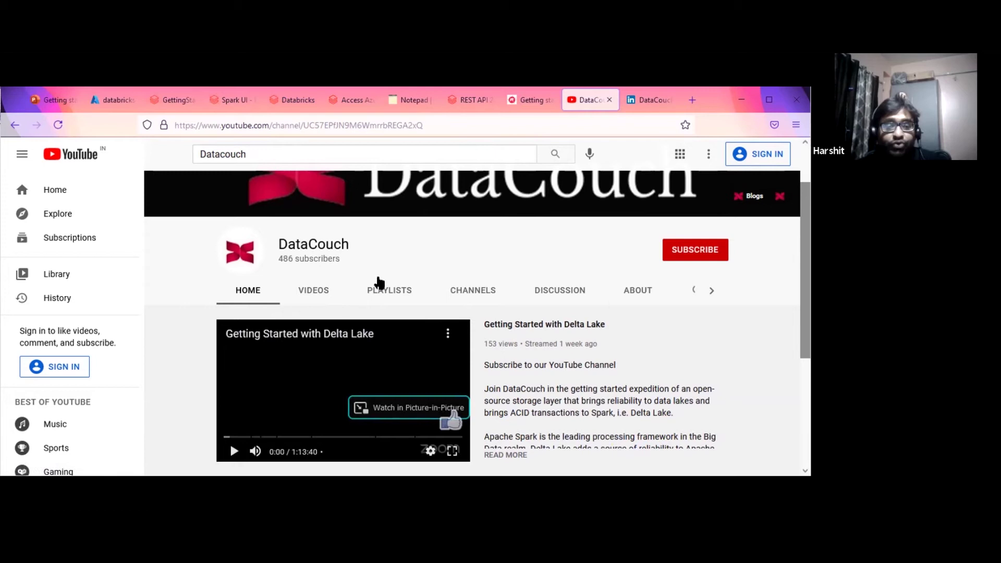
pyautogui.click(288, 125)
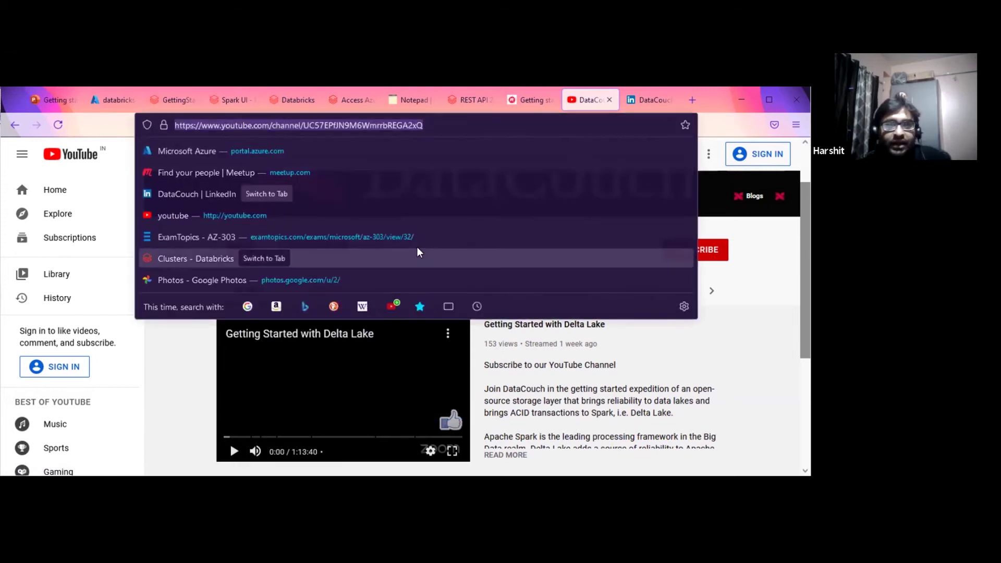
pyautogui.hotkey('alt', 'Tab')
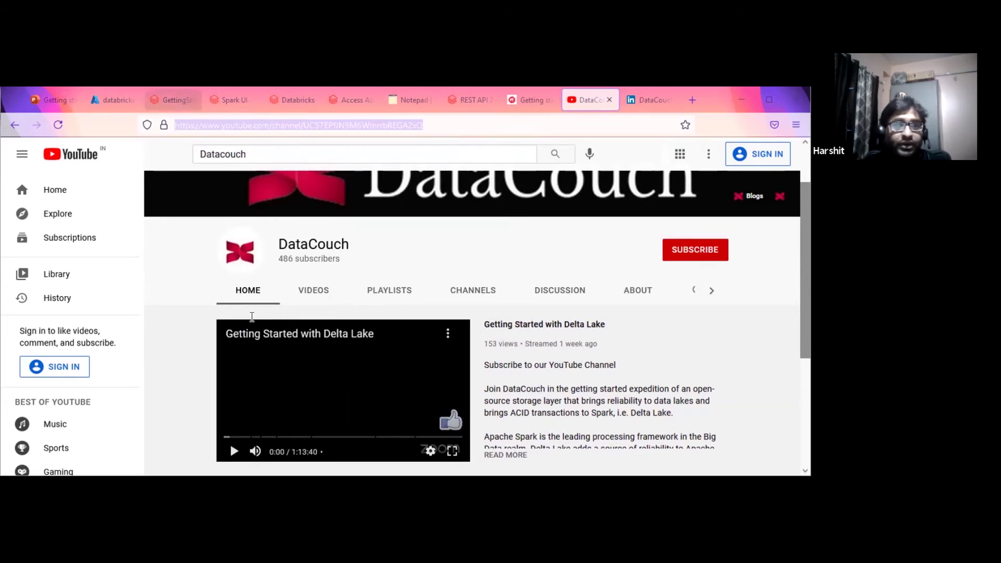
# Return to the notebook and add a %sql cell below the select query that creates databricksmeetup.diamonds_delta with string columns, using delta at 'dbfs:/delta/diamonds_delta/'.
pyautogui.click(173, 99)
pyautogui.scroll(-3, 313, 348)
pyautogui.scroll(-4, 314, 348)
pyautogui.scroll(-1, 313, 346)
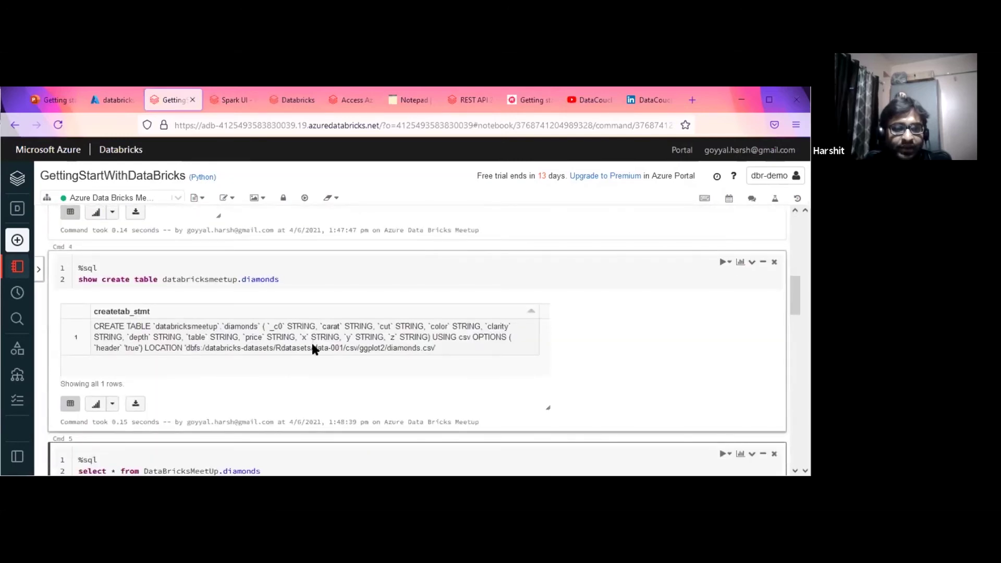
pyautogui.scroll(-7, 312, 347)
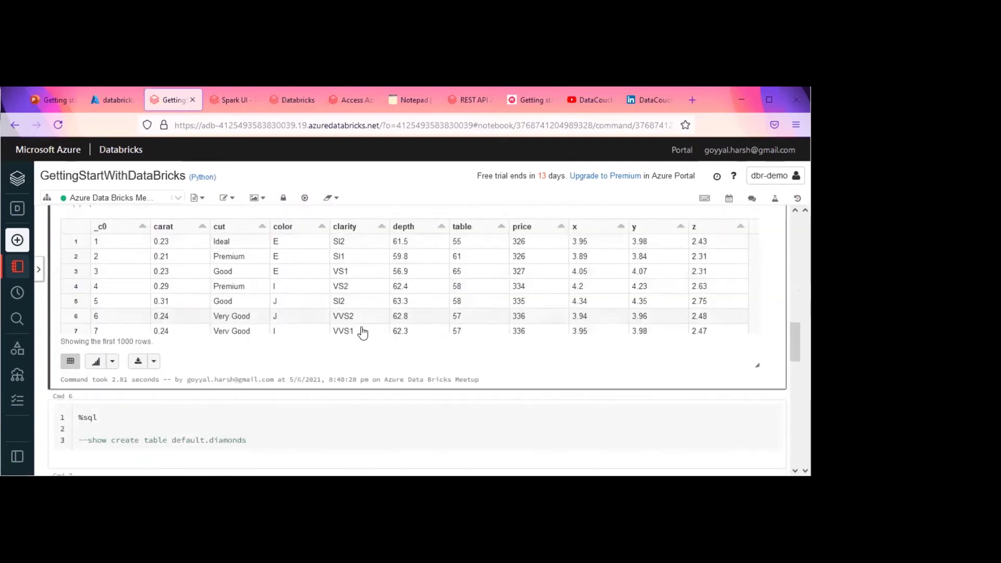
pyautogui.scroll(-3, 272, 344)
pyautogui.press('b')
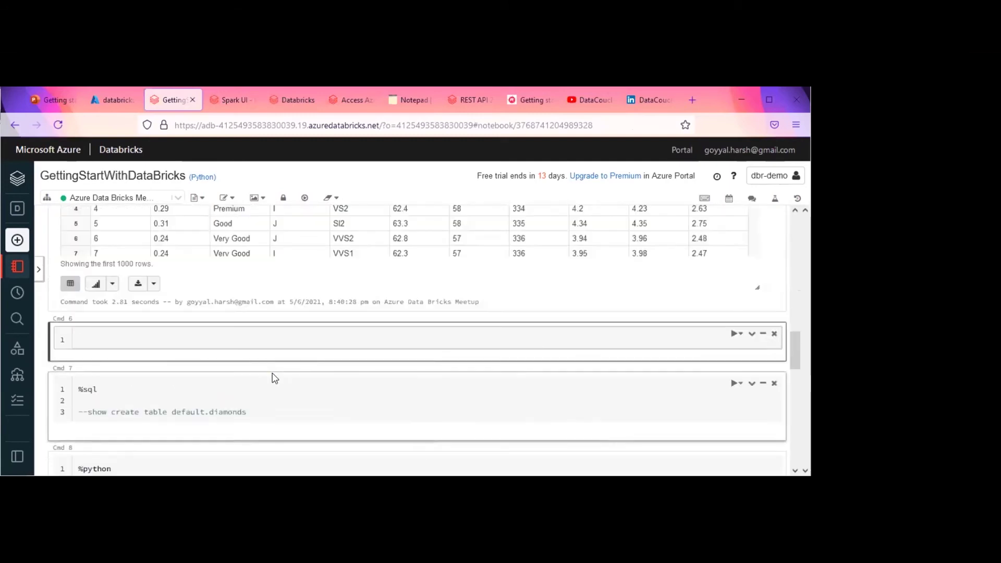
pyautogui.write('%sql')
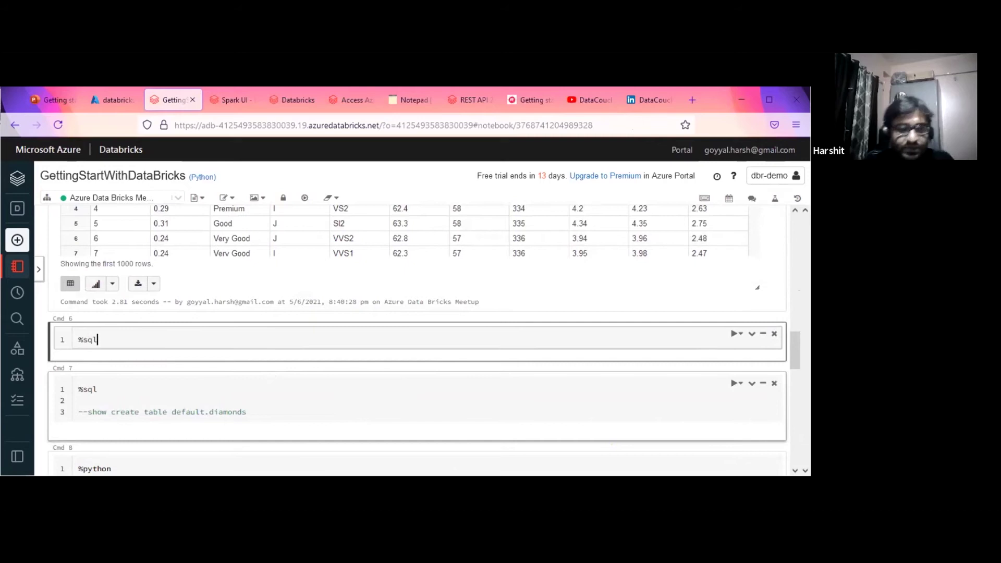
pyautogui.press('Return')
pyautogui.hotkey('alt', 'Tab')
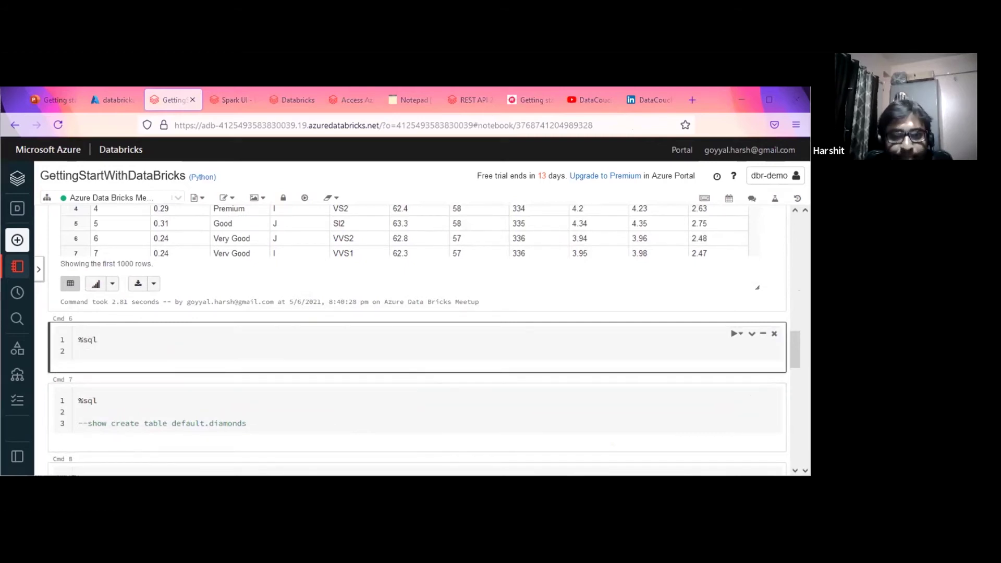
pyautogui.write("CREATE TABLE `databricksmeetup`.`diamonds_delta` ( `_c0` STRING, `carat` STRING, `cut` STRING, `color` STRING, `clarity` STRING, `depth` STRING, `table` STRING, `price` STRING, `x` STRING, `y` STRING, `z` STRING) USING delta  LOCATION 'dbfs:/delta/diamonds_delta/';")
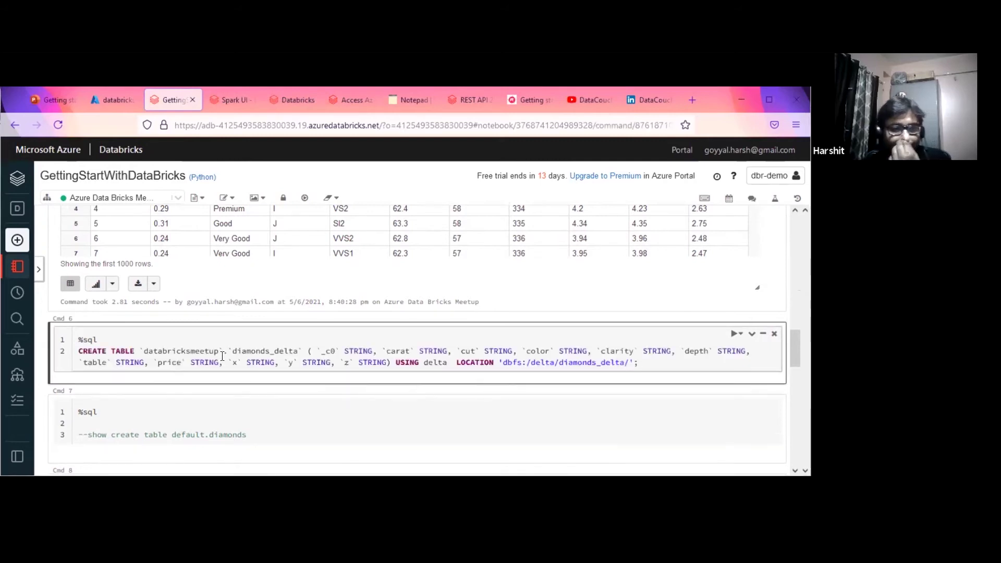
# Examine the new statement's table name, database and USING delta clause, and compare them with the csv-based table-creation cell.
pyautogui.doubleClick(262, 349)
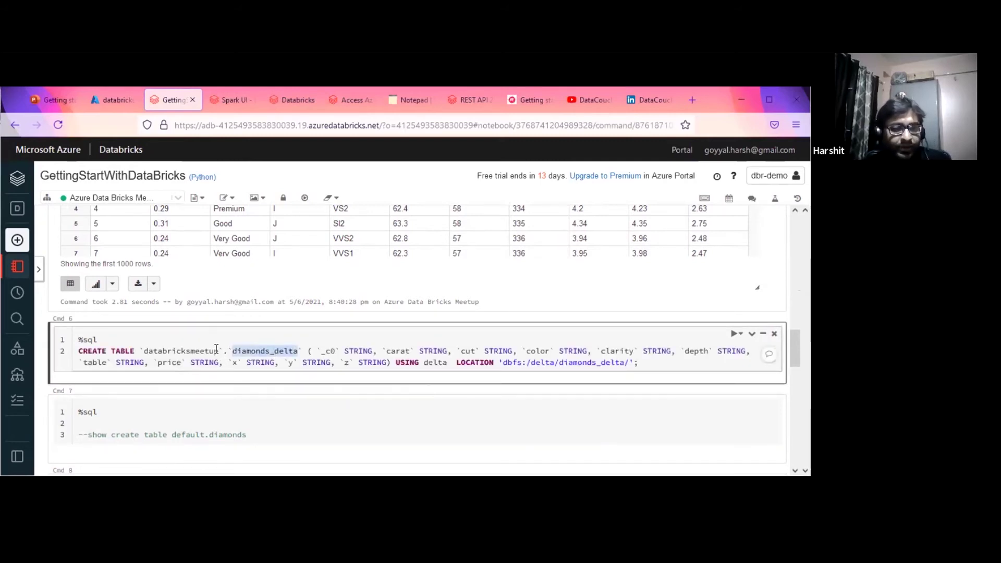
pyautogui.doubleClick(174, 352)
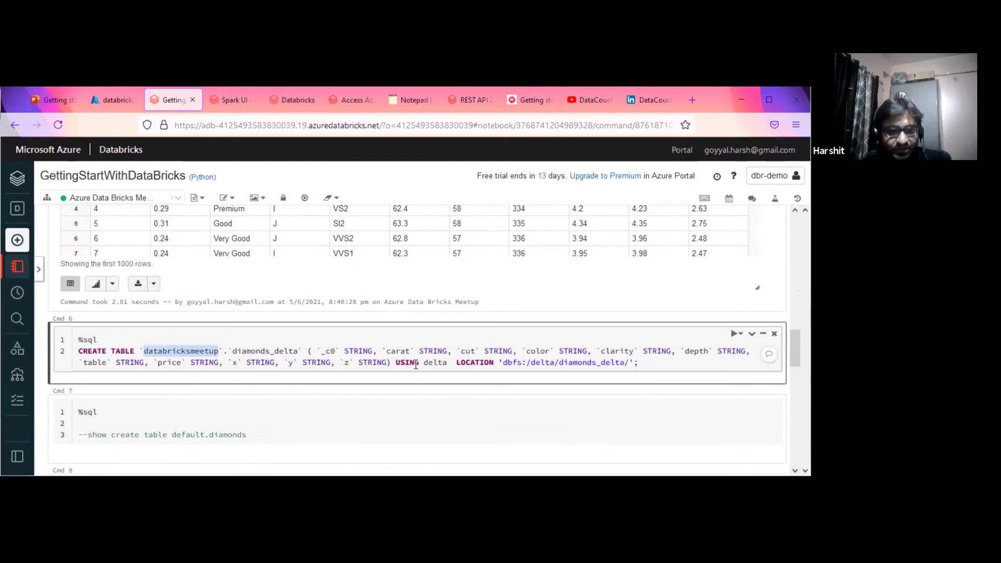
pyautogui.doubleClick(433, 362)
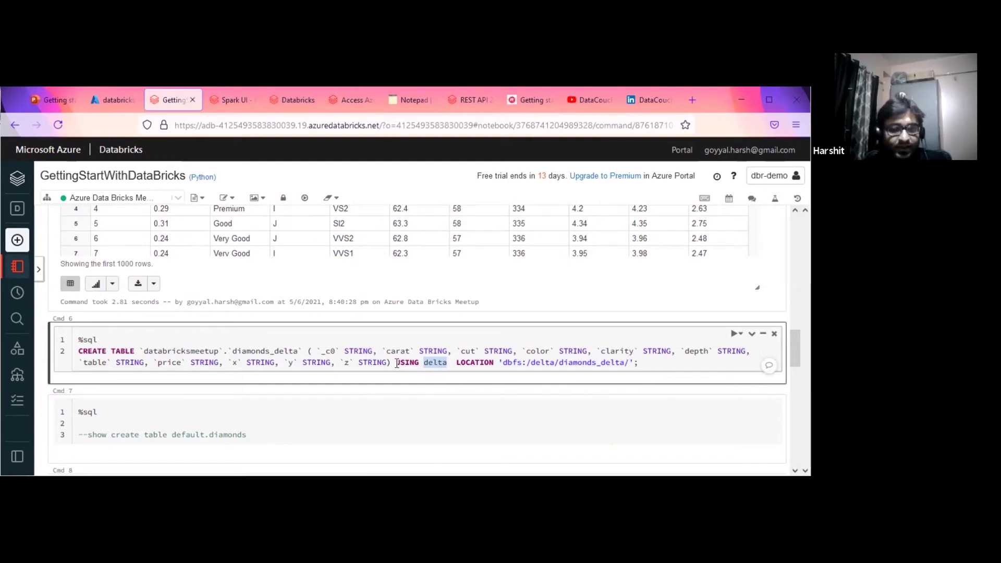
pyautogui.moveTo(396, 363); pyautogui.dragTo(450, 362)
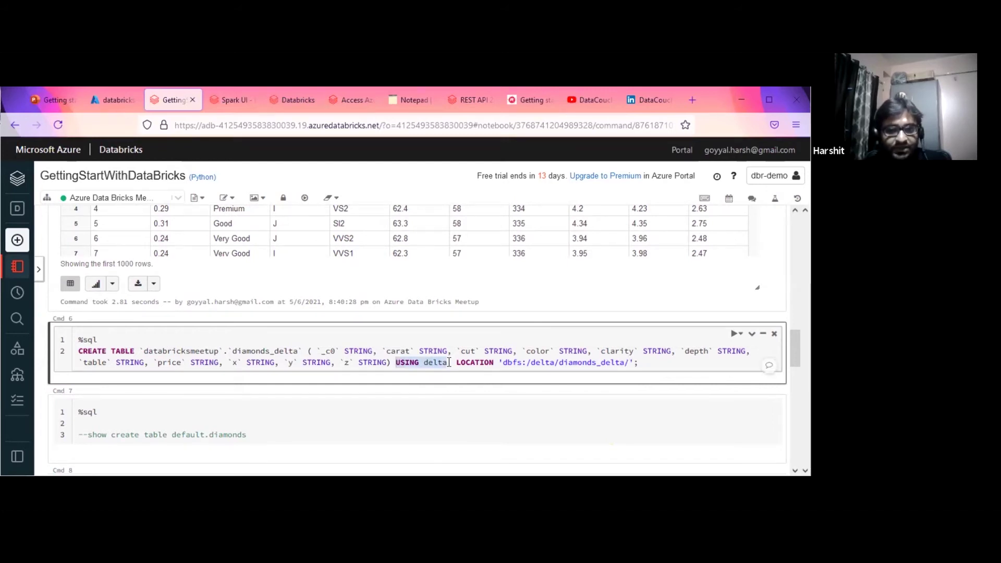
pyautogui.scroll(5, 463, 378)
pyautogui.scroll(10, 464, 378)
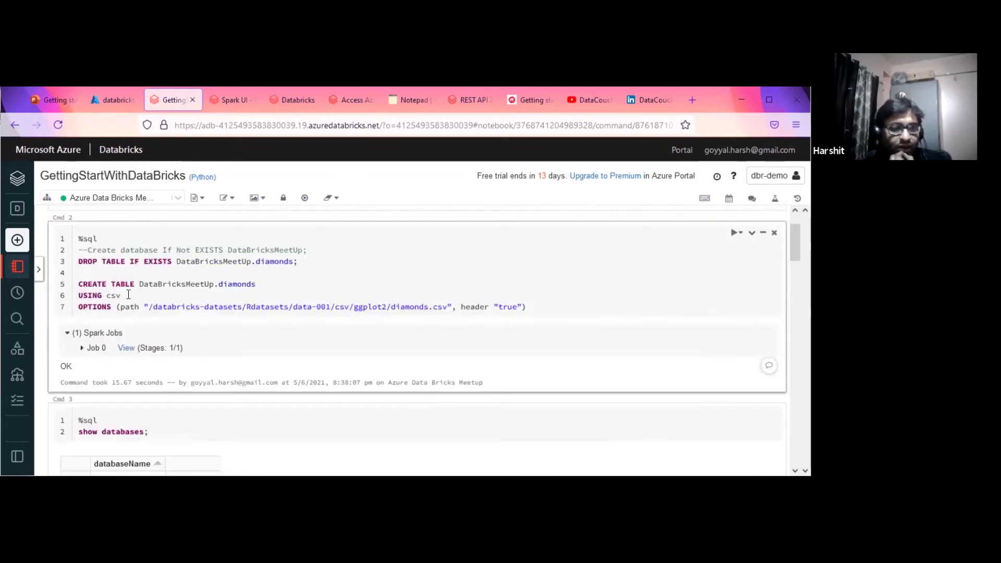
pyautogui.scroll(-5, 341, 324)
pyautogui.scroll(-10, 341, 326)
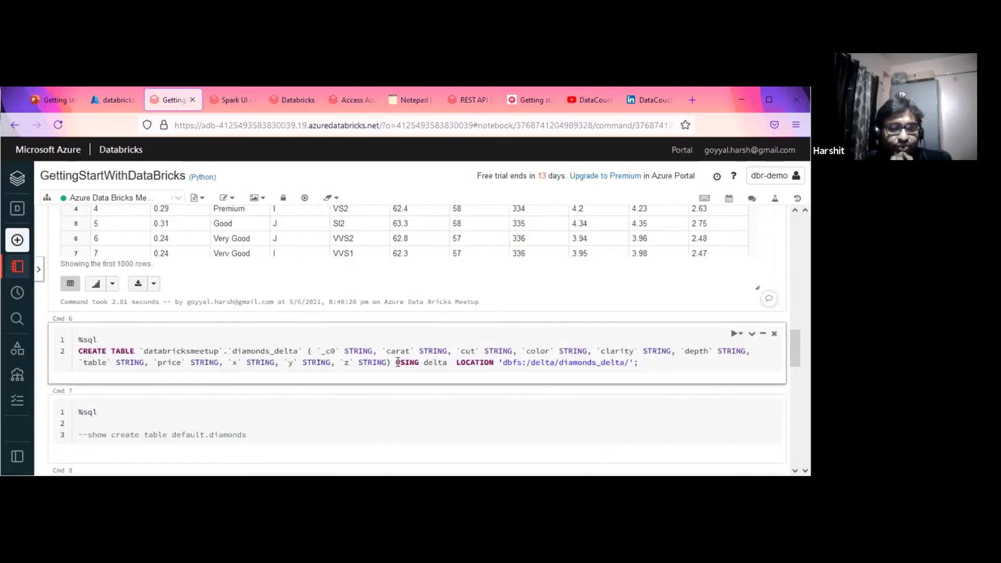
# Run the new cell to create the diamonds_delta table.
pyautogui.click(286, 361)
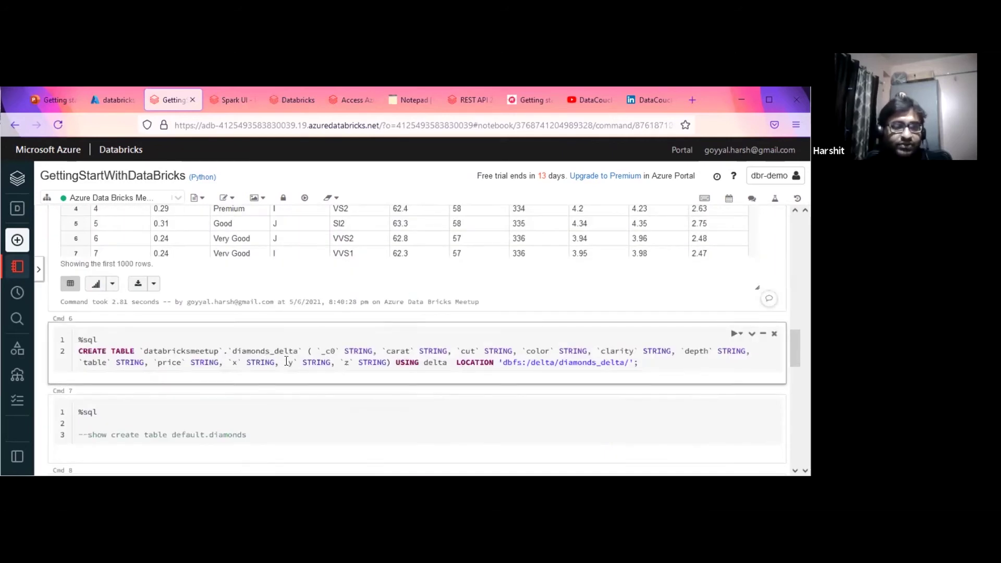
pyautogui.hotkey('shift', 'Return')
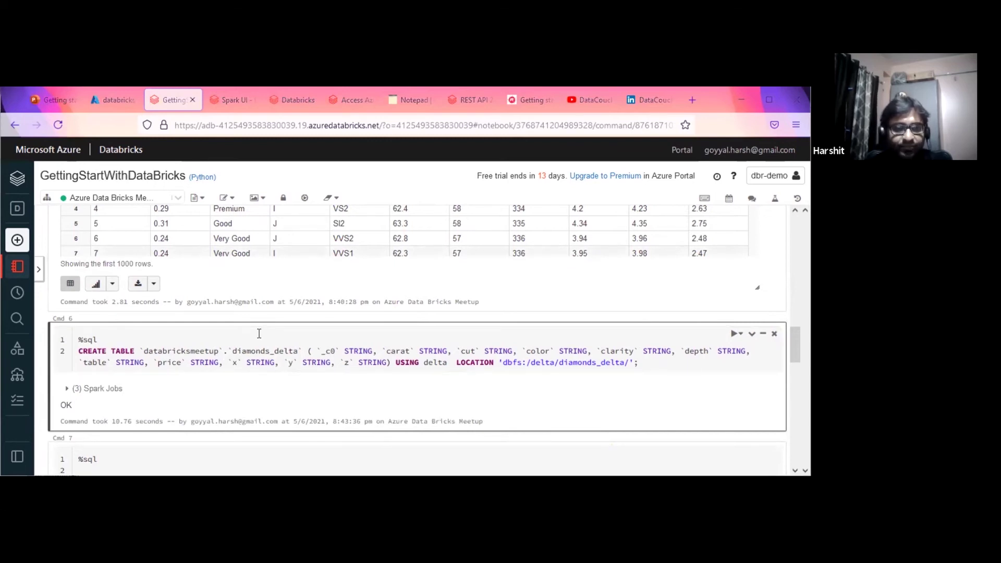
pyautogui.scroll(-2, 407, 336)
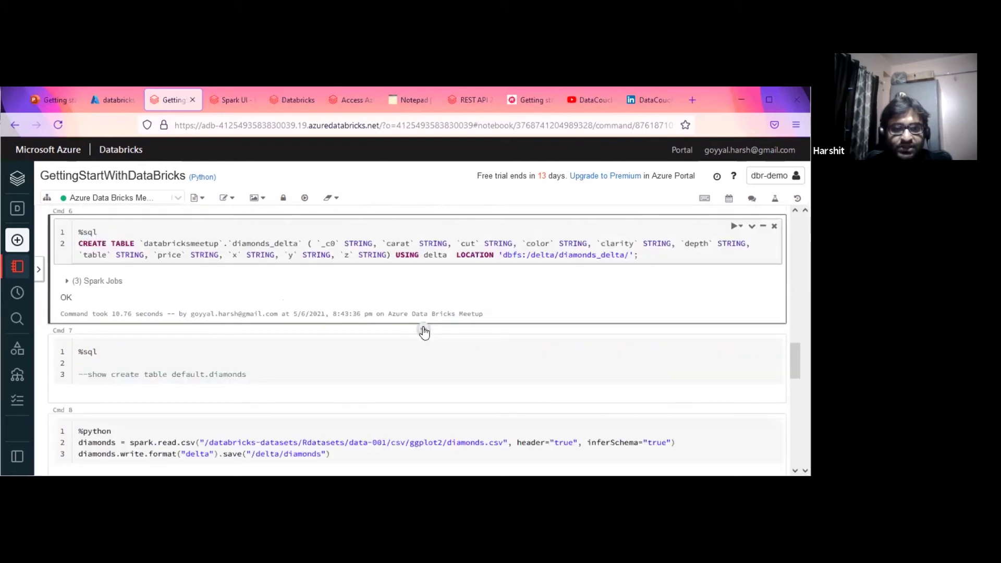
# Comment out the CREATE TABLE statement and add below it "insert into databricksmeetup.diamonds_delta select * from databricksmeetup.diamonds;".
pyautogui.press('Home')
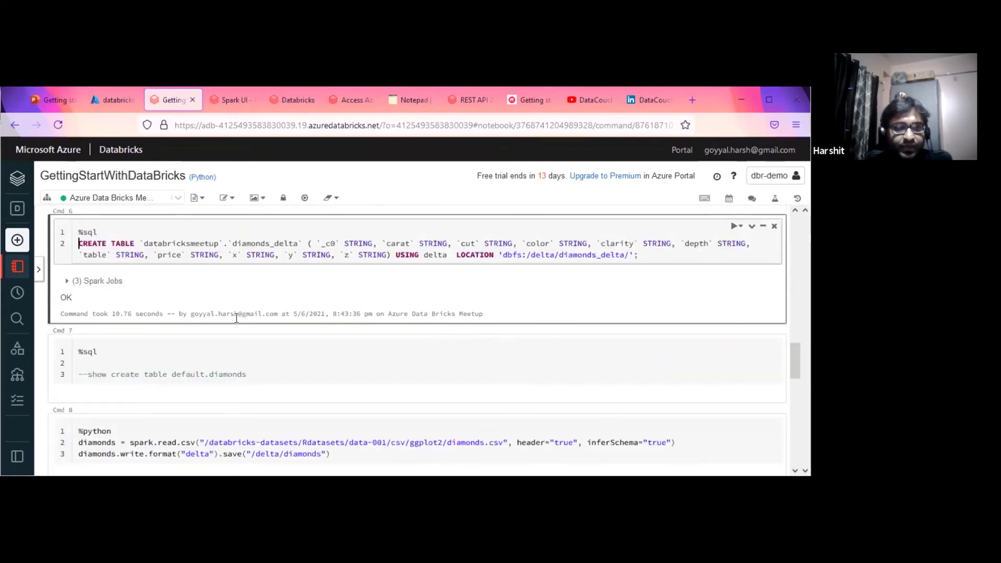
pyautogui.write('--')
pyautogui.click(651, 249)
pyautogui.click(647, 253)
pyautogui.press('Return')
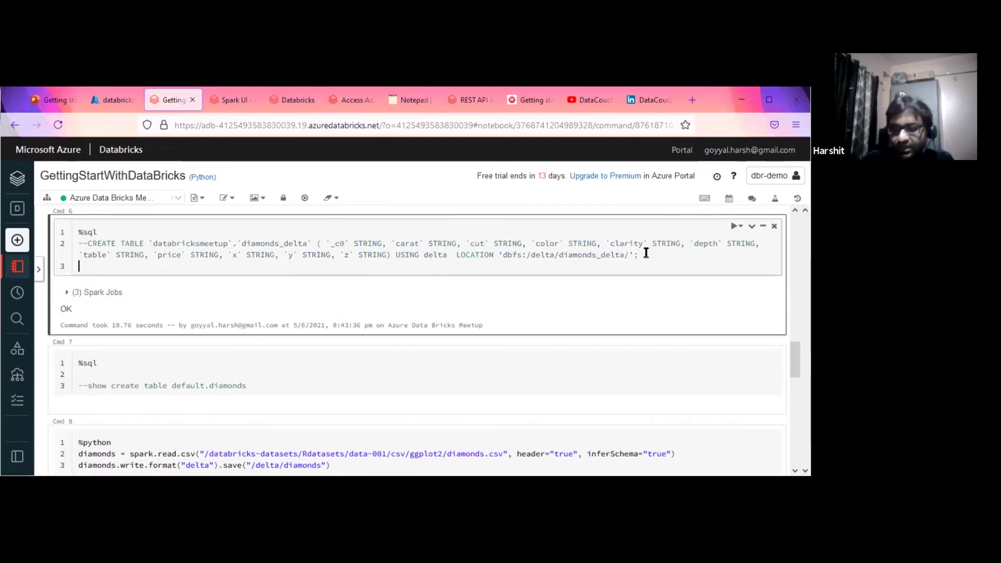
pyautogui.press('Return')
pyautogui.write('insert into databricksmeetup.diamonds_delta  select * from databricksmeetup.diamonds;')
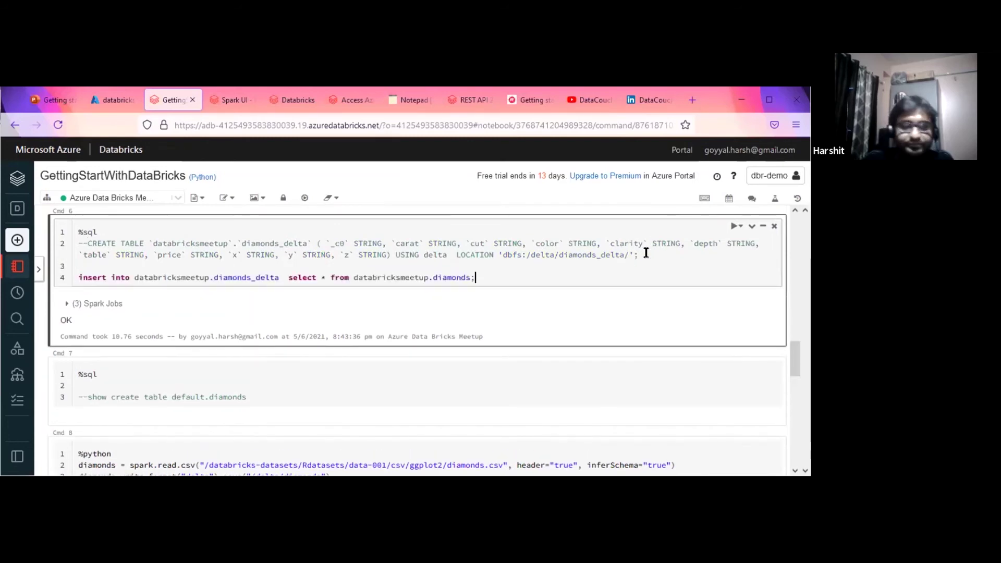
# Run the insert statement to copy all rows from the diamonds table into diamonds_delta.
pyautogui.doubleClick(246, 277)
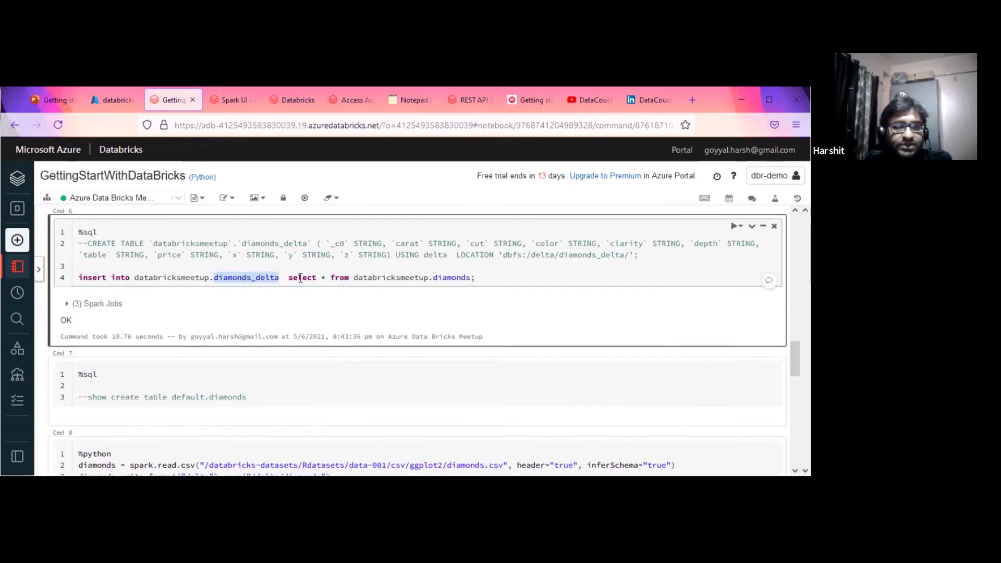
pyautogui.click(477, 278)
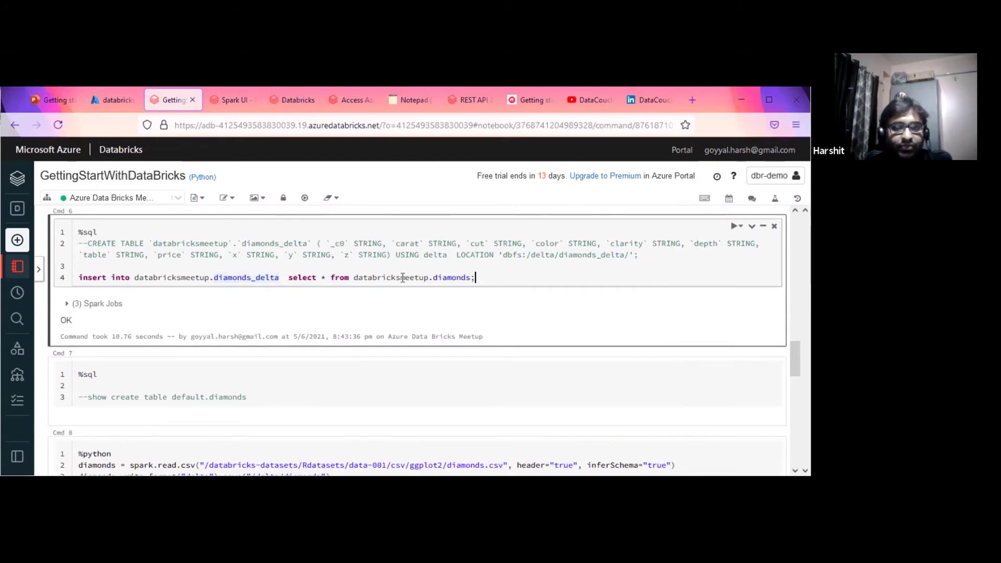
pyautogui.hotkey('ctrl', 'Return')
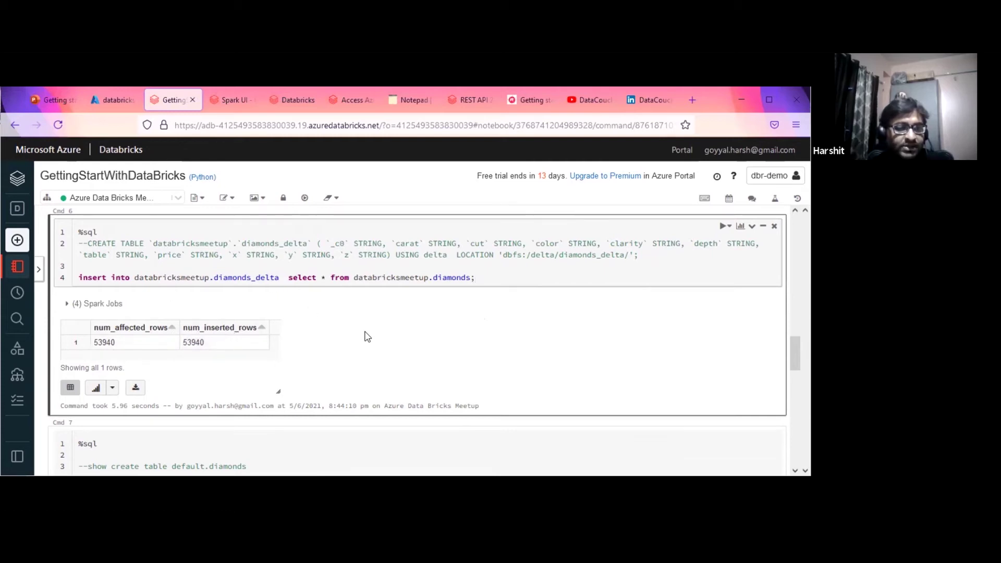
# Uncomment the "show create table default.diamonds" statement in the SQL cell below and run the cell.
pyautogui.scroll(-5, 367, 336)
pyautogui.scroll(-1, 343, 331)
pyautogui.click(88, 251)
pyautogui.press('BackSpace')
pyautogui.press('BackSpace')
pyautogui.hotkey('shift', 'Return')
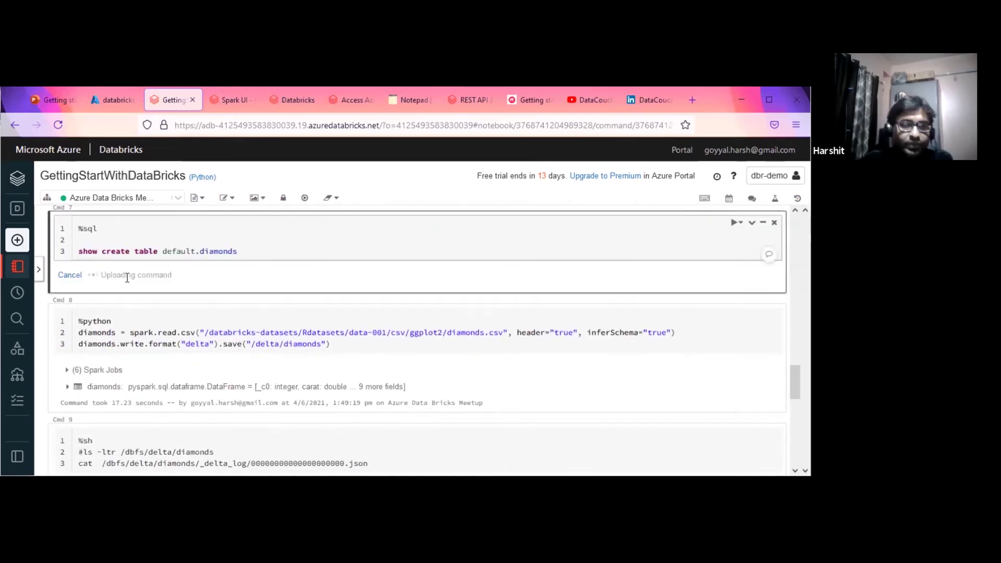
# Change the show create table statement's target to databricksmeetup.diamonds_delta, run it, and examine the table location in the output.
pyautogui.scroll(4, 136, 224)
pyautogui.moveTo(135, 224); pyautogui.dragTo(279, 224)
pyautogui.hotkey('ctrl', 'c')
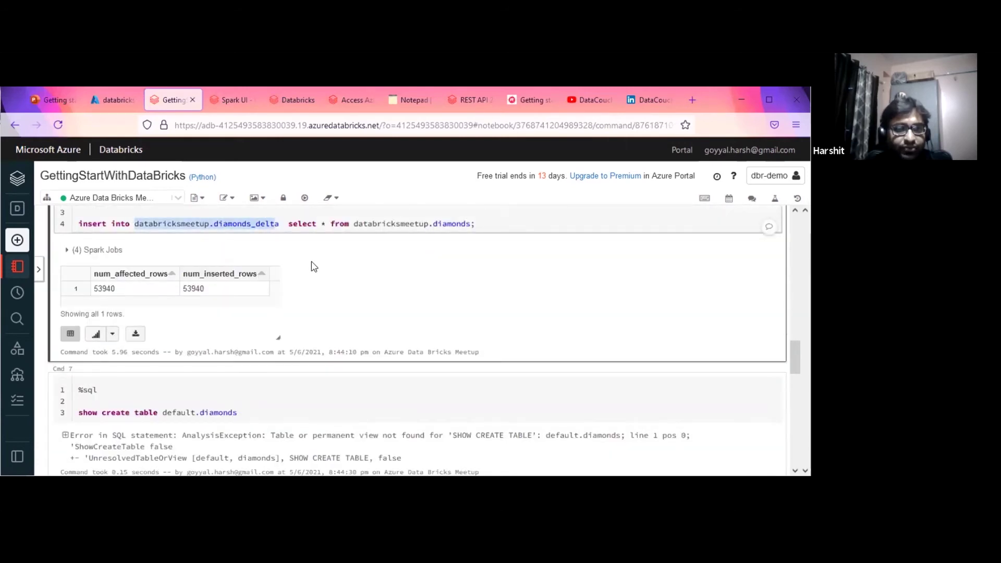
pyautogui.moveTo(162, 412); pyautogui.dragTo(237, 412)
pyautogui.hotkey('ctrl', 'v')
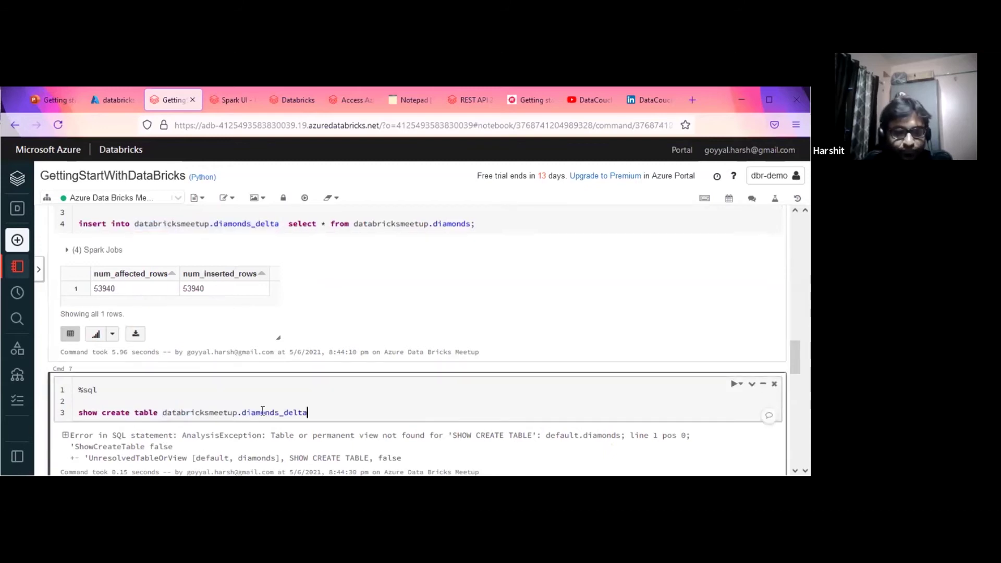
pyautogui.hotkey('ctrl', 'Return')
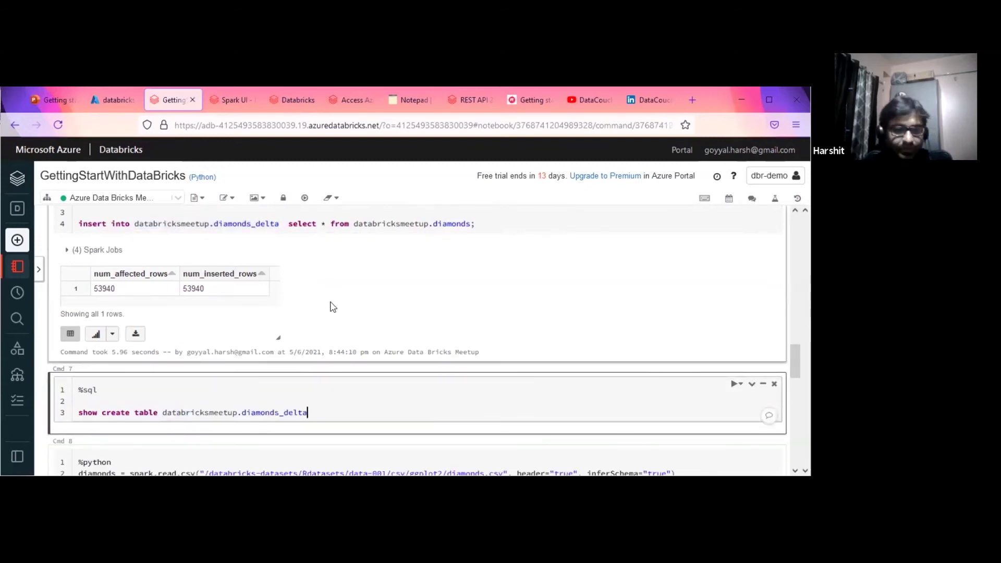
pyautogui.scroll(-5, 328, 307)
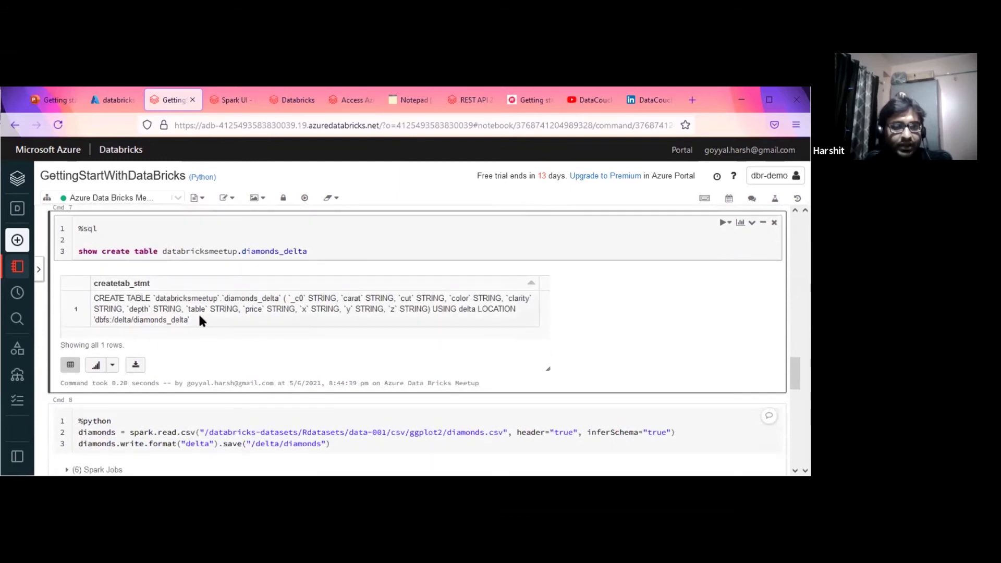
pyautogui.moveTo(96, 318); pyautogui.dragTo(188, 319)
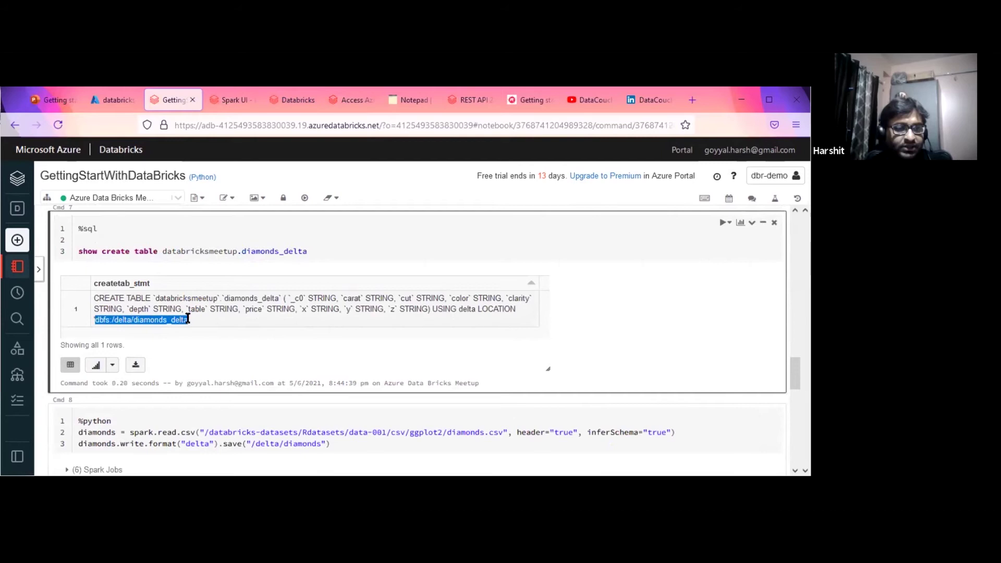
# In the shell cell, uncomment "ls -ltr /dbfs/delta/diamonds" and comment out the cat command for the _delta_log JSON file, separated by blank lines.
pyautogui.scroll(-2, 317, 306)
pyautogui.scroll(-3, 317, 306)
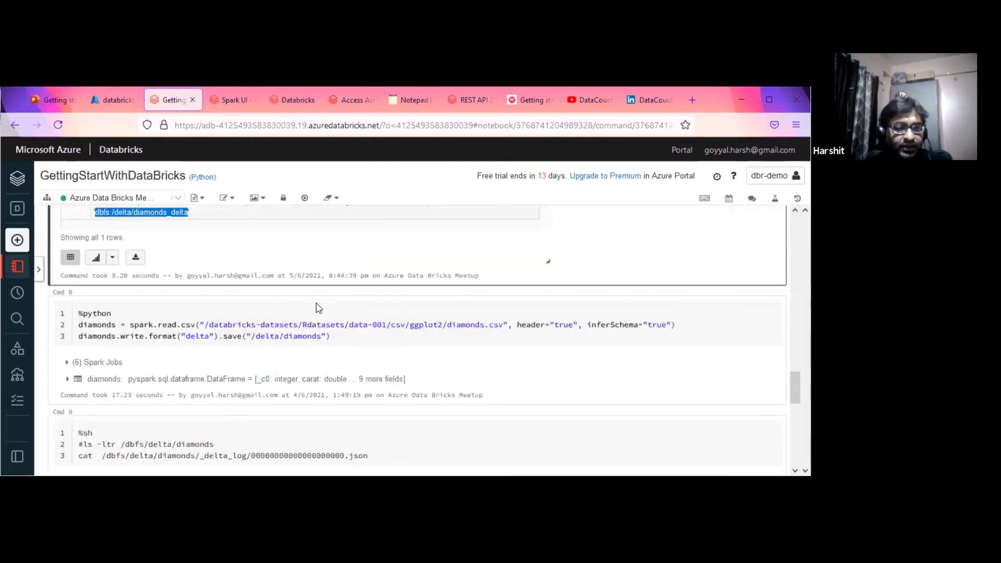
pyautogui.click(78, 291)
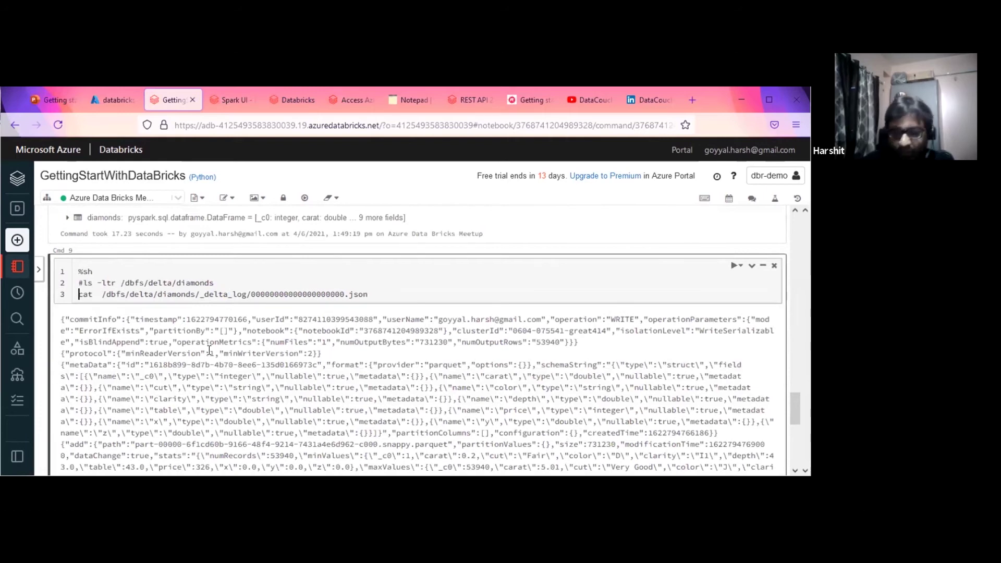
pyautogui.press('Return')
pyautogui.press('Return')
pyautogui.write('#')
pyautogui.press('Up')
pyautogui.press('Delete')
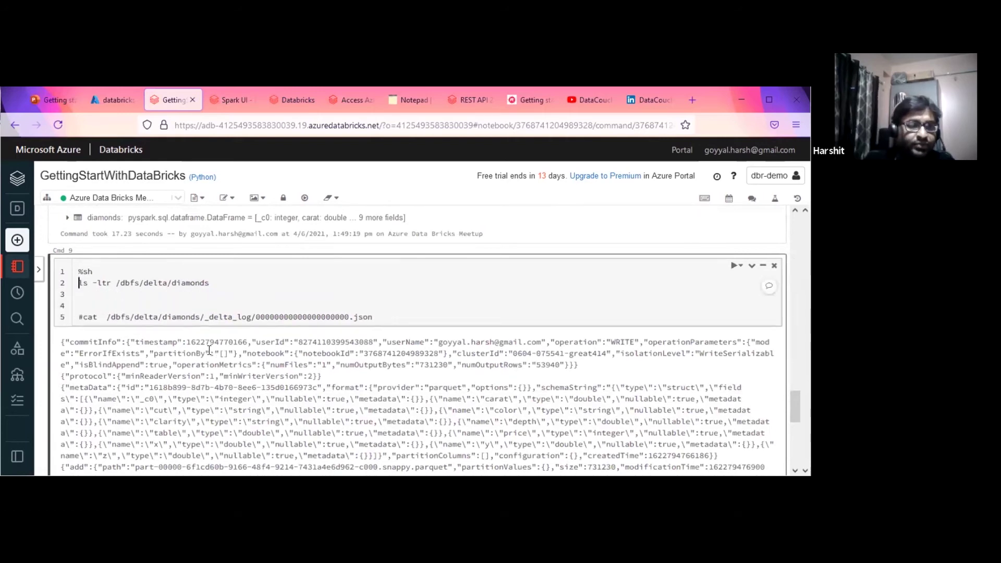
pyautogui.doubleClick(89, 272)
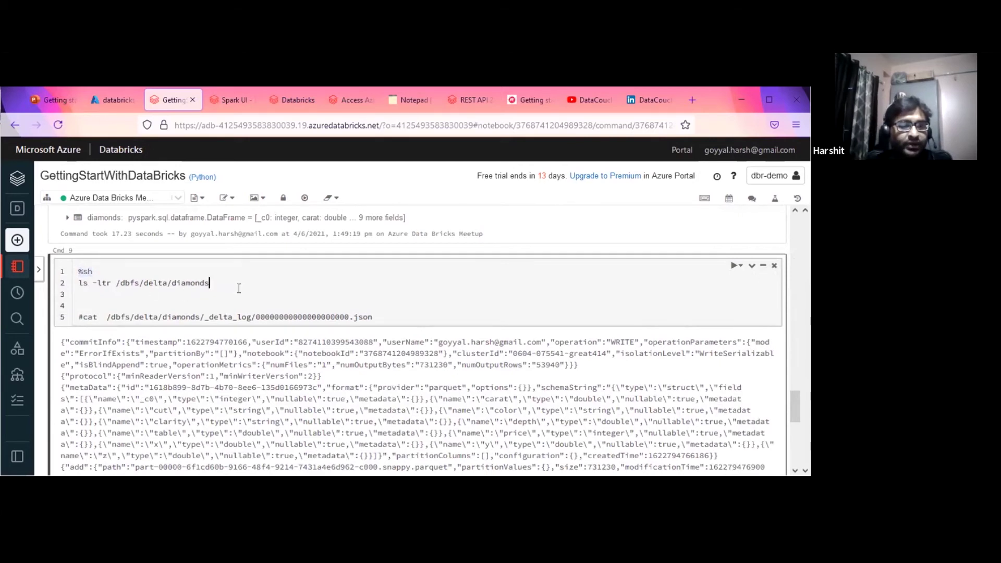
# Copy the diamonds_delta location path from the commented CREATE TABLE statement and select "delta/diamonds" in the shell cell's ls path for replacement.
pyautogui.scroll(3, 313, 320)
pyautogui.scroll(6, 315, 318)
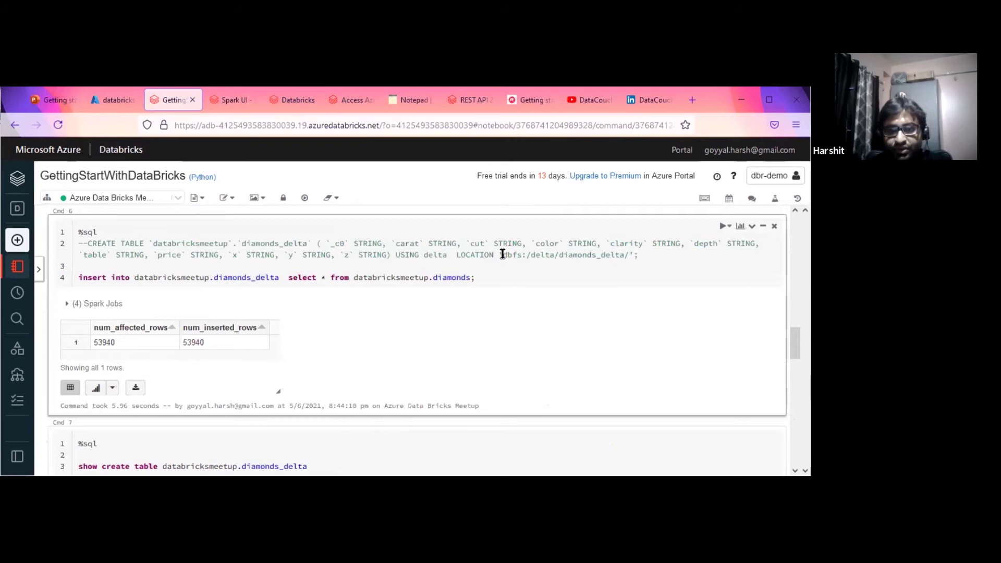
pyautogui.moveTo(525, 254); pyautogui.dragTo(629, 254)
pyautogui.hotkey('ctrl', 'c')
pyautogui.scroll(-10, 453, 309)
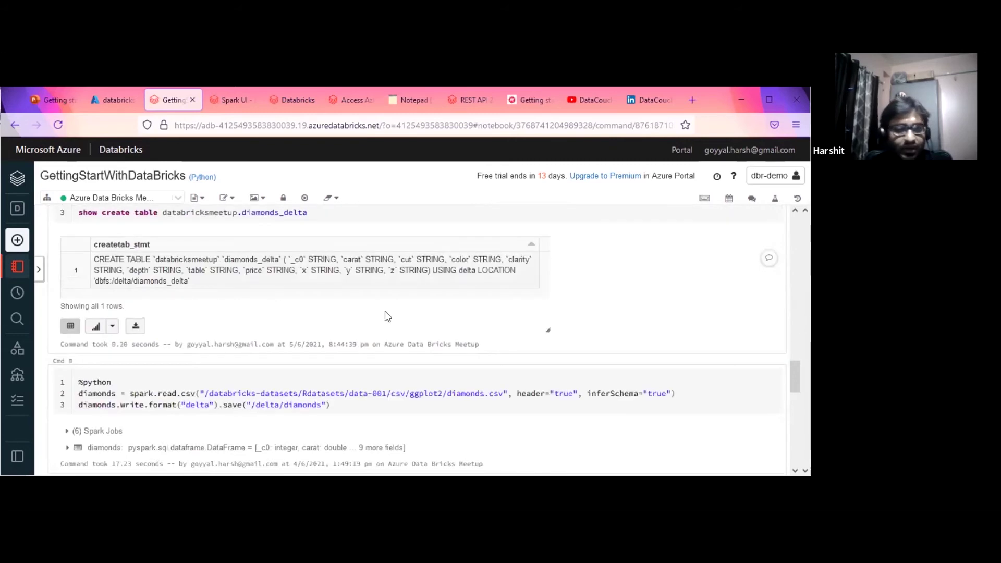
pyautogui.scroll(-3, 219, 310)
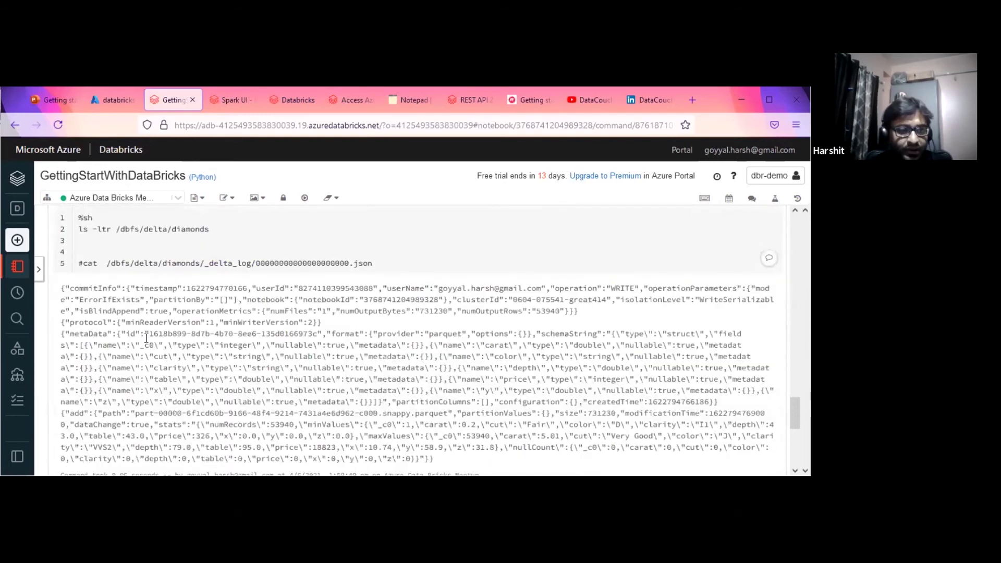
pyautogui.scroll(2, 147, 334)
pyautogui.click(211, 336)
pyautogui.moveTo(209, 336); pyautogui.dragTo(142, 336)
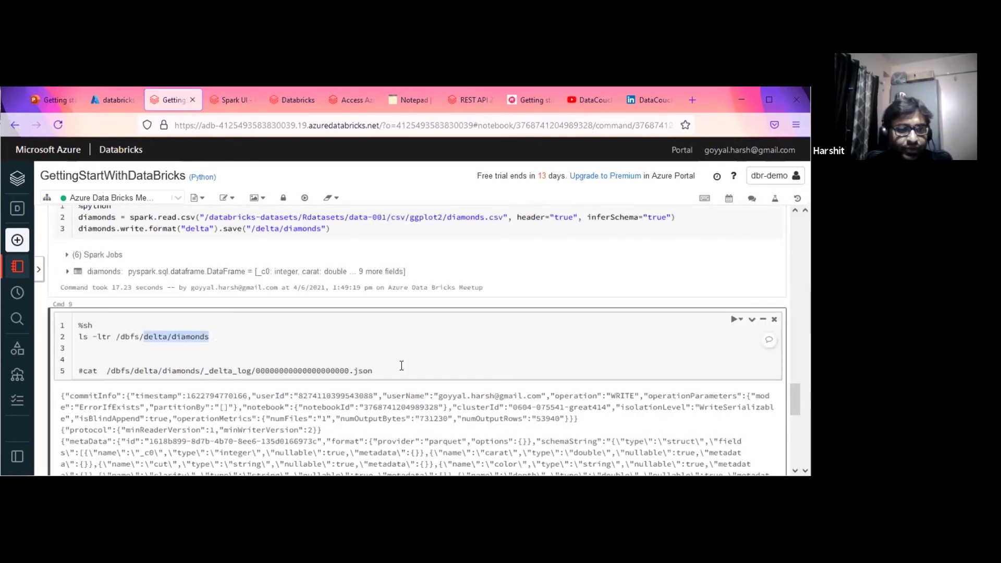
# Change the ls path in the shell cell to /dbfs/delta/diamonds_delta/ and run it to list the table's files.
pyautogui.hotkey('ctrl', 'v')
pyautogui.click(147, 336)
pyautogui.press('BackSpace')
pyautogui.hotkey('shift', 'Return')
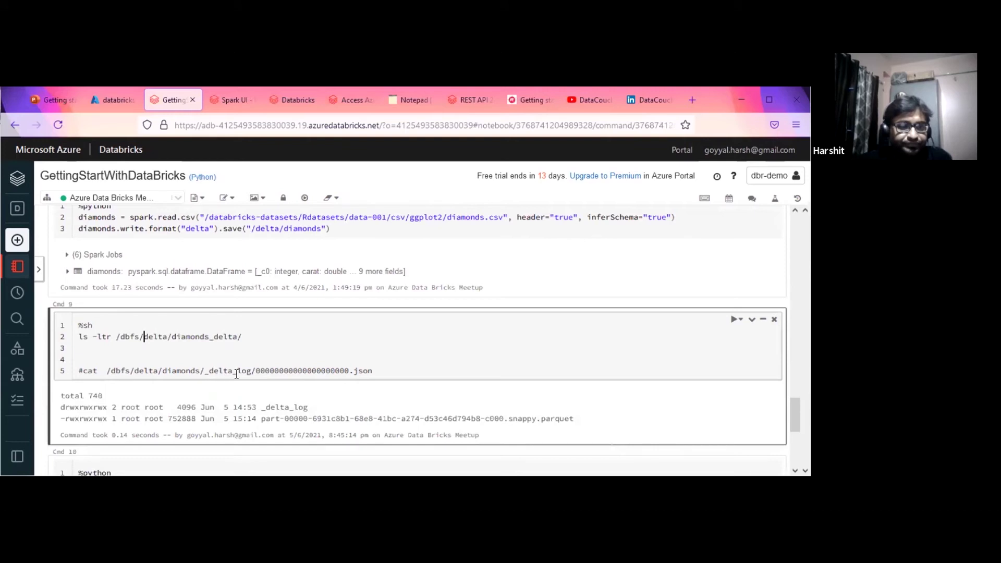
pyautogui.doubleClick(511, 418)
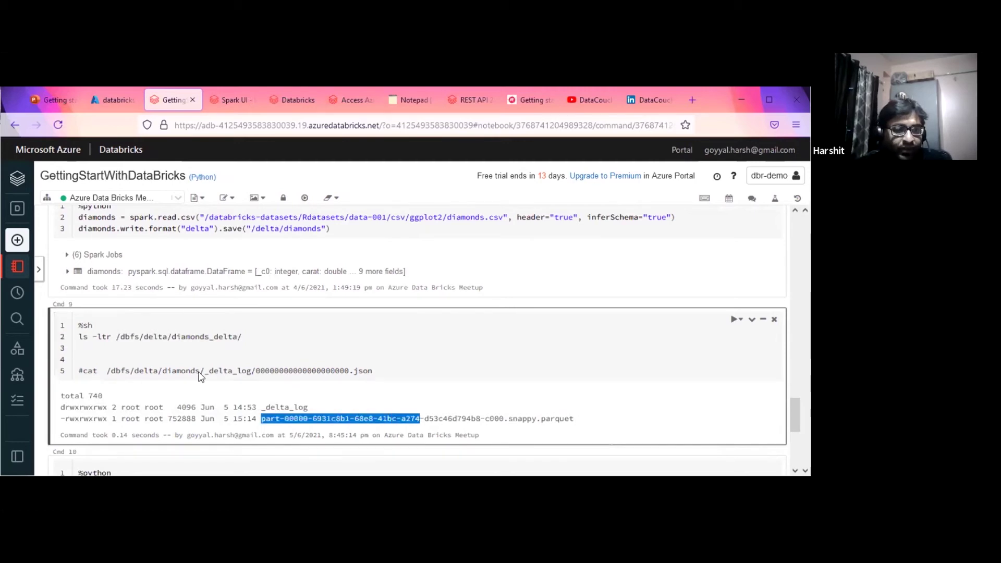
# Append _delta_log to the /dbfs/delta/diamonds_delta/ path in the ls command and run the cell.
pyautogui.click(277, 407)
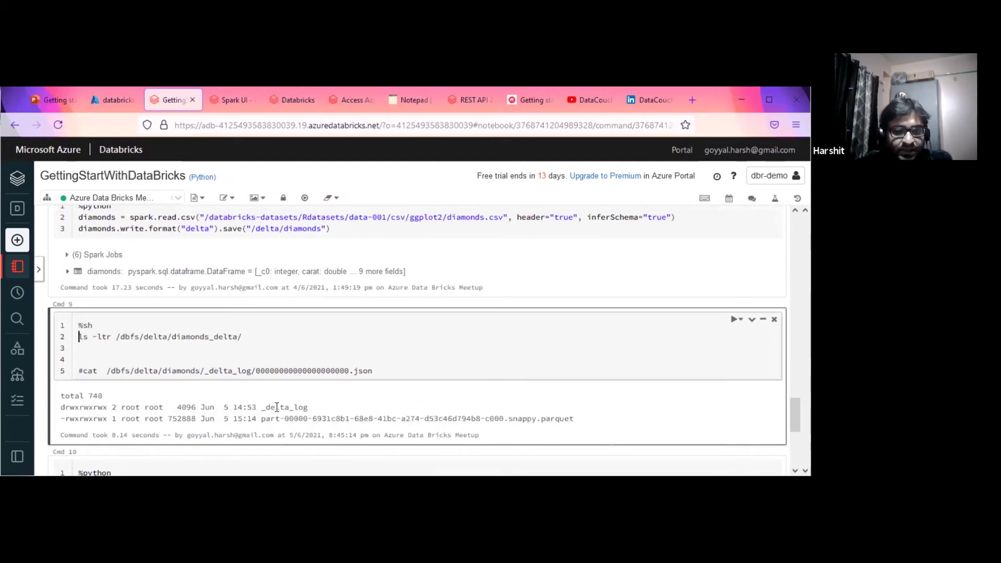
pyautogui.press('End')
pyautogui.moveTo(308, 407); pyautogui.dragTo(261, 407)
pyautogui.hotkey('ctrl', 'c')
pyautogui.click(268, 349)
pyautogui.hotkey('ctrl', 'v')
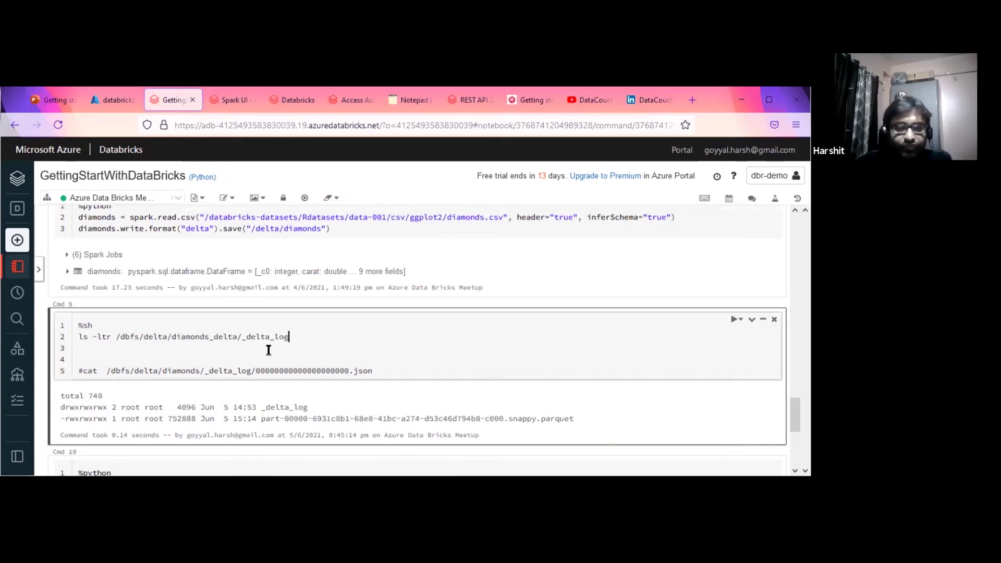
pyautogui.hotkey('ctrl', 'Return')
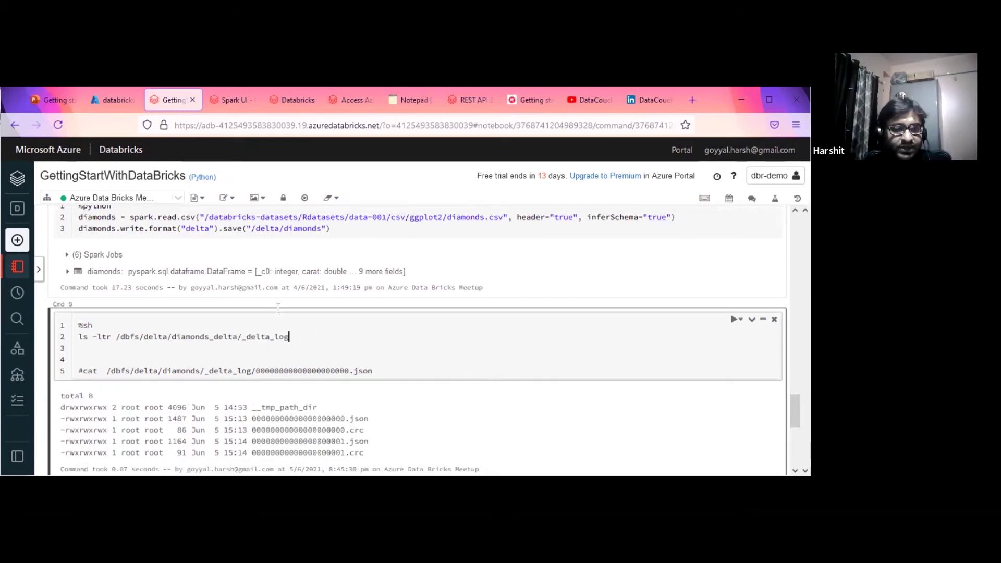
# Examine the timestamps and names of the 00000000000000000000.json and 00000000000000000001.json log files in the listing.
pyautogui.scroll(-2, 341, 321)
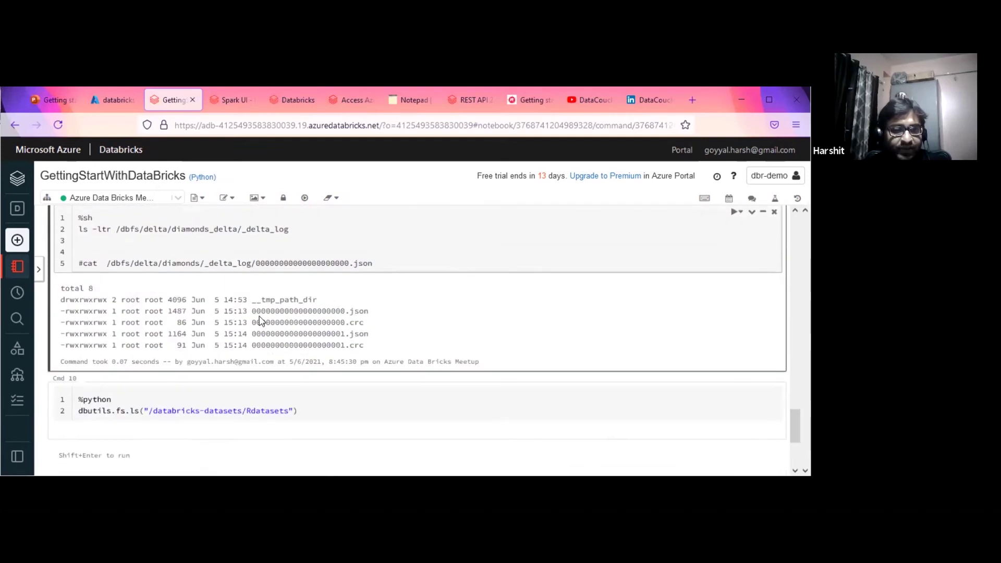
pyautogui.moveTo(251, 311); pyautogui.dragTo(367, 310)
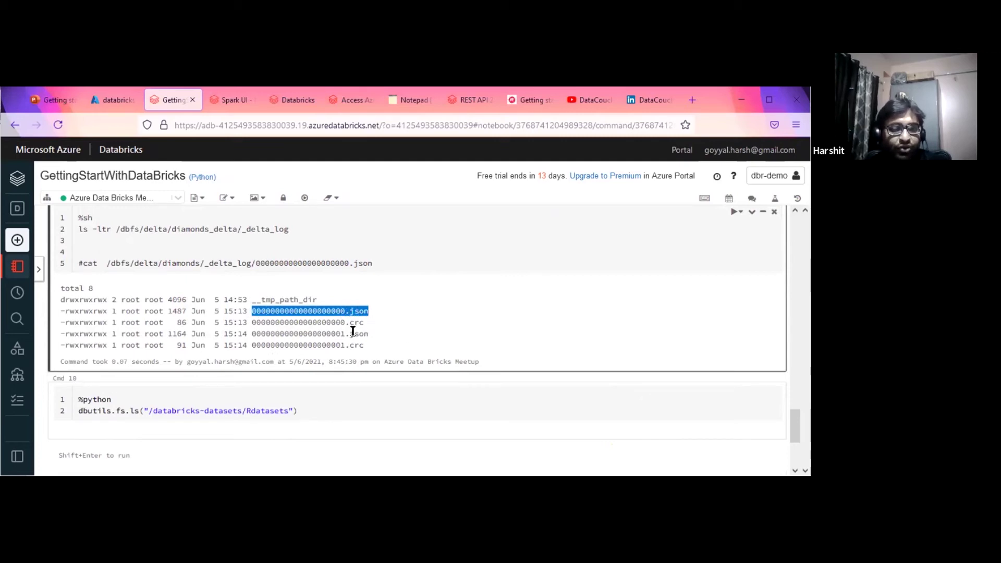
pyautogui.click(258, 332)
pyautogui.moveTo(257, 332); pyautogui.dragTo(381, 343)
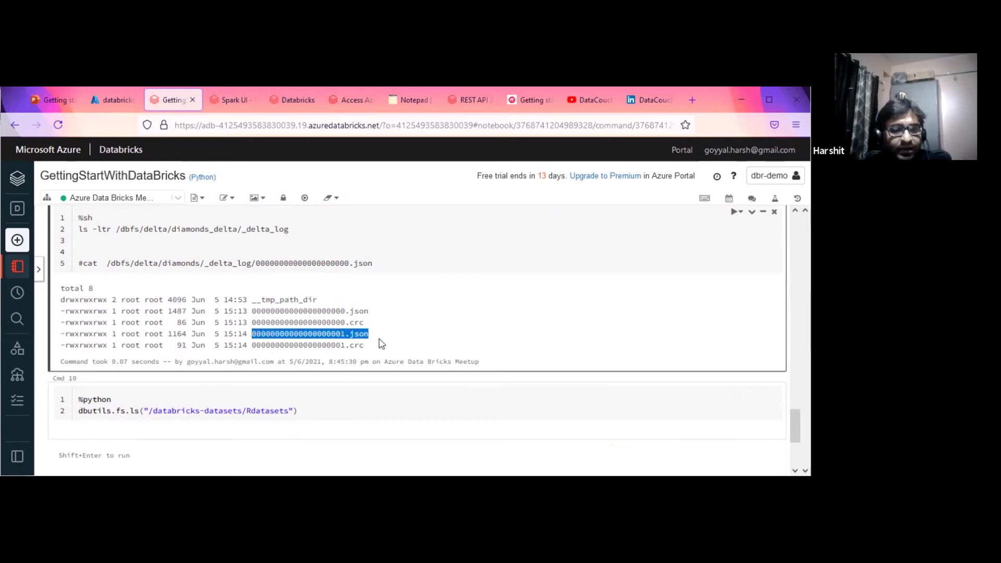
pyautogui.moveTo(226, 309); pyautogui.dragTo(365, 315)
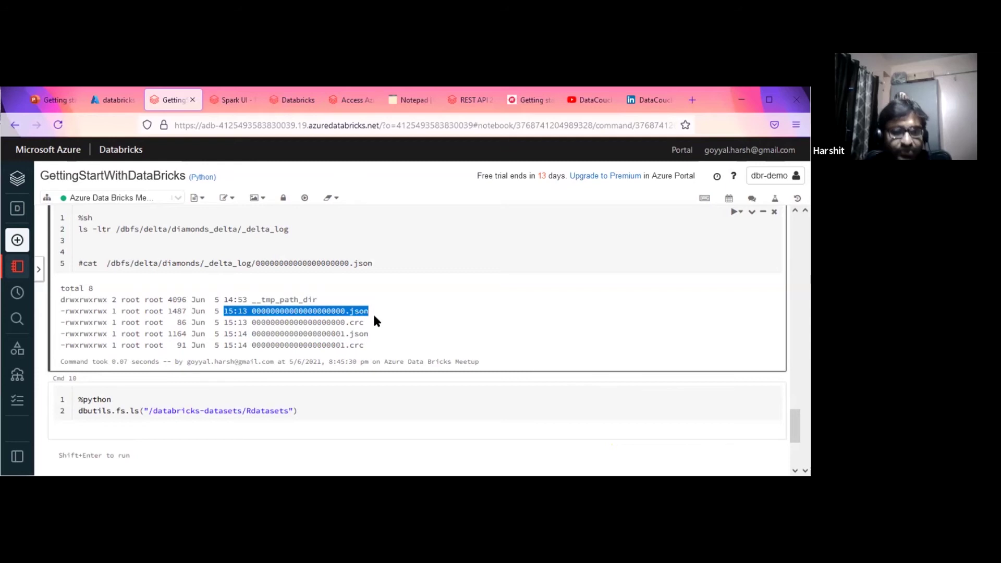
pyautogui.scroll(1, 319, 322)
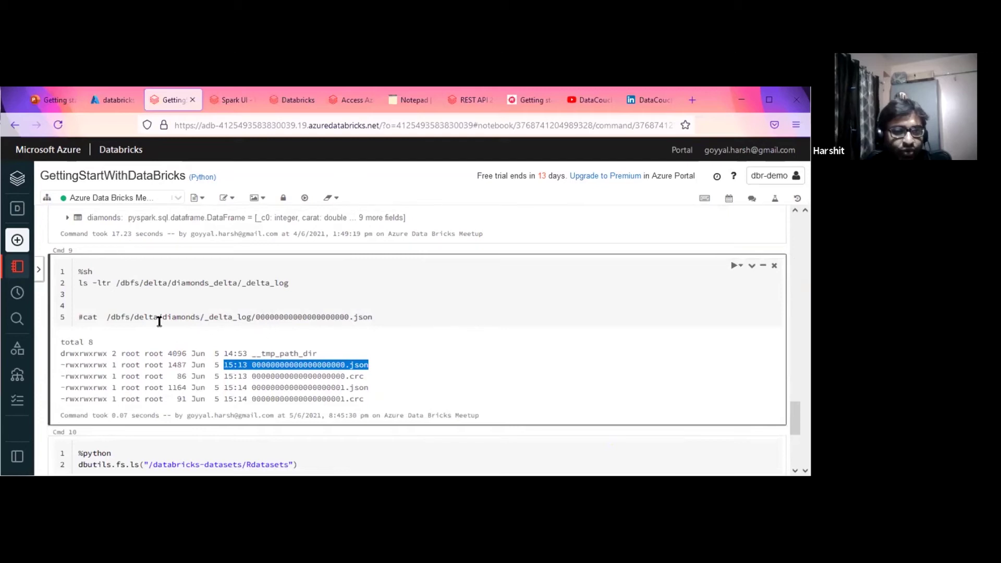
pyautogui.click(225, 319)
pyautogui.moveTo(225, 366); pyautogui.dragTo(370, 365)
pyautogui.moveTo(222, 388); pyautogui.dragTo(349, 388)
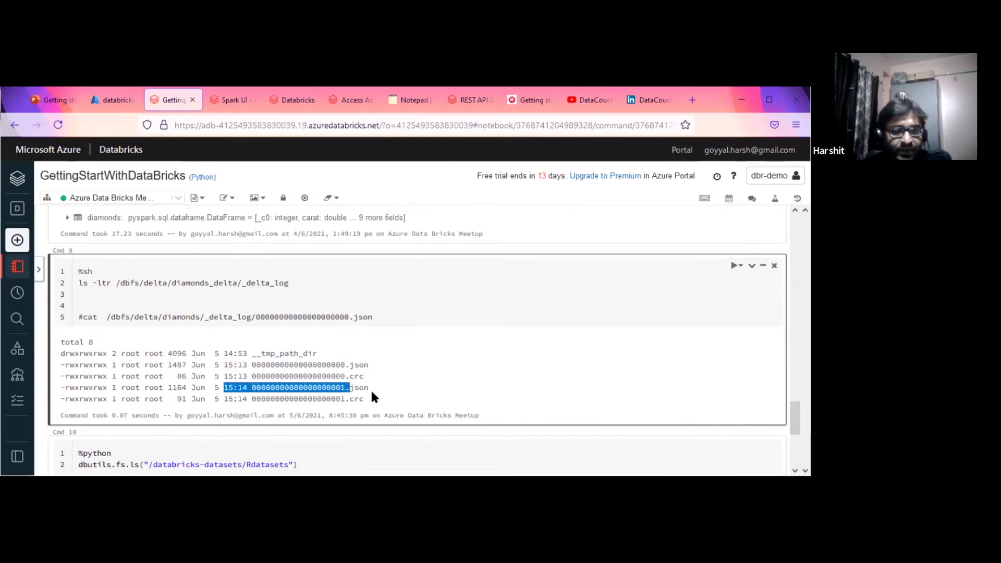
# Comment out the ls line and uncomment the cat line, running the cell to print /dbfs/delta/diamonds/_delta_log/00000000000000000000.json.
pyautogui.click(82, 317)
pyautogui.press('BackSpace')
pyautogui.press('Up')
pyautogui.press('Up')
pyautogui.press('Up')
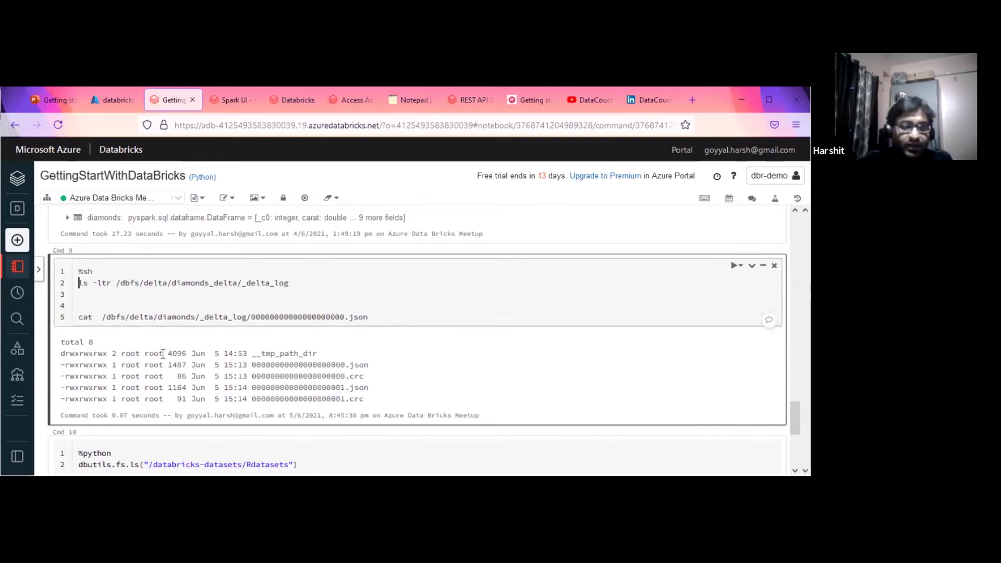
pyautogui.write('#')
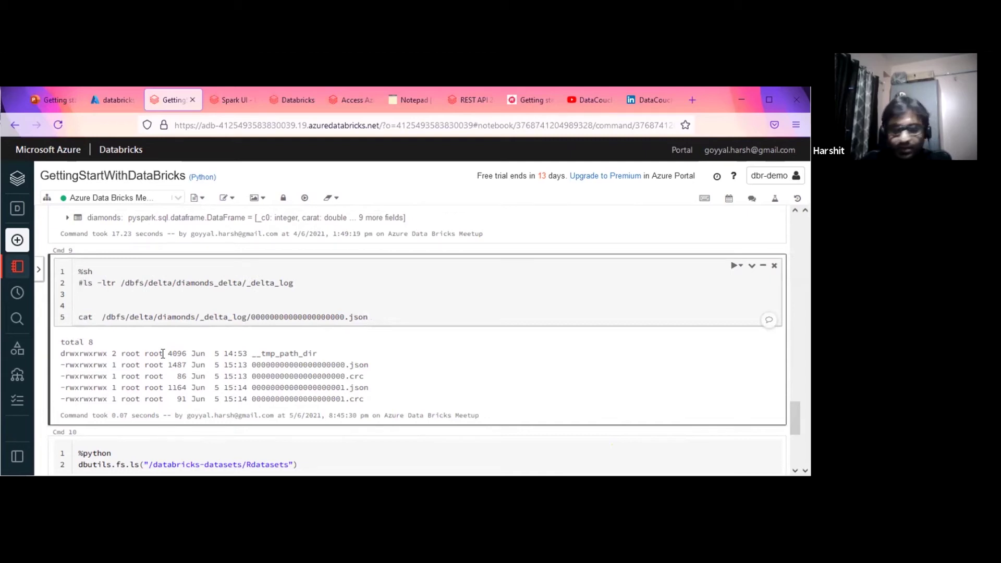
pyautogui.hotkey('ctrl', 'Return')
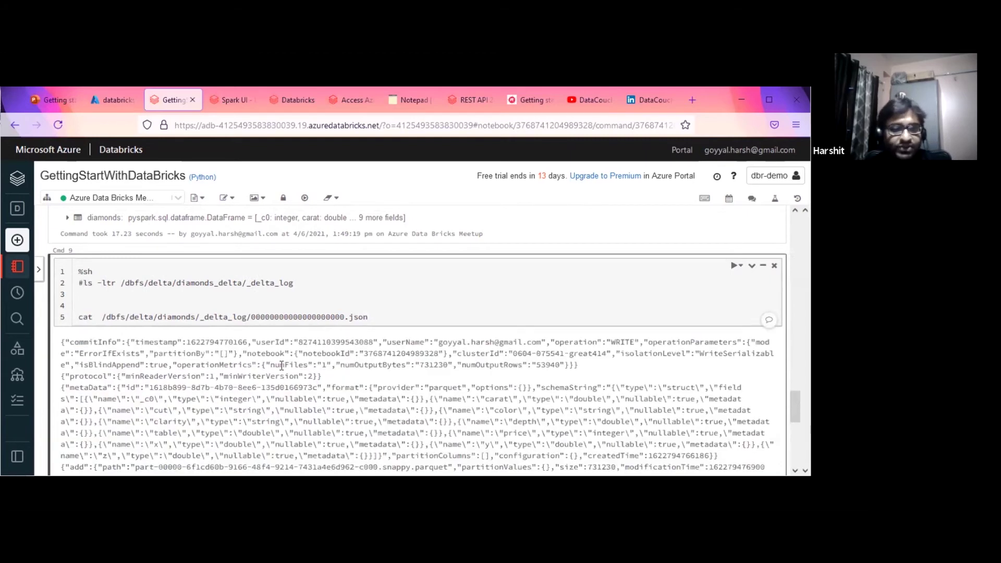
# Copy the complete JSON log output of the cell and switch to the online Notepad page.
pyautogui.scroll(-2, 493, 404)
pyautogui.moveTo(431, 405); pyautogui.dragTo(58, 233)
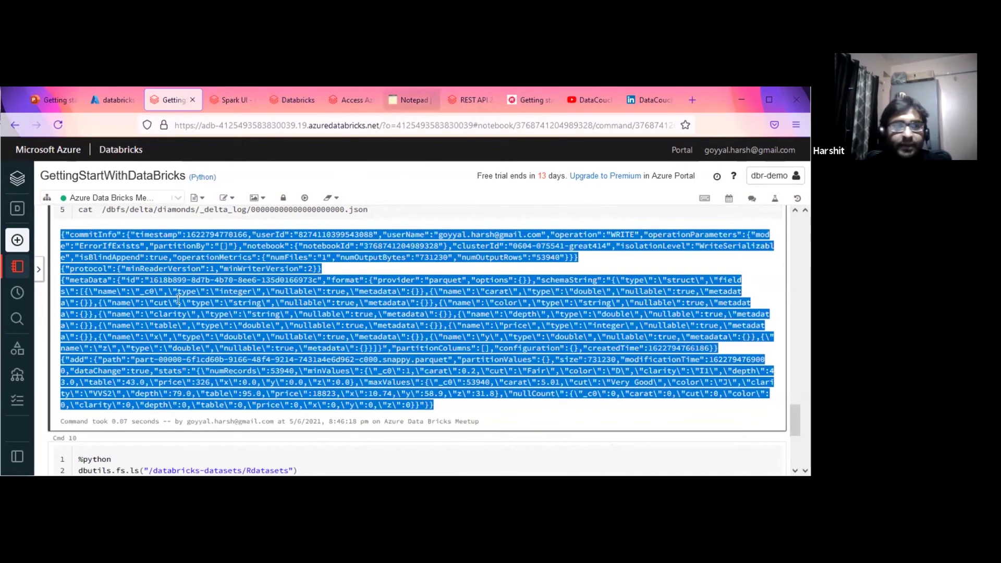
pyautogui.hotkey('ctrl', 'Tab')
# Add blank lines above the %Python code in the notepad and paste the JSON log output there.
pyautogui.press('Return')
pyautogui.press('Return')
pyautogui.press('Return')
pyautogui.press('Return')
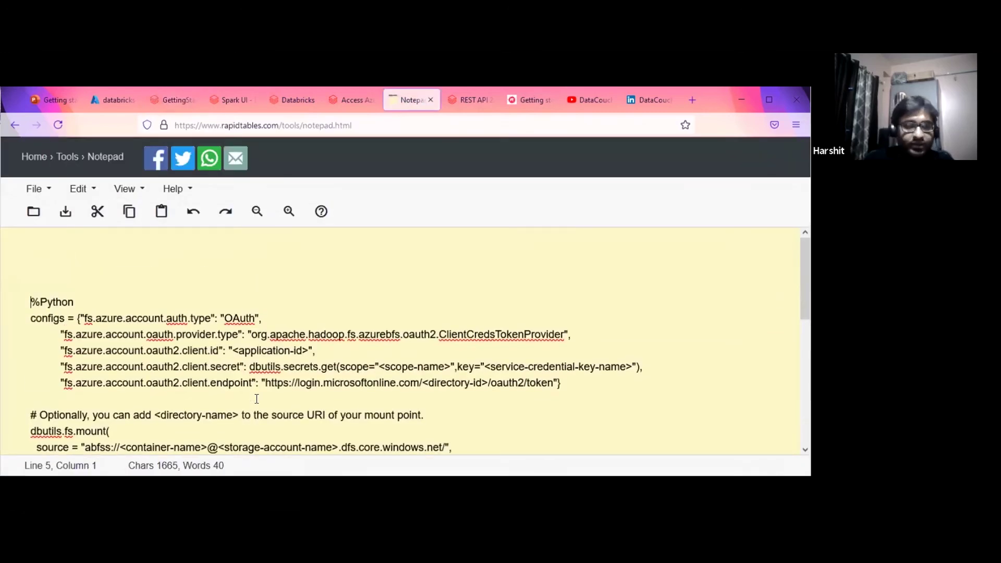
pyautogui.press('Return')
pyautogui.press('Return')
pyautogui.press('Return')
pyautogui.press('Return')
pyautogui.press('Return')
pyautogui.press('Return')
pyautogui.press('Return')
pyautogui.press('Up')
pyautogui.press('Up')
pyautogui.press('Up')
pyautogui.press('Up')
pyautogui.press('Up')
pyautogui.press('Up')
pyautogui.hotkey('ctrl', 'v')
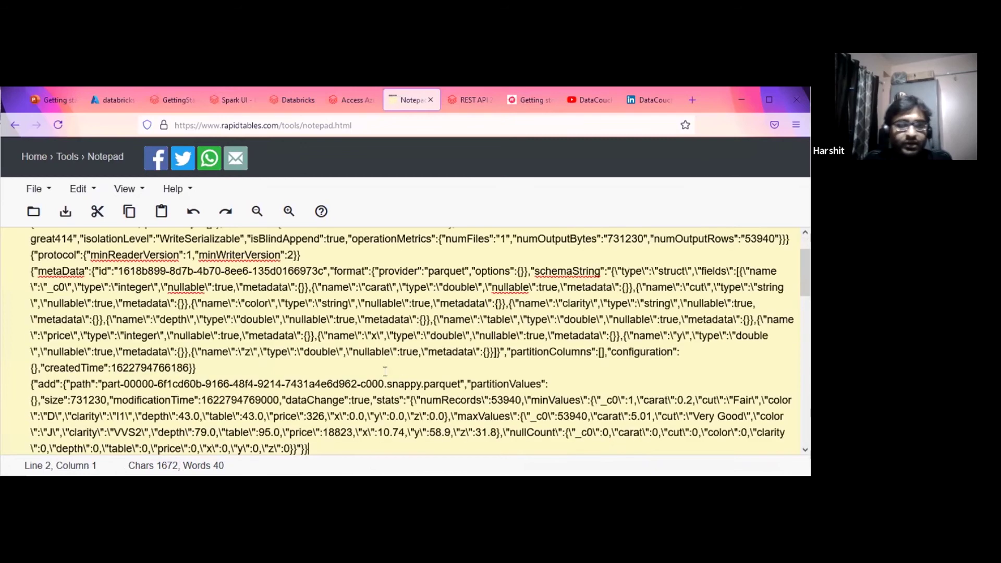
# Examine the pasted log's commitInfo, timestamp, operationMetrics, metaData, schemaString and add entries.
pyautogui.scroll(1, 30, 252)
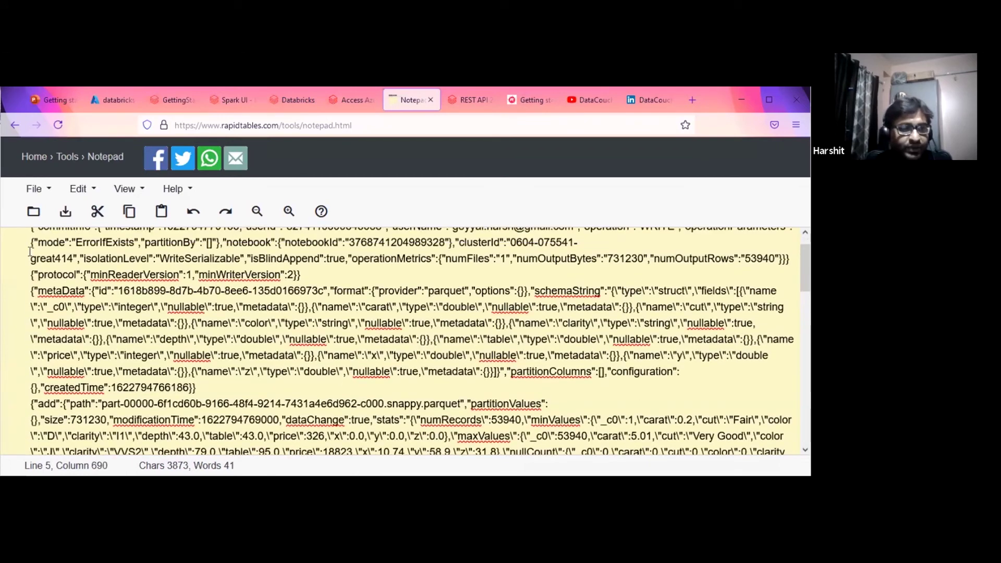
pyautogui.scroll(2, 33, 255)
pyautogui.moveTo(300, 302); pyautogui.dragTo(32, 253)
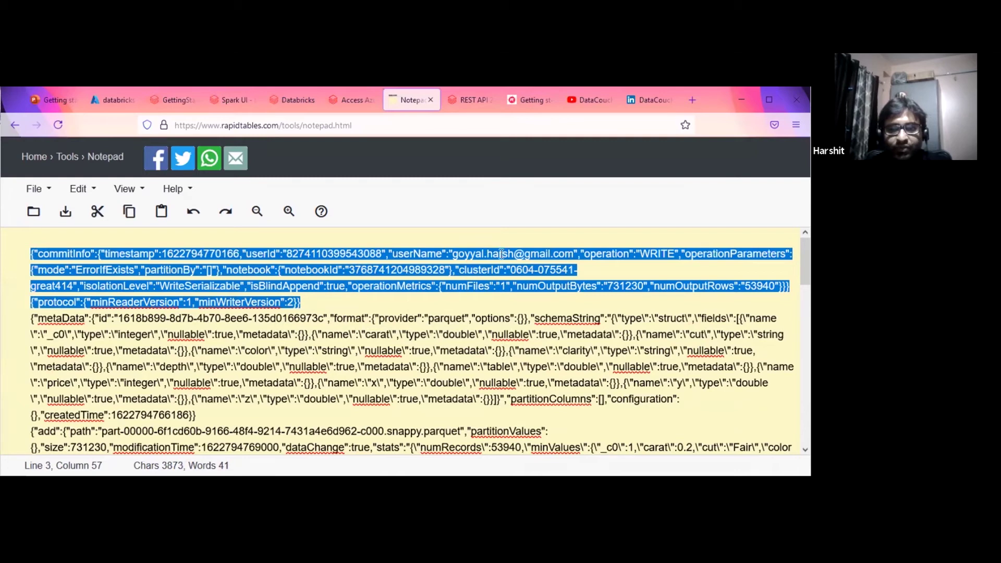
pyautogui.doubleClick(128, 254)
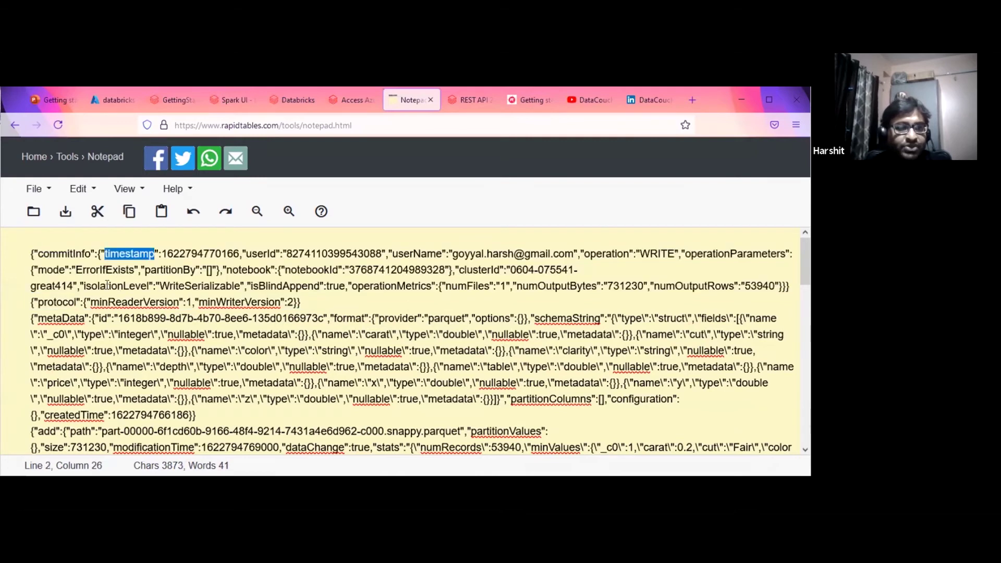
pyautogui.doubleClick(392, 286)
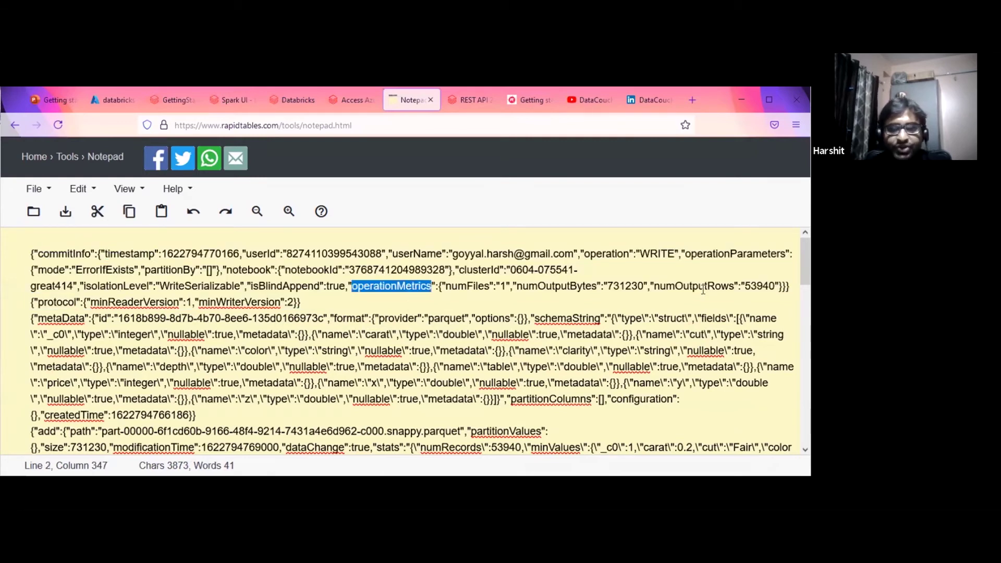
pyautogui.scroll(-5, 341, 275)
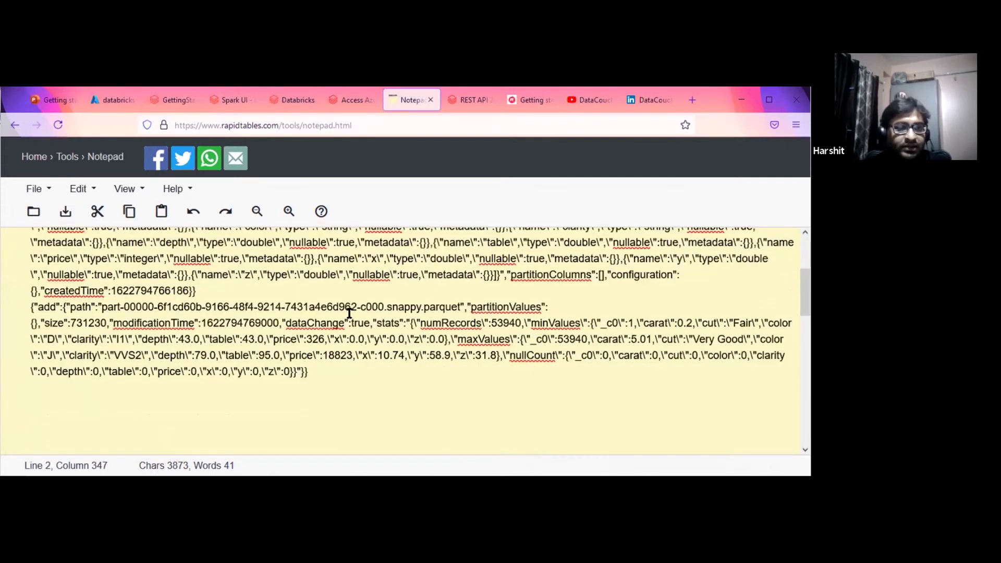
pyautogui.scroll(2, 28, 250)
pyautogui.moveTo(98, 282); pyautogui.dragTo(232, 342)
pyautogui.click(233, 341)
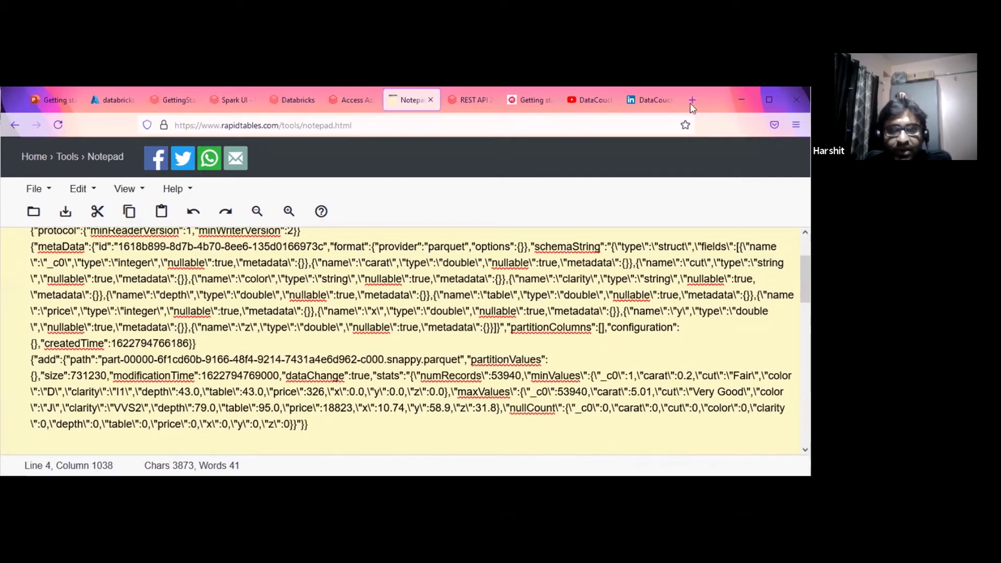
pyautogui.doubleClick(564, 247)
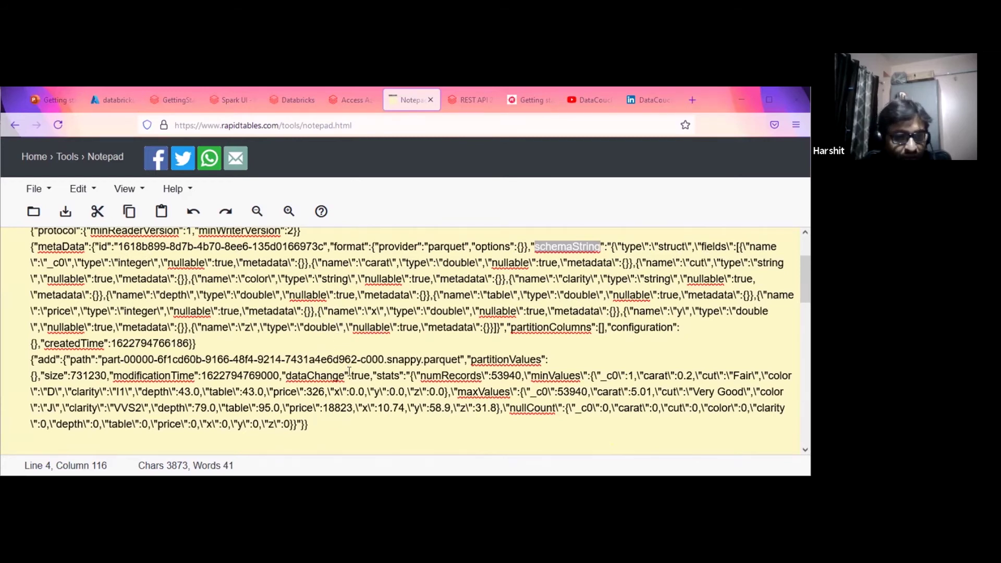
pyautogui.scroll(3, 316, 360)
pyautogui.scroll(-3, 331, 343)
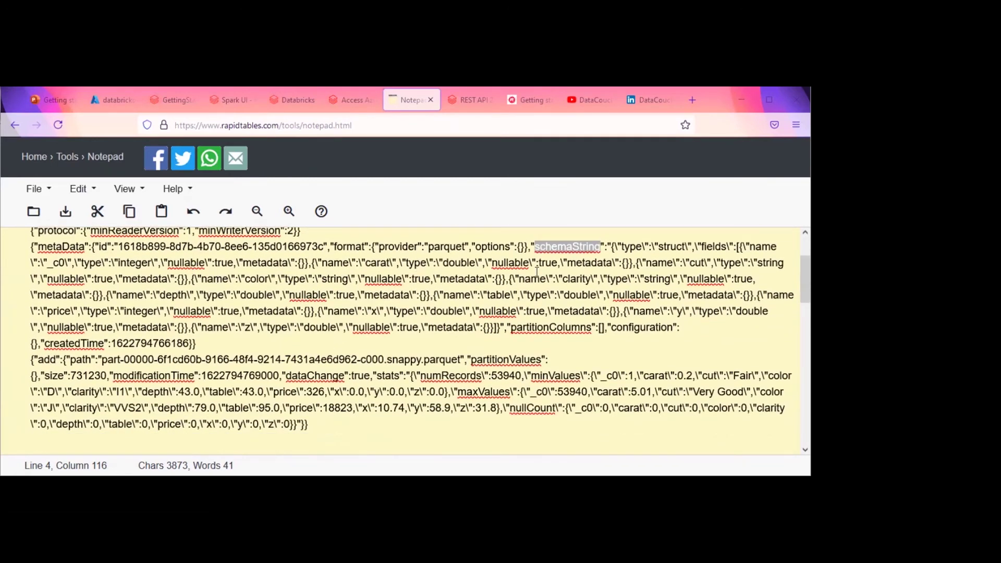
pyautogui.scroll(3, 365, 240)
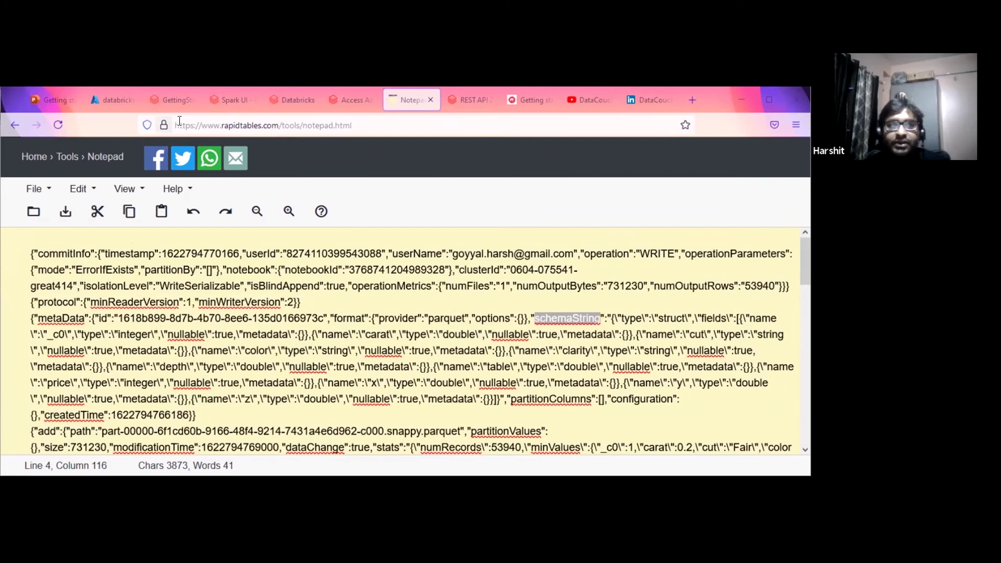
# Return to the Databricks notebook and run the cat command with the file name changed to 00000000000000000001.json.
pyautogui.hotkey('ctrl', 'Tab')
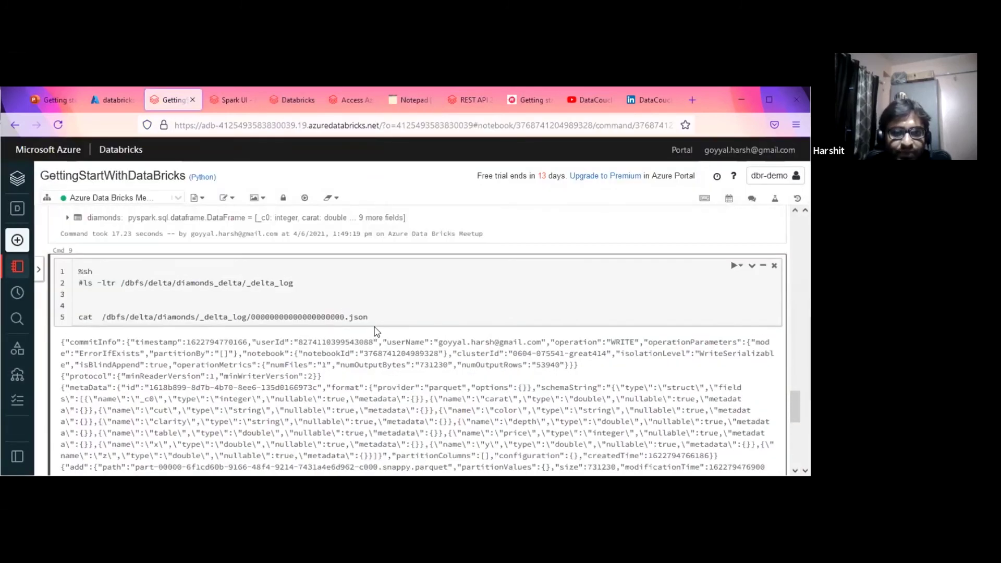
pyautogui.hotkey('shift', 'Return')
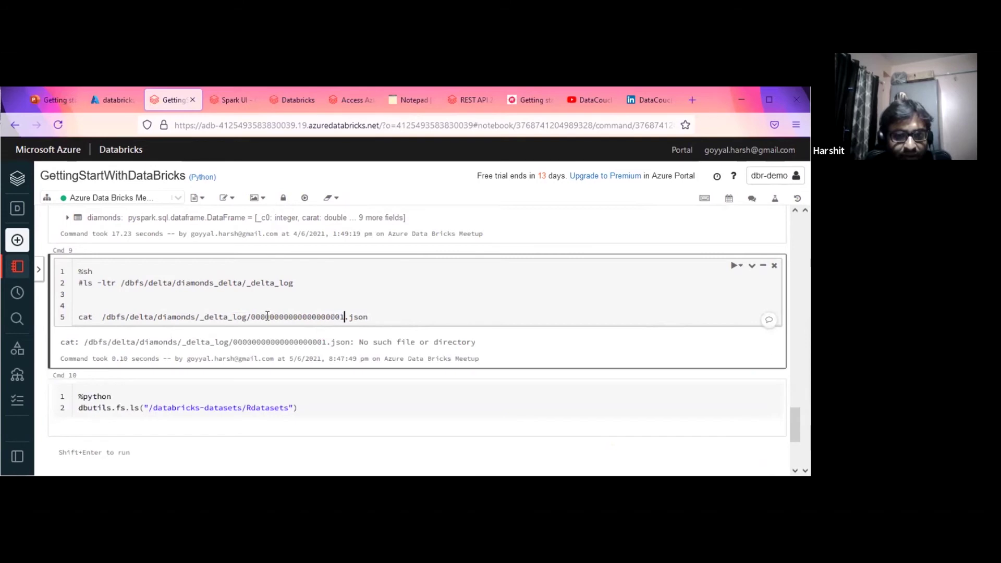
# Comment out the cat line and uncomment the ls line, running the cell to list /dbfs/delta/diamonds_delta/_delta_log again.
pyautogui.press('Up')
pyautogui.press('Up')
pyautogui.press('Up')
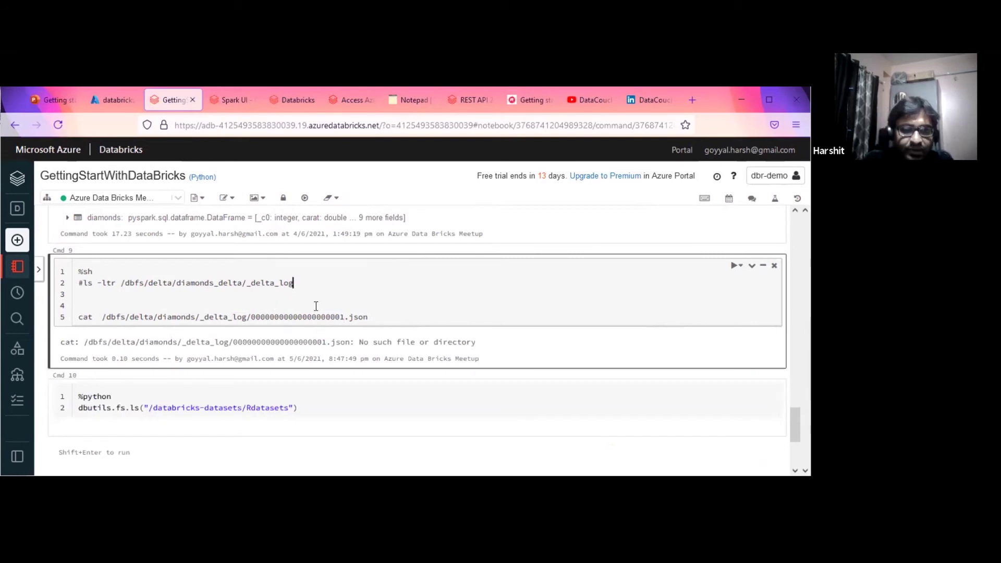
pyautogui.press('Home')
pyautogui.press('Down')
pyautogui.press('Down')
pyautogui.press('Down')
pyautogui.write('#')
pyautogui.press('Up')
pyautogui.press('Up')
pyautogui.press('Up')
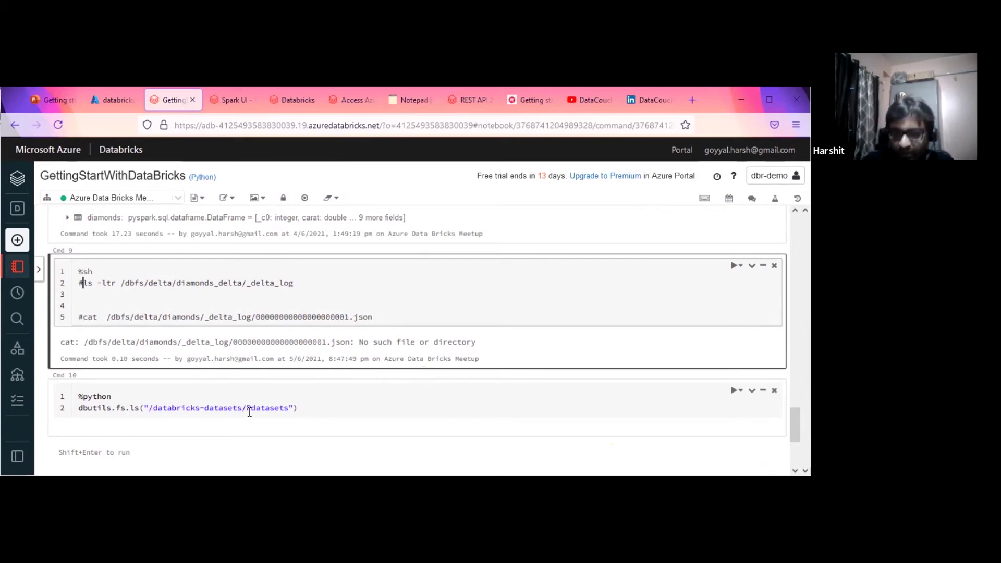
pyautogui.press('BackSpace')
pyautogui.hotkey('ctrl', 'Return')
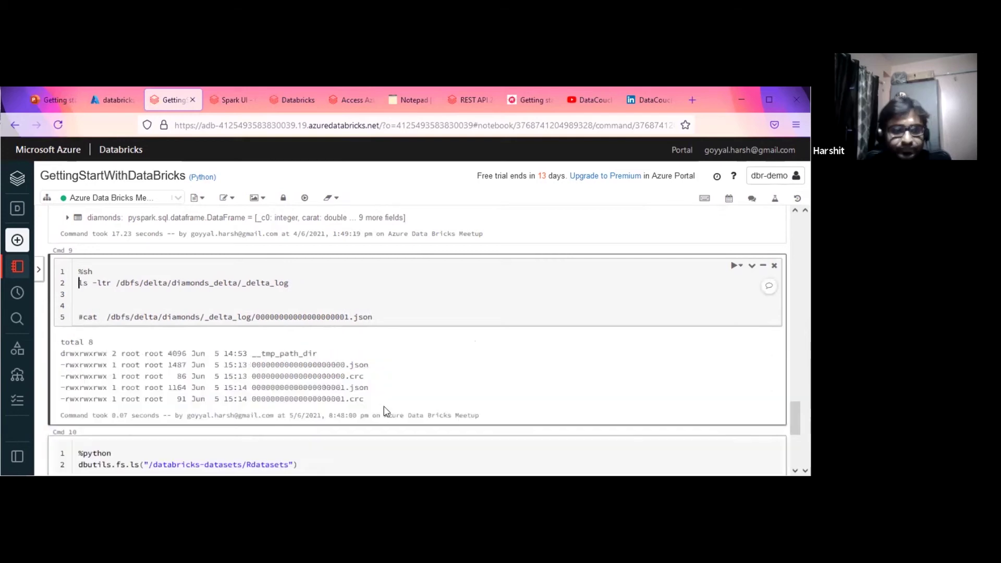
# Replace the file name in the commented cat line with 00000000000000000001.json copied from the listing.
pyautogui.moveTo(370, 388); pyautogui.dragTo(253, 388)
pyautogui.hotkey('ctrl', 'c')
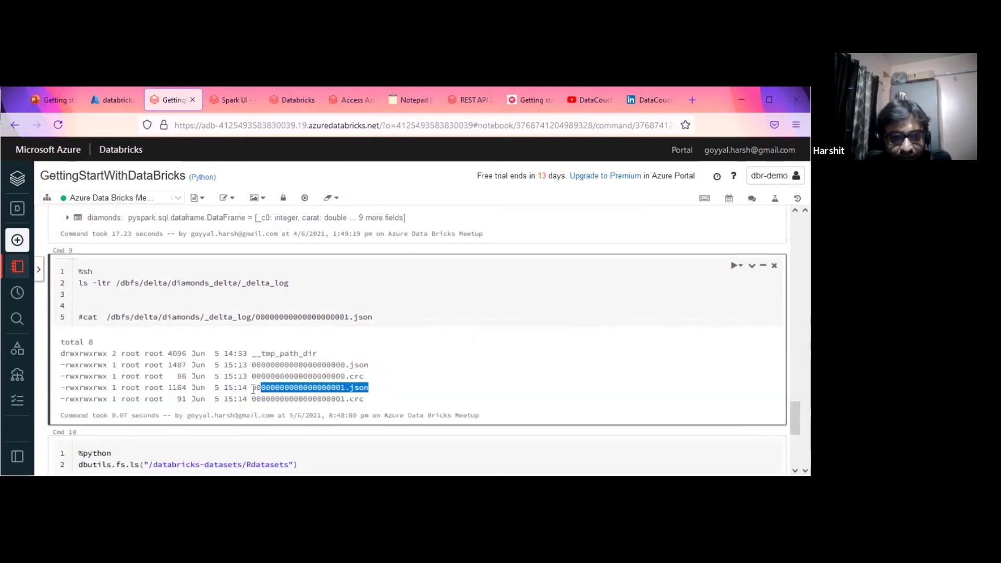
pyautogui.moveTo(373, 318); pyautogui.dragTo(257, 316)
pyautogui.hotkey('ctrl', 'v')
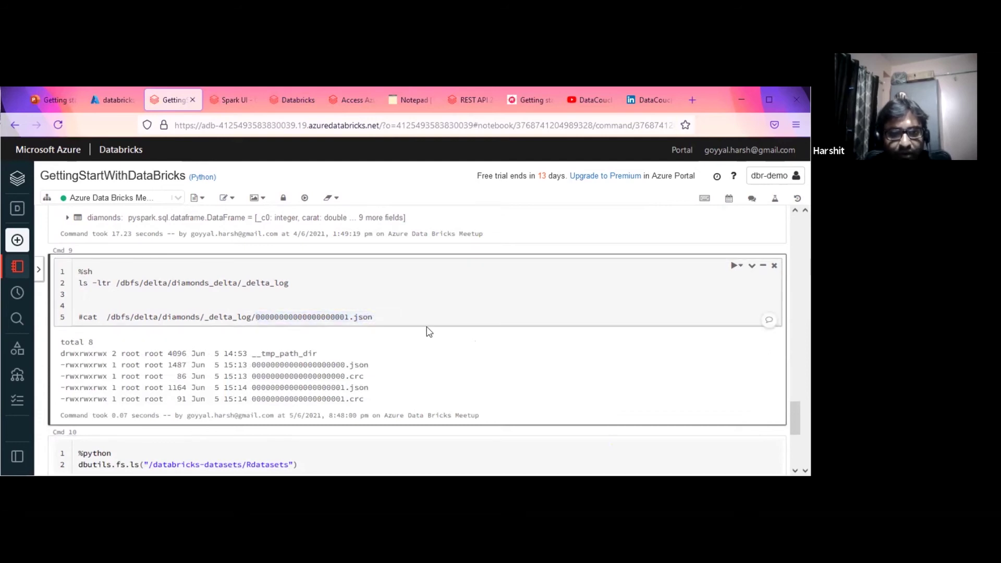
# Disable the ls line again and run the uncommented cat command on /dbfs/delta/diamonds/_delta_log/00000000000000000001.json, removing the extra space before the path.
pyautogui.click(79, 282)
pyautogui.write('#')
pyautogui.click(85, 317)
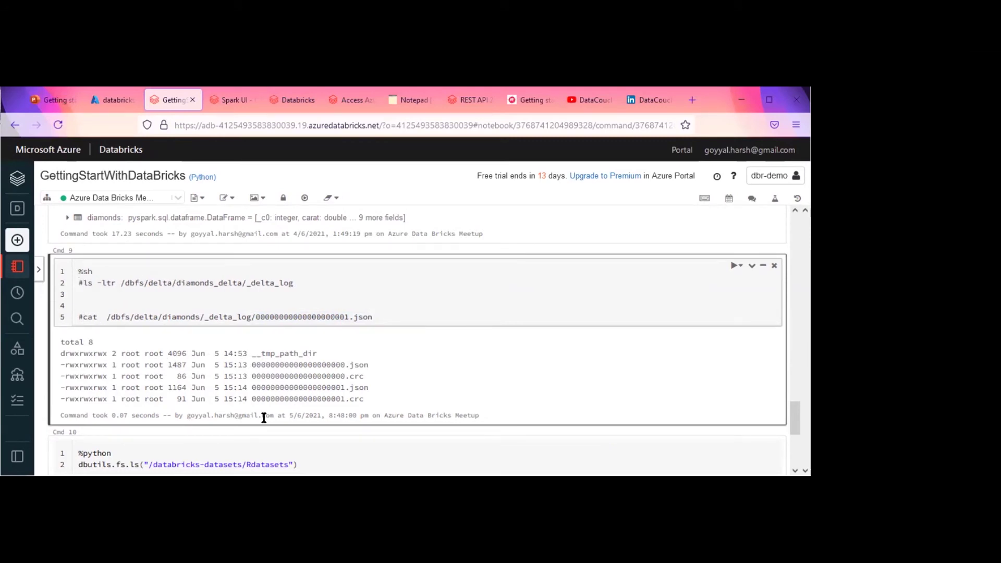
pyautogui.press('BackSpace')
pyautogui.press('Delete')
pyautogui.hotkey('ctrl', 'Return')
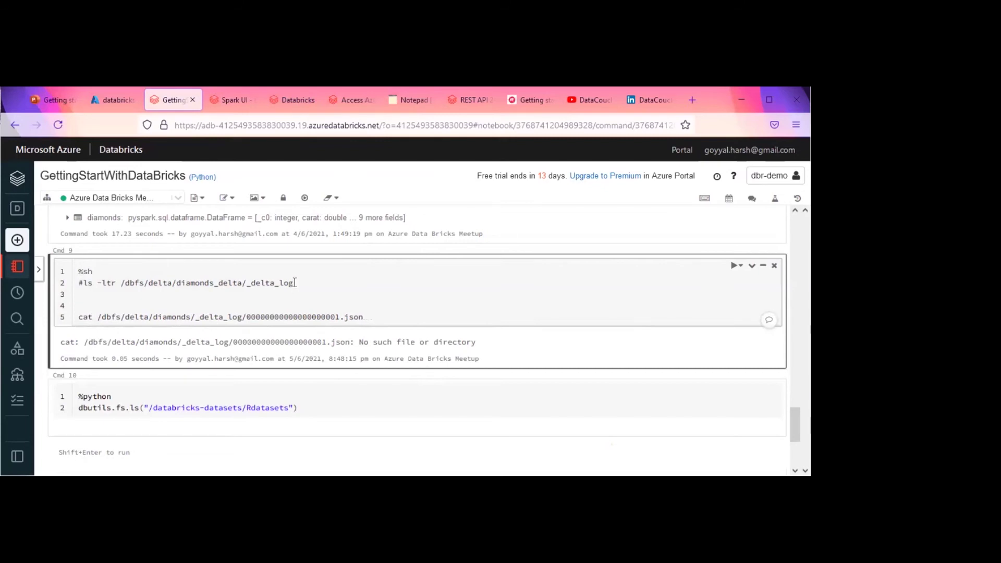
# Uncomment the ls line, comment out the cat line, and run the cell to list /dbfs/delta/diamonds_delta/_delta_log.
pyautogui.click(81, 283)
pyautogui.press('BackSpace')
pyautogui.write('#')
pyautogui.hotkey('ctrl', 'Return')
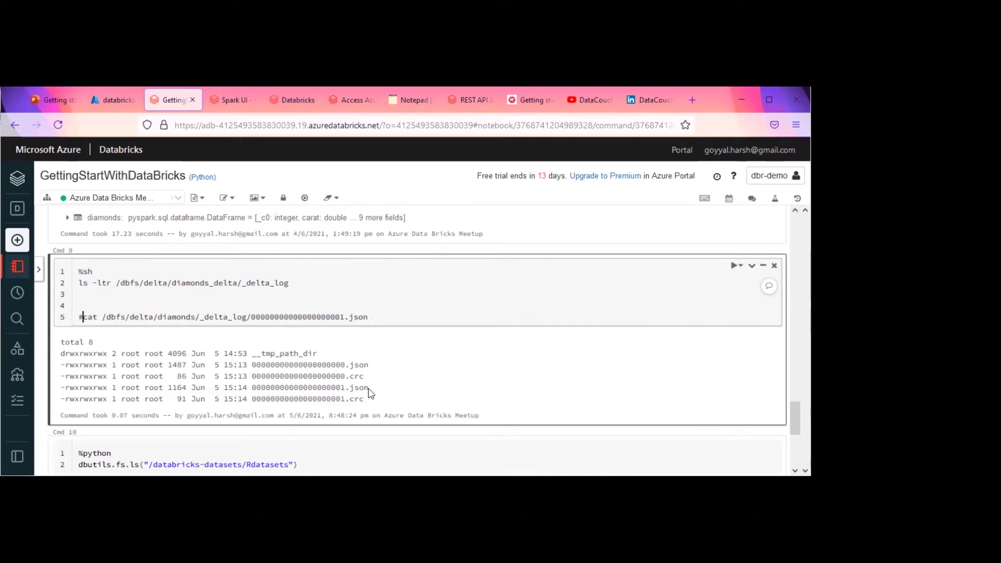
# Append /00000000000000000001.json, copied from the listing, to the ls path and run the cell.
pyautogui.moveTo(368, 388); pyautogui.dragTo(256, 388)
pyautogui.hotkey('ctrl', 'c')
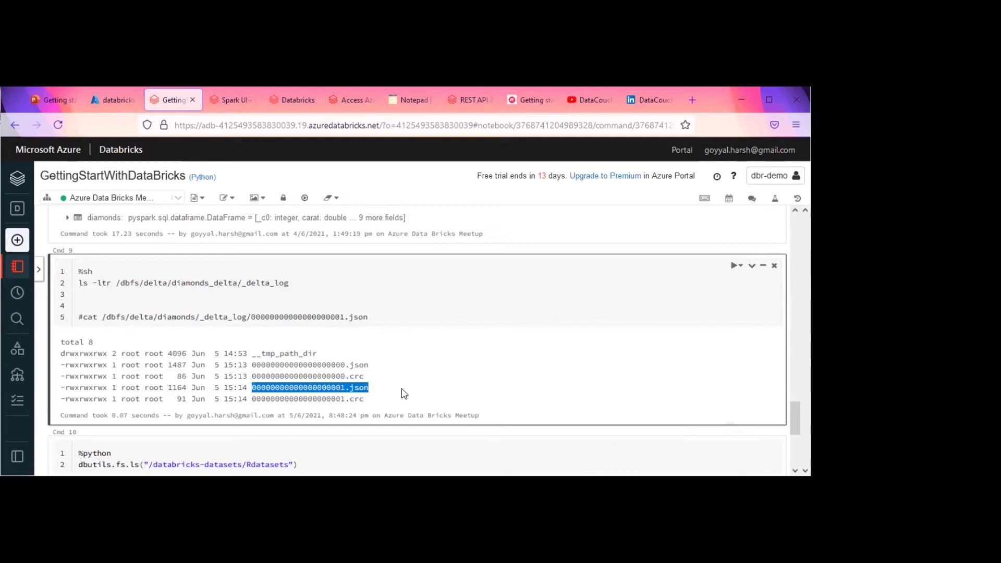
pyautogui.moveTo(368, 317); pyautogui.dragTo(278, 317)
pyautogui.click(286, 282)
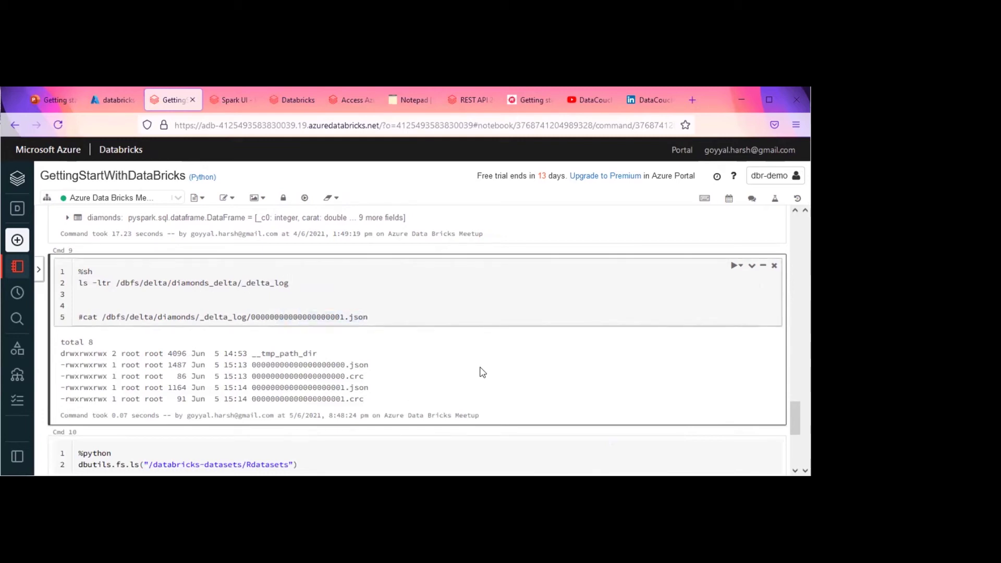
pyautogui.write('/00000000000000000001.json')
pyautogui.hotkey('ctrl', 'v')
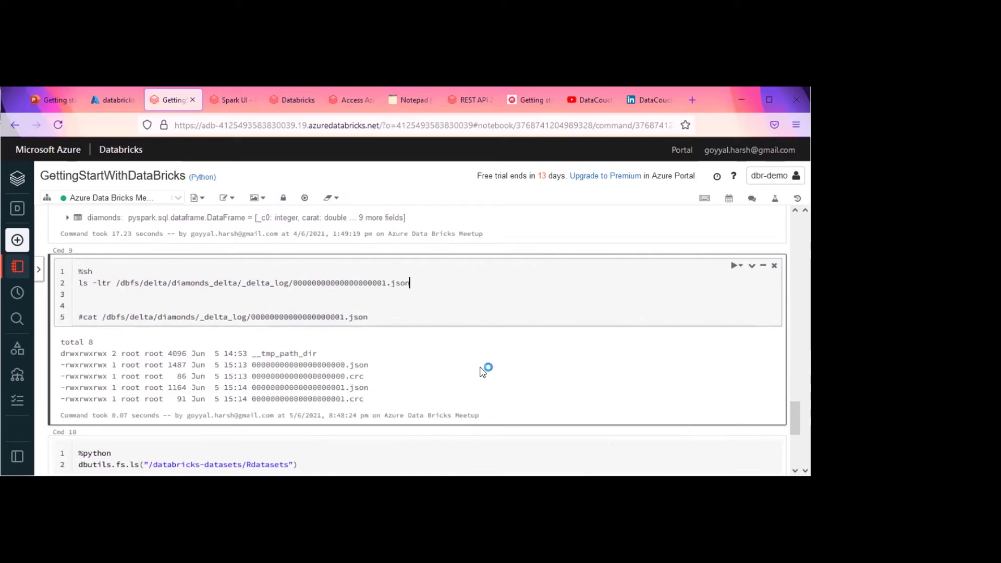
pyautogui.hotkey('ctrl', 'Return')
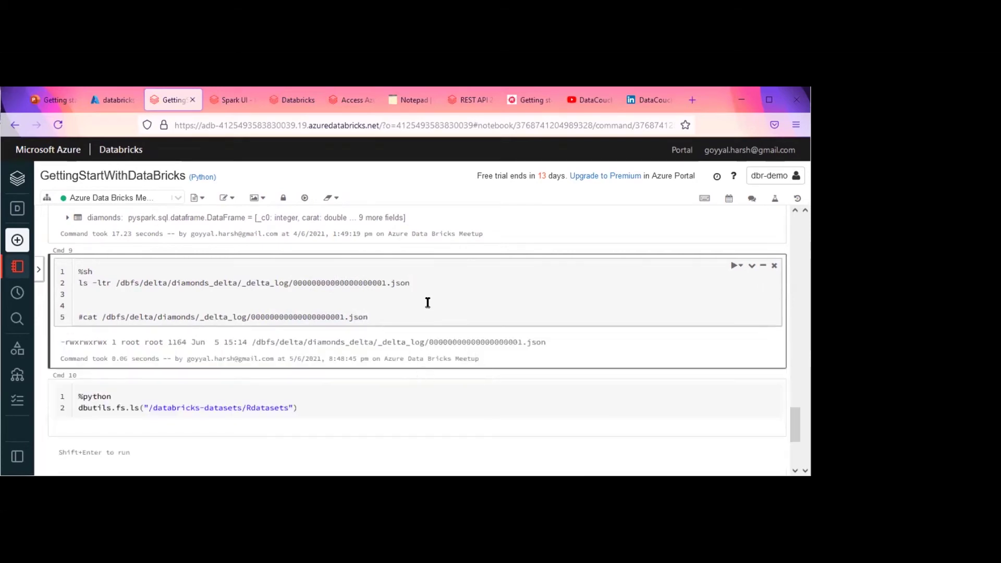
# Replace the cat command's path with /dbfs/delta/diamonds_delta/_delta_log/00000000000000000001.json copied from the ls line.
pyautogui.moveTo(226, 283); pyautogui.dragTo(116, 283)
pyautogui.hotkey('ctrl', 'c')
pyautogui.moveTo(102, 317); pyautogui.dragTo(368, 317)
pyautogui.hotkey('ctrl', 'v')
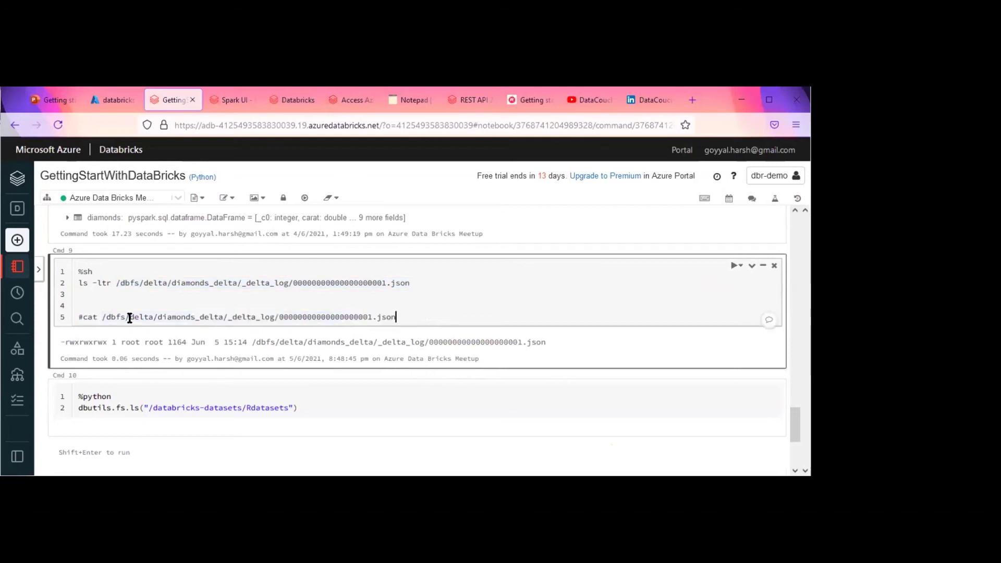
# Comment out the ls line and uncomment the cat line, running the cell to print the log file.
pyautogui.click(80, 284)
pyautogui.write('#')
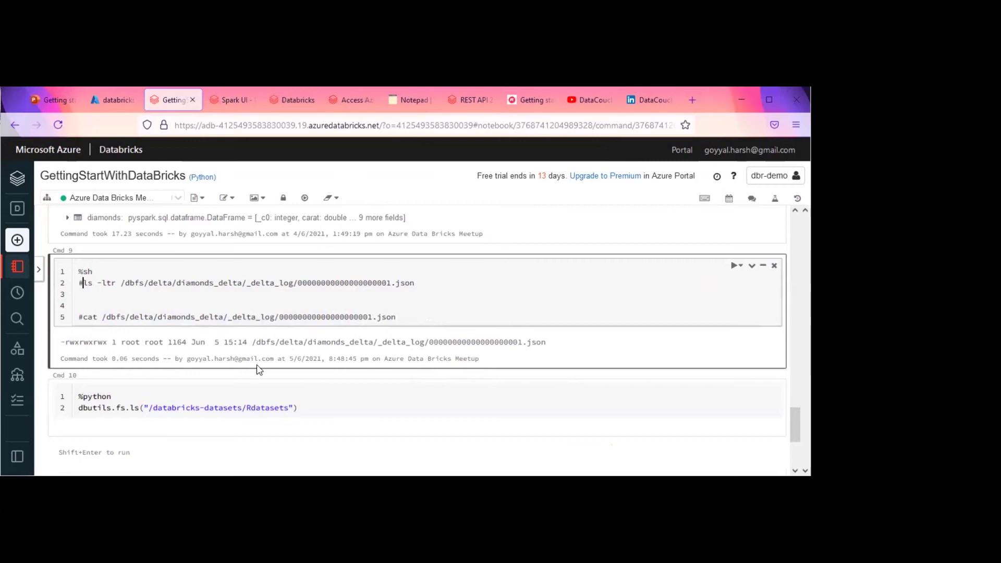
pyautogui.press('BackSpace')
pyautogui.hotkey('shift', 'Return')
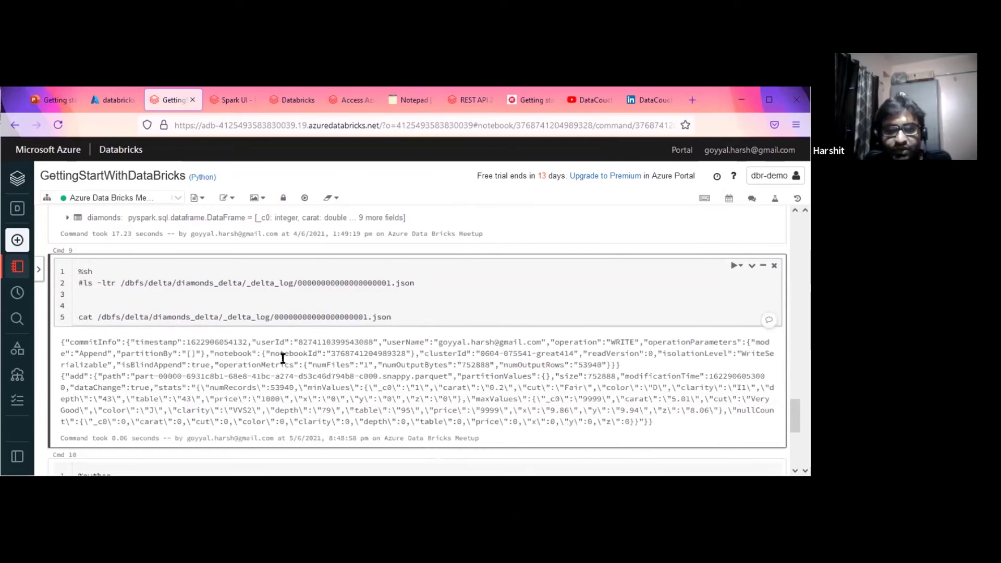
# Copy the entire JSON output of the cat command, from commitInfo through the end of the add entry.
pyautogui.moveTo(324, 438); pyautogui.dragTo(60, 342)
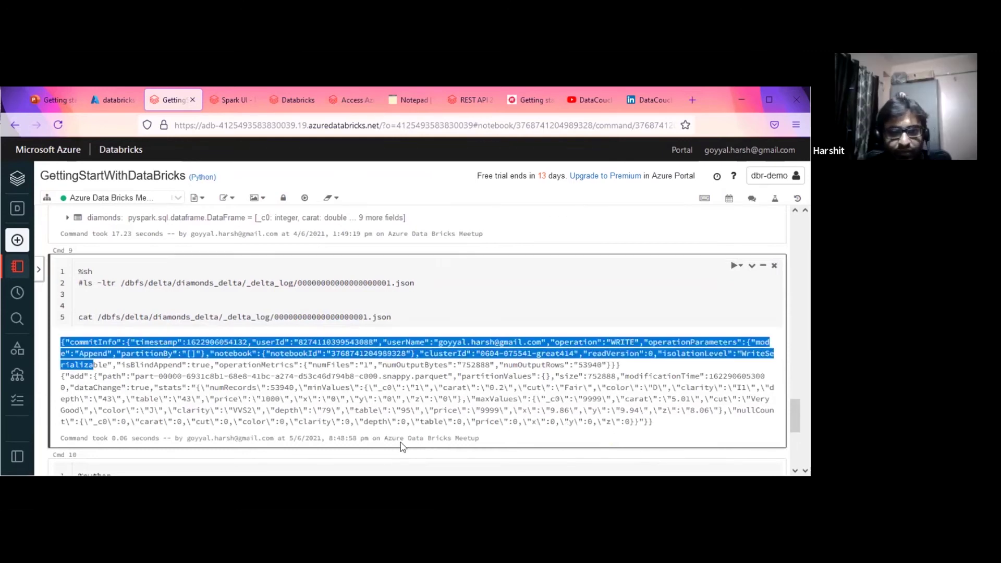
pyautogui.scroll(-2, 591, 292)
pyautogui.moveTo(653, 314); pyautogui.dragTo(61, 235)
pyautogui.hotkey('ctrl', 'c')
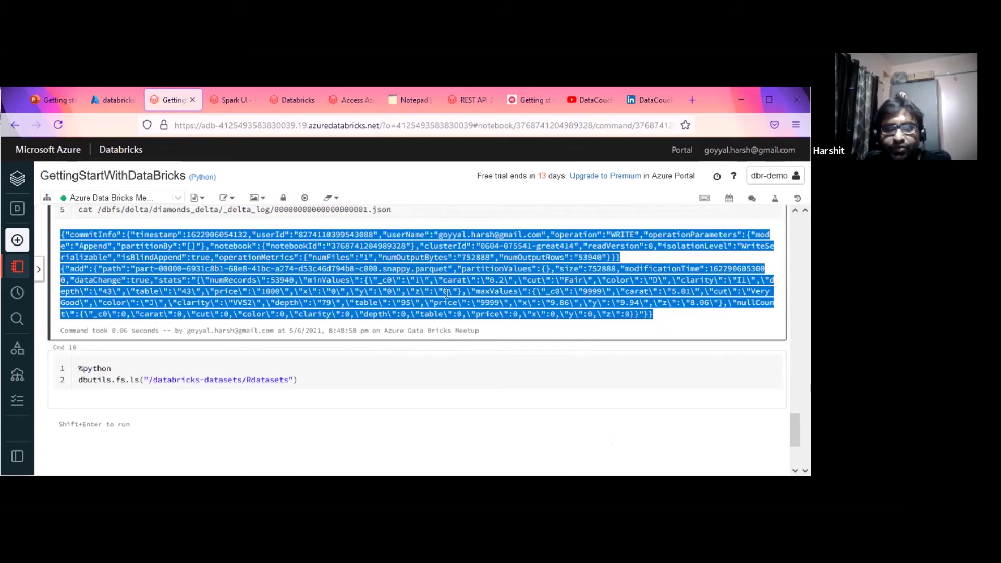
# Switch to the online Notepad page and paste the copied JSON below the first transaction log.
pyautogui.hotkey('alt', 'Tab')
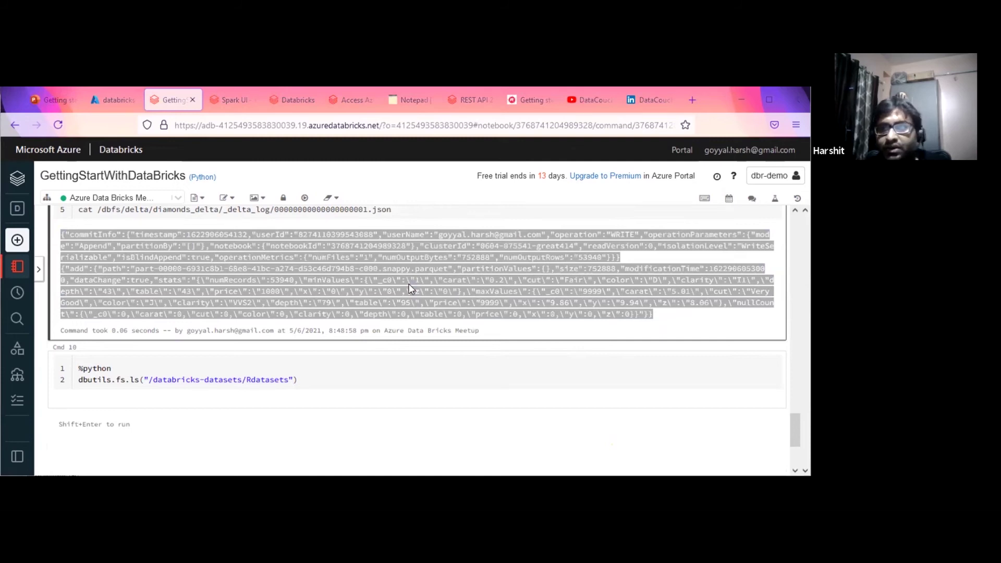
pyautogui.click(410, 288)
pyautogui.click(531, 99)
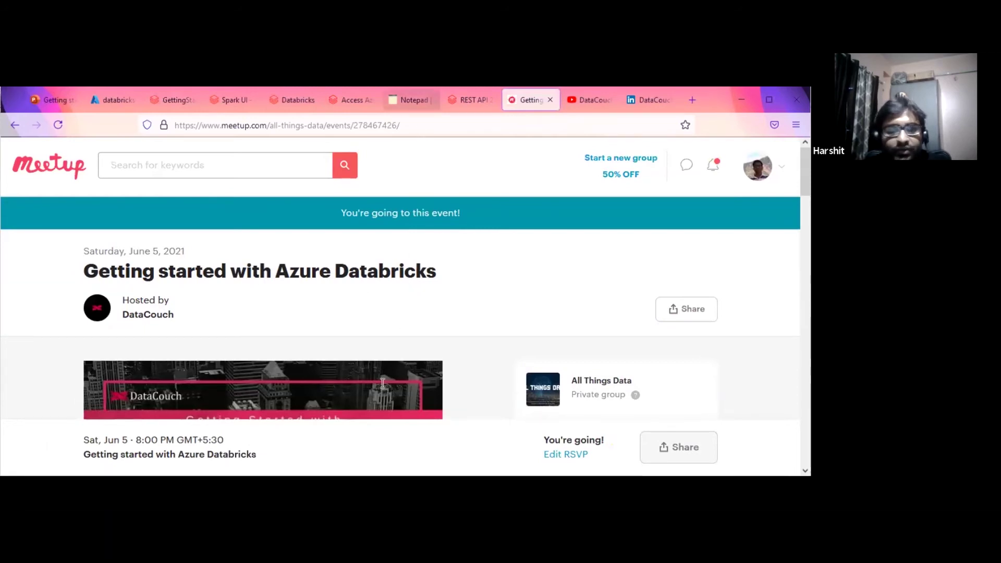
pyautogui.click(412, 100)
pyautogui.scroll(-4, 131, 321)
pyautogui.click(132, 321)
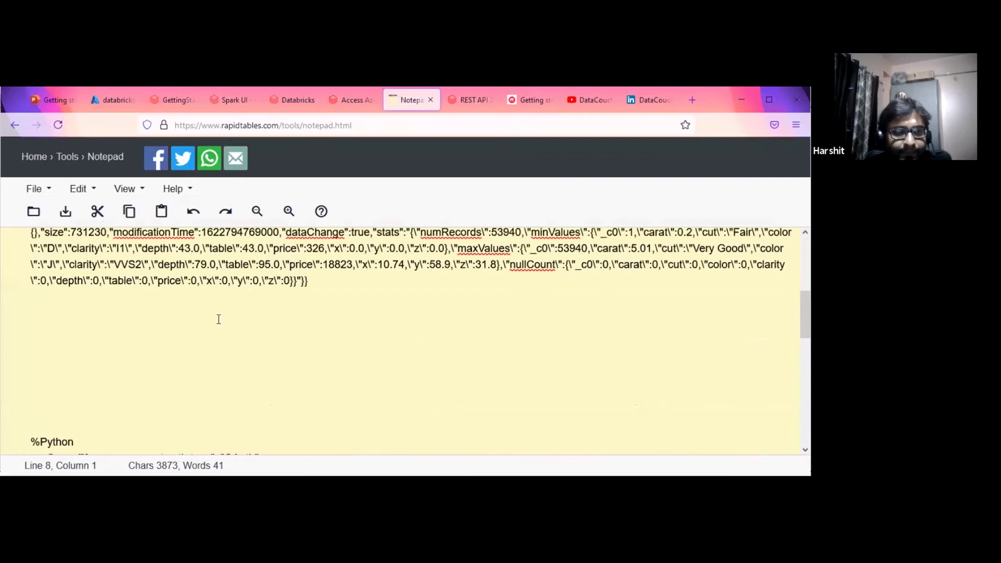
pyautogui.hotkey('ctrl', 'v')
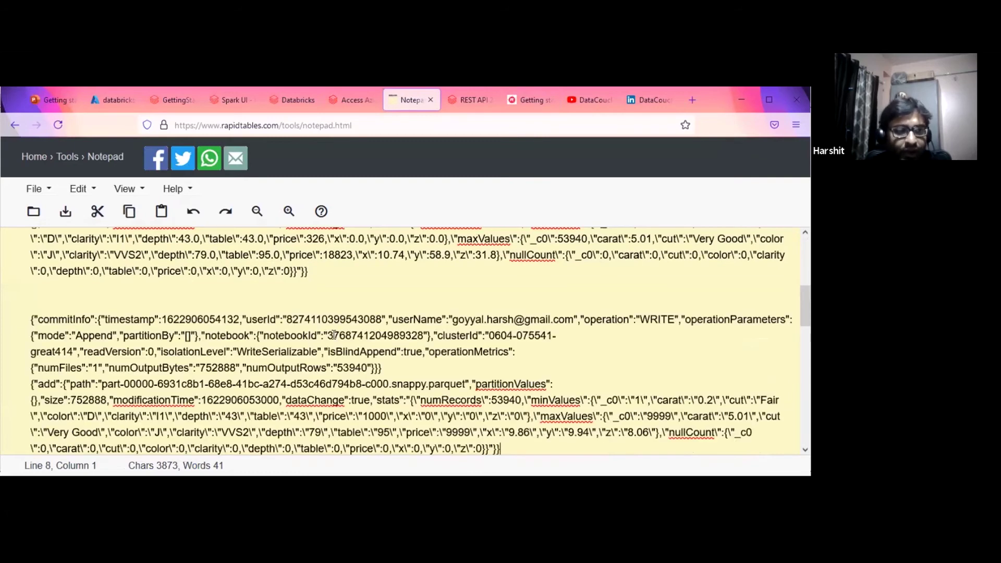
# Examine the add action in the pasted log and compare its minValues statistics with those of the first log.
pyautogui.scroll(-3, 50, 316)
pyautogui.scroll(1, 50, 316)
pyautogui.doubleClick(47, 312)
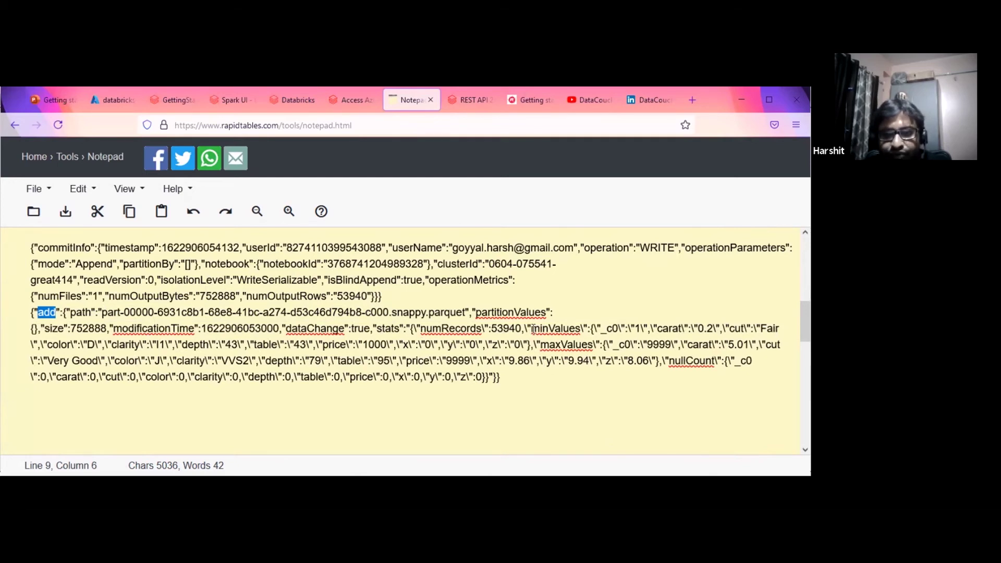
pyautogui.scroll(1, 466, 296)
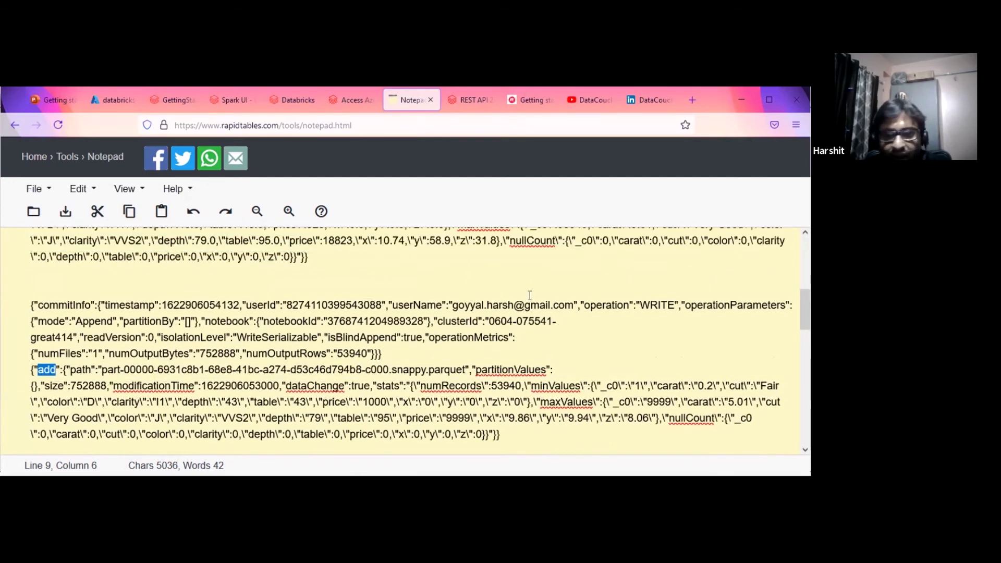
pyautogui.scroll(1, 529, 295)
pyautogui.doubleClick(579, 292)
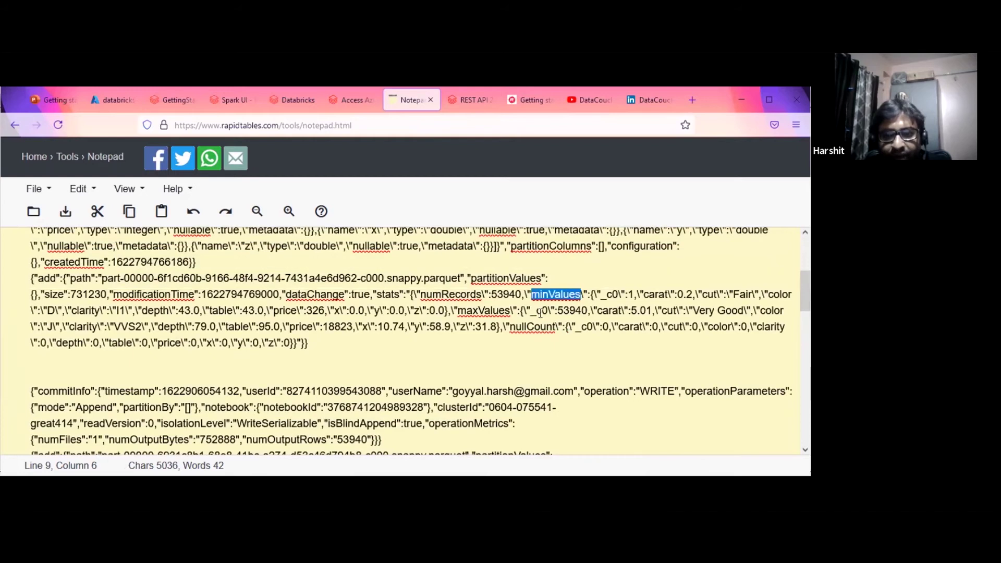
pyautogui.scroll(-1, 126, 339)
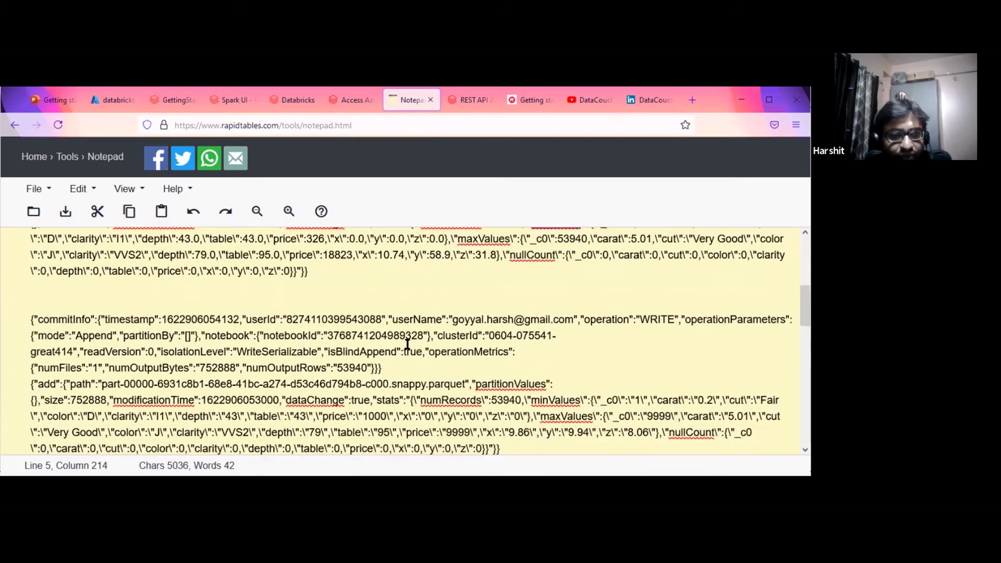
pyautogui.scroll(1, 296, 355)
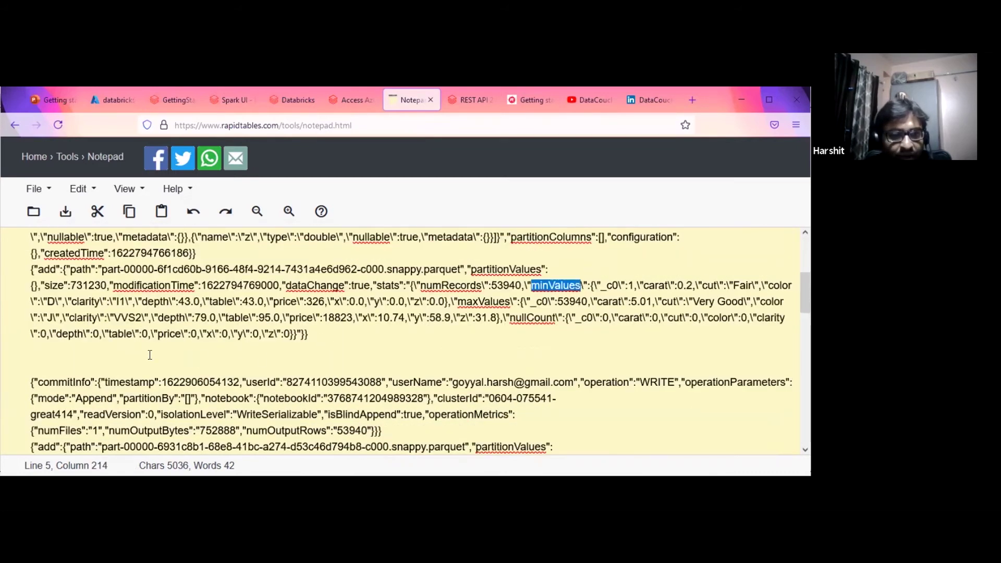
# Highlight the parquet file path in the first log's add entry, and likewise the one in the second log.
pyautogui.scroll(1, 125, 351)
pyautogui.scroll(1, 323, 349)
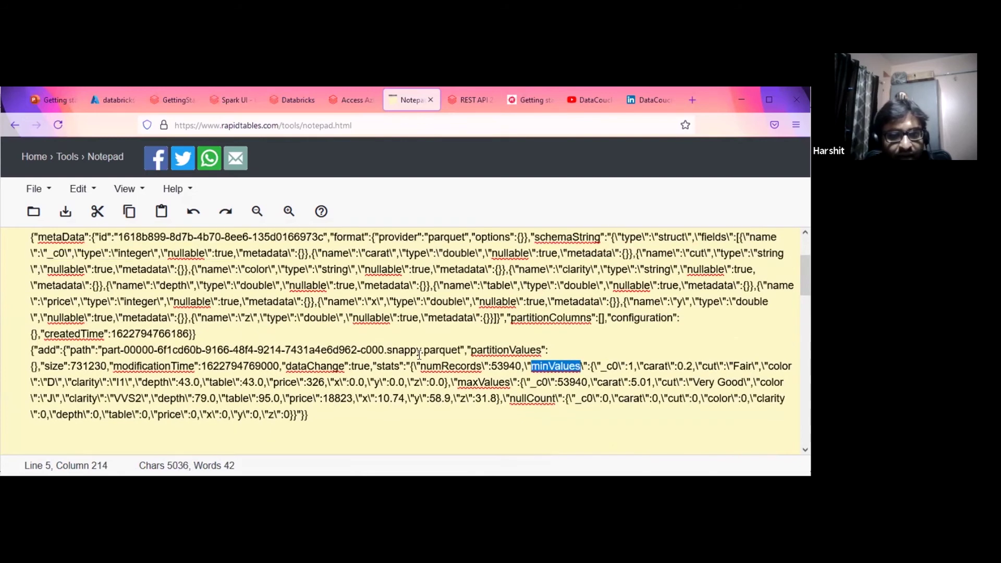
pyautogui.moveTo(101, 350); pyautogui.dragTo(452, 350)
pyautogui.scroll(-1, 554, 368)
pyautogui.scroll(-3, 554, 369)
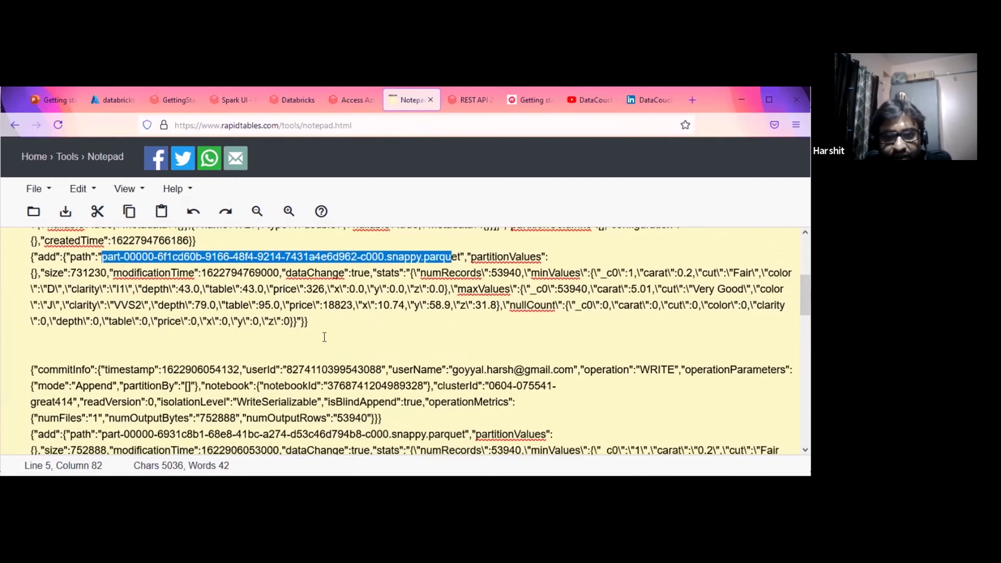
pyautogui.scroll(-2, 102, 312)
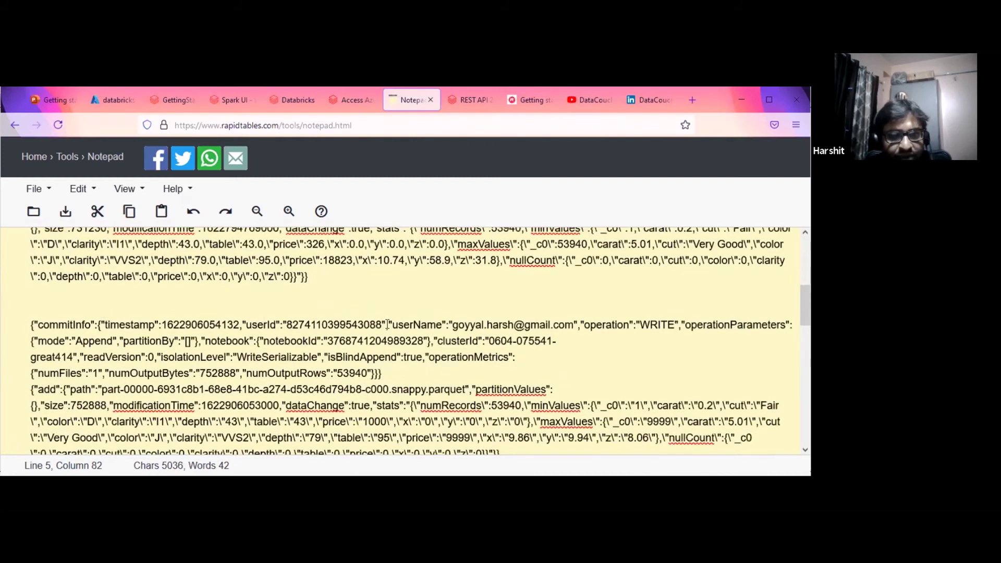
pyautogui.scroll(-3, 453, 315)
pyautogui.moveTo(102, 313); pyautogui.dragTo(463, 314)
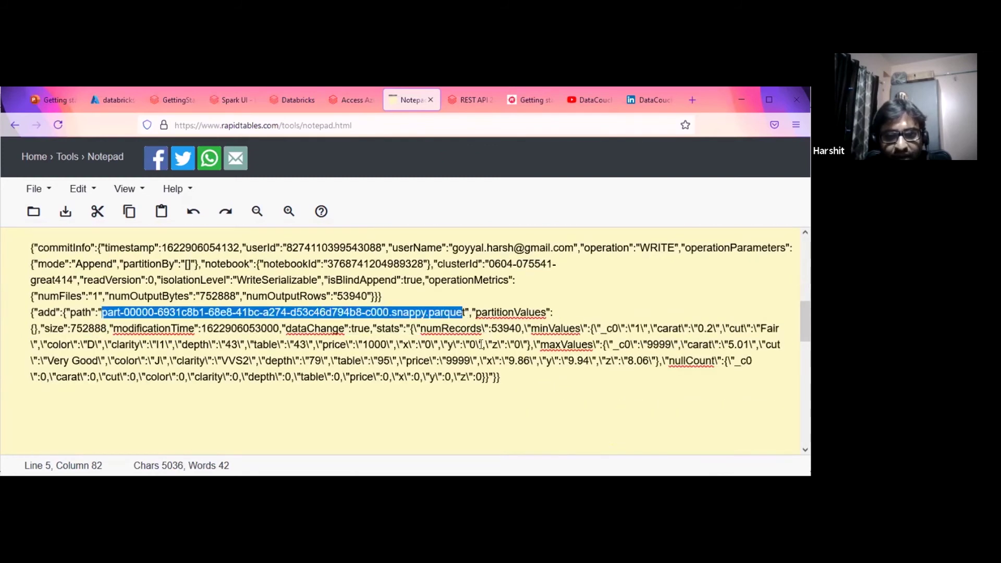
pyautogui.hotkey('shift', 'Right')
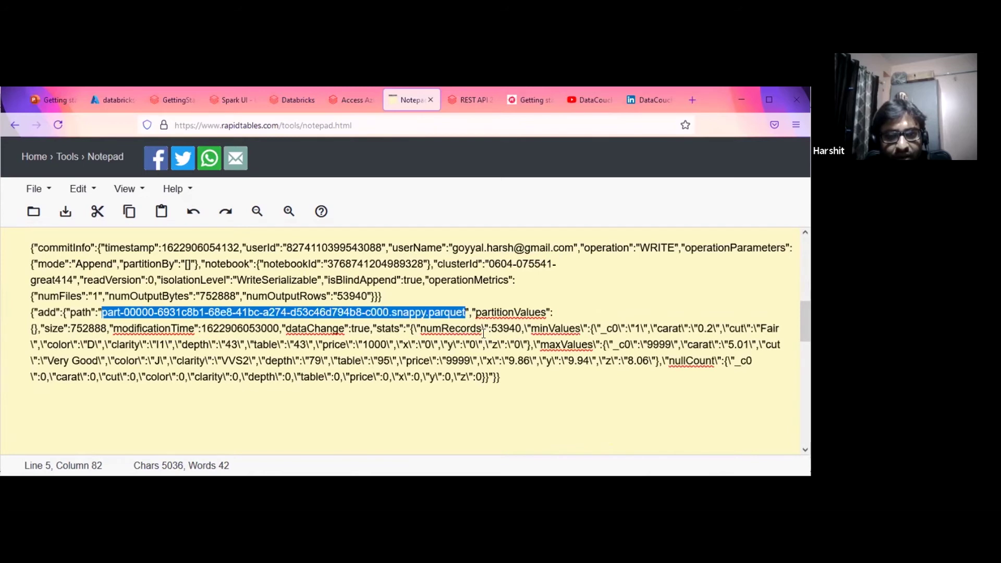
# Compare the endings of the two parquet file names, highlighting 962 in the first log and 94b8 in the second.
pyautogui.scroll(5, 483, 334)
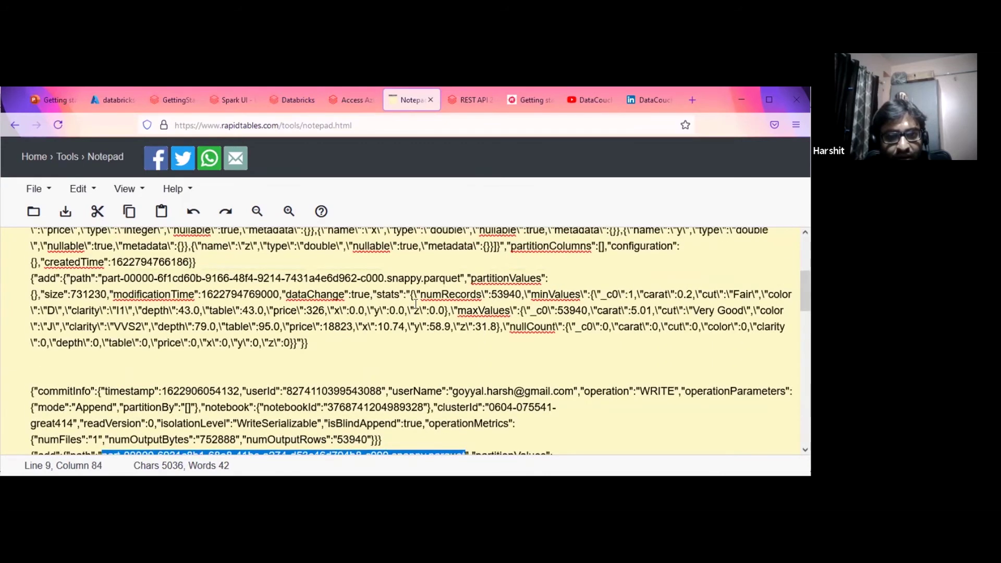
pyautogui.moveTo(339, 279); pyautogui.dragTo(357, 279)
pyautogui.scroll(-2, 427, 374)
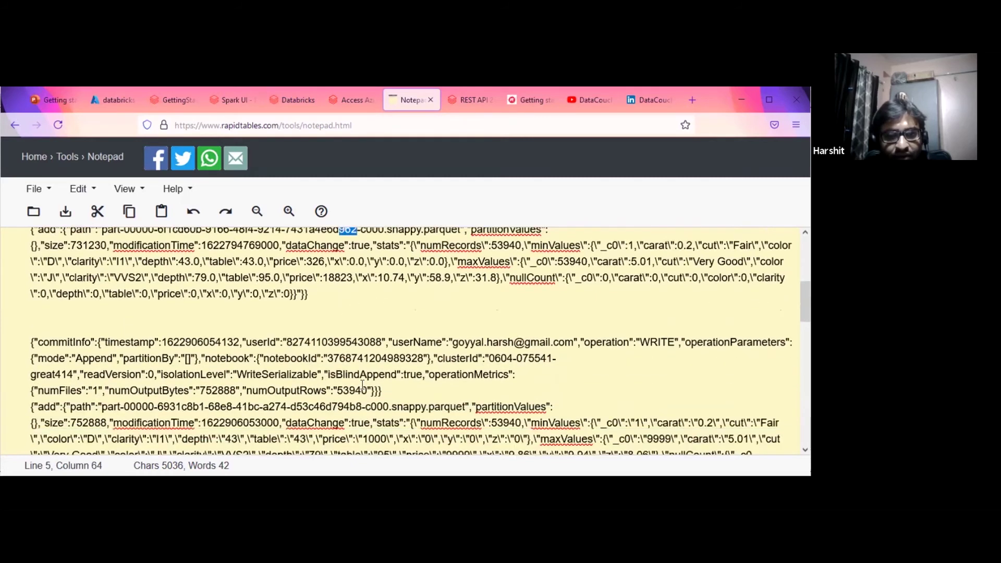
pyautogui.scroll(-1, 362, 384)
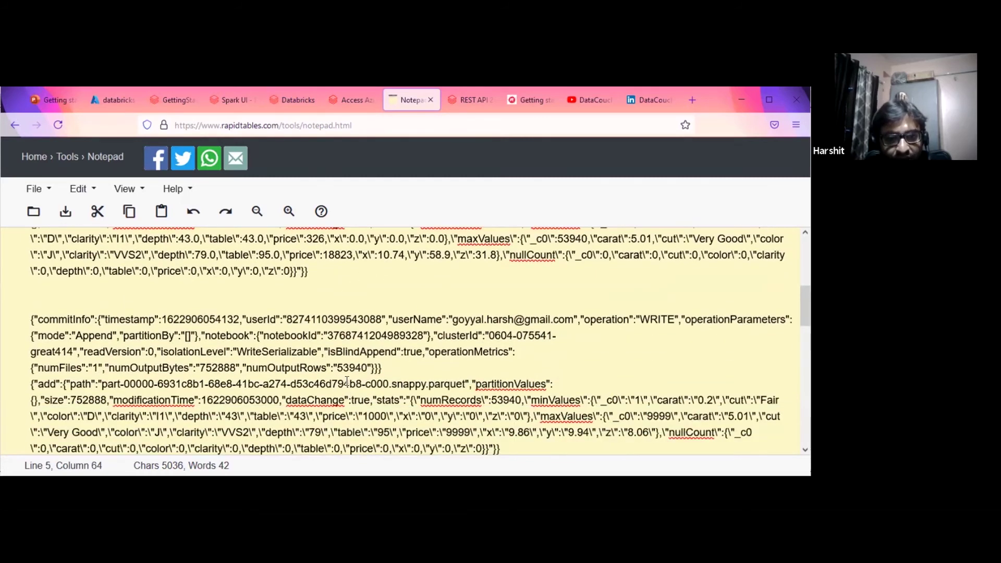
pyautogui.moveTo(338, 384); pyautogui.dragTo(361, 384)
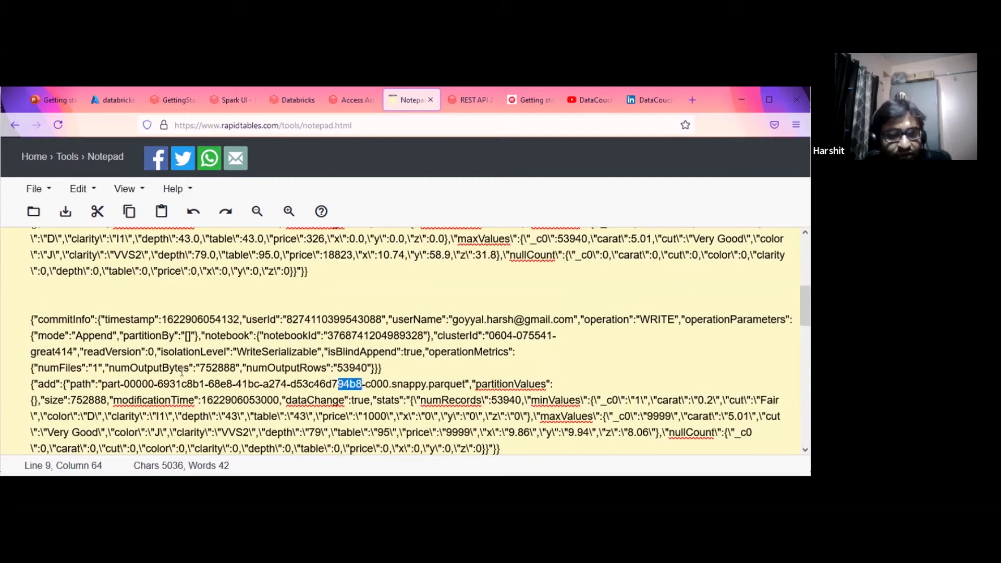
# Review the minValues, maxValues and nullCount statistics in both logs, and return to the Databricks notebook.
pyautogui.scroll(-3, 338, 357)
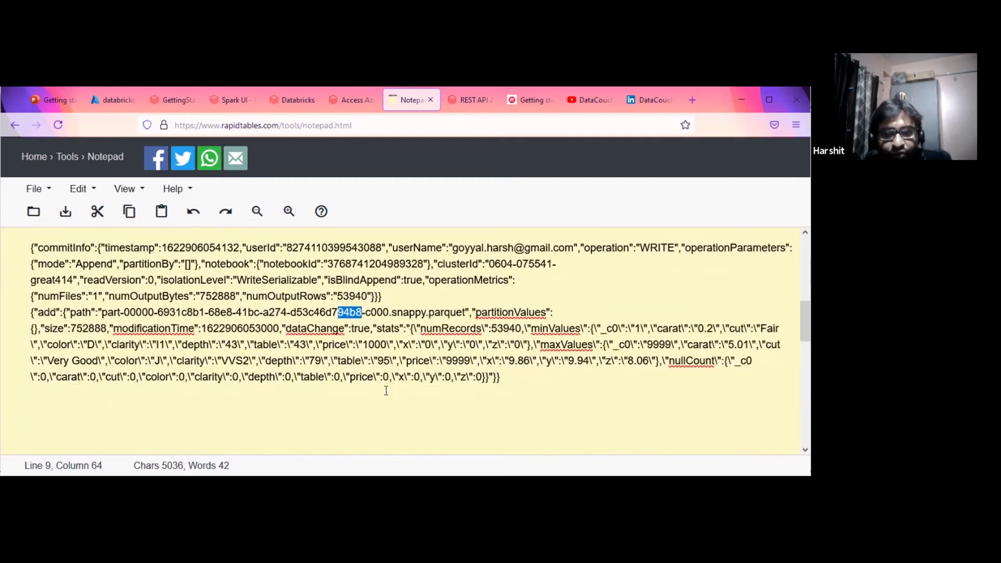
pyautogui.scroll(3, 385, 390)
pyautogui.scroll(3, 341, 316)
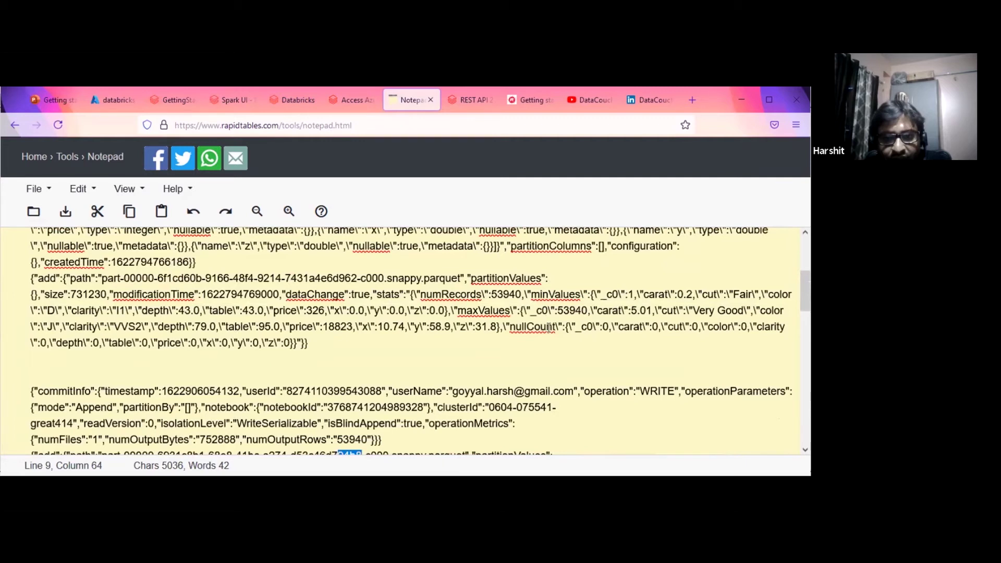
pyautogui.moveTo(531, 294); pyautogui.dragTo(575, 294)
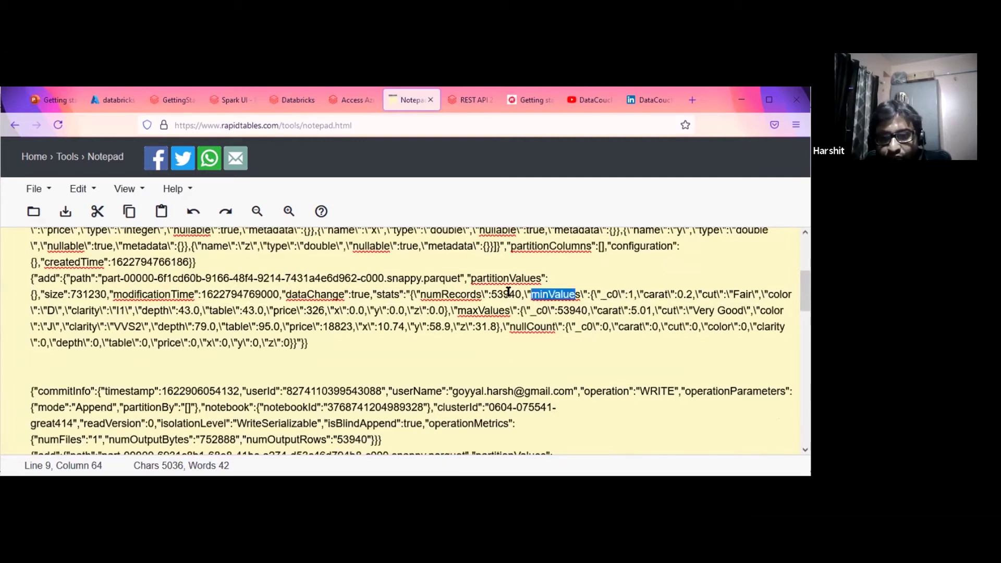
pyautogui.moveTo(510, 326); pyautogui.dragTo(546, 326)
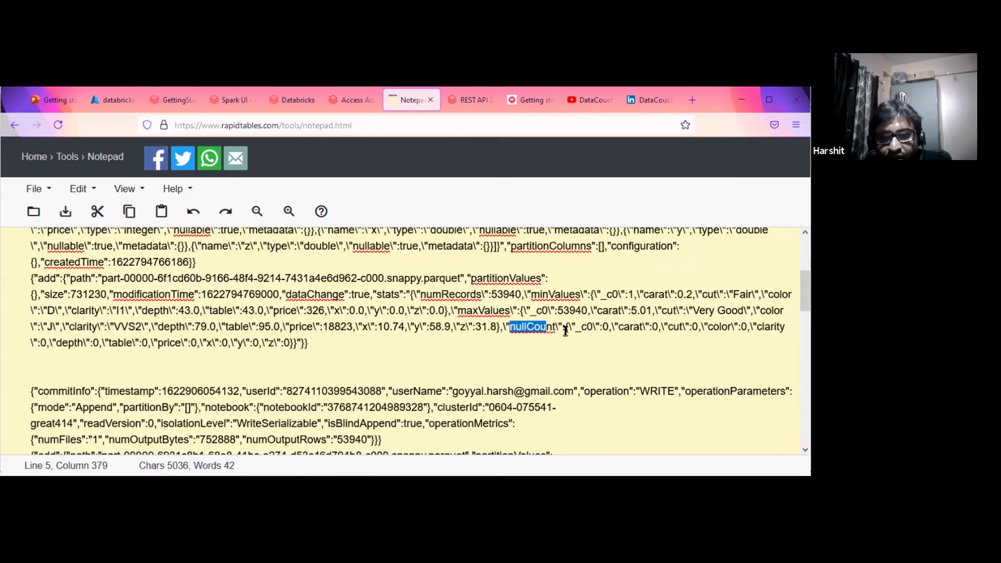
pyautogui.click(548, 344)
pyautogui.scroll(-3, 541, 346)
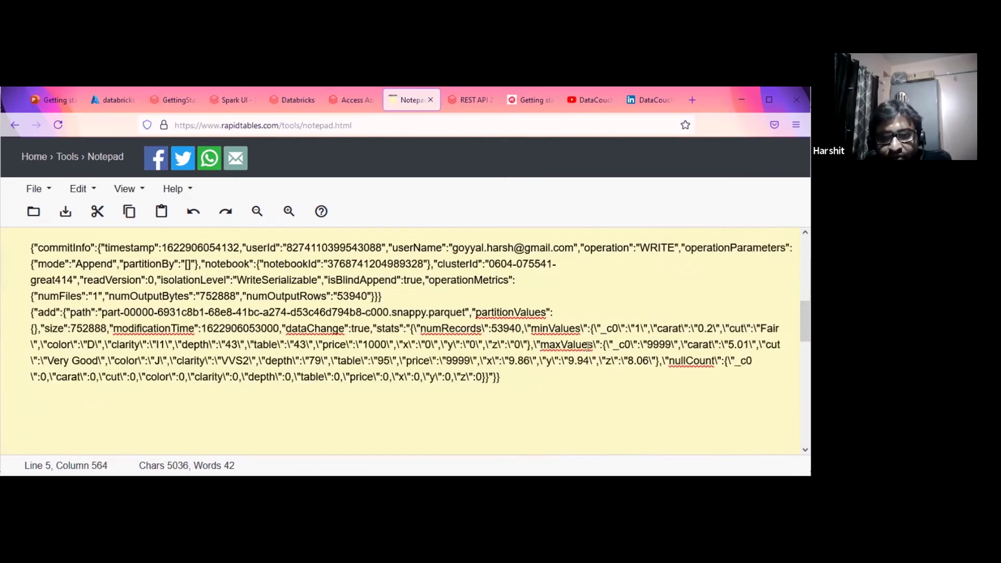
pyautogui.moveTo(531, 328); pyautogui.dragTo(580, 328)
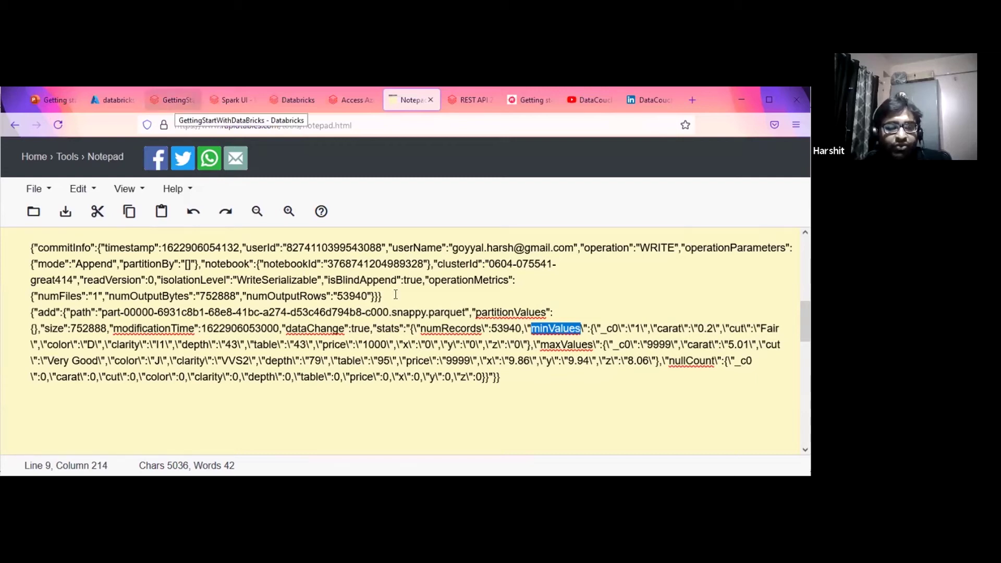
pyautogui.hotkey('ctrl', 'Tab')
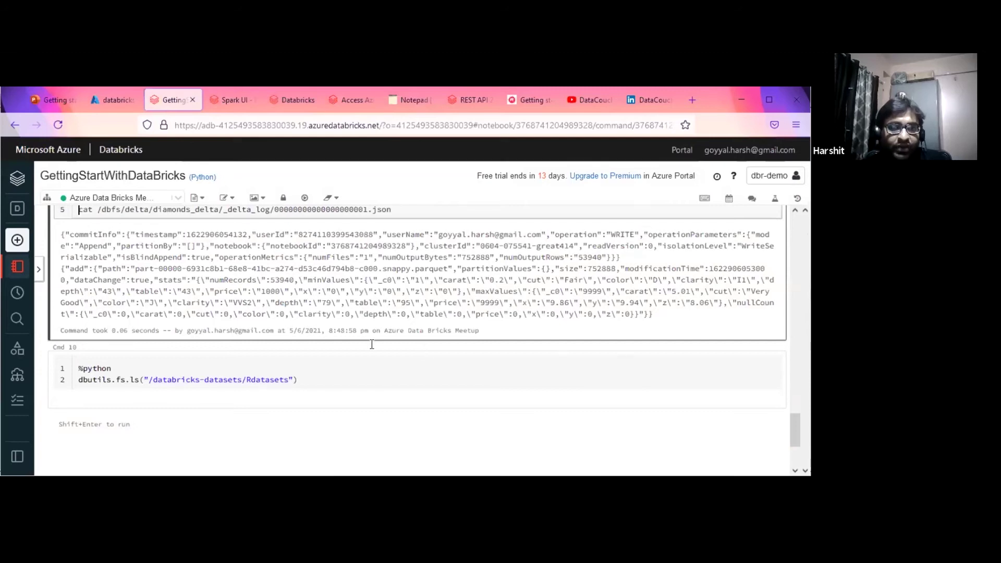
# Switch to the online notepad, highlight the second log's entire add entry, and compare it with the first log's add entry.
pyautogui.scroll(3, 371, 344)
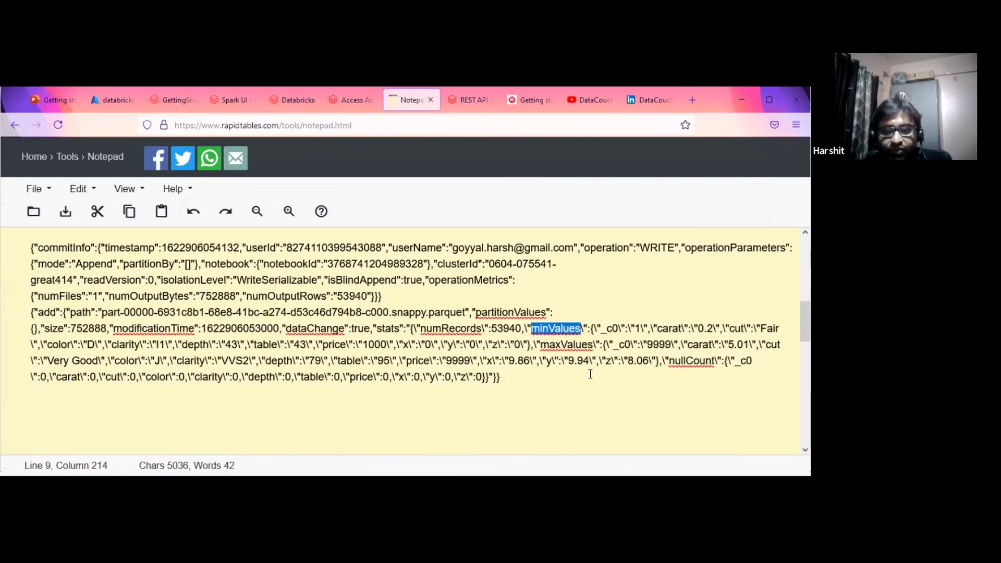
pyautogui.moveTo(502, 378); pyautogui.dragTo(29, 313)
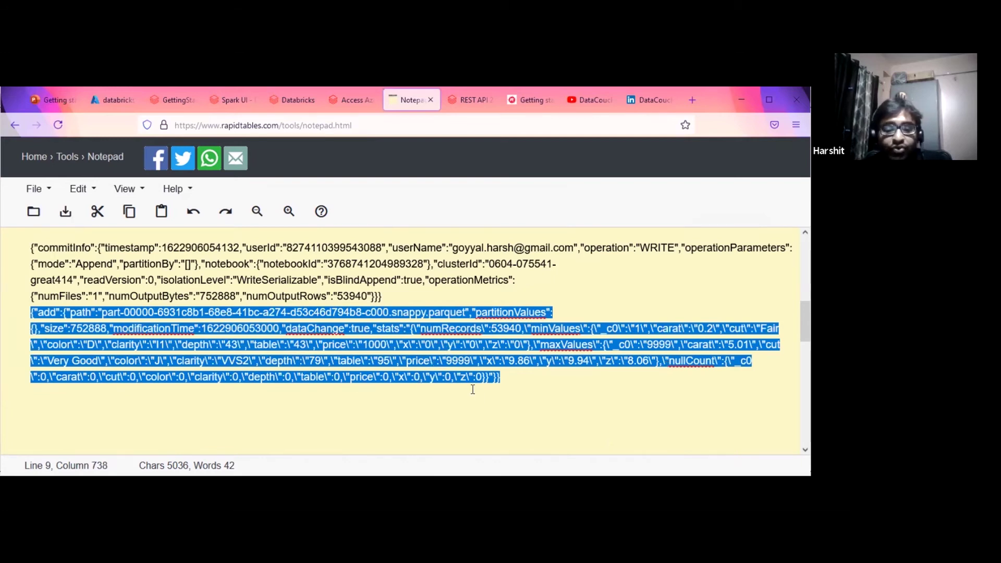
pyautogui.scroll(3, 474, 389)
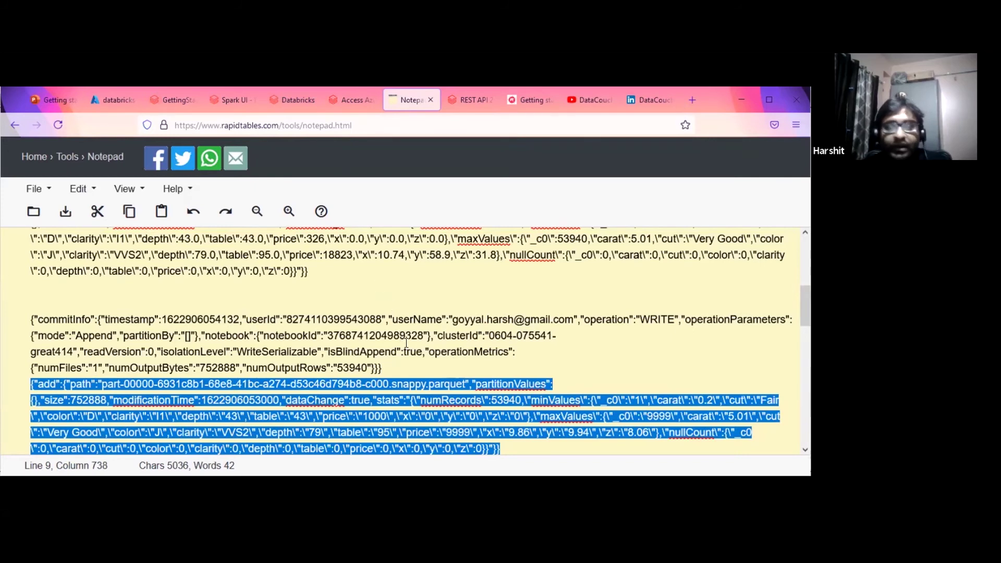
pyautogui.scroll(3, 406, 343)
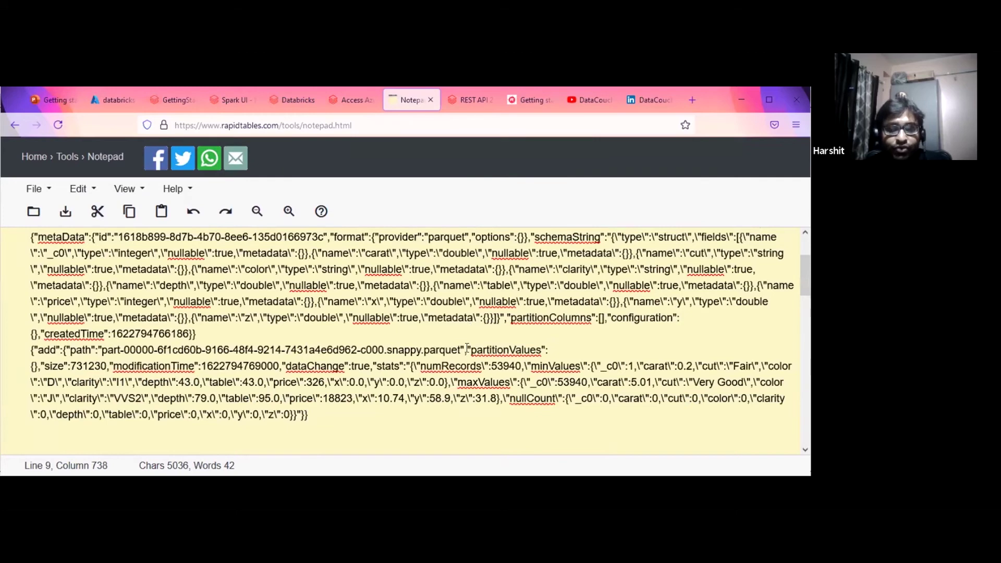
pyautogui.scroll(-3, 467, 348)
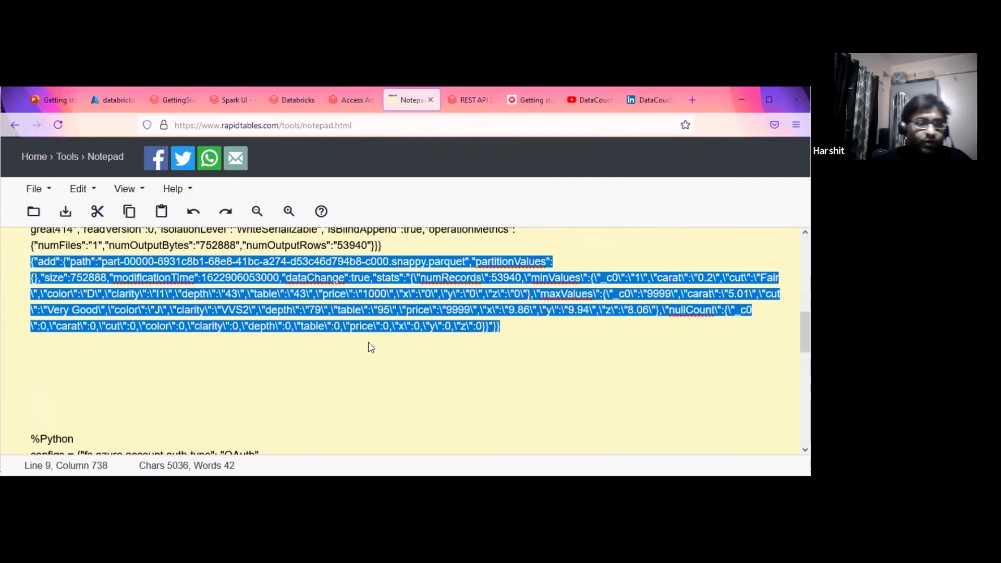
pyautogui.scroll(5, 367, 342)
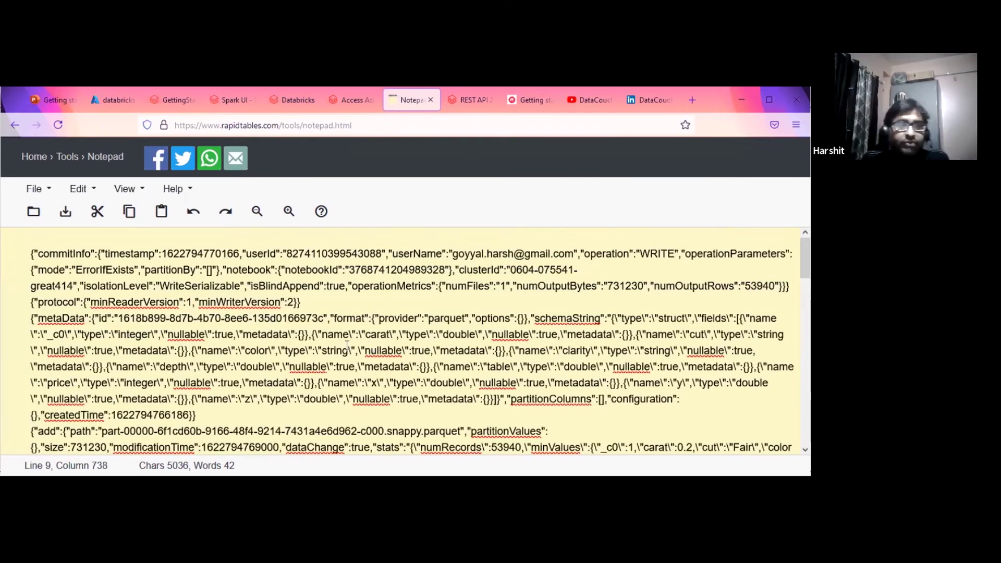
# Return to the Databricks notebook, uncomment the ls -ltr line in the %sh cell and comment out the cat line.
pyautogui.hotkey('ctrl', 'Tab')
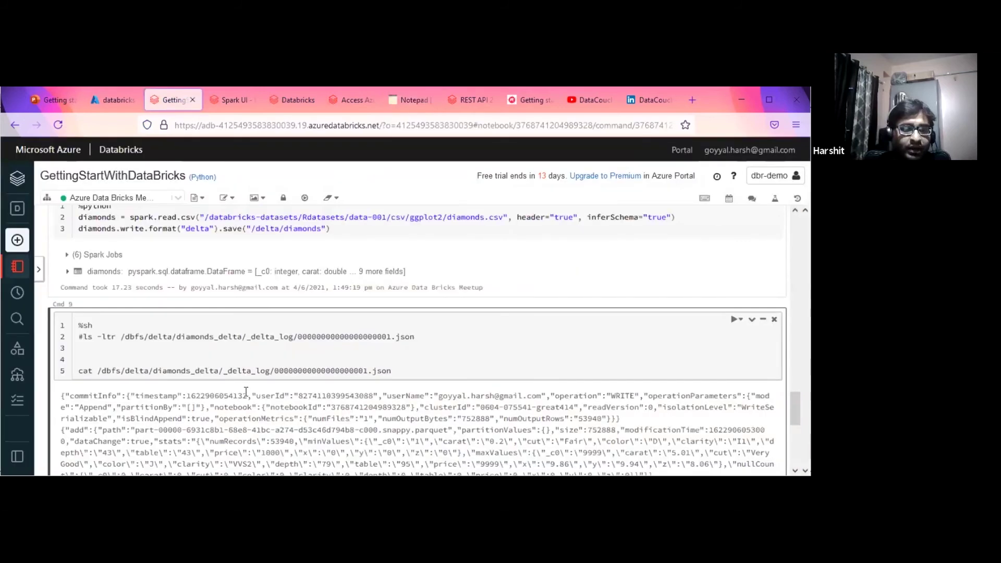
pyautogui.scroll(2, 82, 388)
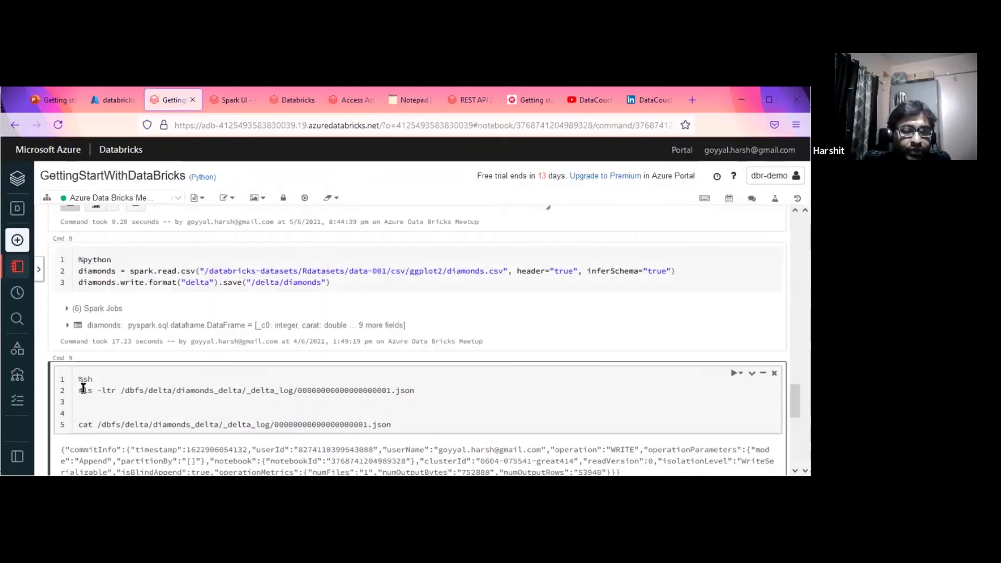
pyautogui.press('Up')
pyautogui.press('Up')
pyautogui.press('Up')
pyautogui.press('Right')
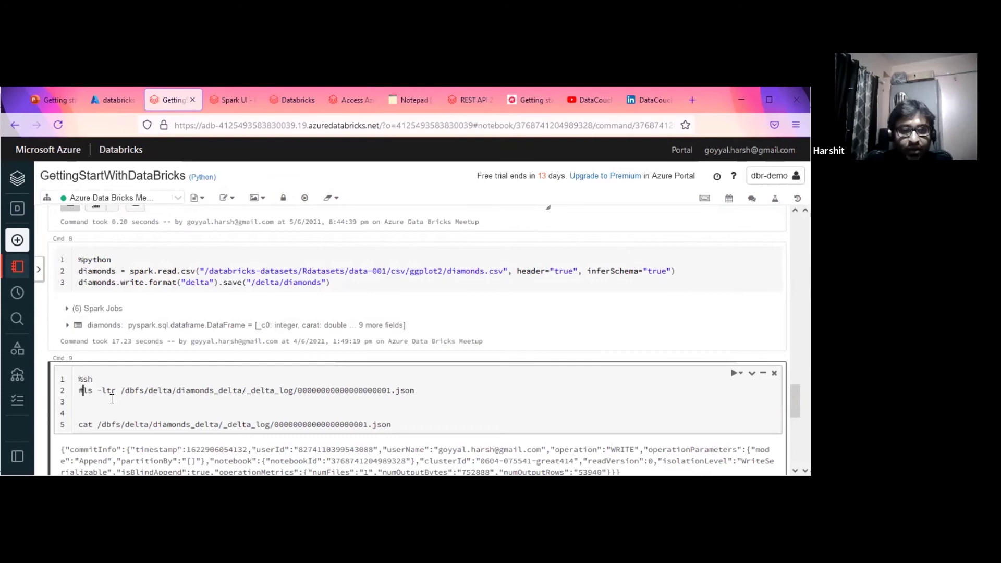
pyautogui.press('BackSpace')
pyautogui.press('Down')
pyautogui.press('Down')
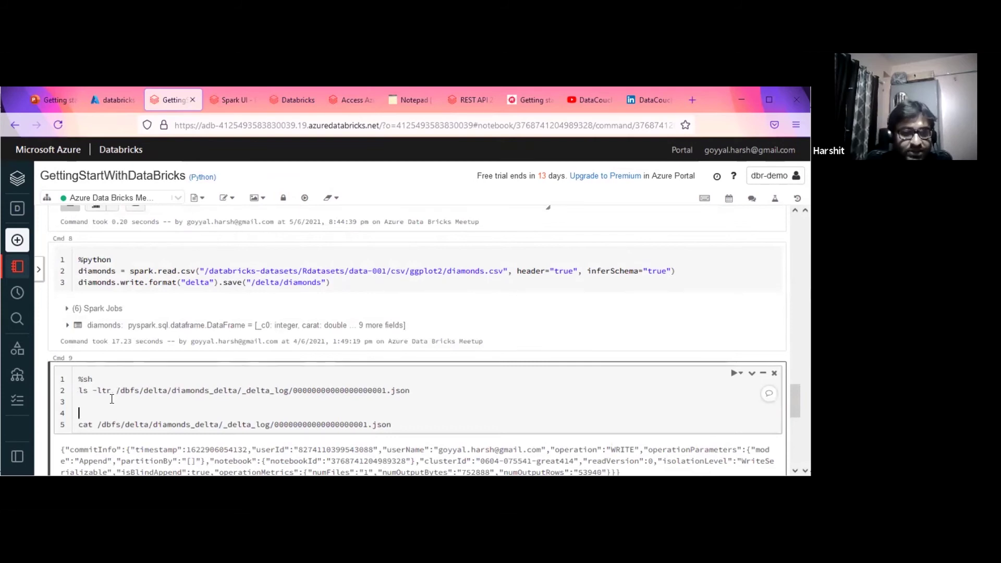
pyautogui.write('#')
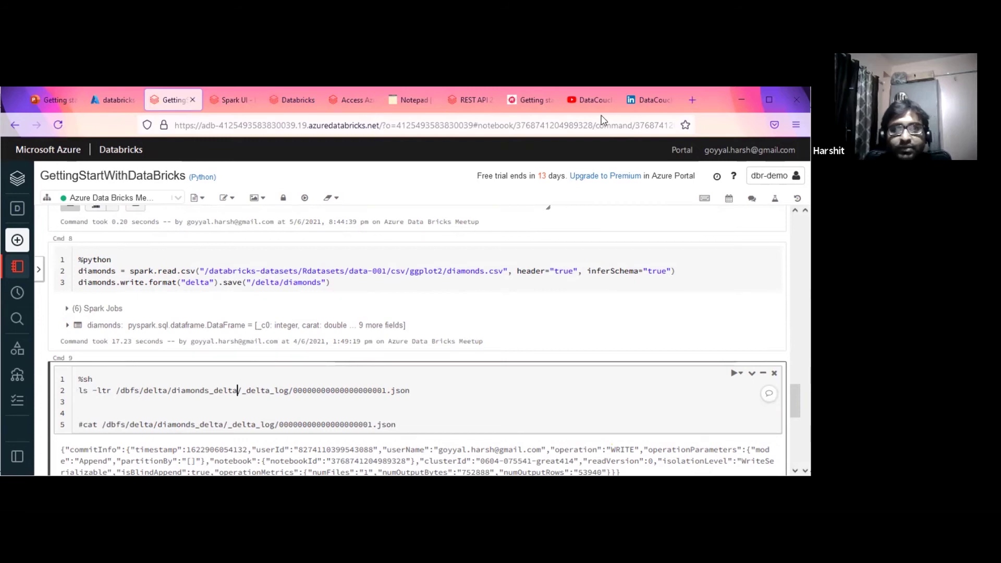
# Shorten the ls -ltr path to /dbfs/delta/diamonds_delta/ and run the cell to list the table's folder.
pyautogui.moveTo(404, 396); pyautogui.dragTo(239, 392)
pyautogui.click(244, 392)
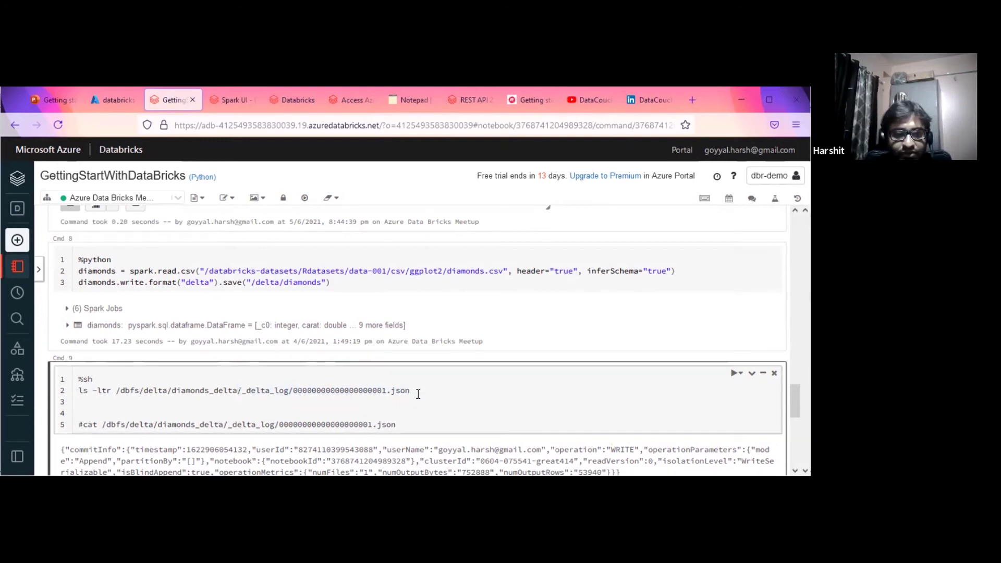
pyautogui.hotkey('shift', 'Right')
pyautogui.hotkey('shift', 'Right')
pyautogui.hotkey('shift', 'Right')
pyautogui.hotkey('shift', 'Right')
pyautogui.hotkey('shift', 'Right')
pyautogui.hotkey('shift', 'Right')
pyautogui.hotkey('shift', 'Right')
pyautogui.hotkey('shift', 'Right')
pyautogui.hotkey('shift', 'Right')
pyautogui.hotkey('shift', 'Right')
pyautogui.hotkey('shift', 'Right')
pyautogui.hotkey('shift', 'Right')
pyautogui.hotkey('shift', 'Right')
pyautogui.hotkey('shift', 'Right')
pyautogui.hotkey('shift', 'Right')
pyautogui.hotkey('shift', 'Right')
pyautogui.hotkey('shift', 'Right')
pyautogui.hotkey('shift', 'Right')
pyautogui.hotkey('shift', 'Right')
pyautogui.hotkey('shift', 'Right')
pyautogui.press('Left')
pyautogui.press('Delete')
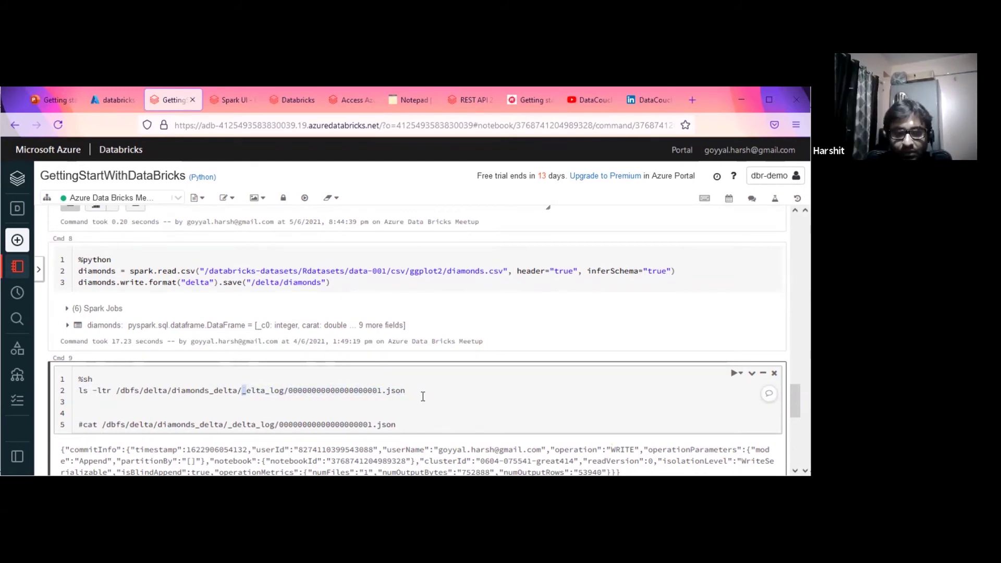
pyautogui.hotkey('shift', 'Right')
pyautogui.hotkey('shift', 'Right')
pyautogui.hotkey('shift', 'Right')
pyautogui.hotkey('shift', 'Right')
pyautogui.hotkey('shift', 'Right')
pyautogui.hotkey('shift', 'Right')
pyautogui.hotkey('shift', 'Right')
pyautogui.hotkey('shift', 'Right')
pyautogui.hotkey('shift', 'Right')
pyautogui.hotkey('shift', 'Right')
pyautogui.hotkey('shift', 'Right')
pyautogui.hotkey('shift', 'Right')
pyautogui.hotkey('shift', 'Right')
pyautogui.hotkey('shift', 'Right')
pyautogui.hotkey('shift', 'Right')
pyautogui.hotkey('shift', 'Right')
pyautogui.hotkey('shift', 'Right')
pyautogui.hotkey('shift', 'Right')
pyautogui.hotkey('shift', 'Right')
pyautogui.hotkey('shift', 'Right')
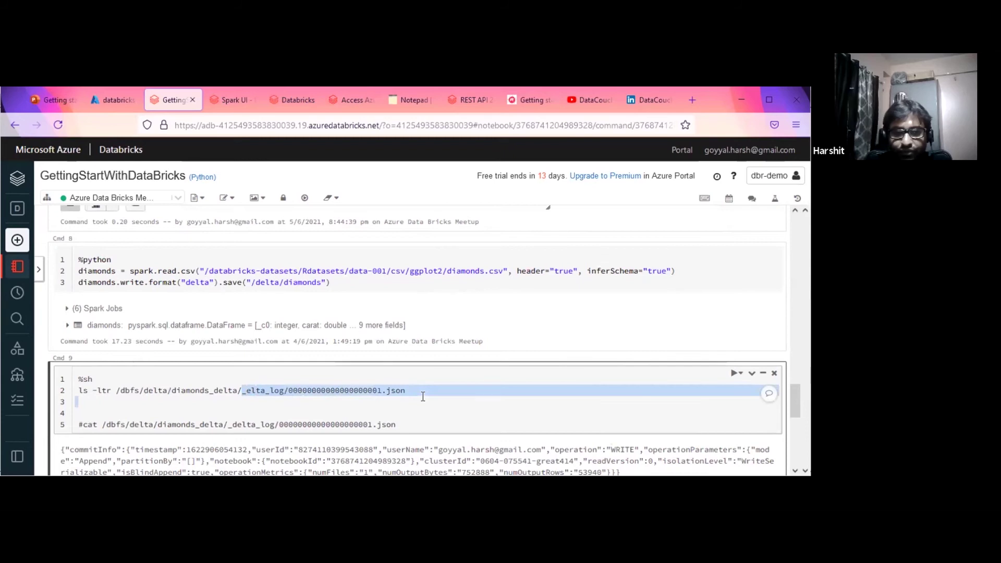
pyautogui.hotkey('shift', 'Left')
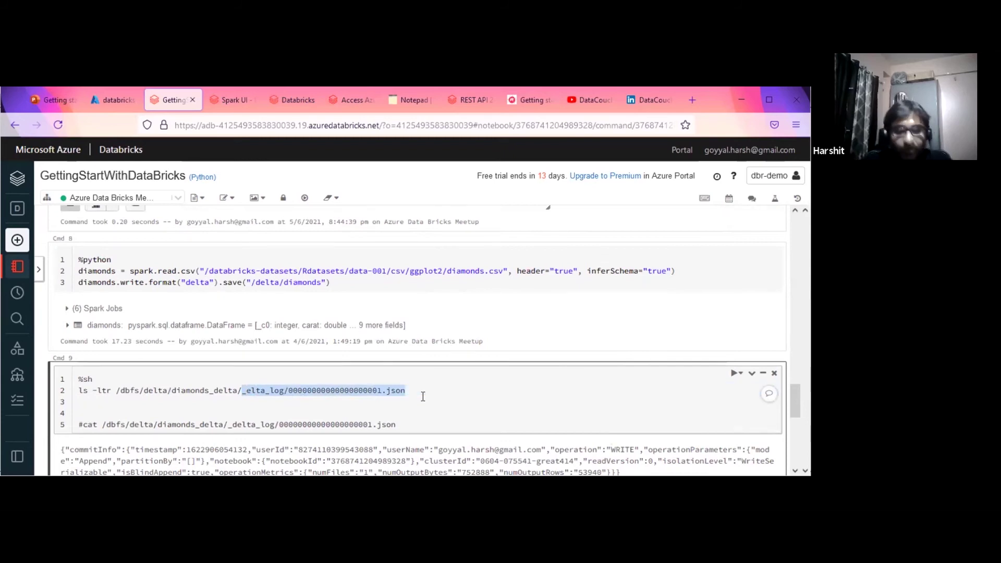
pyautogui.press('Delete')
pyautogui.hotkey('ctrl', 'Return')
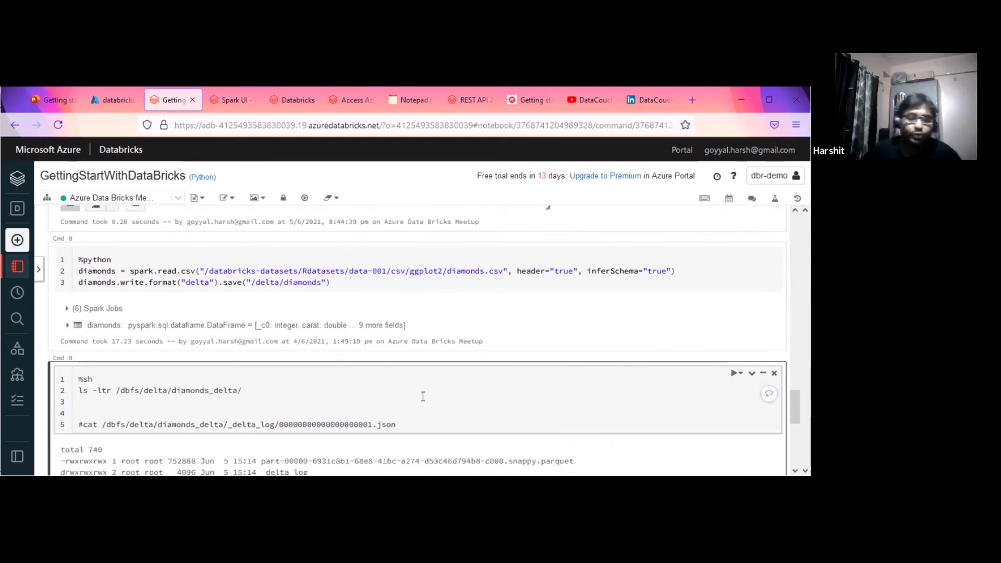
pyautogui.scroll(-1, 433, 375)
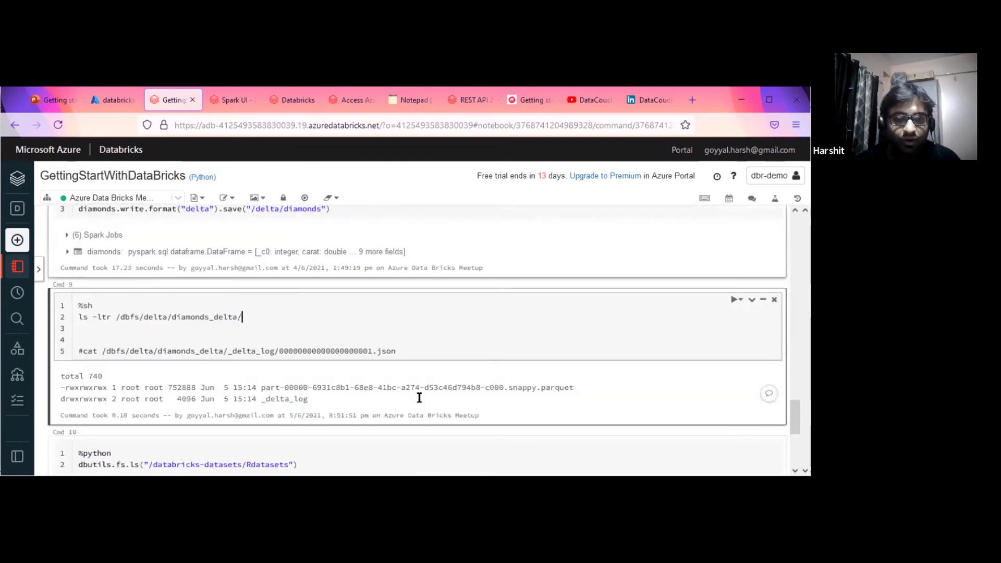
pyautogui.scroll(-1, 419, 398)
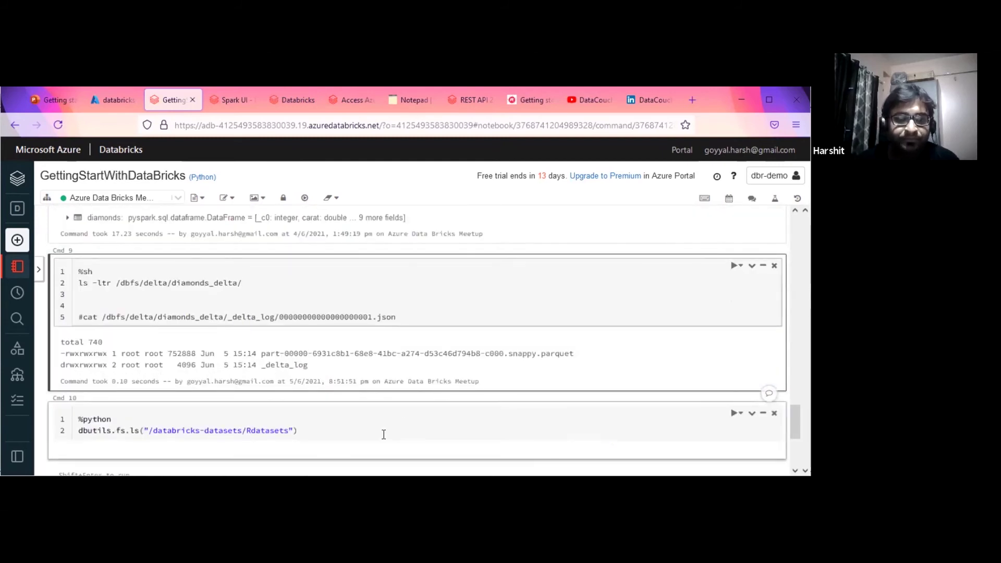
# Switch to the PowerPoint presentation and show slide 4, "DataBricks integration with Git".
pyautogui.scroll(5, 413, 319)
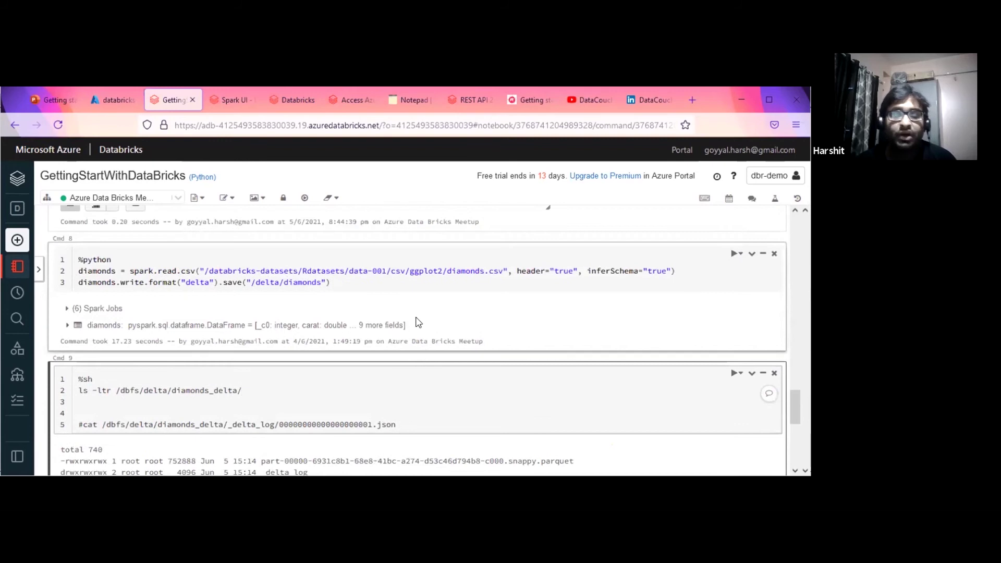
pyautogui.scroll(5, 372, 274)
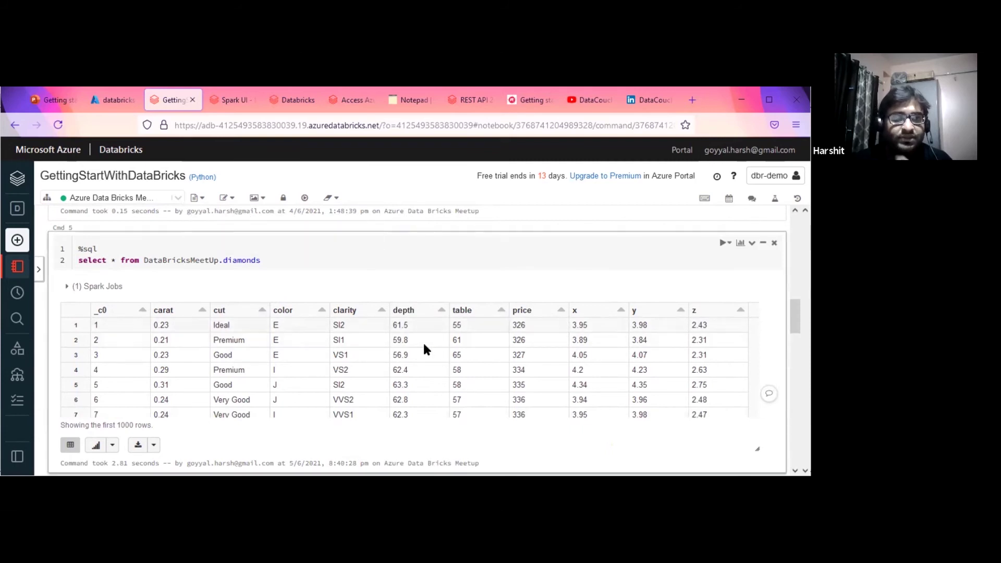
pyautogui.scroll(10, 427, 350)
pyautogui.click(61, 101)
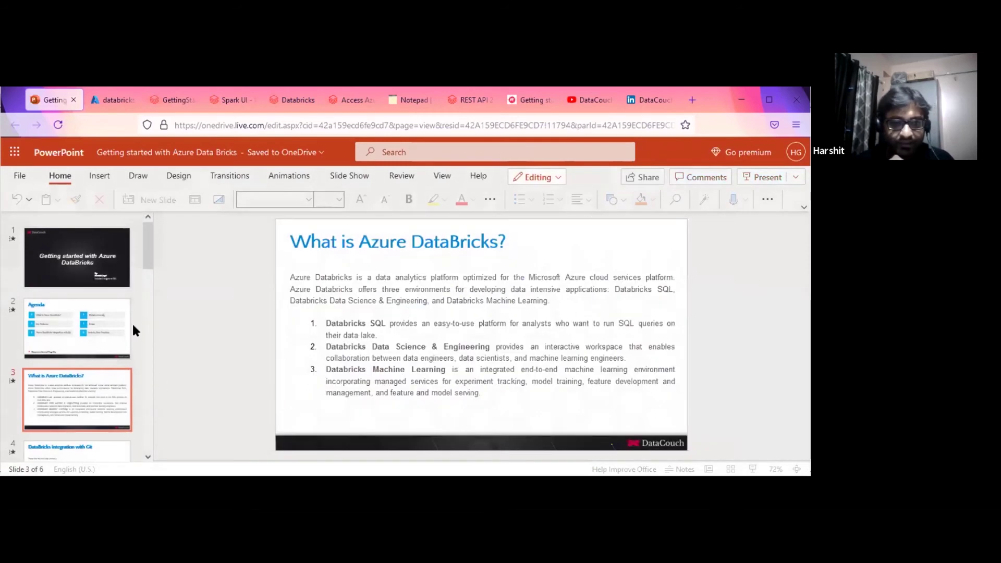
pyautogui.scroll(-3, 112, 339)
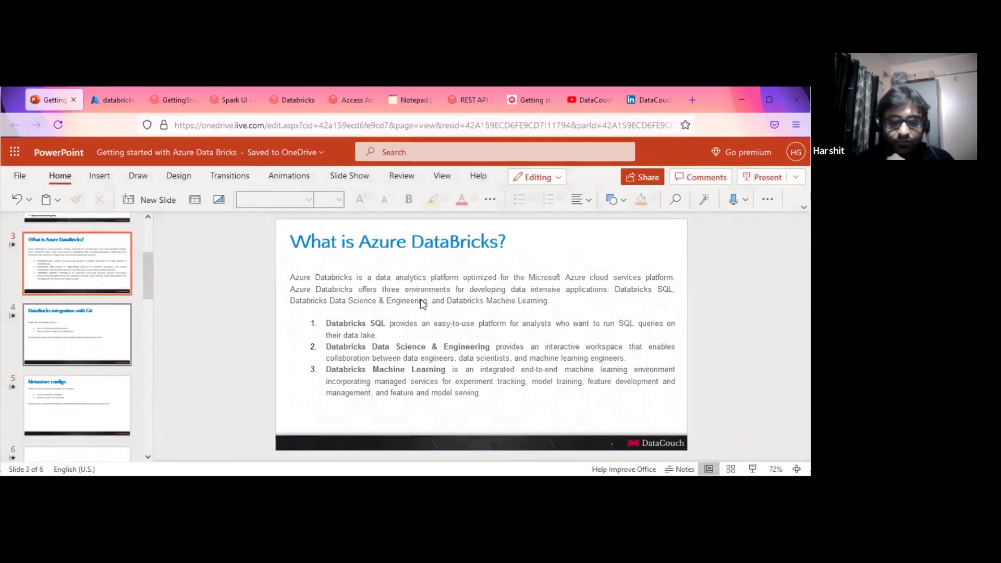
pyautogui.press('pagedown')
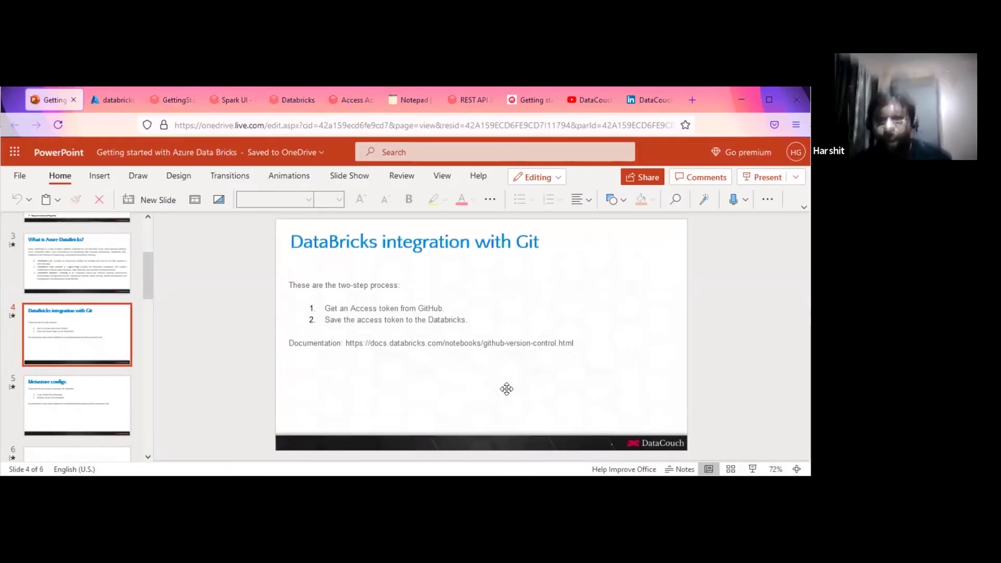
pyautogui.click(317, 290)
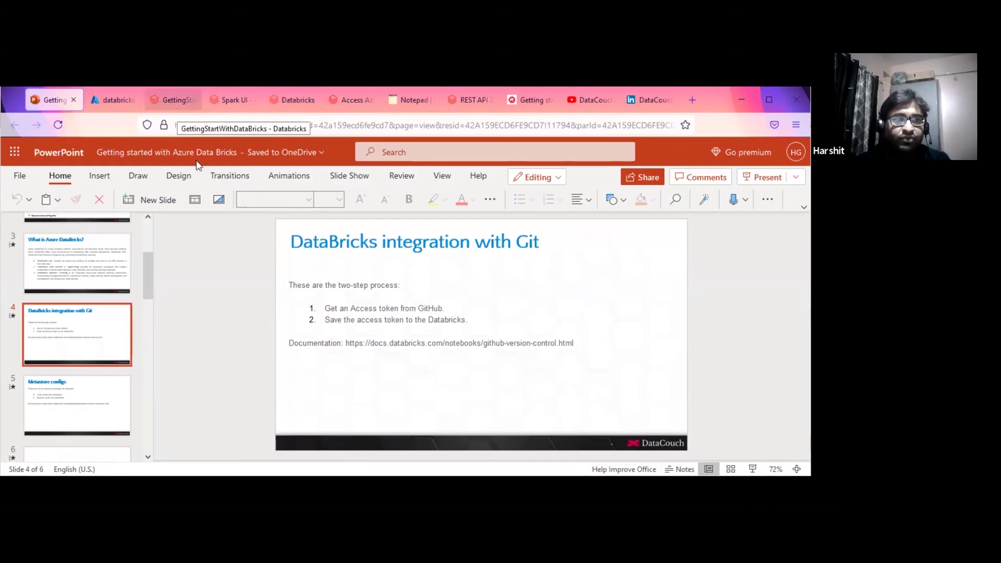
# Return to Databricks, open the Git Integration section of the User Settings and review its token instructions and Git provider setting.
pyautogui.hotkey('ctrl', 'Tab')
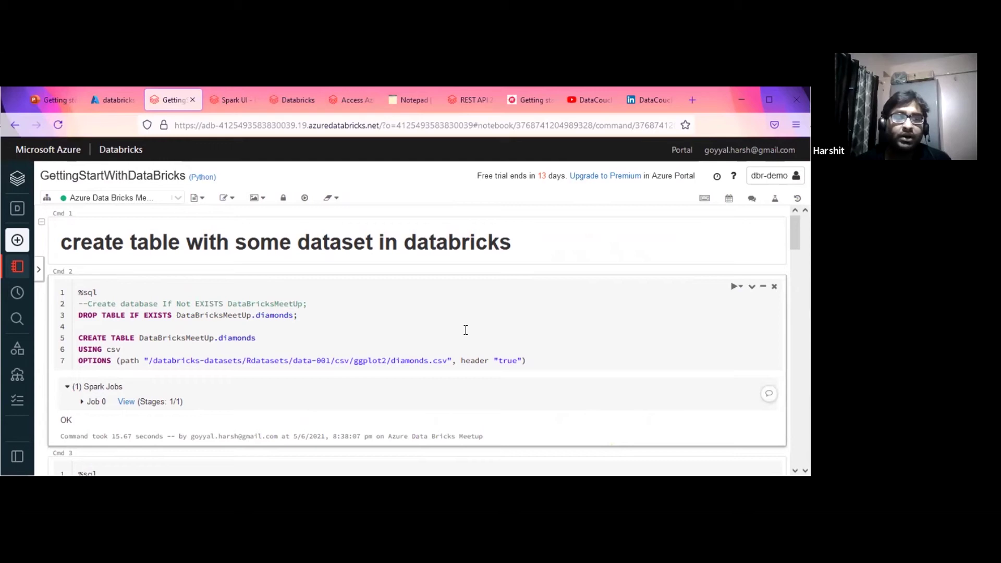
pyautogui.click(781, 179)
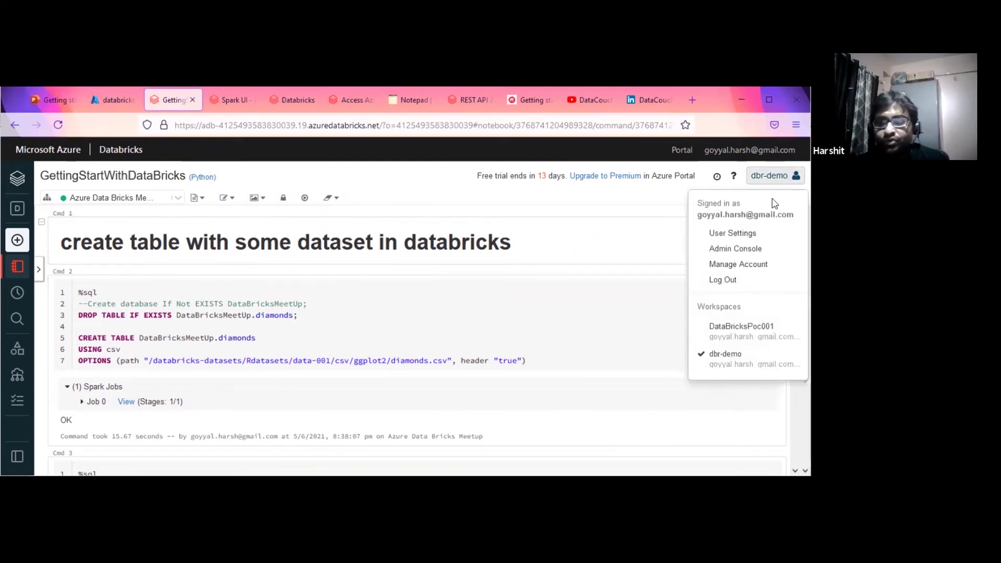
pyautogui.click(740, 234)
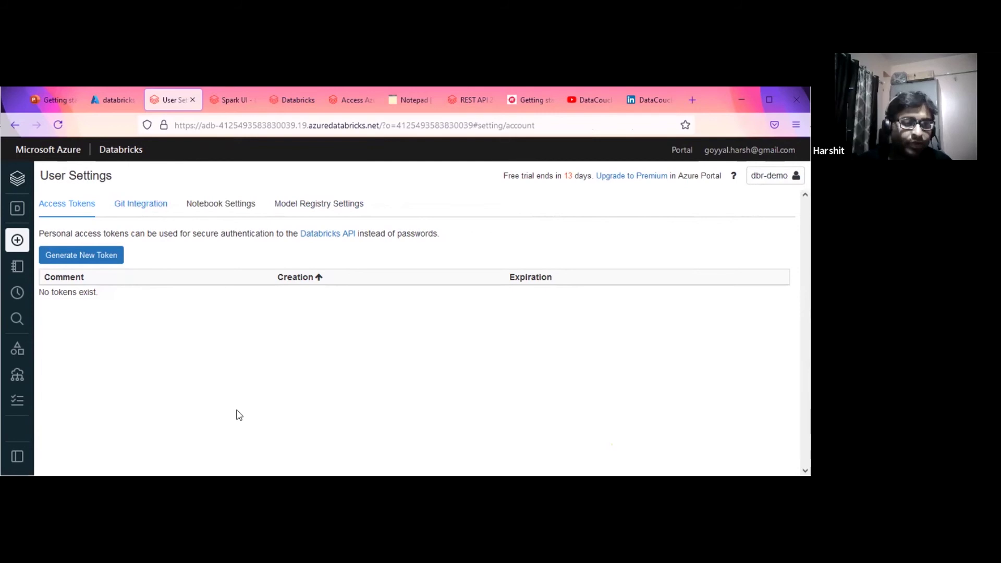
pyautogui.scroll(-1, 247, 413)
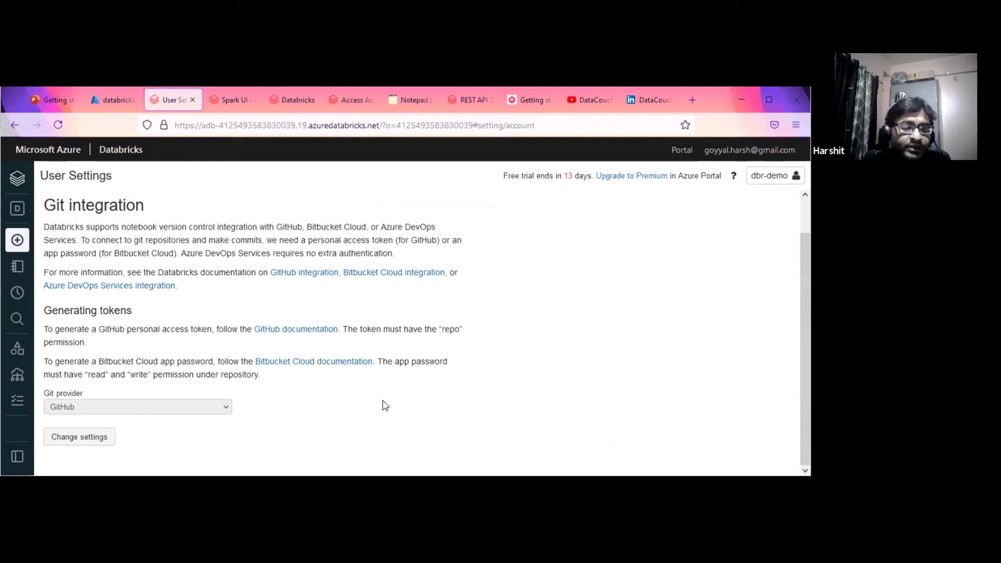
pyautogui.scroll(1, 383, 401)
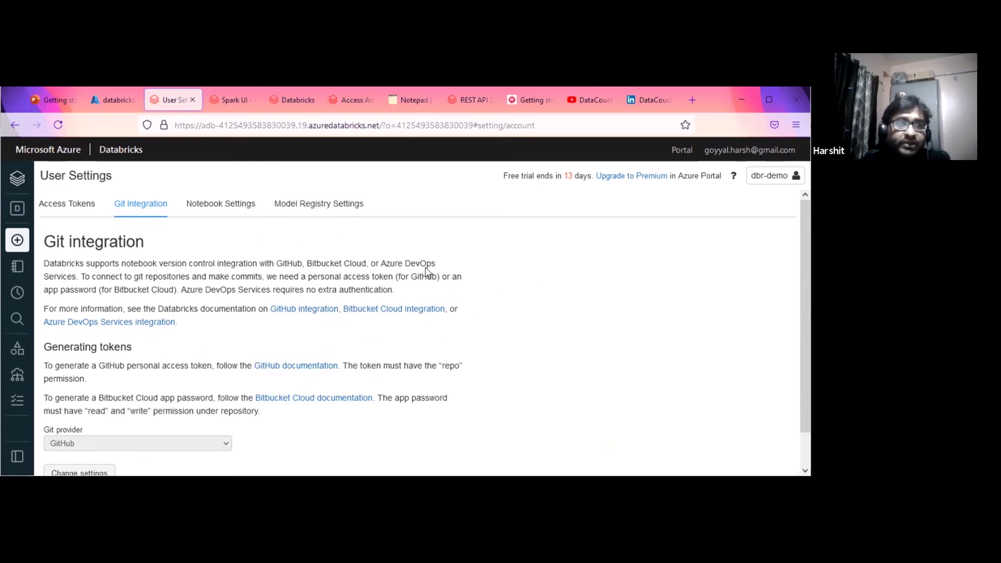
# Open the GettingStartWithDataBricks notebook from the DataBricksDemo folder and display its revision history.
pyautogui.click(18, 268)
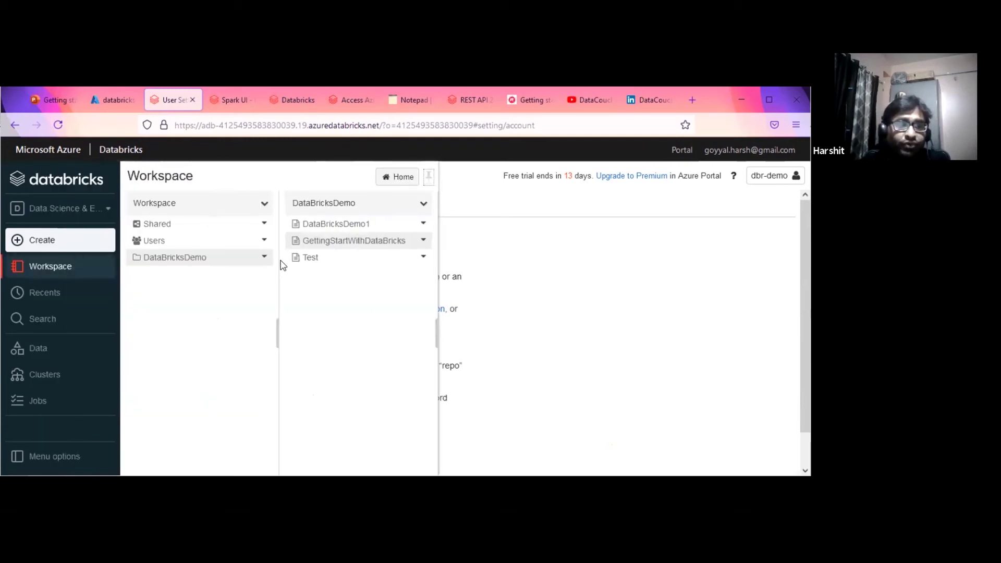
pyautogui.click(344, 244)
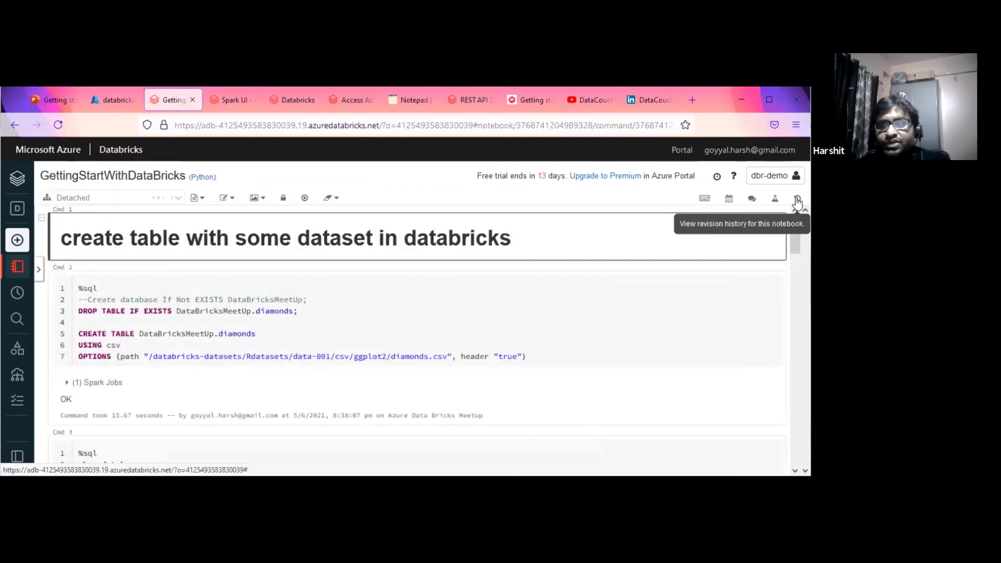
pyautogui.click(797, 199)
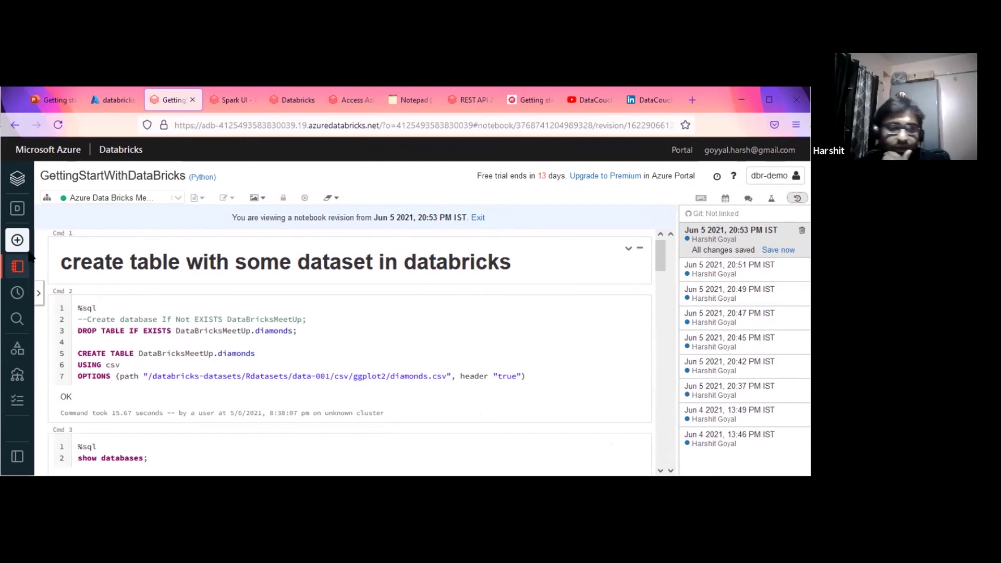
# Open the DataBricksDemo1 notebook from the DataBricksDemo folder and view its Jun 5 2021, 20:35 revision.
pyautogui.moveTo(22, 263)
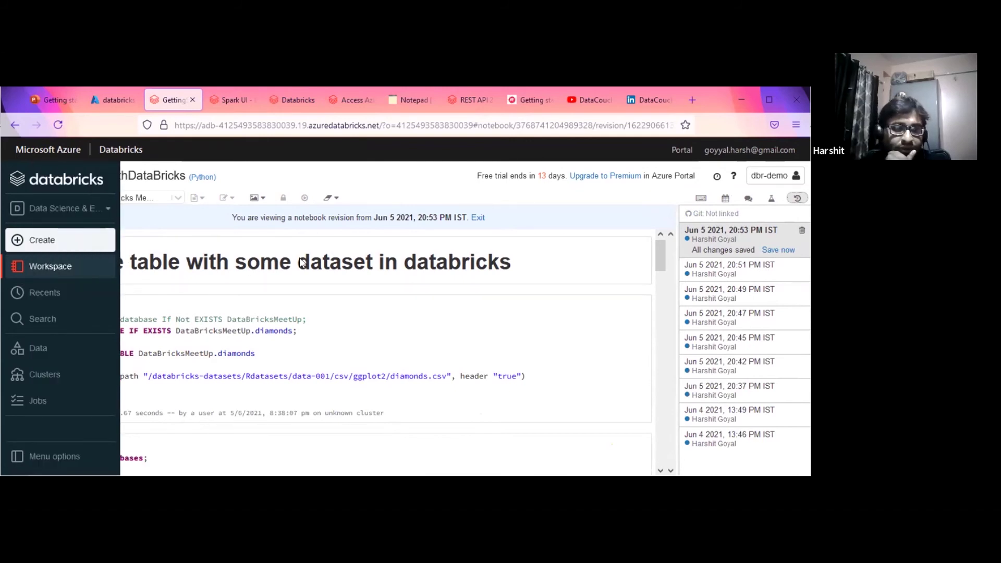
pyautogui.click(345, 224)
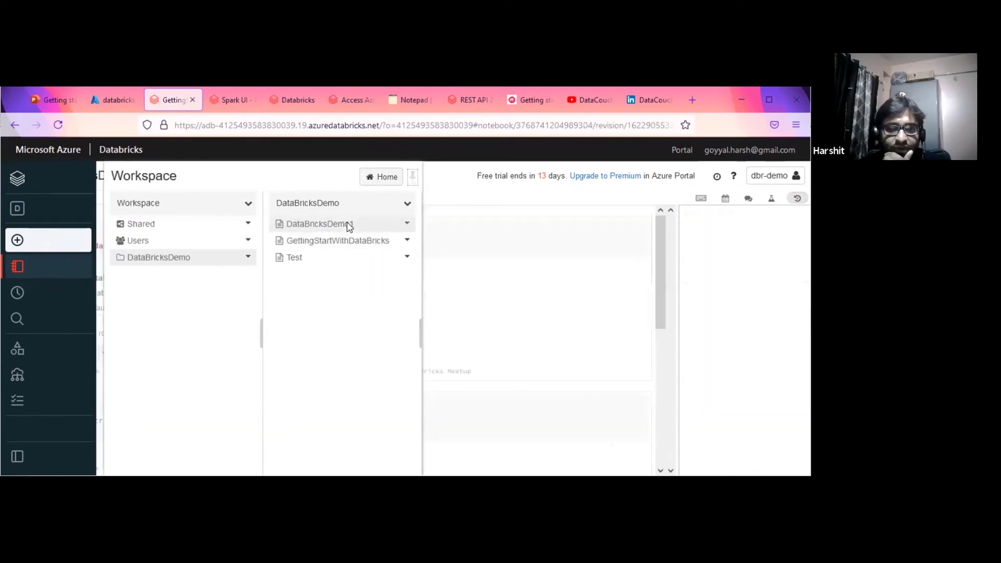
pyautogui.click(730, 230)
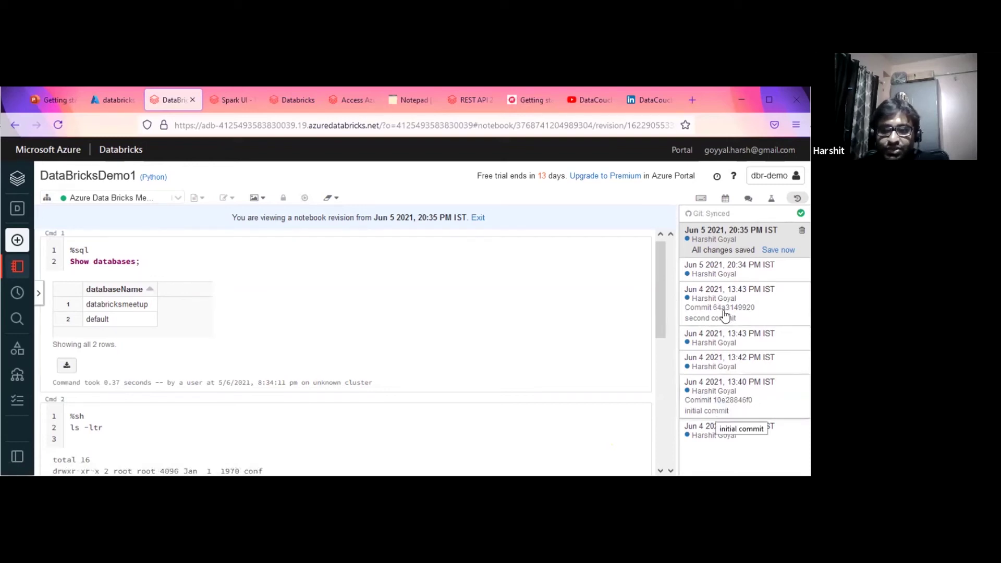
# Exit the revision view, comment out the ls -ltr command in the %sh cell with #, and start saving the notebook's newest revision.
pyautogui.scroll(-1, 227, 375)
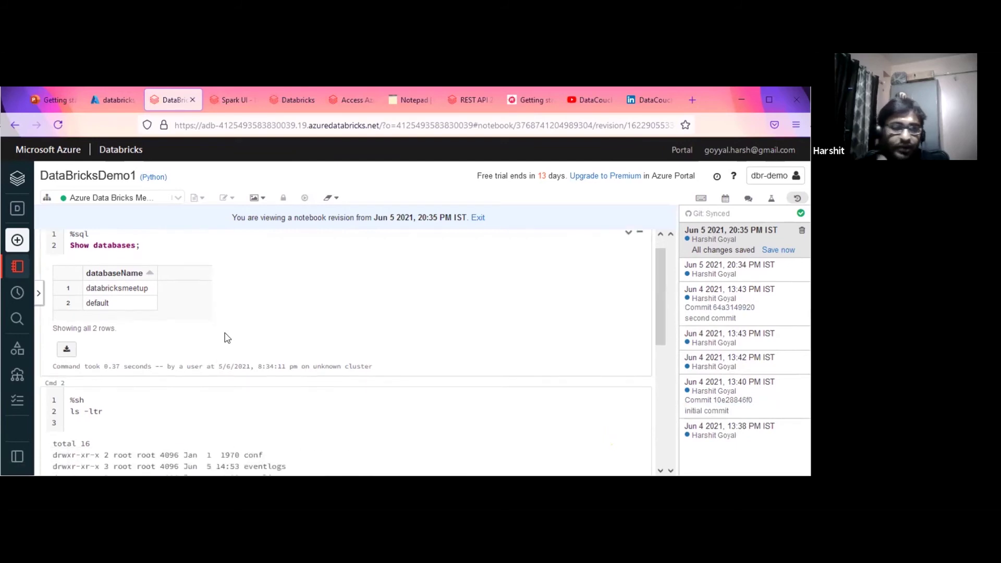
pyautogui.scroll(-1, 225, 358)
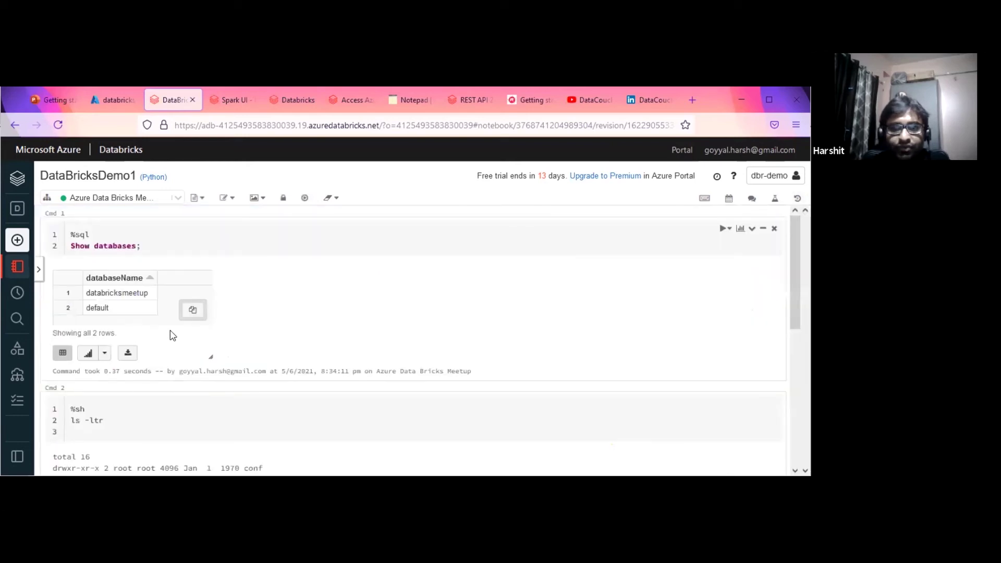
pyautogui.click(71, 416)
pyautogui.write('#')
pyautogui.click(796, 198)
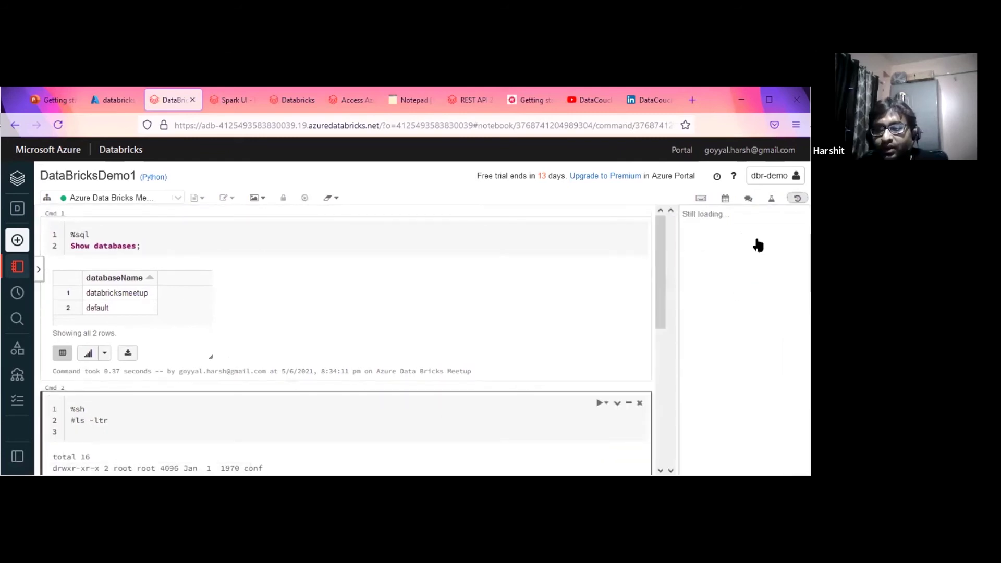
pyautogui.click(773, 251)
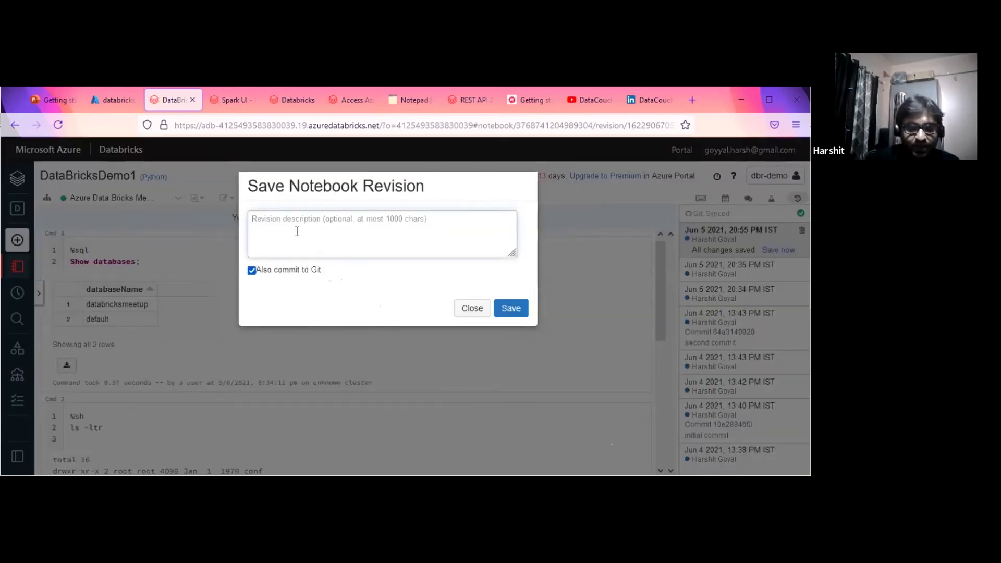
pyautogui.write('C')
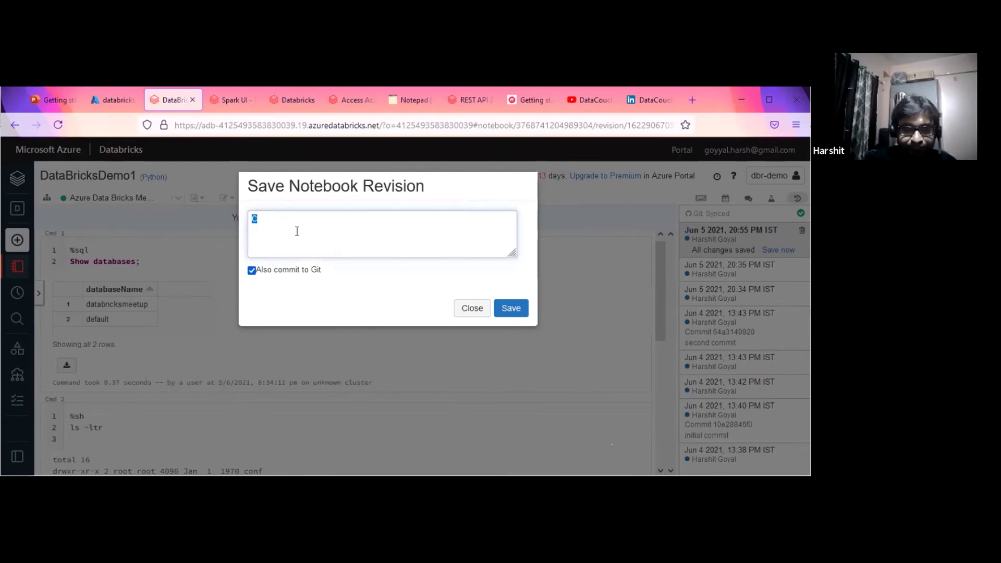
pyautogui.write('mmitong t')
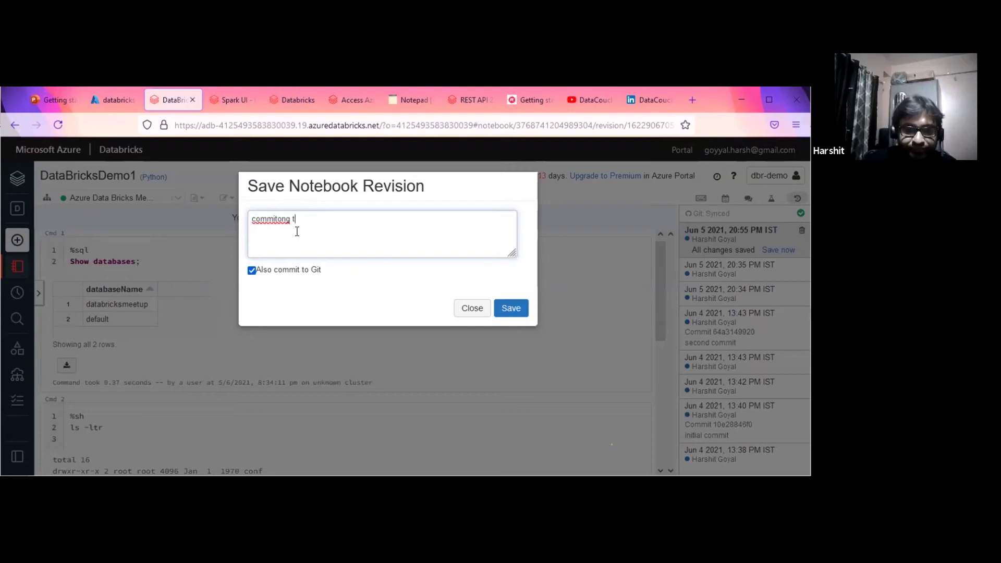
pyautogui.hotkey('shift', 'Left')
pyautogui.hotkey('shift', 'Left')
pyautogui.hotkey('shift', 'Left')
pyautogui.hotkey('shift', 'Left')
pyautogui.hotkey('shift', 'Left')
pyautogui.hotkey('shift', 'Home')
pyautogui.press('BackSpace')
# Save the notebook revision with the description "initial commit" and also commit it to Git.
pyautogui.write('initial')
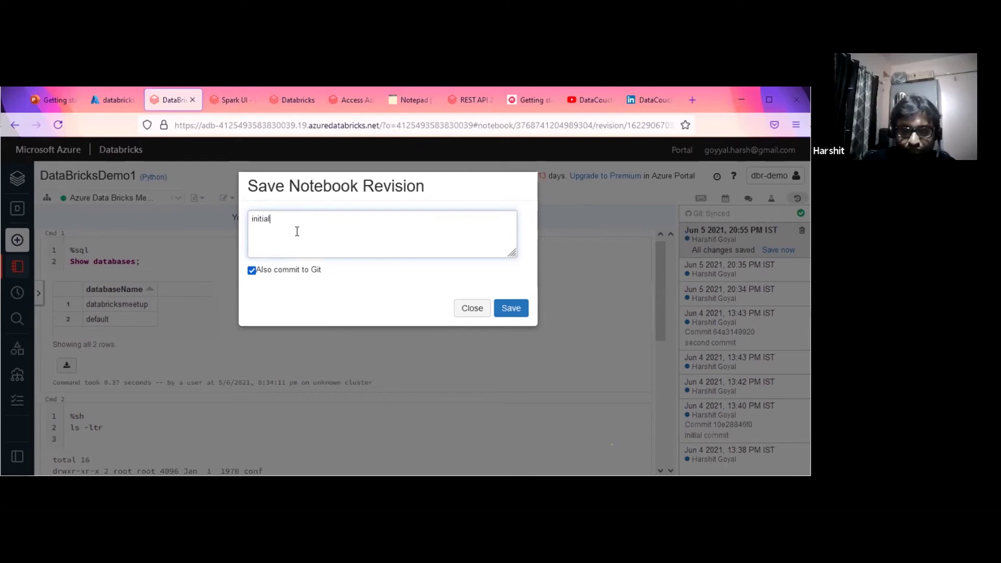
pyautogui.write(' commit')
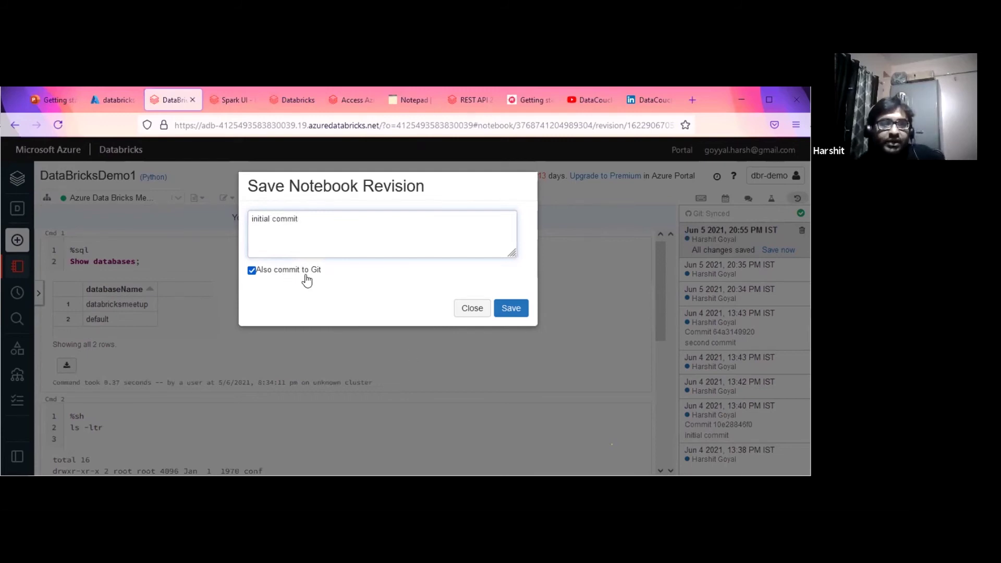
pyautogui.click(512, 312)
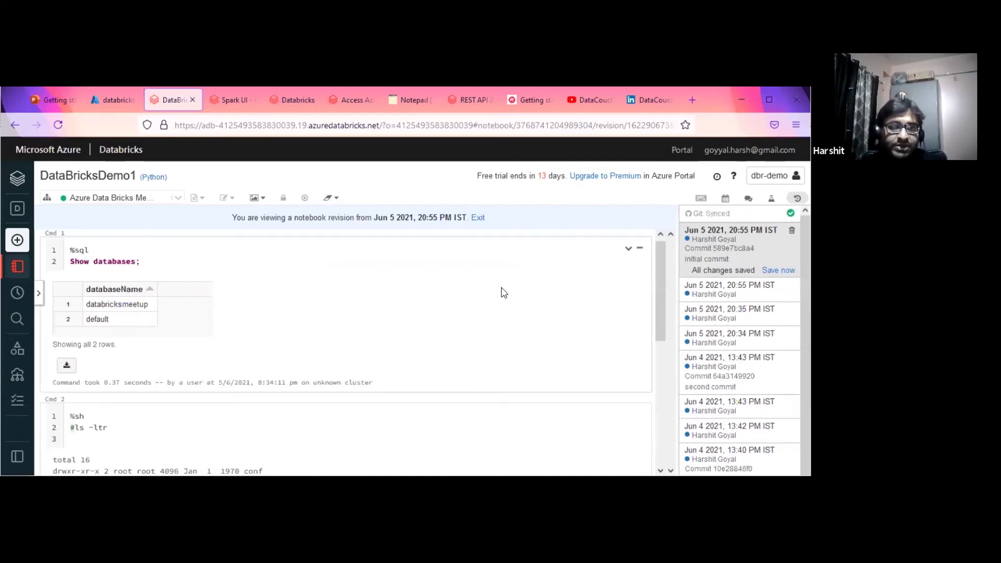
# Review the Git Integration section of the User Settings and display the notebooks in the workspace's DataBricksDemo folder.
pyautogui.click(773, 177)
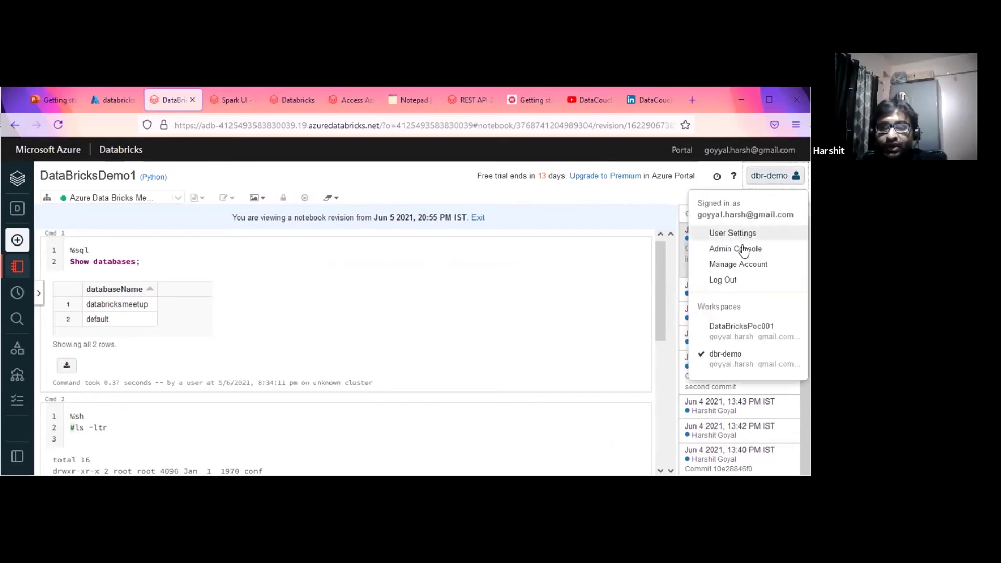
pyautogui.click(742, 238)
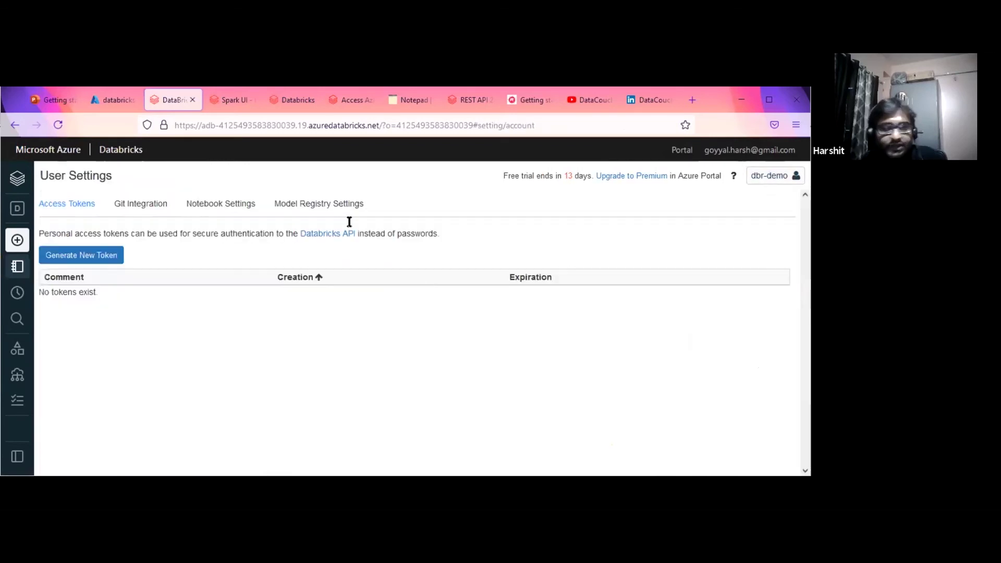
pyautogui.click(139, 204)
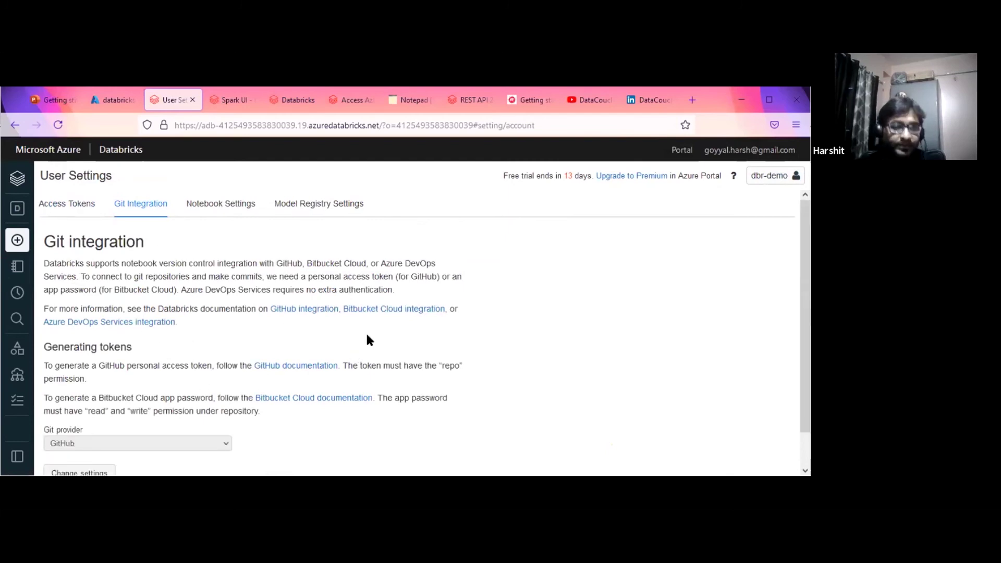
pyautogui.click(26, 266)
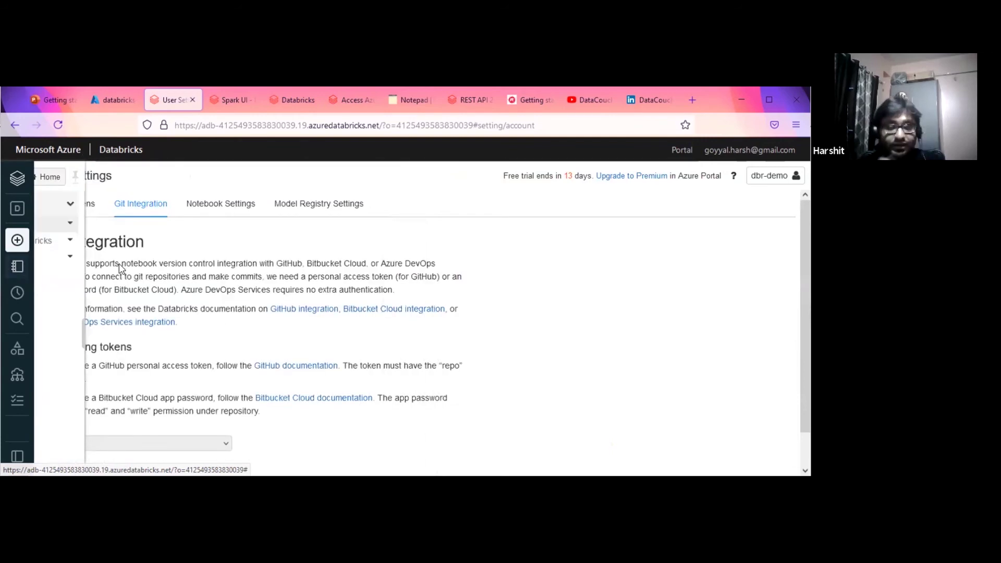
pyautogui.click(17, 266)
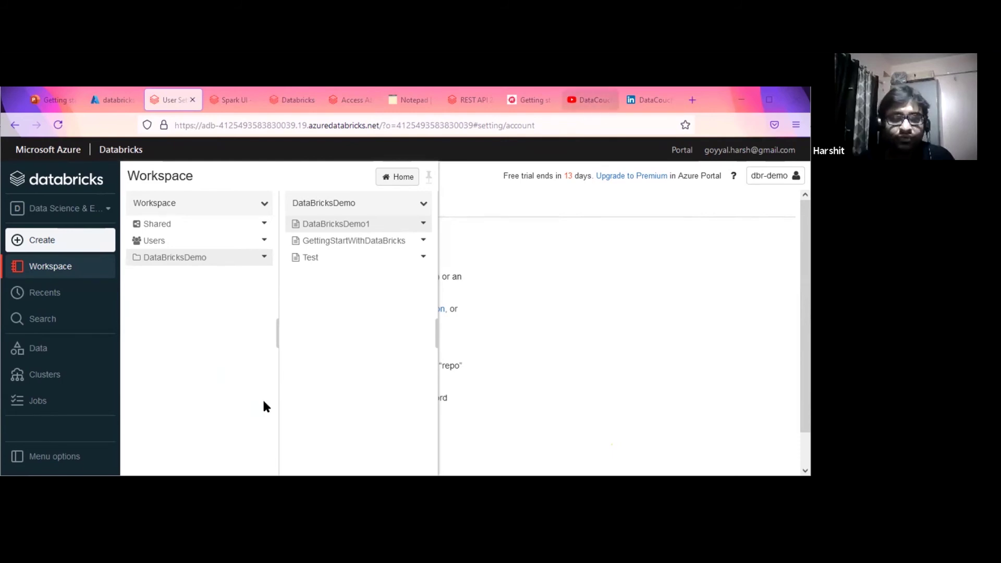
# Show DataCouch's YouTube channel, and examine the details, attendees and comments of the Meetup event "Getting started with Azure Databricks".
pyautogui.click(590, 100)
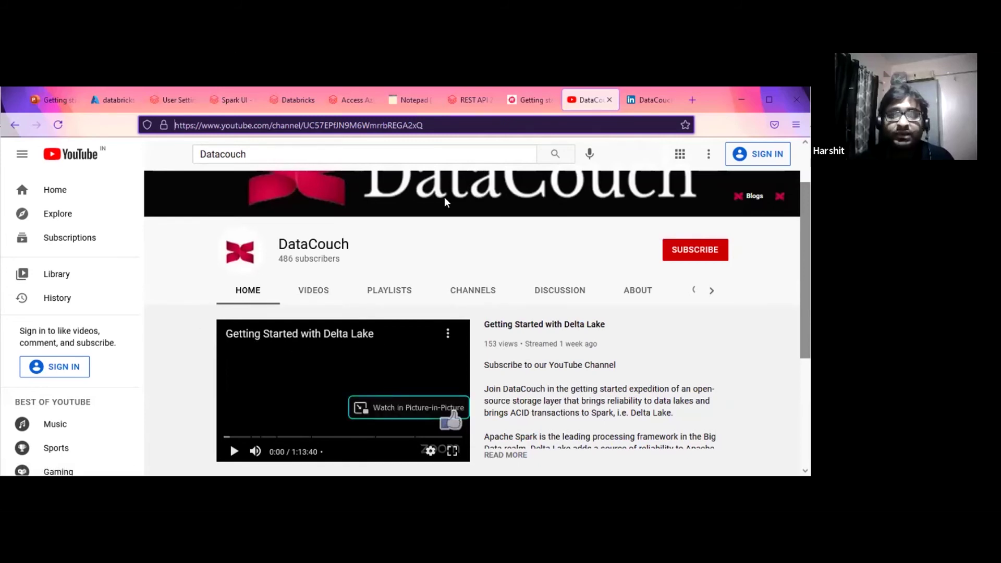
pyautogui.click(530, 100)
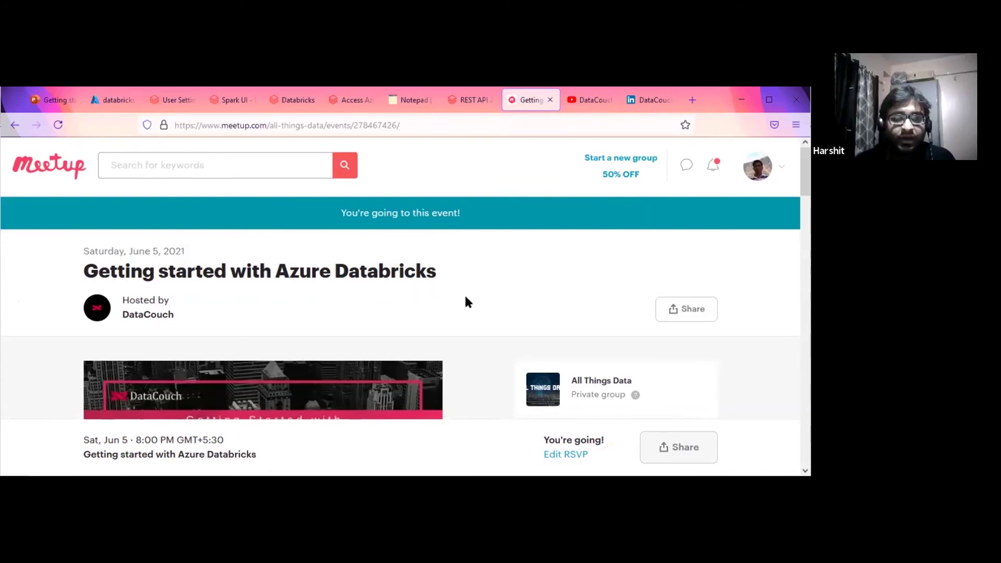
pyautogui.scroll(-3, 464, 297)
pyautogui.scroll(-10, 444, 307)
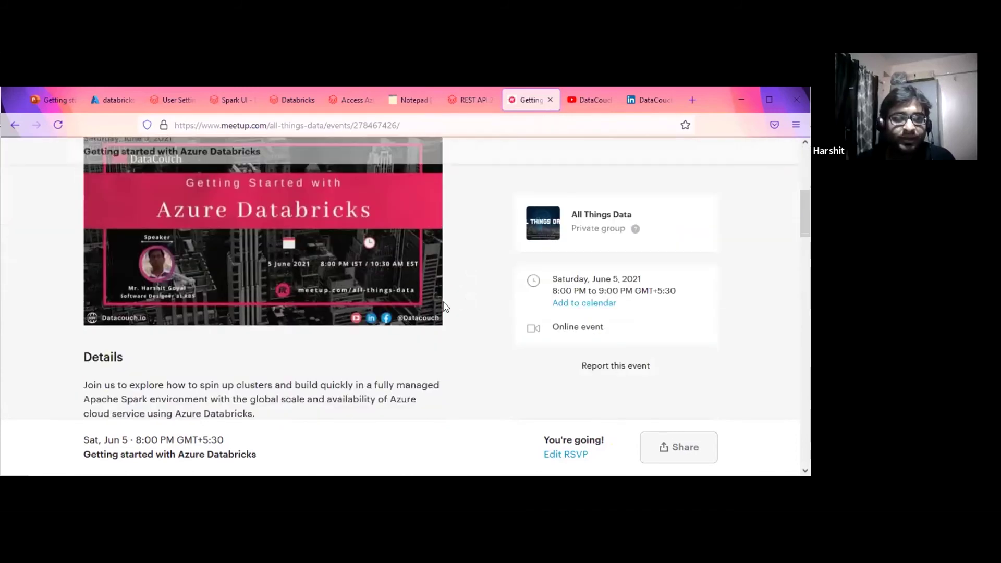
pyautogui.scroll(5, 446, 307)
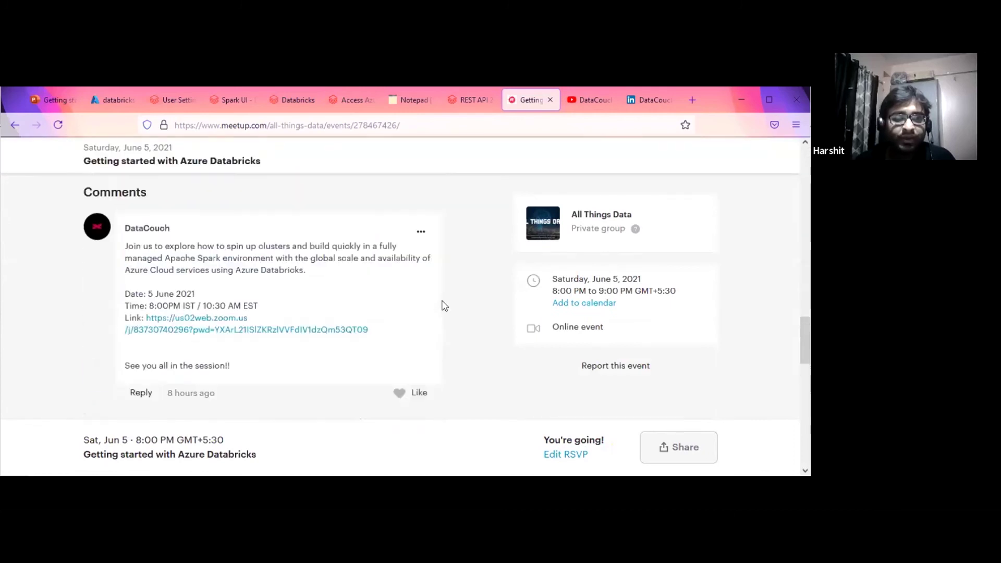
pyautogui.scroll(-7, 444, 306)
pyautogui.scroll(2, 444, 305)
pyautogui.scroll(-5, 472, 316)
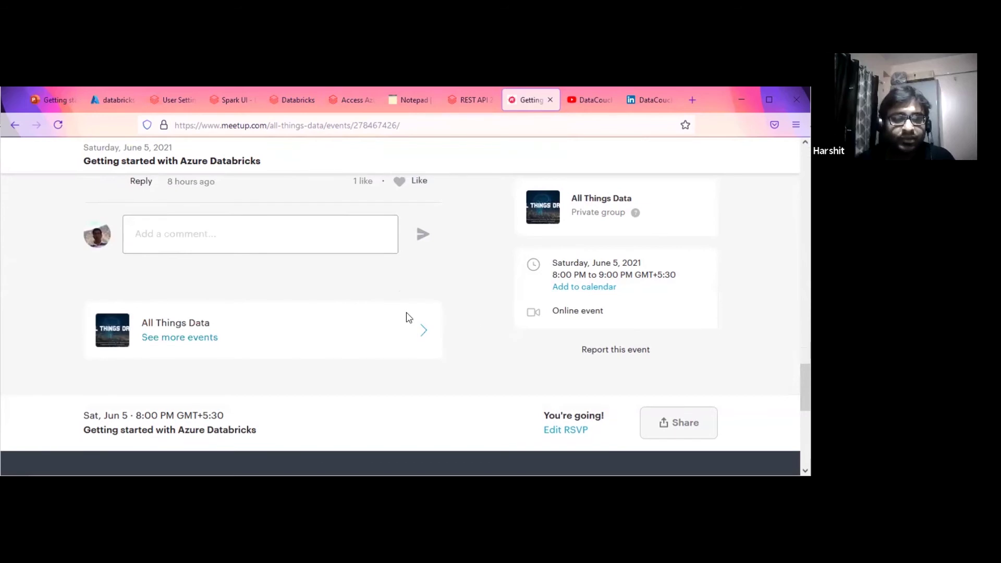
pyautogui.scroll(5, 447, 313)
pyautogui.scroll(-8, 460, 306)
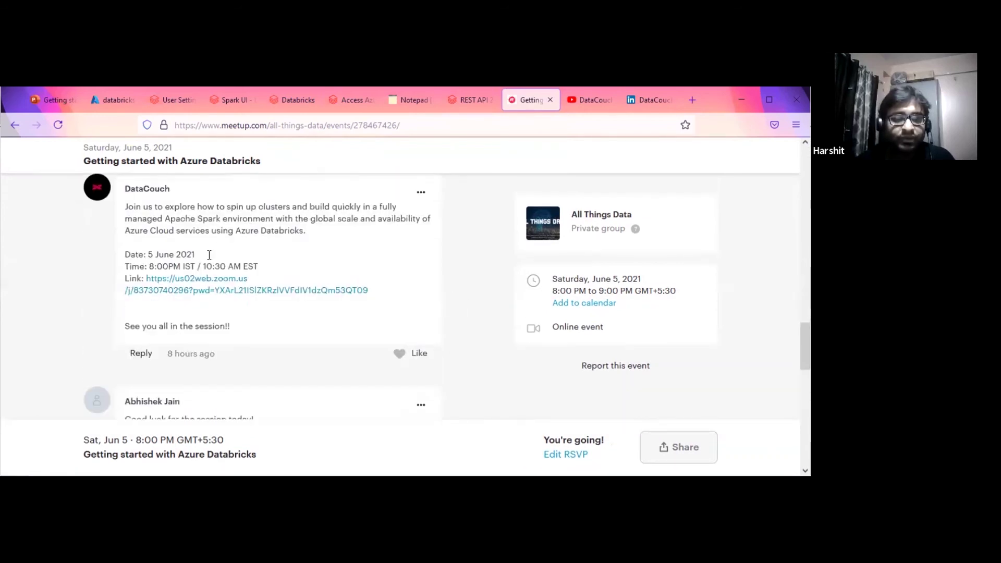
pyautogui.scroll(5, 335, 304)
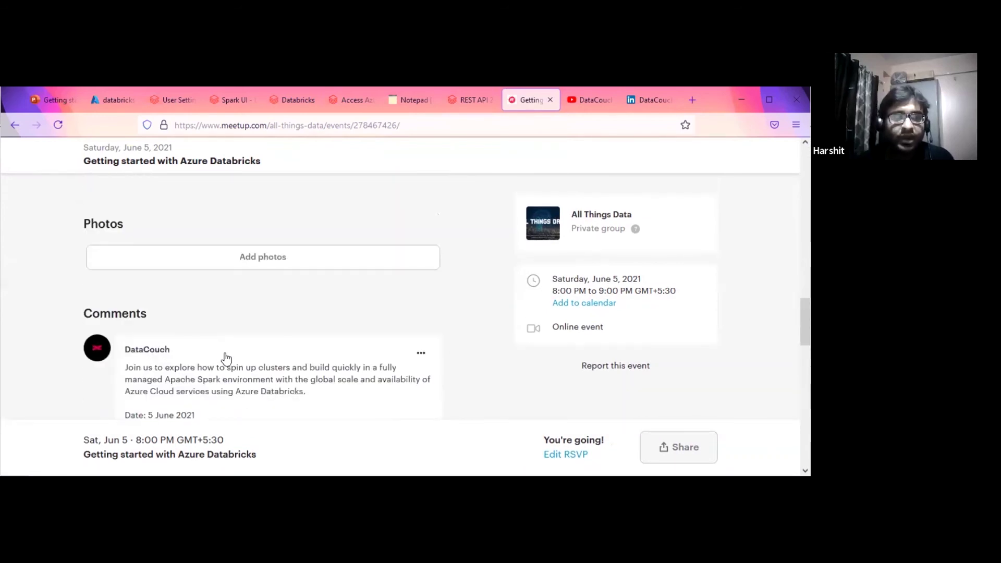
pyautogui.scroll(5, 376, 318)
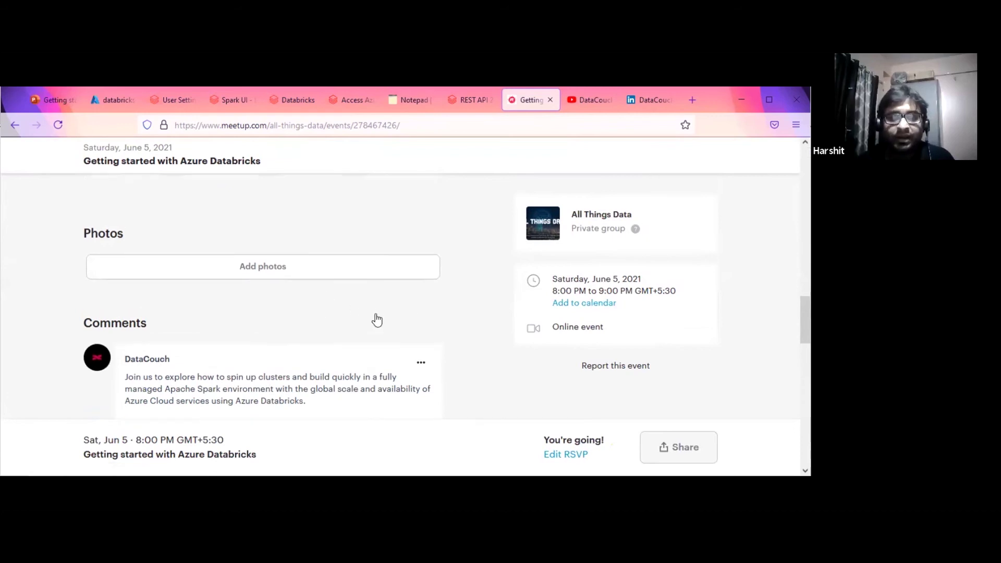
pyautogui.scroll(4, 464, 334)
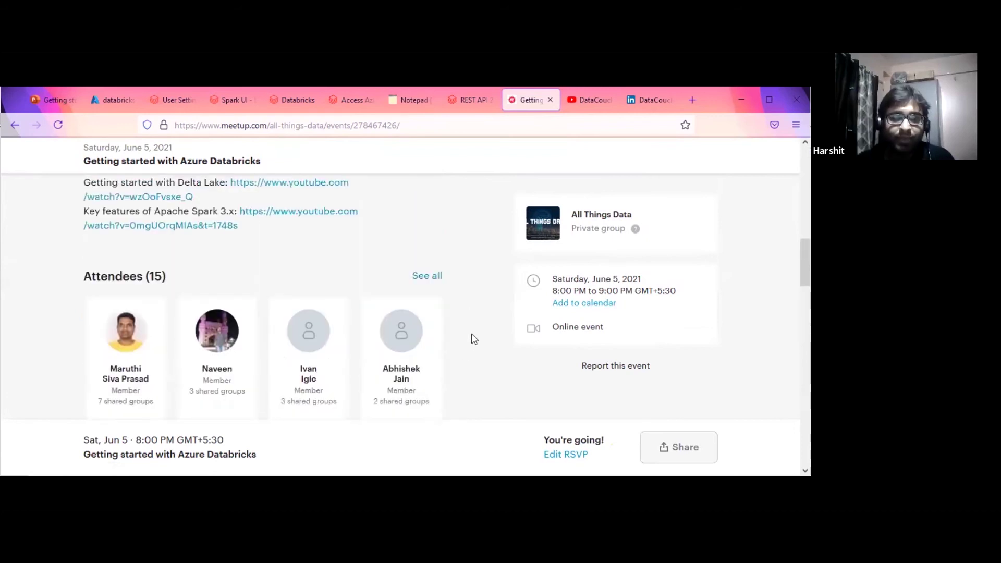
pyautogui.scroll(3, 473, 337)
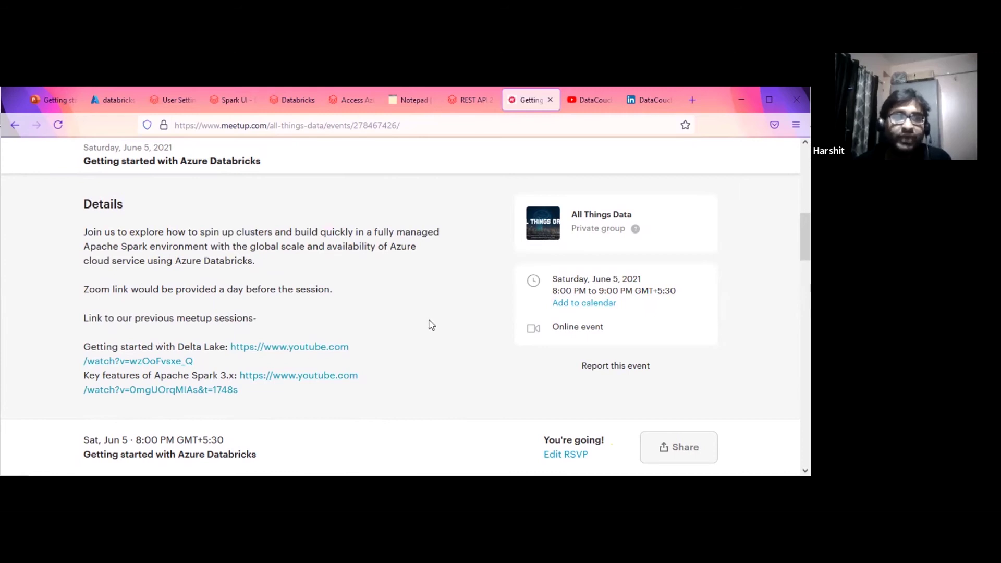
pyautogui.scroll(1, 420, 349)
pyautogui.scroll(4, 420, 349)
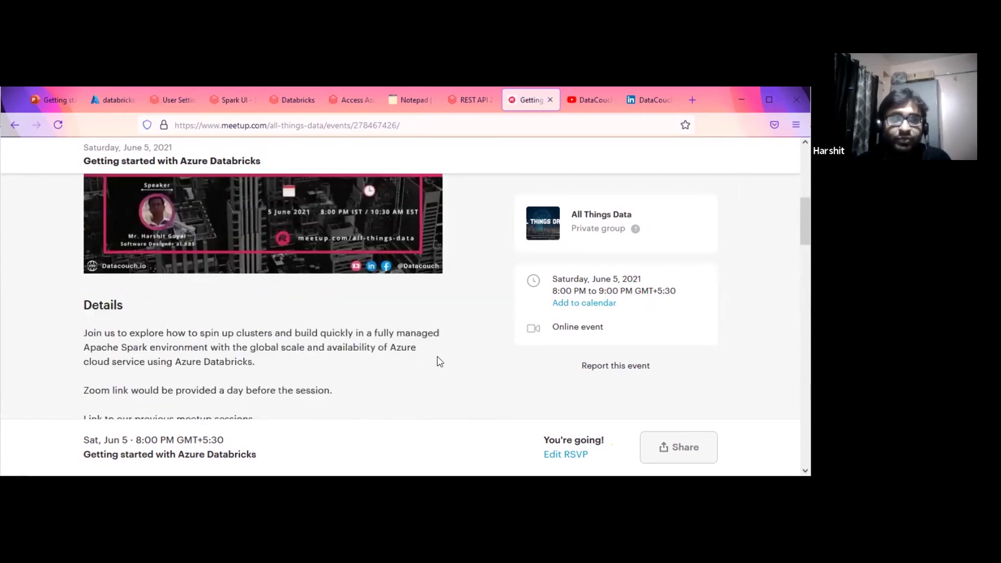
pyautogui.scroll(6, 504, 246)
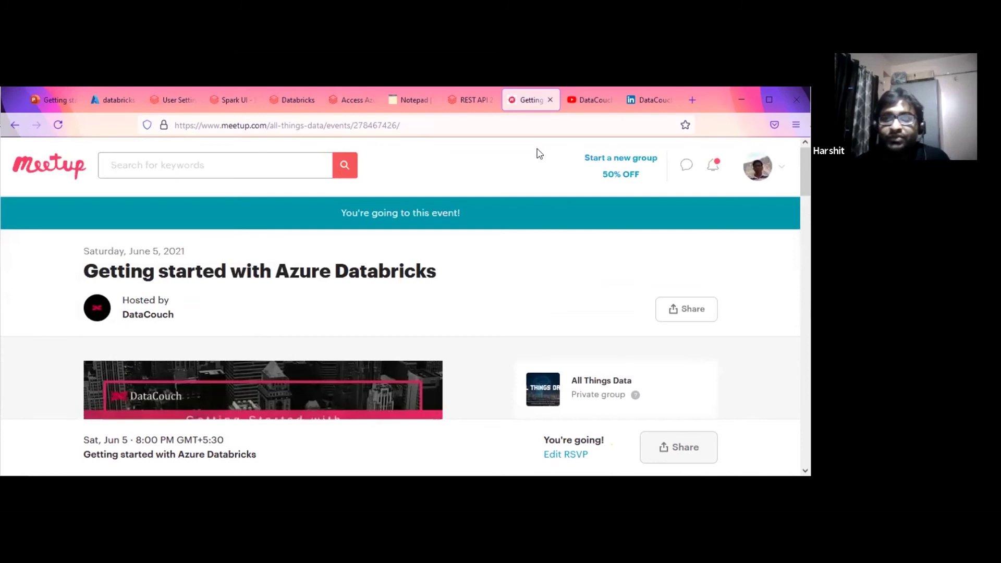
# Switch to DataCouch's LinkedIn page and look through its company overview and recent updates.
pyautogui.click(652, 101)
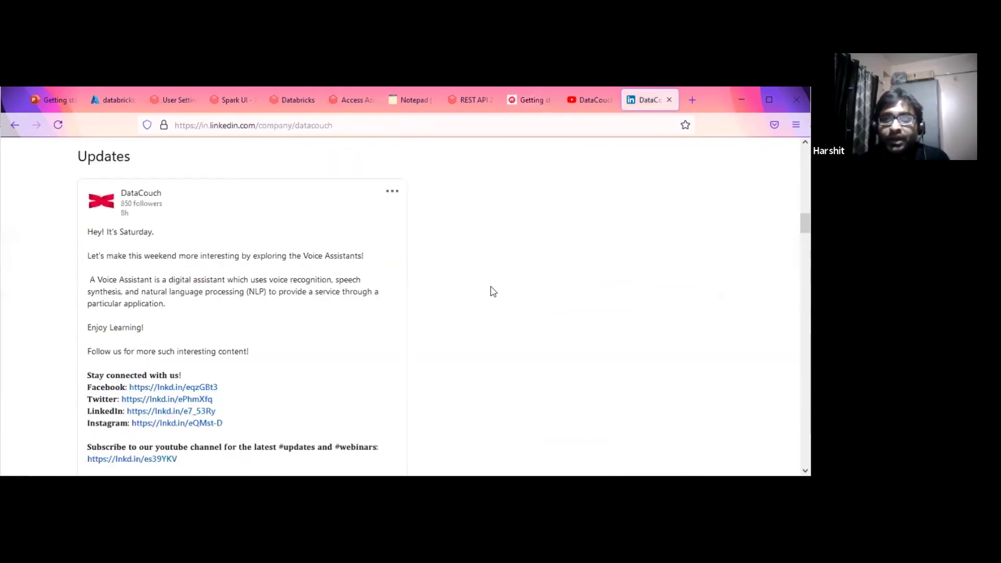
pyautogui.scroll(8, 476, 336)
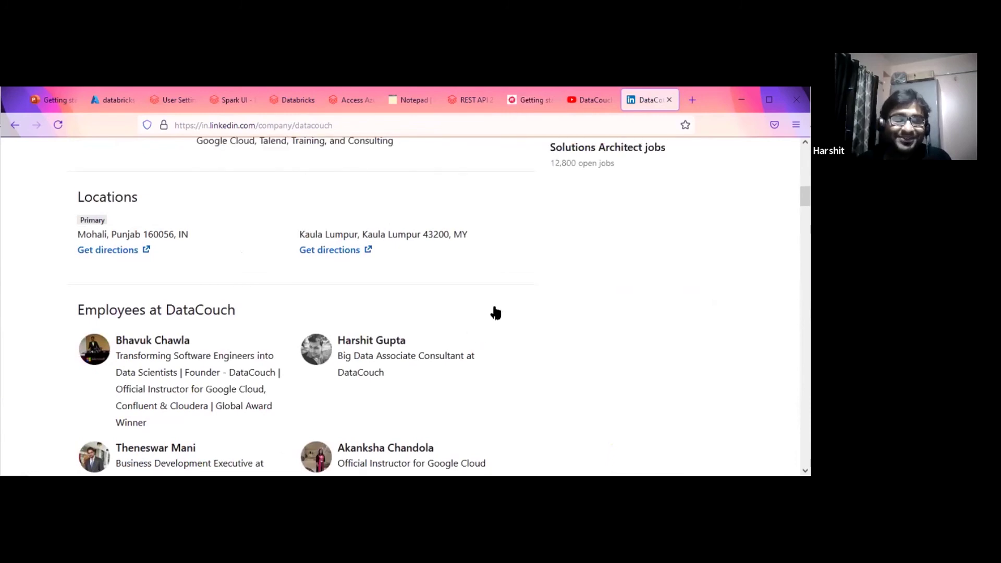
pyautogui.scroll(5, 495, 311)
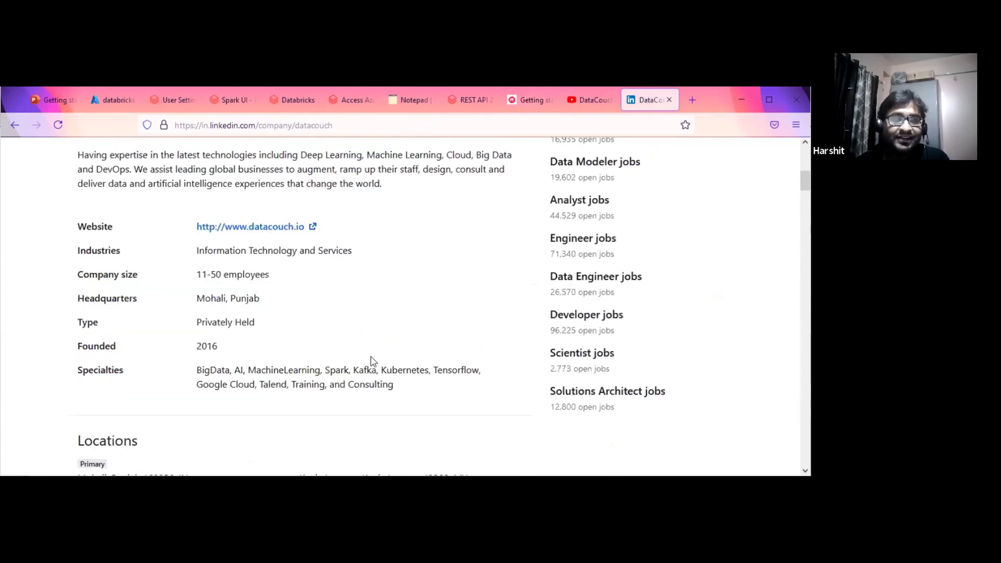
pyautogui.scroll(5, 336, 319)
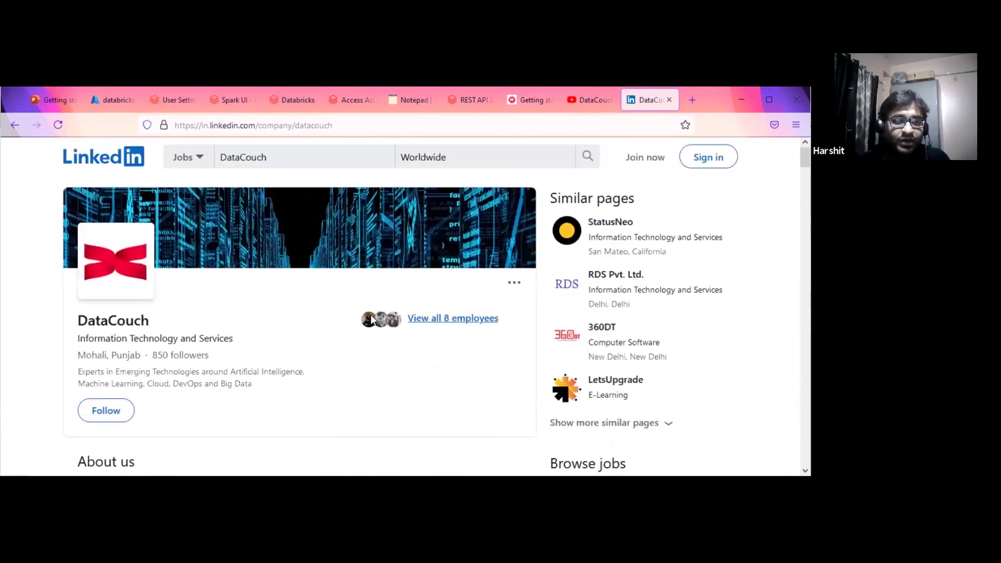
pyautogui.scroll(-15, 250, 334)
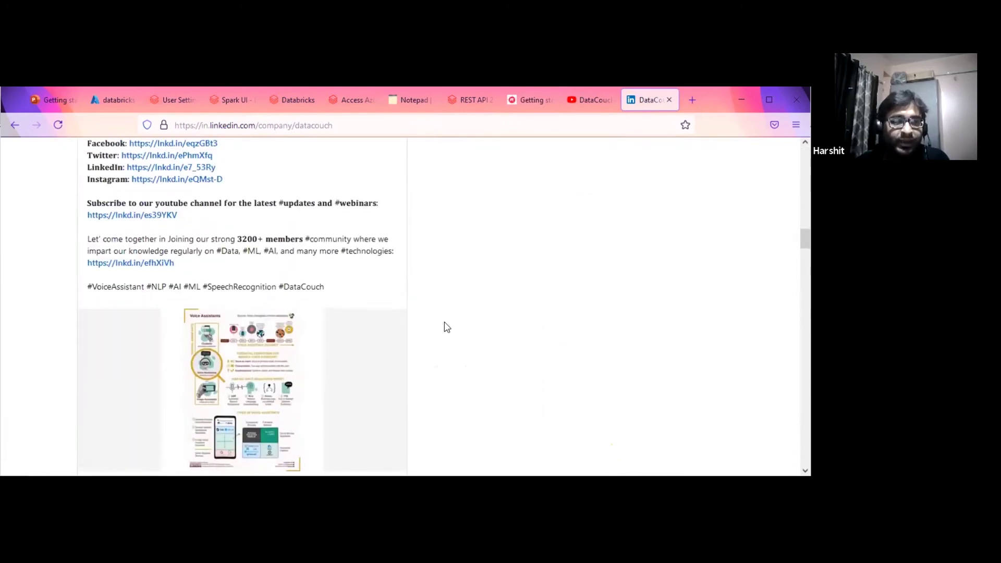
pyautogui.scroll(-5, 430, 319)
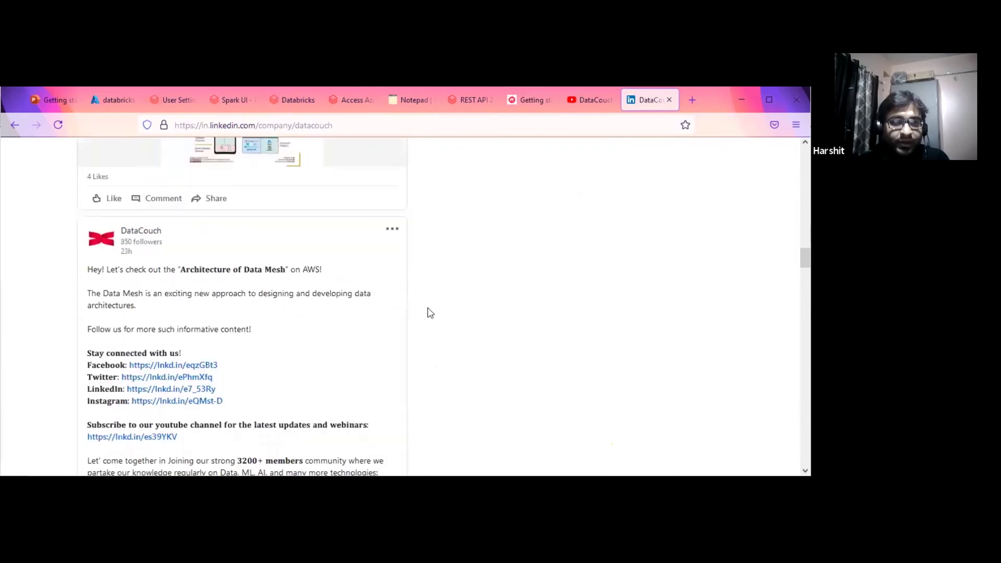
pyautogui.scroll(-4, 431, 317)
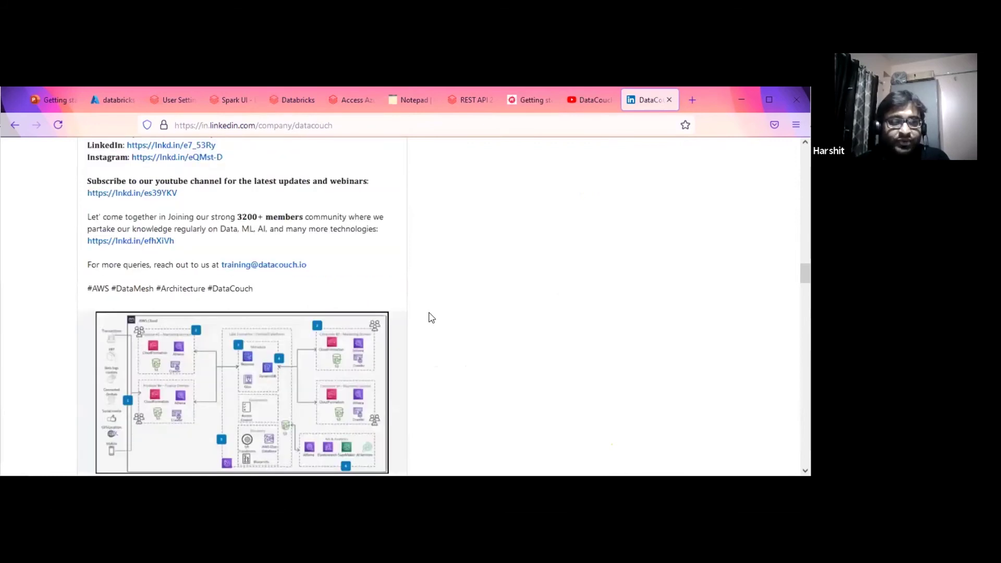
pyautogui.scroll(-4, 431, 317)
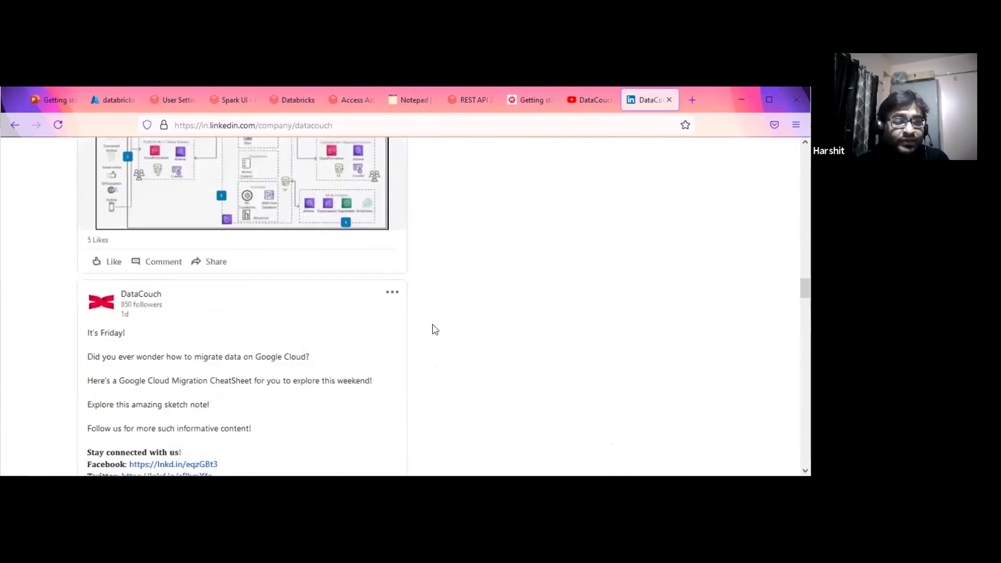
pyautogui.scroll(-3, 481, 335)
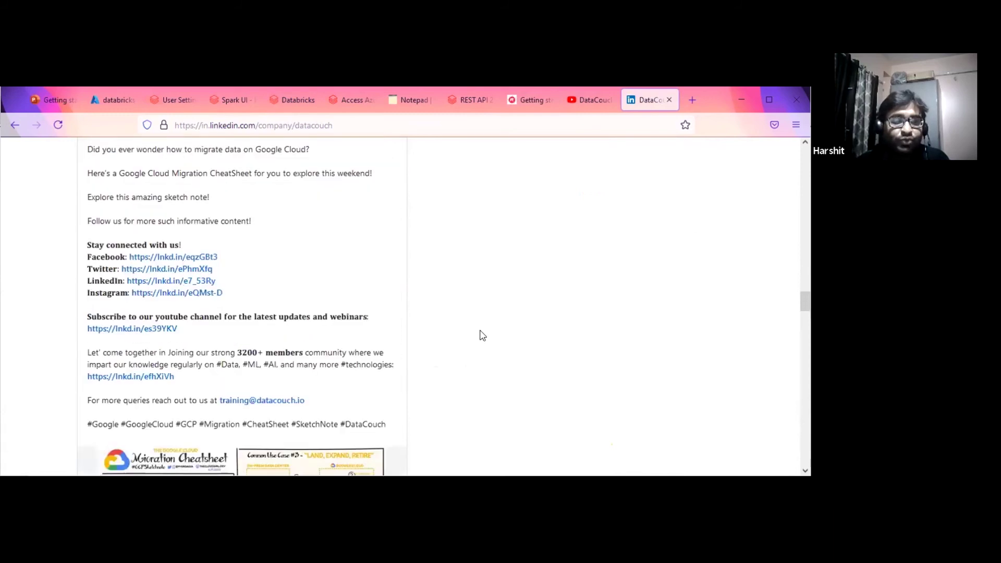
# Look through DataCouch's older LinkedIn updates down to the CI/CD Pipeline with Google Cloud post, and return to the company header.
pyautogui.scroll(-1, 185, 371)
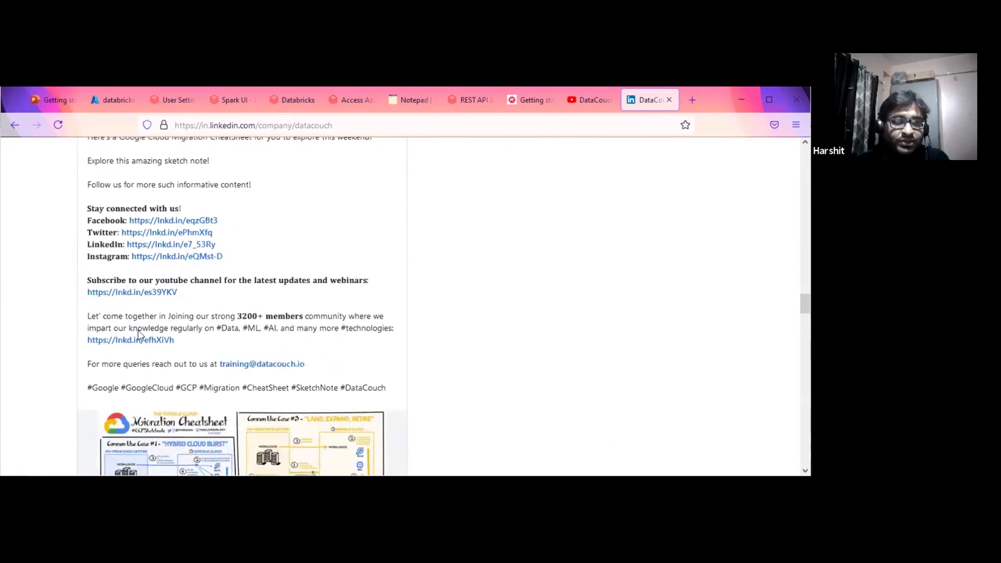
pyautogui.scroll(-2, 145, 408)
pyautogui.scroll(-4, 440, 306)
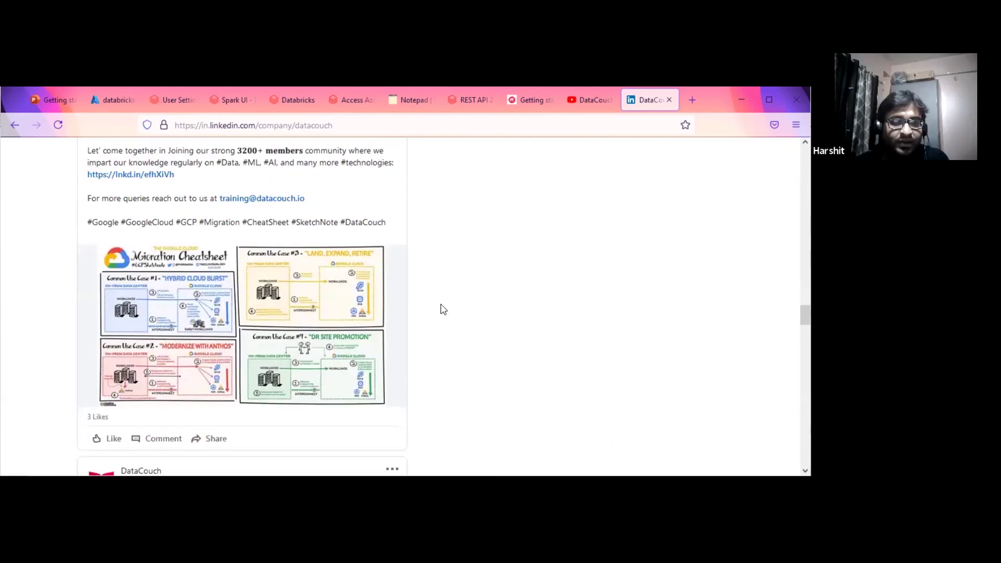
pyautogui.scroll(-8, 444, 310)
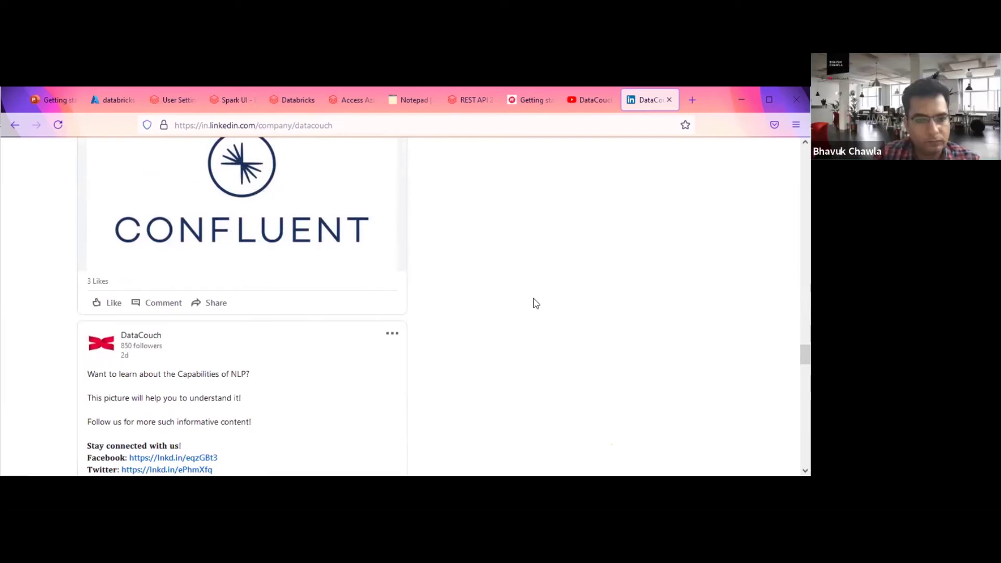
pyautogui.scroll(-3, 533, 300)
pyautogui.scroll(-1, 531, 295)
pyautogui.scroll(4, 528, 296)
pyautogui.scroll(-5, 529, 296)
pyautogui.scroll(-3, 505, 300)
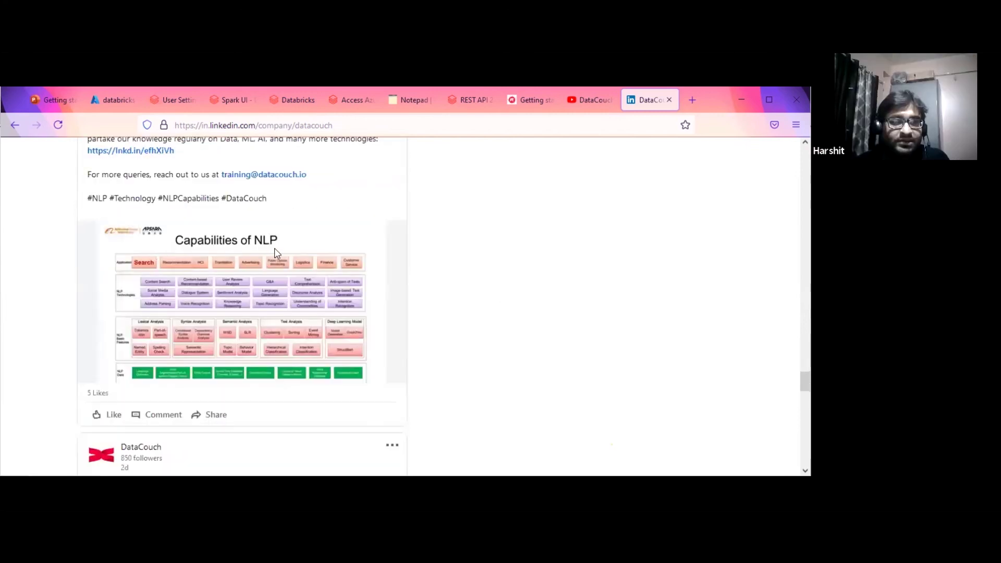
pyautogui.scroll(-3, 487, 305)
pyautogui.scroll(-7, 502, 304)
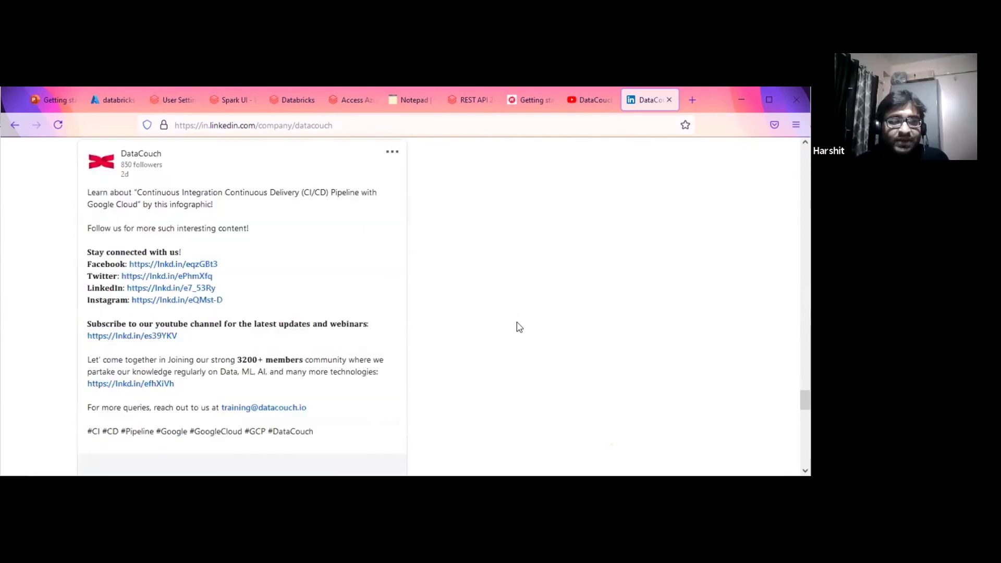
pyautogui.scroll(15, 519, 324)
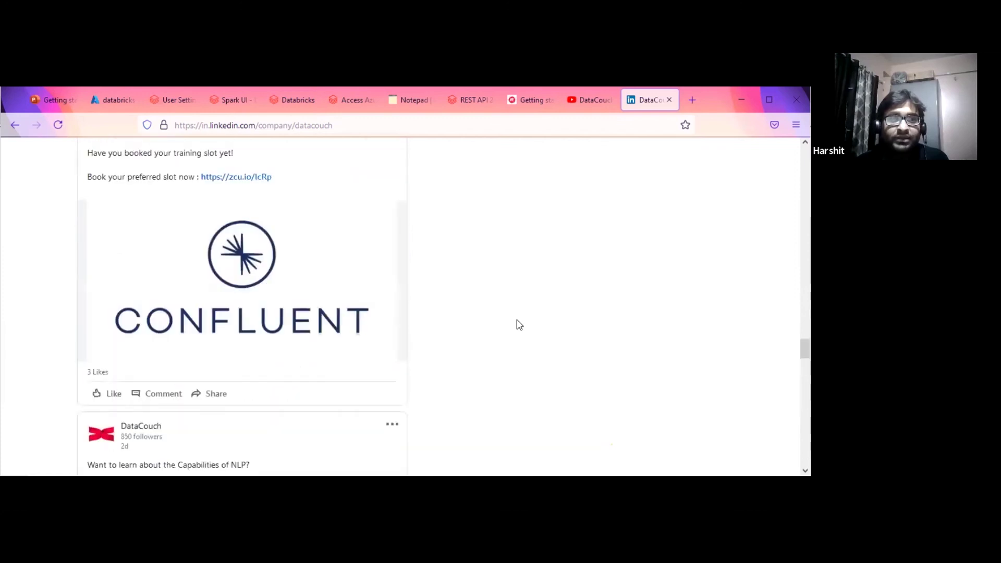
pyautogui.scroll(10, 519, 323)
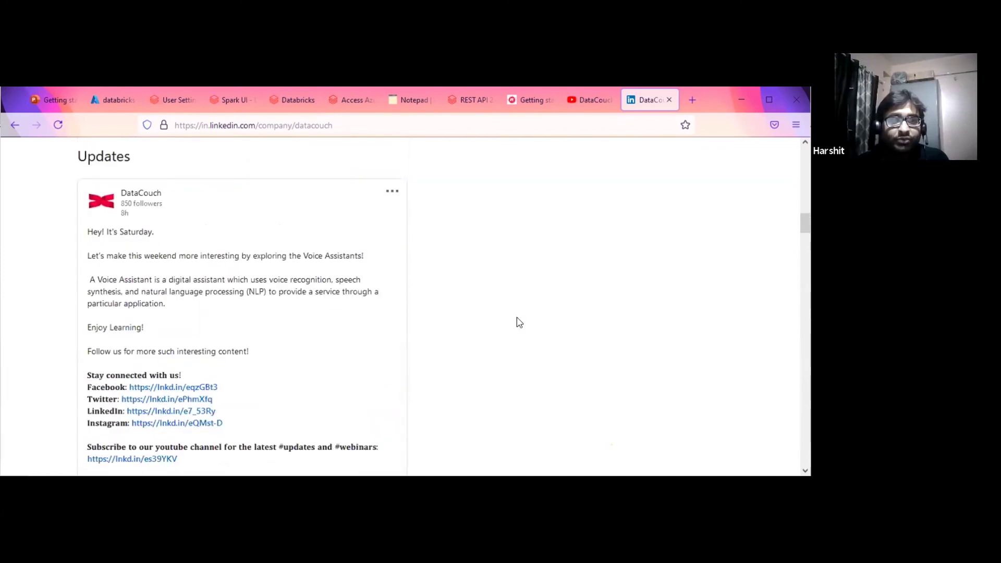
pyautogui.scroll(10, 519, 323)
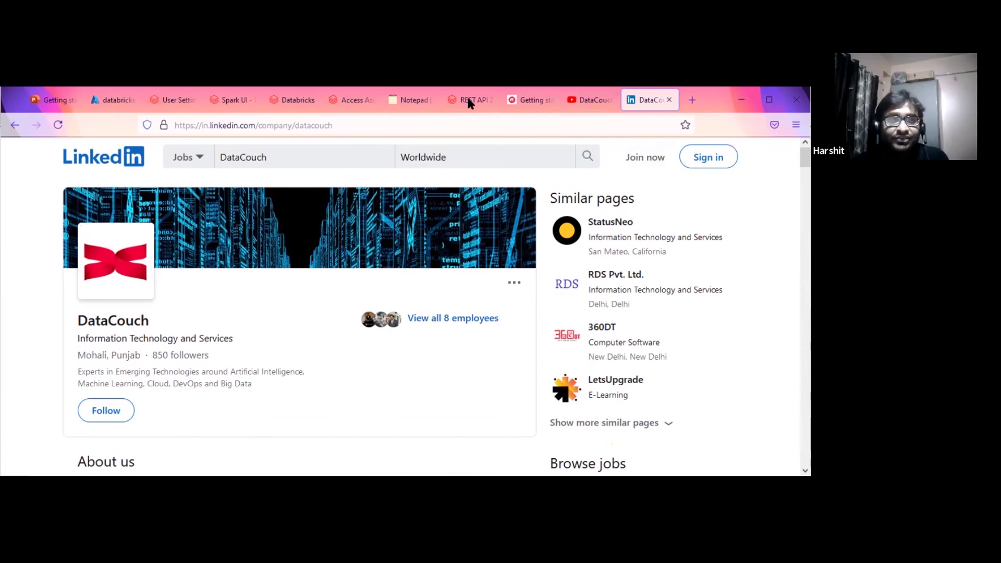
# Switch back to Databricks, show the notebooks in the DataBricksDemo folder, and highlight the Git integration heading in the User Settings.
pyautogui.click(173, 100)
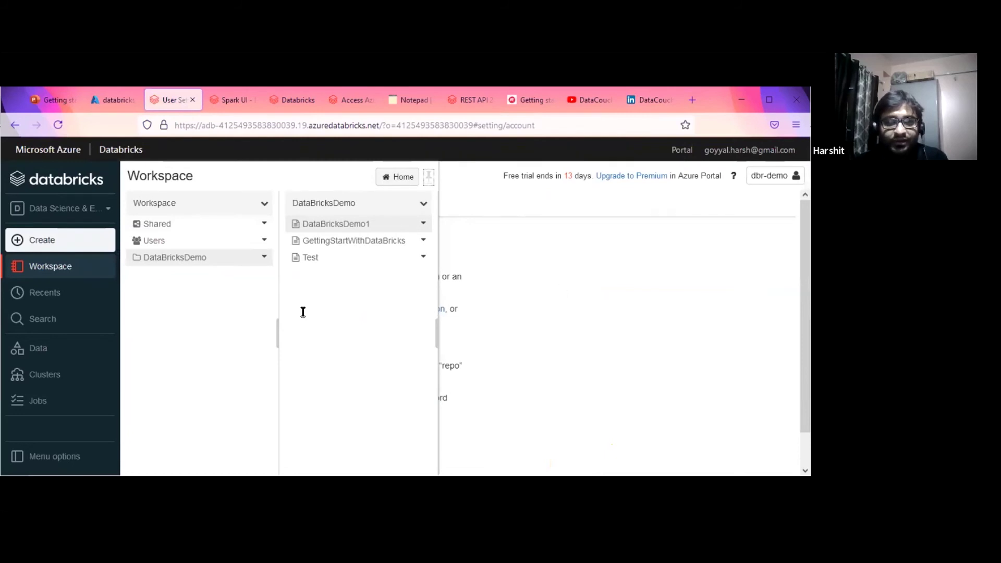
pyautogui.click(67, 267)
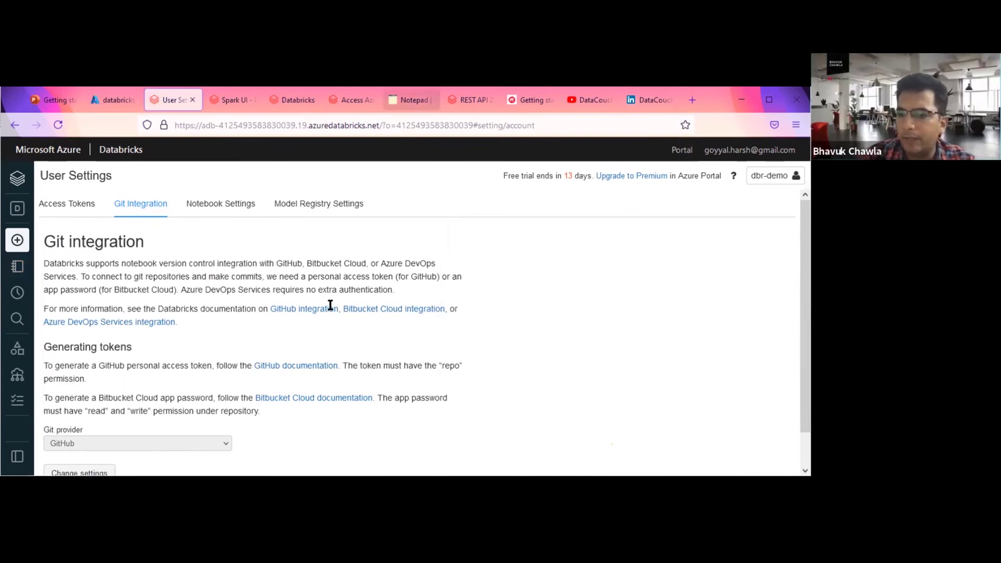
pyautogui.hotkey('ctrl', '7')
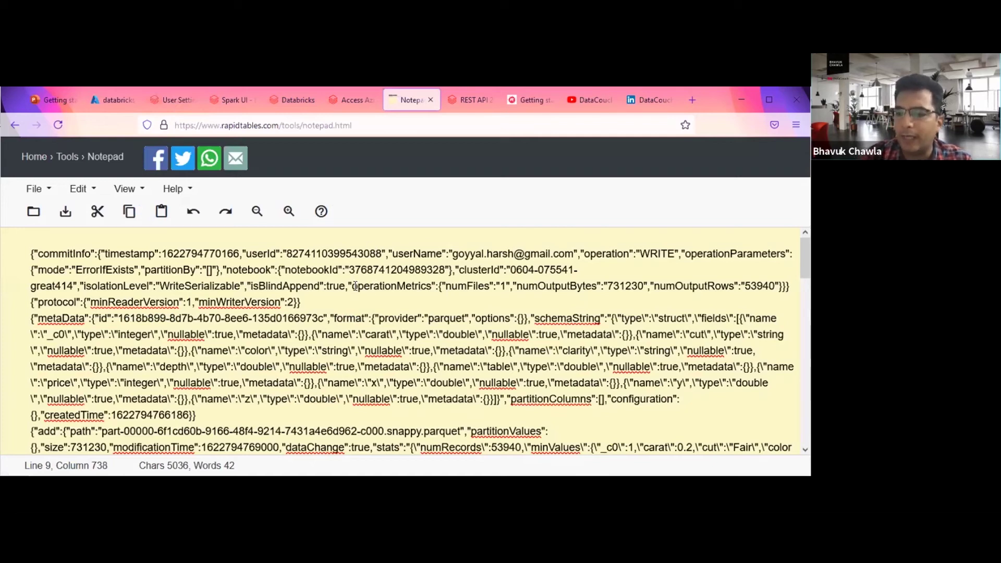
pyautogui.hotkey('ctrl', '3')
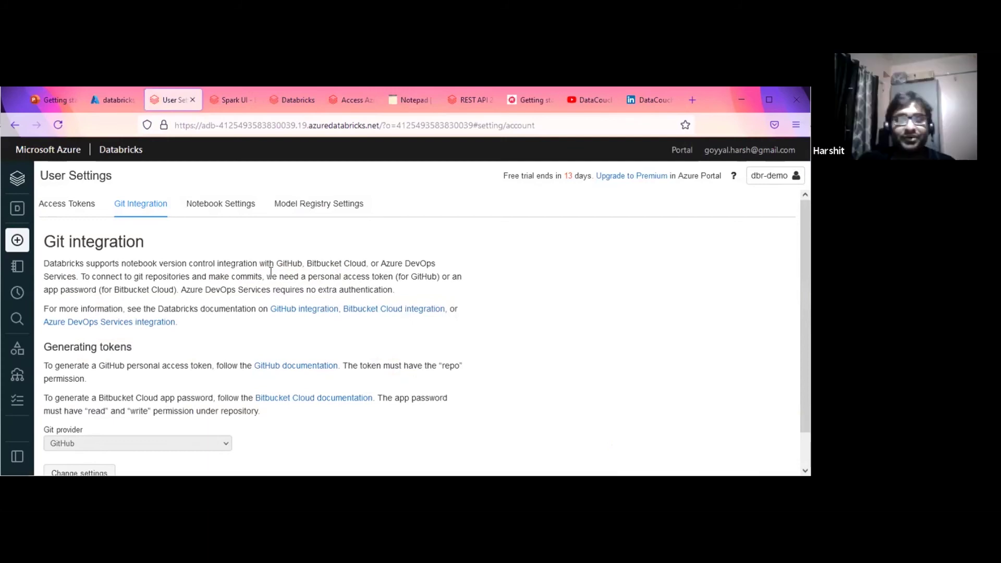
pyautogui.moveTo(17, 242)
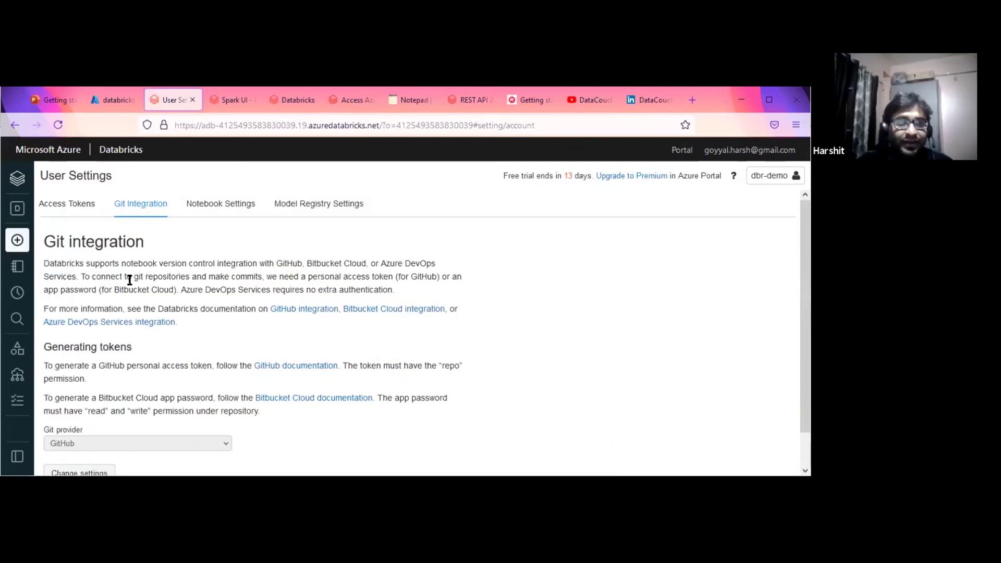
pyautogui.click(17, 266)
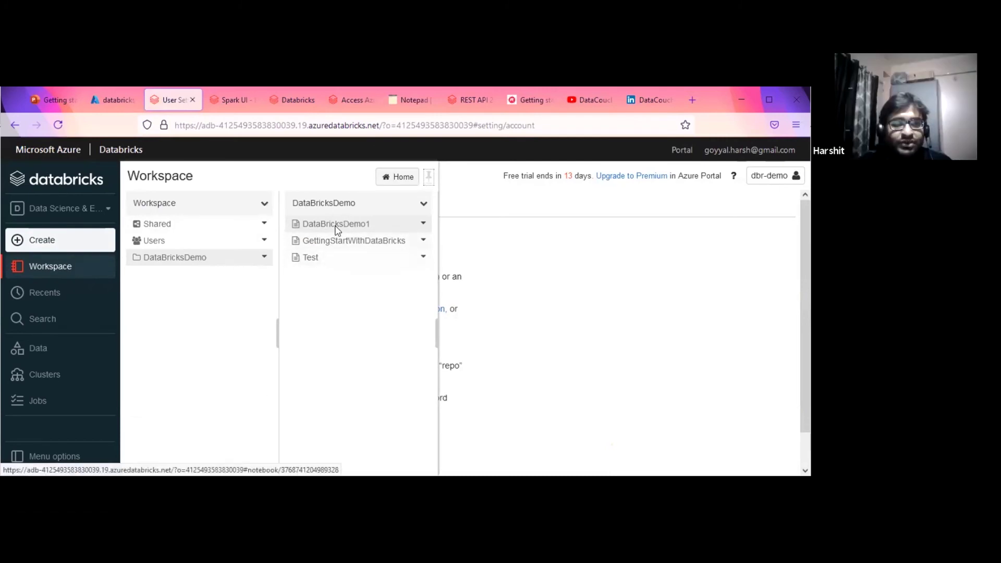
pyautogui.click(590, 311)
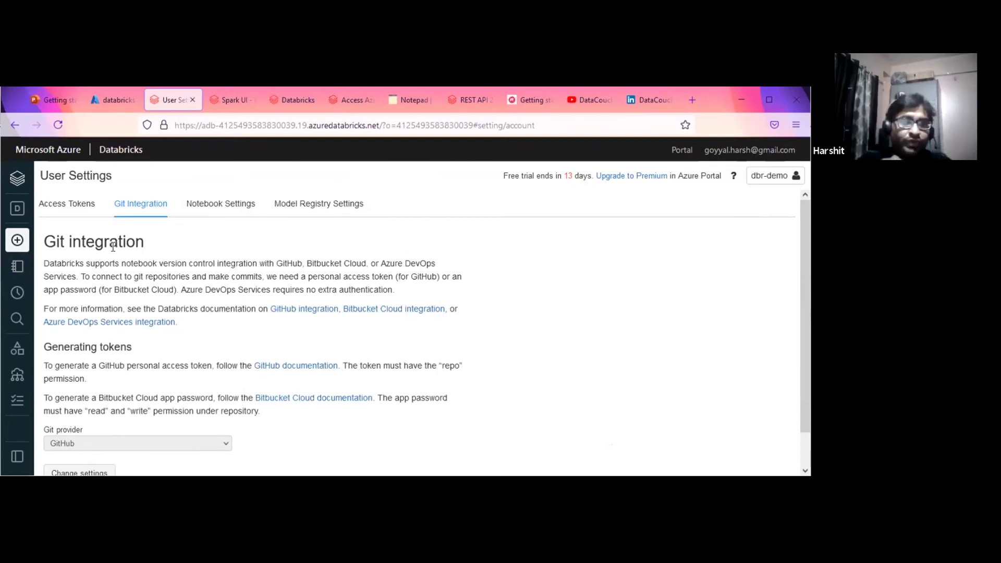
pyautogui.moveTo(47, 241); pyautogui.dragTo(200, 239)
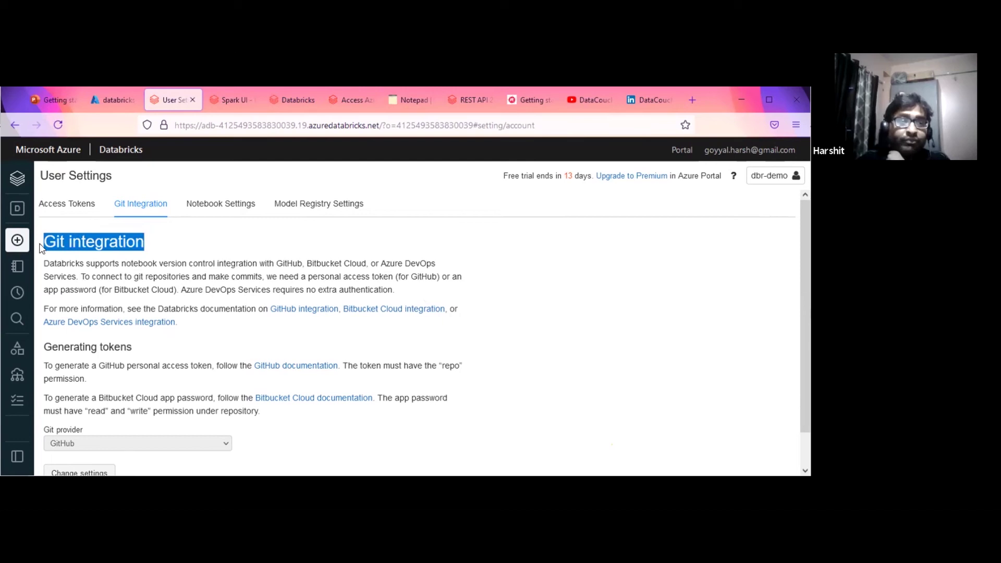
# Browse the tables of the default and databricksmeetup databases, comparing the Data browser with the workspace folders.
pyautogui.moveTo(23, 239)
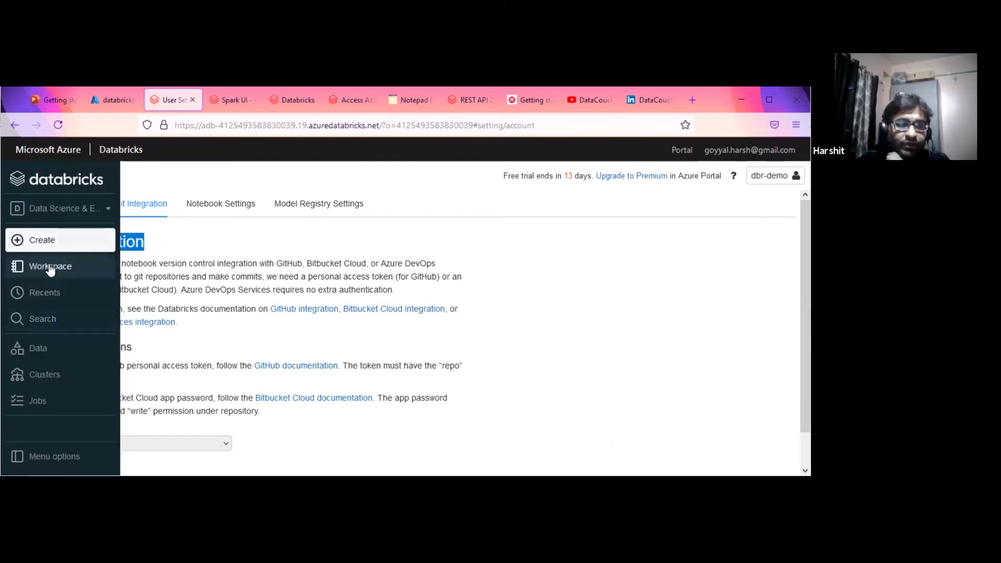
pyautogui.click(42, 348)
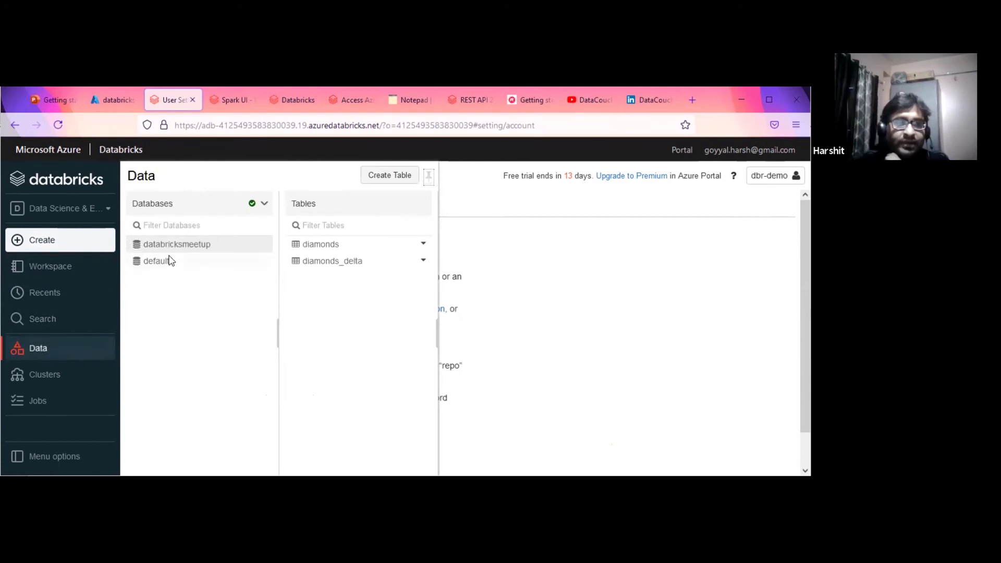
pyautogui.click(161, 263)
pyautogui.click(172, 246)
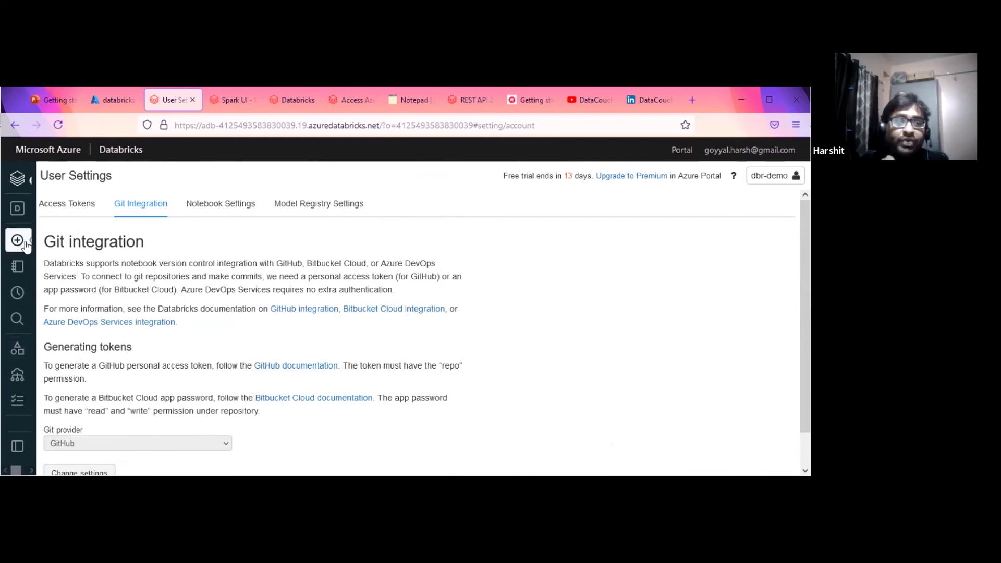
pyautogui.click(46, 271)
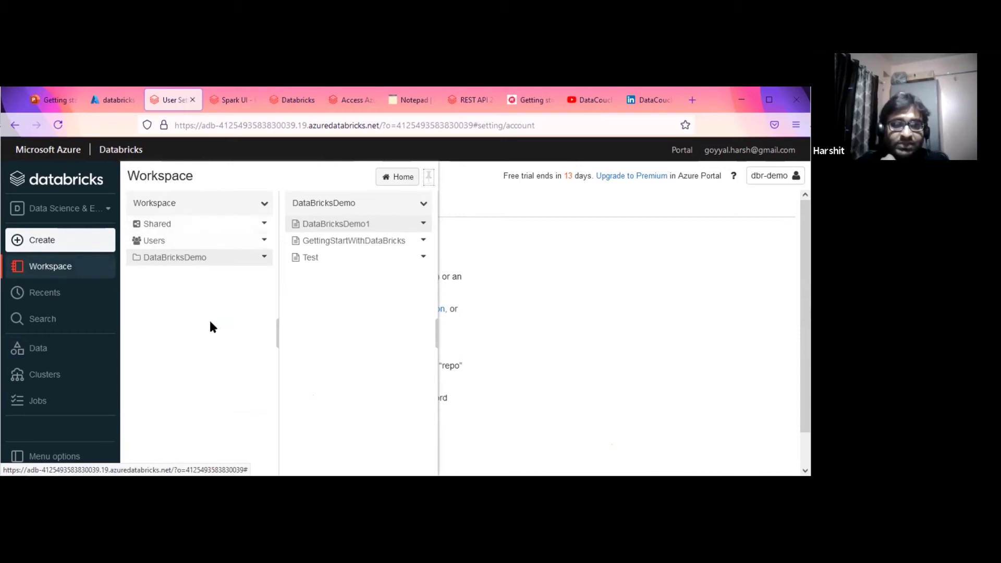
pyautogui.click(42, 347)
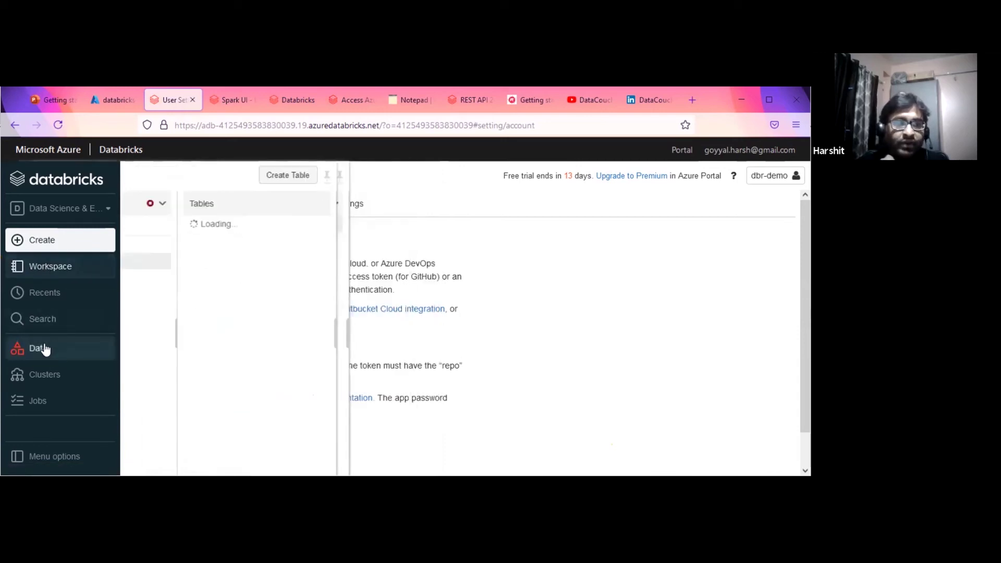
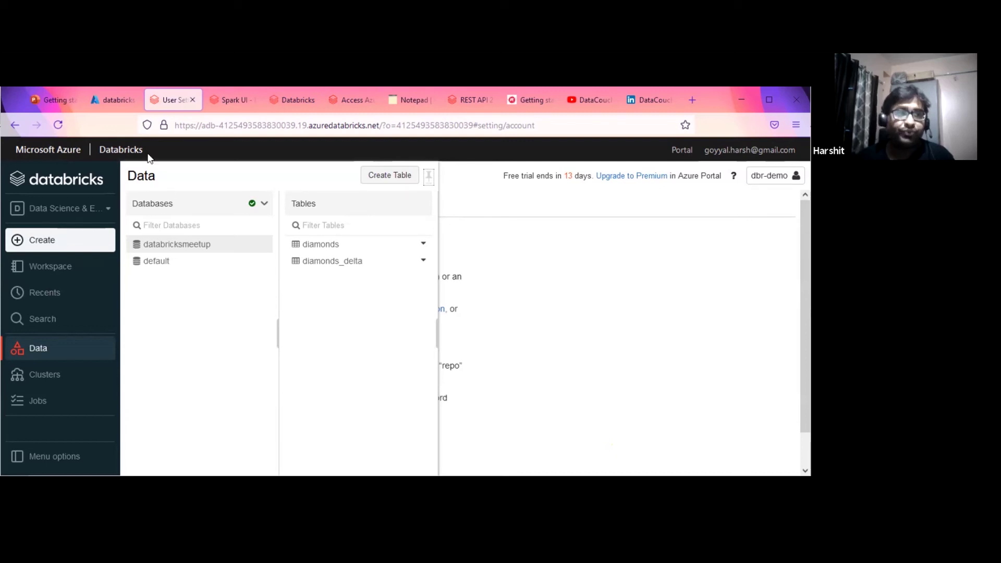
# Switch to the PowerPoint presentation to show the Metastore configs slide, and return to the Git Integration settings in Databricks.
pyautogui.click(66, 104)
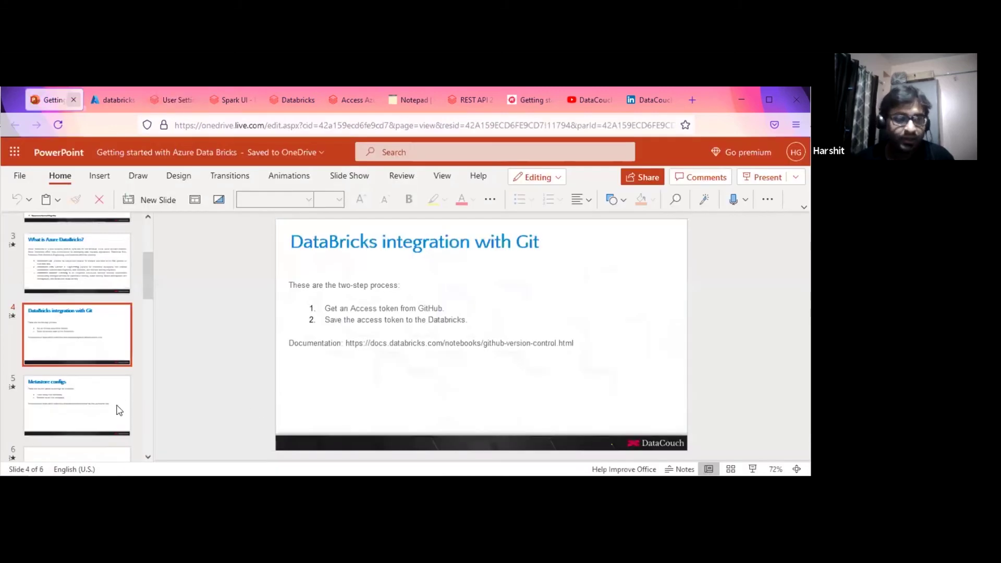
pyautogui.click(84, 404)
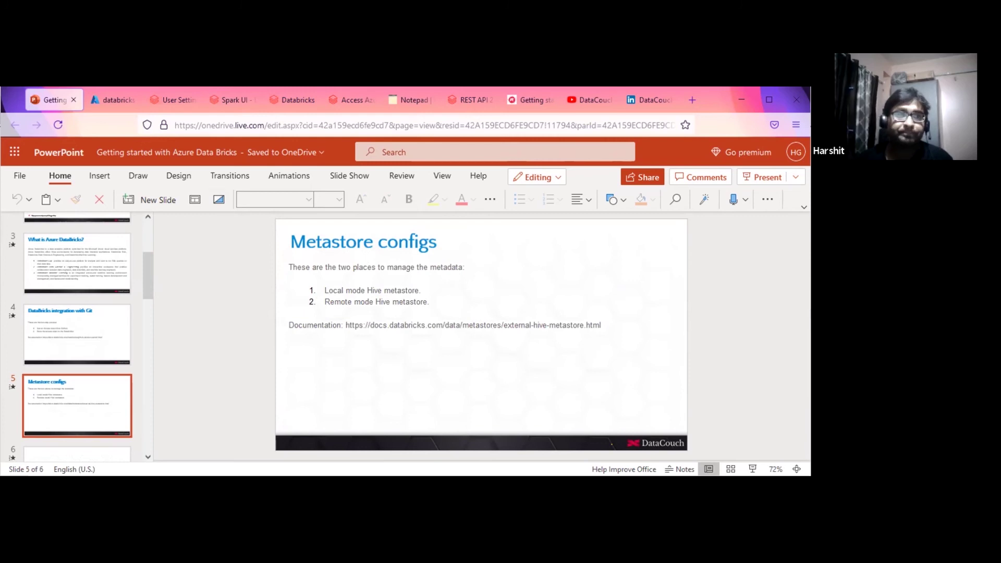
pyautogui.click(170, 98)
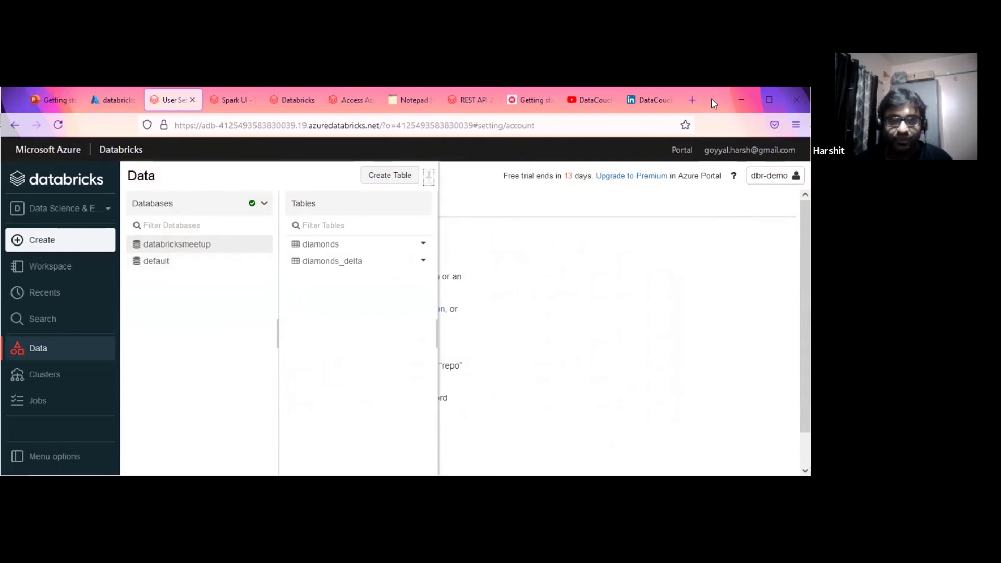
pyautogui.click(695, 355)
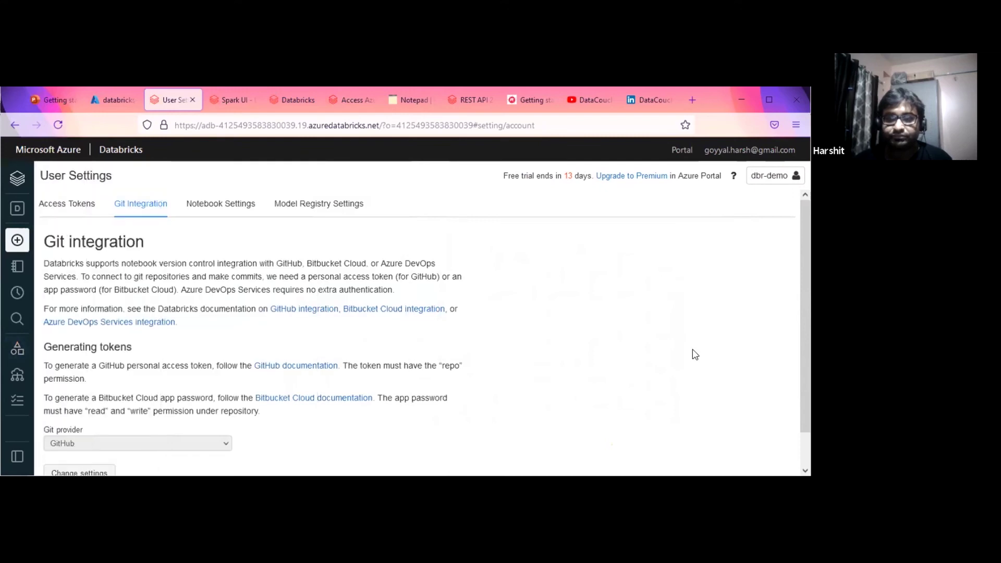
# Switch to the online Notepad and examine the notes on Azure storage OAuth settings and mounting with dbutils.
pyautogui.click(414, 101)
pyautogui.scroll(-12, 341, 331)
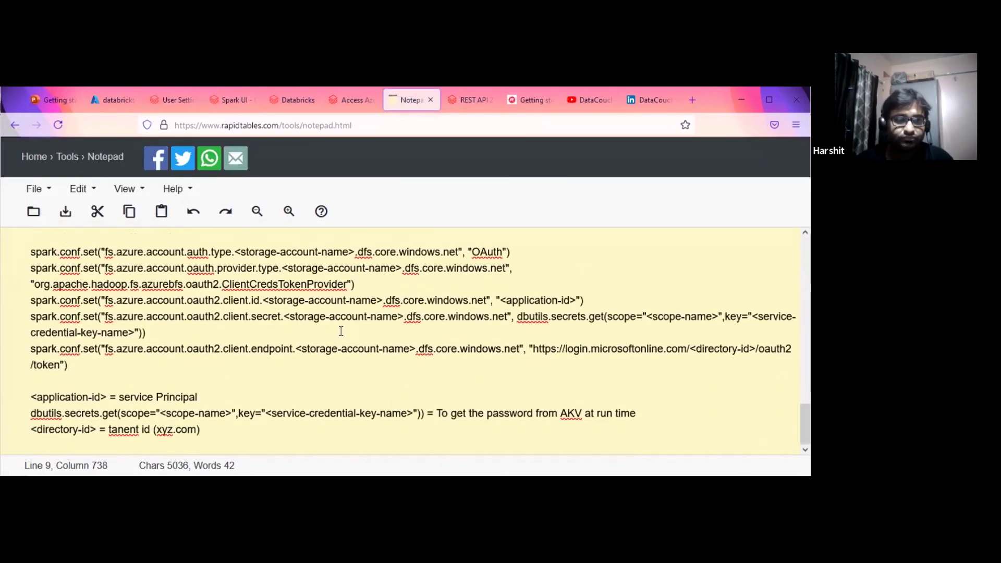
pyautogui.scroll(4, 359, 369)
pyautogui.scroll(6, 360, 369)
pyautogui.scroll(-2, 362, 365)
pyautogui.scroll(2, 363, 360)
pyautogui.scroll(-2, 363, 360)
pyautogui.scroll(2, 362, 357)
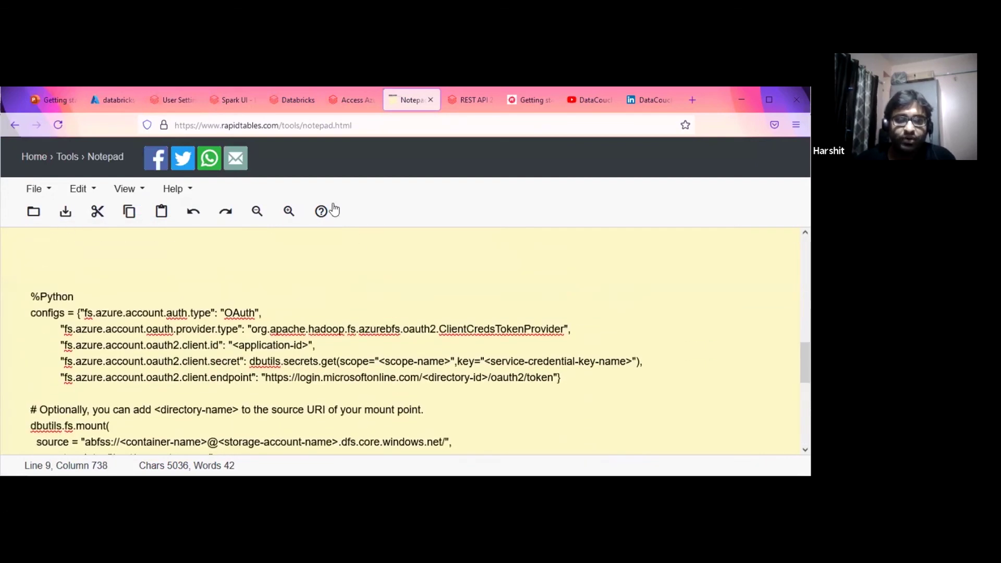
# Switch back to Databricks and open the DataBricksDemo1 notebook from the DataBricksDemo folder.
pyautogui.click(171, 101)
pyautogui.moveTo(31, 253)
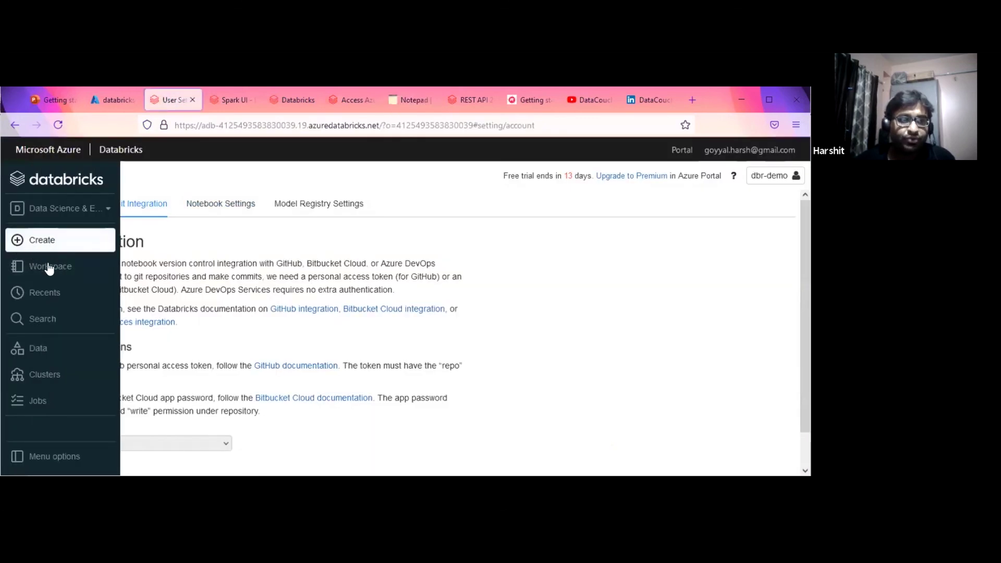
pyautogui.click(49, 268)
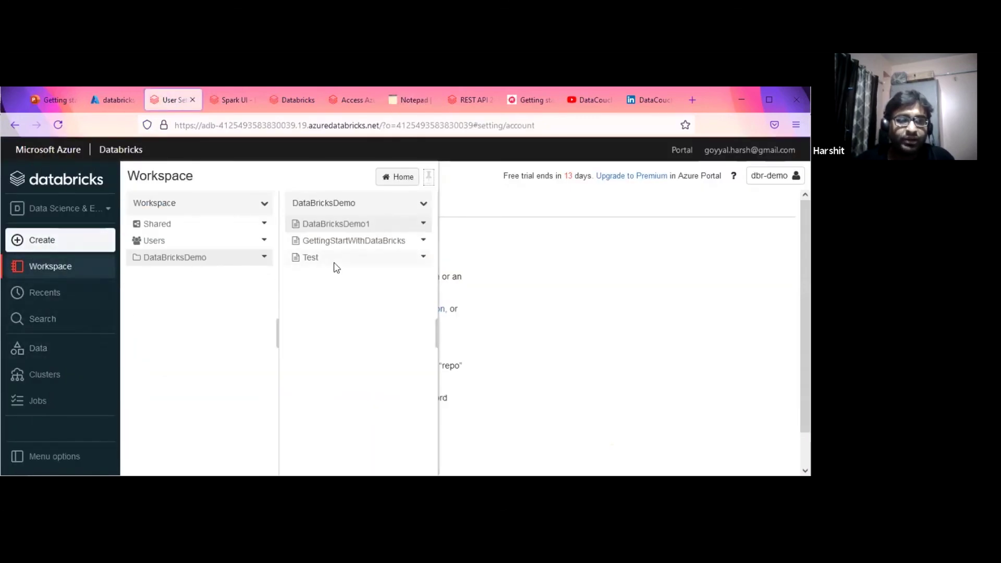
pyautogui.click(350, 224)
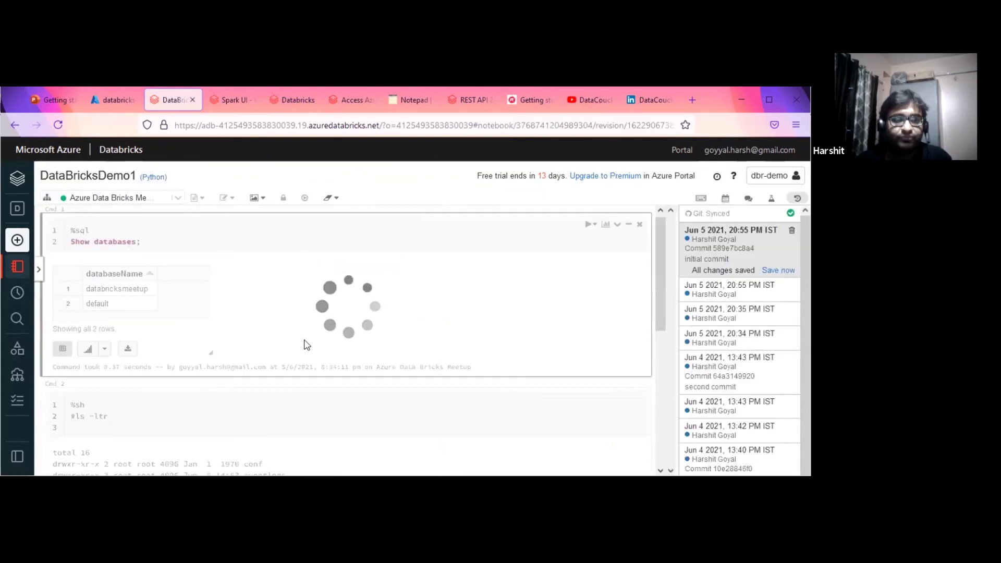
# Open the GettingStartWithDataBricks notebook, leaving its revision view, and highlight the diamonds.csv path in the CREATE TABLE command.
pyautogui.moveTo(21, 266)
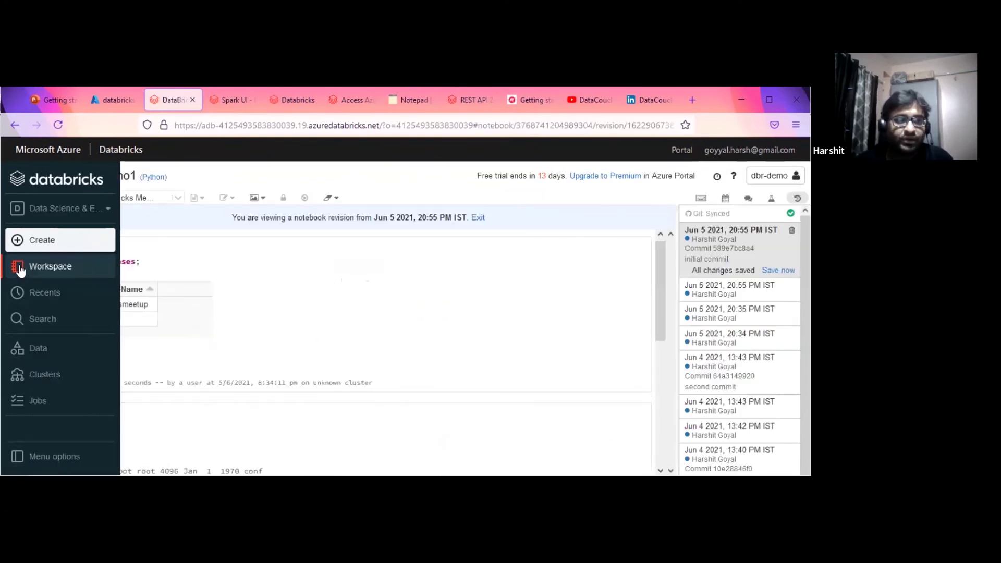
pyautogui.click(55, 266)
pyautogui.click(339, 242)
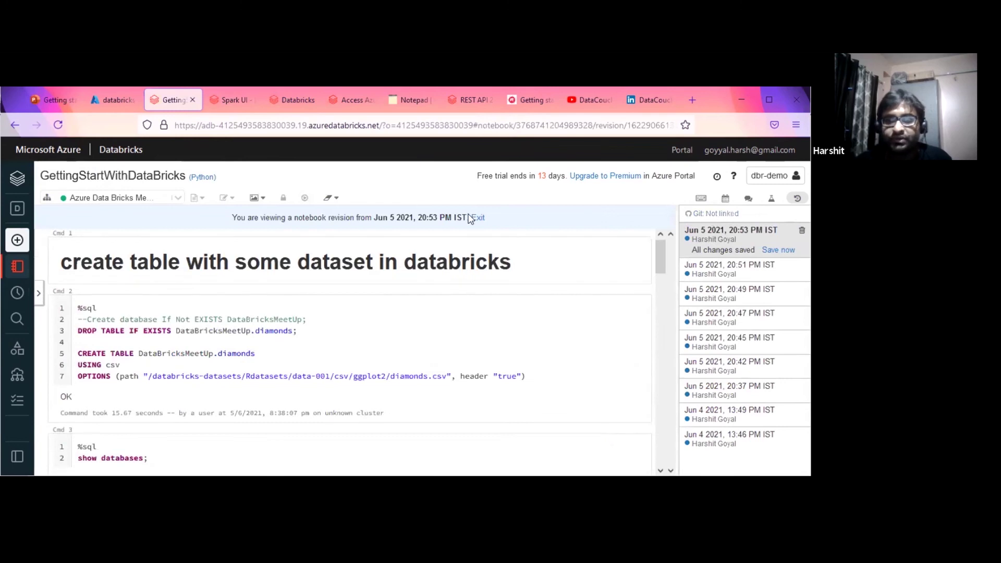
pyautogui.click(475, 218)
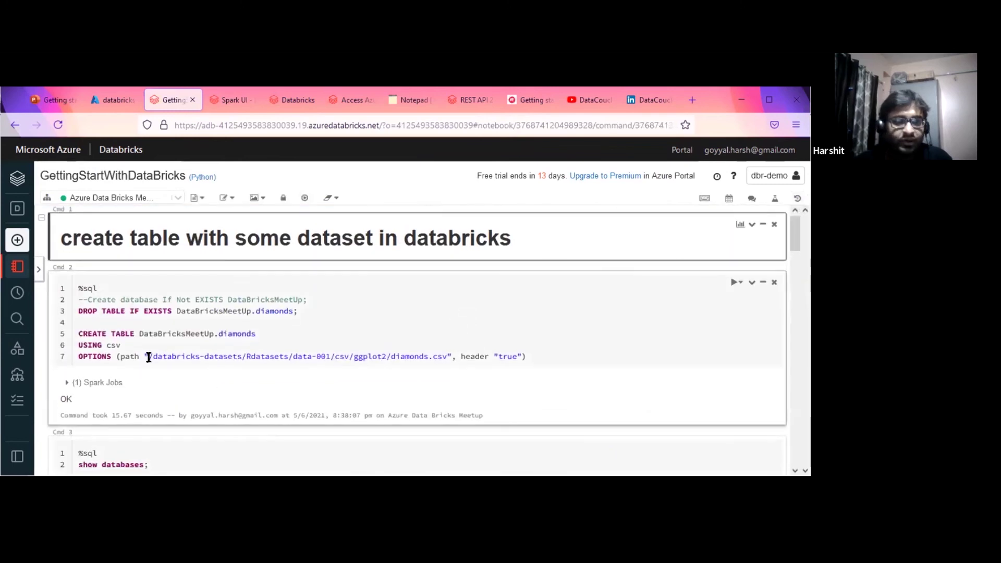
pyautogui.moveTo(148, 357); pyautogui.dragTo(447, 359)
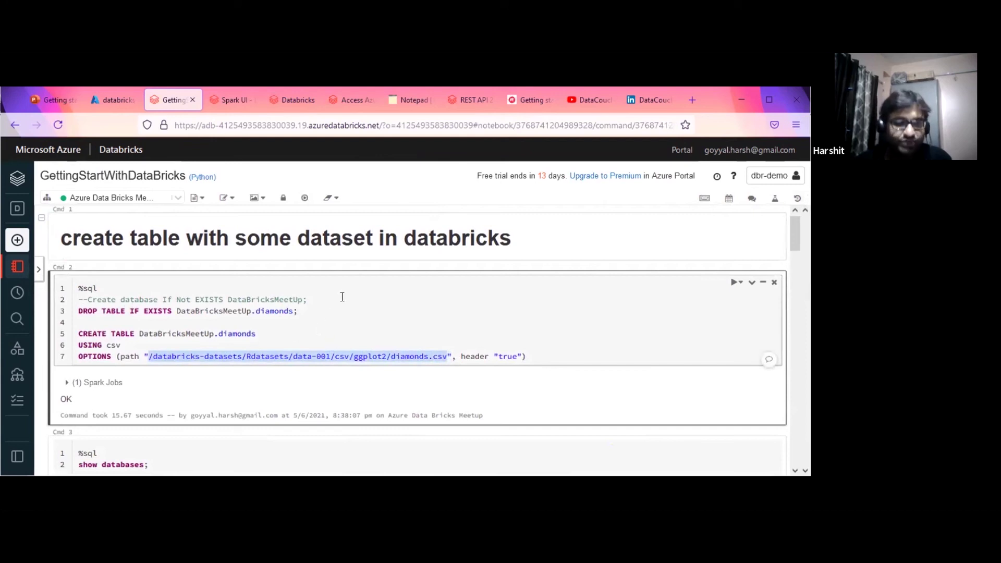
# Open Import & Explore Data from the Databricks home page and browse DBFS to the delta/diamonds_delta folder.
pyautogui.scroll(-3, 342, 297)
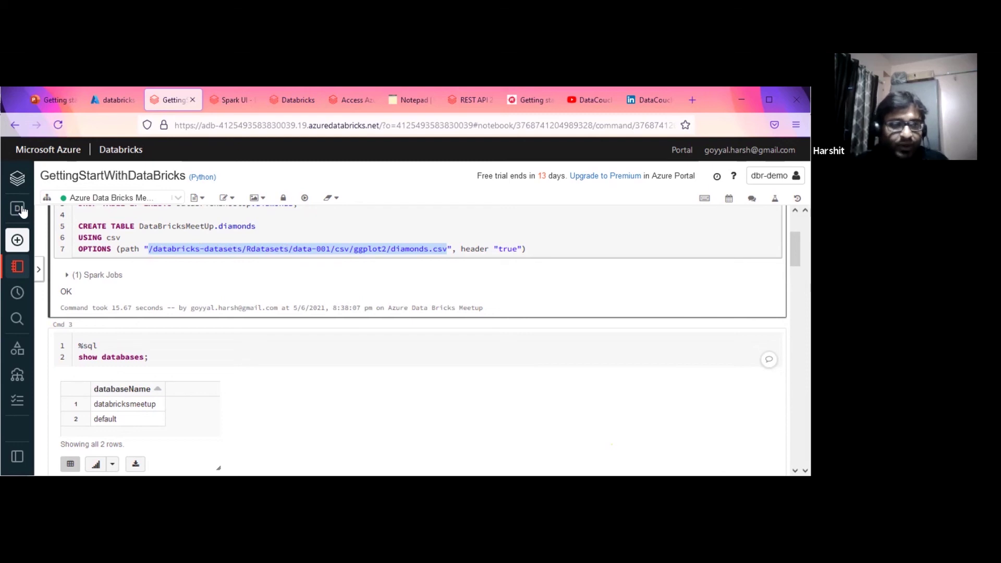
pyautogui.click(17, 181)
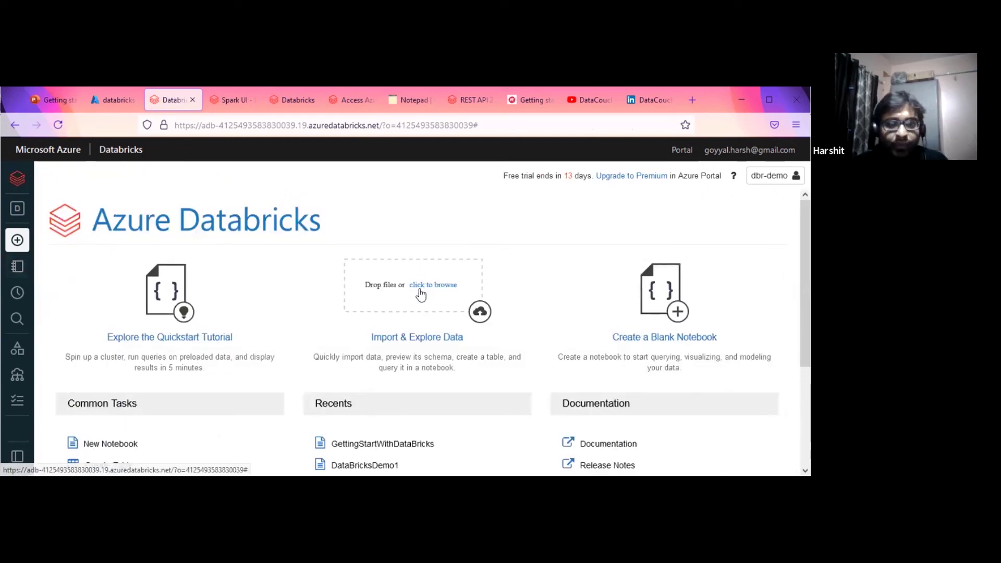
pyautogui.click(415, 338)
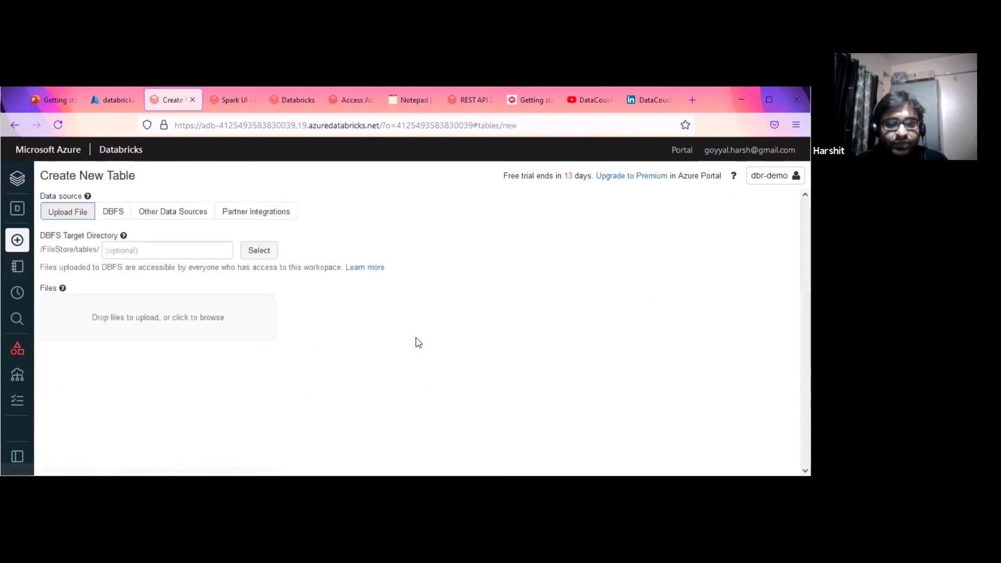
pyautogui.click(111, 212)
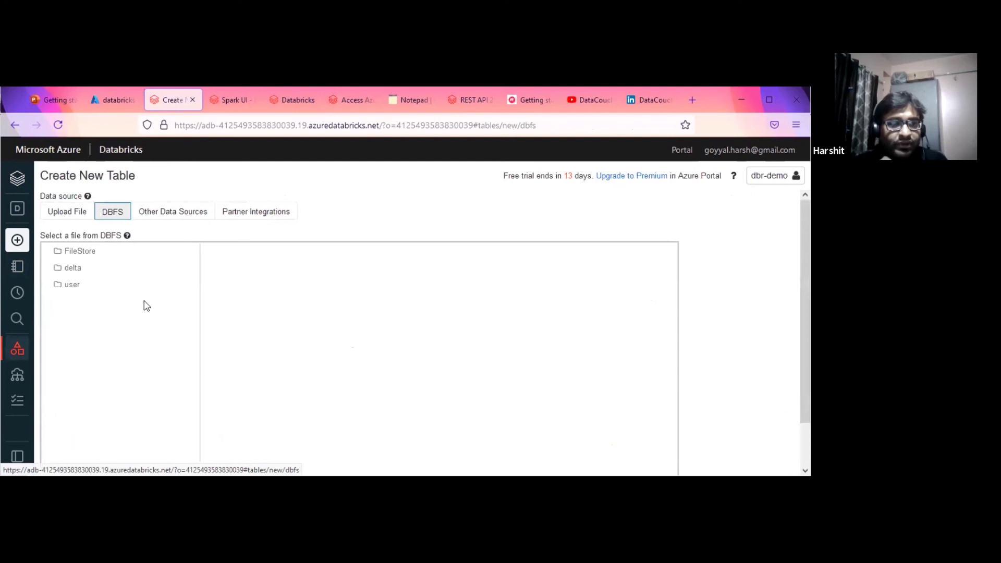
pyautogui.click(70, 268)
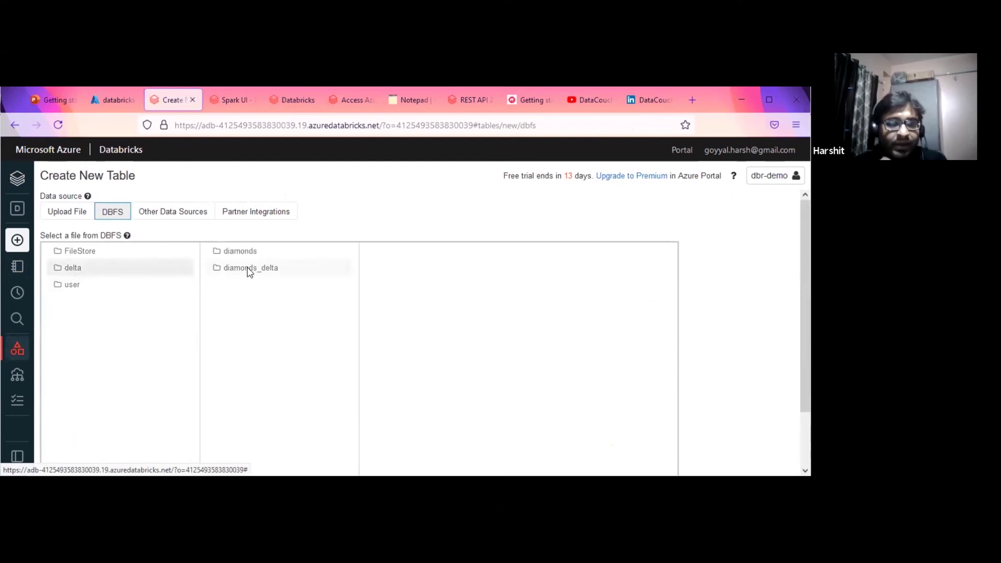
pyautogui.click(259, 269)
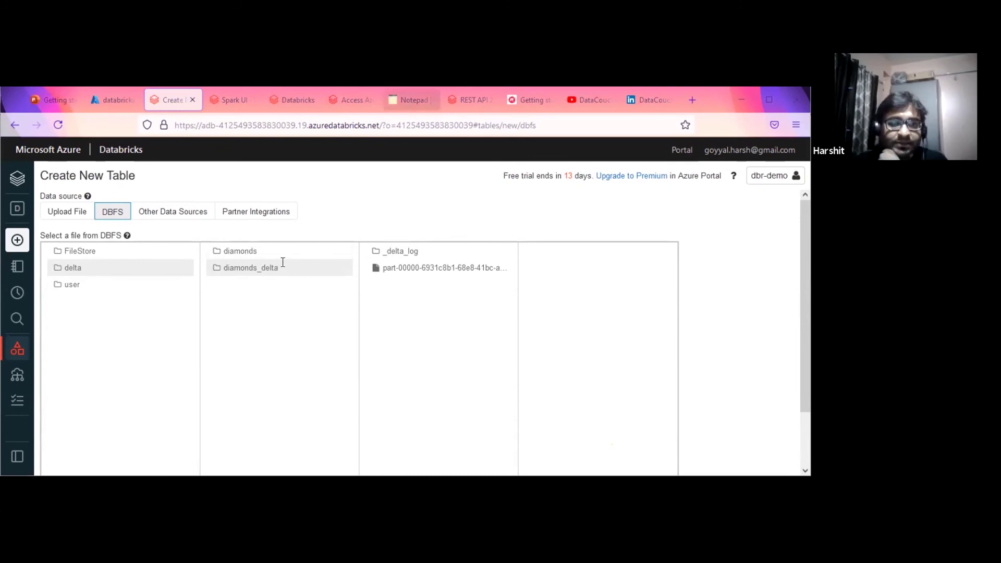
# Switch to the online Notepad and highlight the OAuth configs and dbutils.fs.mount block, and its abfss source line.
pyautogui.click(412, 99)
pyautogui.scroll(2, 336, 304)
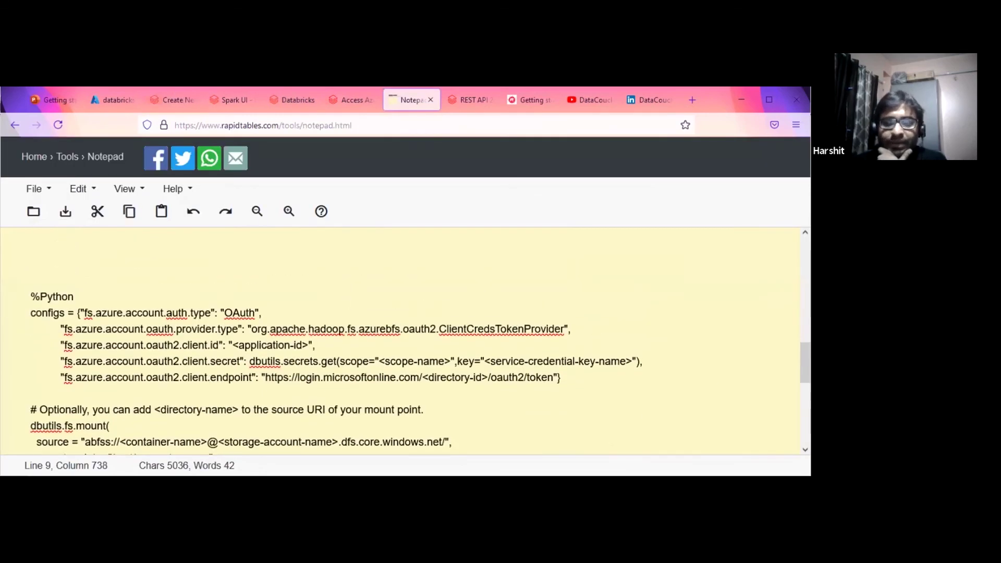
pyautogui.moveTo(806, 362); pyautogui.dragTo(805, 370)
pyautogui.moveTo(33, 259); pyautogui.dragTo(152, 437)
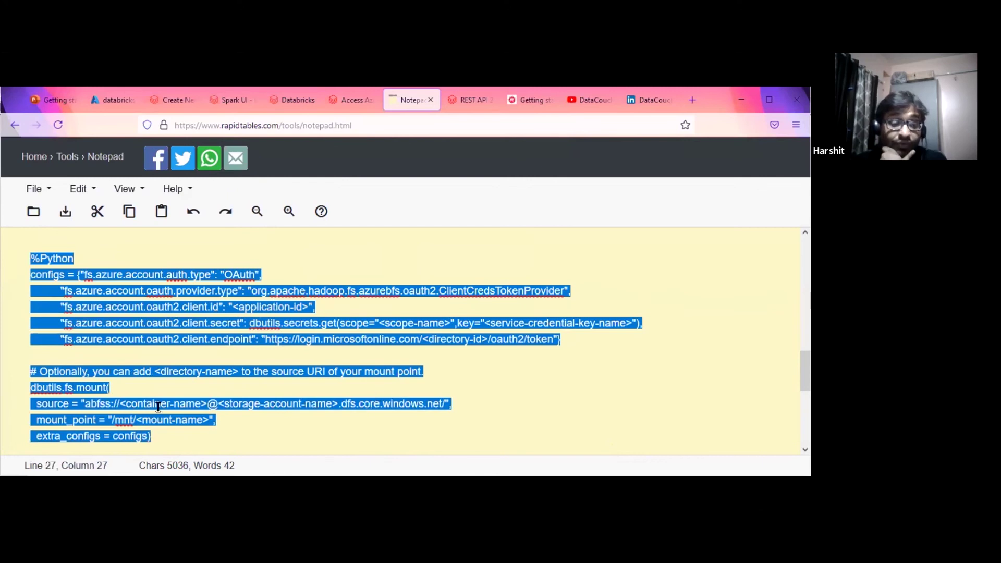
pyautogui.click(90, 403)
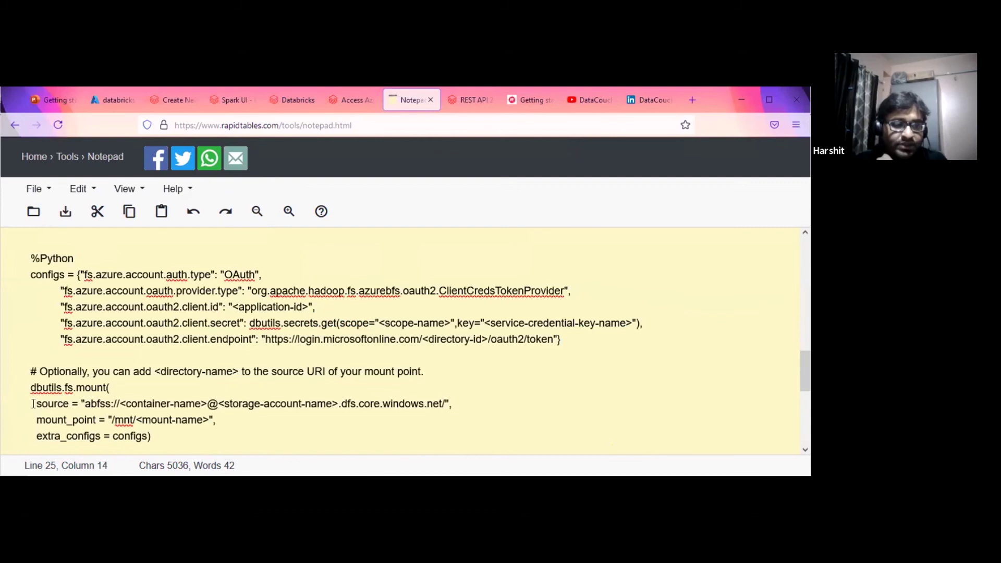
pyautogui.moveTo(37, 404); pyautogui.dragTo(495, 409)
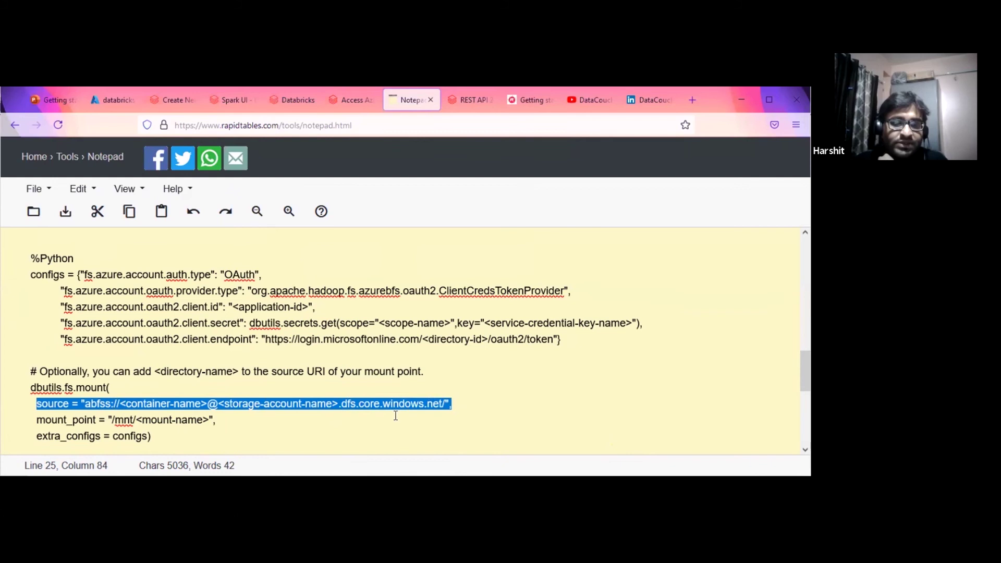
# Insert the example path hdfs://namenode/root on a new line below the abfss source line.
pyautogui.click(464, 401)
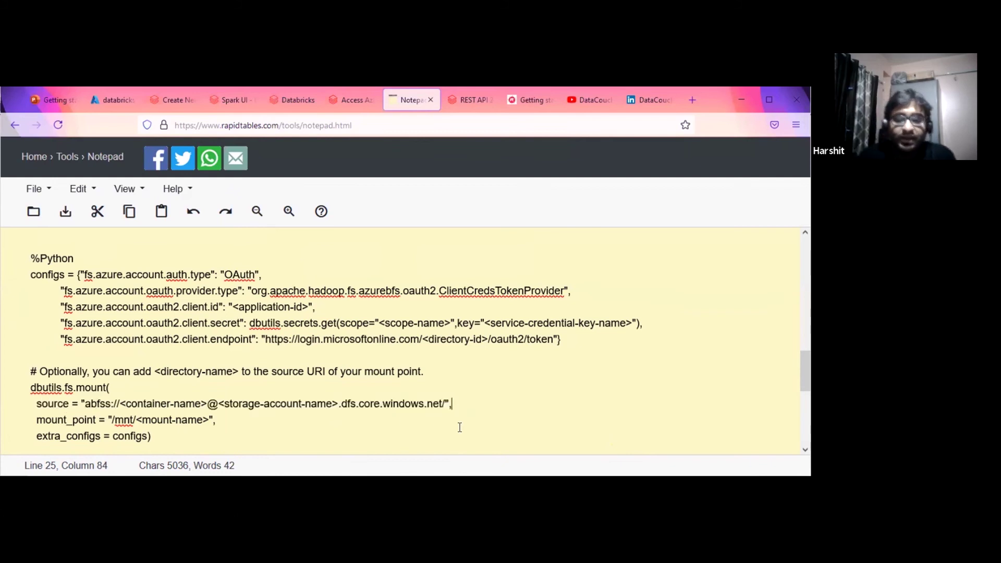
pyautogui.press('Return')
pyautogui.write('hdfs ')
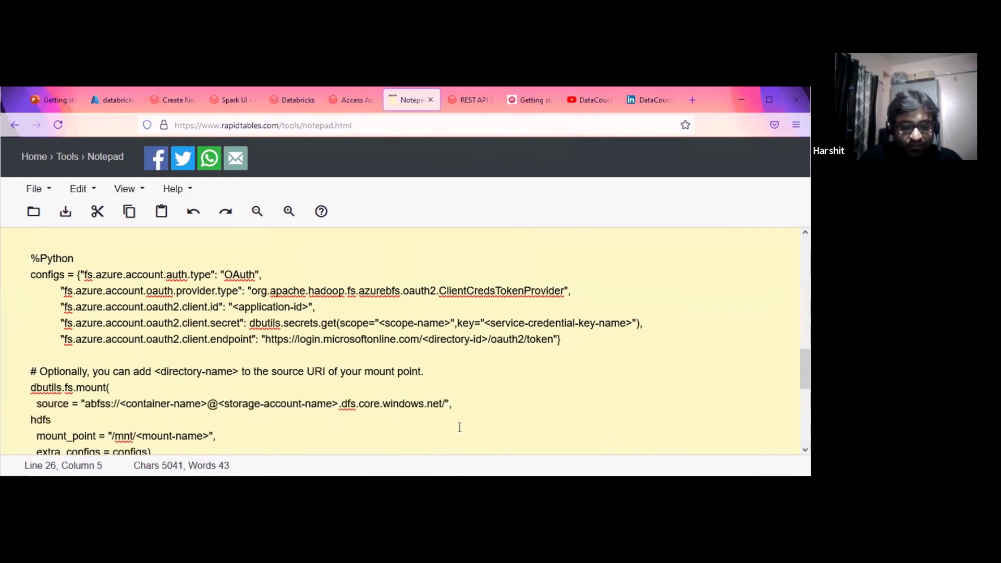
pyautogui.write(':/')
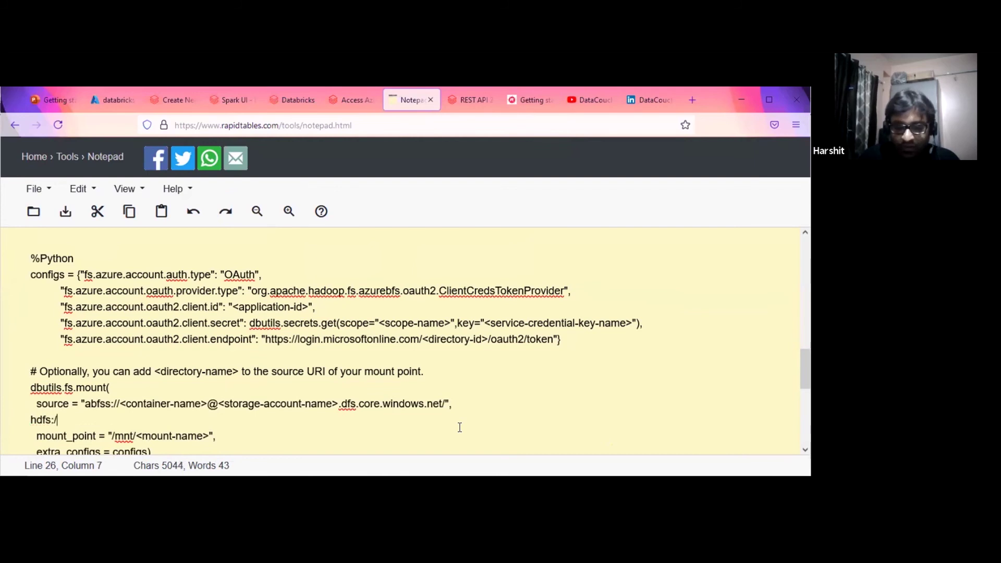
pyautogui.write('/namenode')
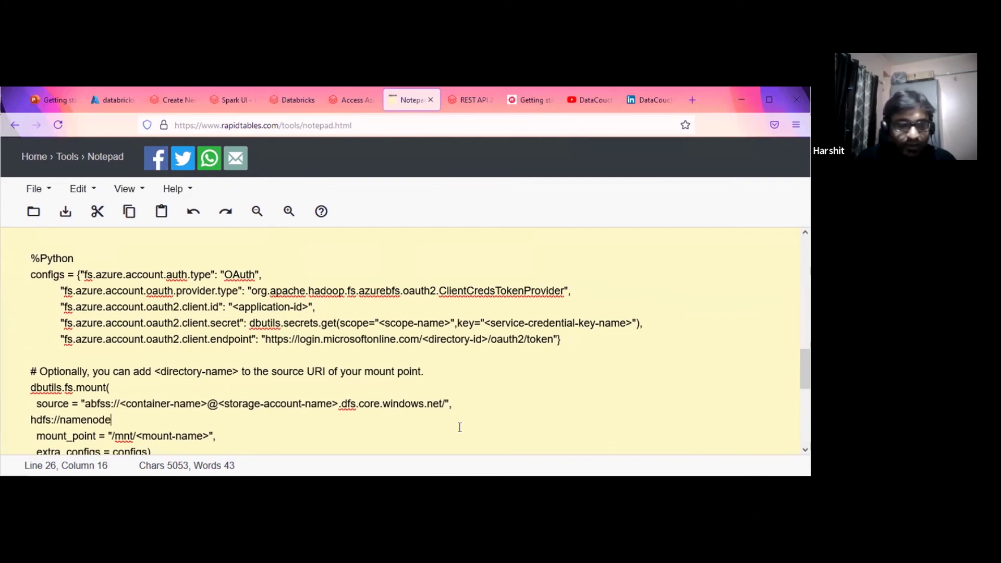
pyautogui.press('Left')
pyautogui.press('End')
pyautogui.write('/roo')
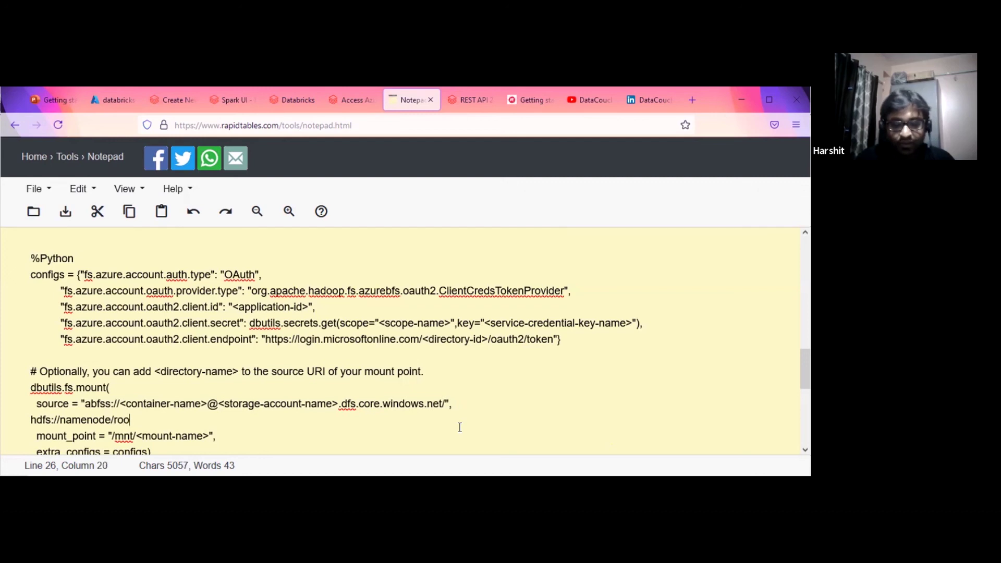
# Delete the hdfs://namenode/root example line from the mount code.
pyautogui.hotkey('shift', 'Left')
pyautogui.hotkey('shift', 'Left')
pyautogui.hotkey('shift', 'Left')
pyautogui.hotkey('shift', 'Left')
pyautogui.hotkey('shift', 'Left')
pyautogui.hotkey('shift', 'Left')
pyautogui.hotkey('shift', 'Left')
pyautogui.hotkey('shift', 'Left')
pyautogui.hotkey('shift', 'Left')
pyautogui.hotkey('shift', 'Left')
pyautogui.hotkey('shift', 'Left')
pyautogui.hotkey('shift', 'Left')
pyautogui.hotkey('shift', 'Left')
pyautogui.hotkey('shift', 'Left')
pyautogui.hotkey('shift', 'Left')
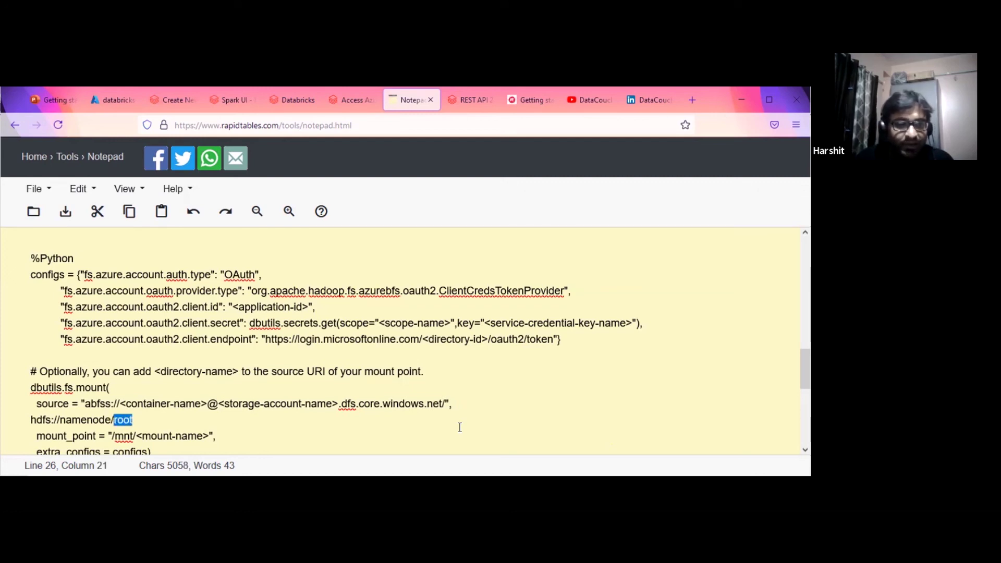
pyautogui.hotkey('shift', 'Left')
pyautogui.hotkey('shift', 'Left')
pyautogui.hotkey('shift', 'Left')
pyautogui.hotkey('shift', 'Left')
pyautogui.hotkey('shift', 'Left')
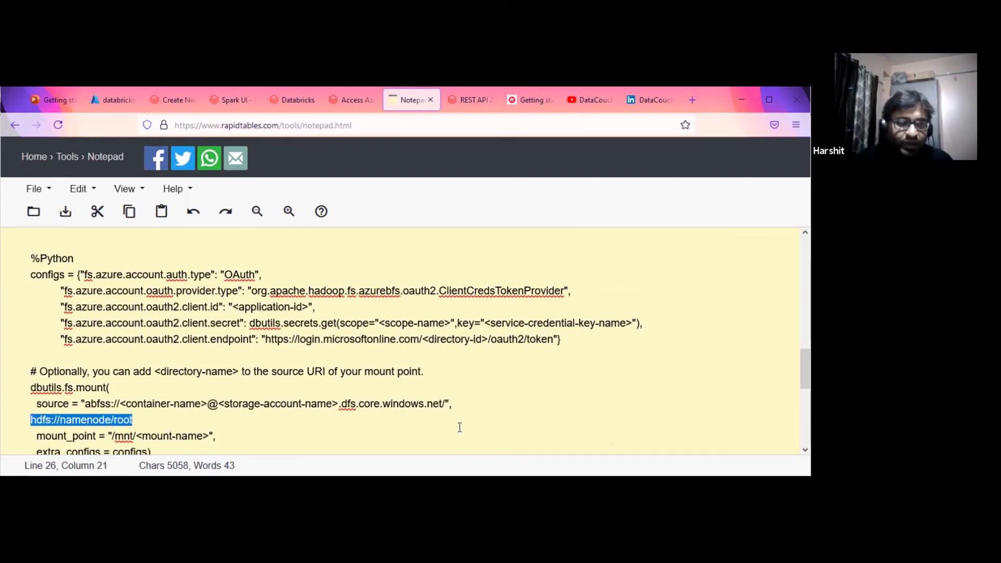
pyautogui.press('BackSpace')
pyautogui.press('Delete')
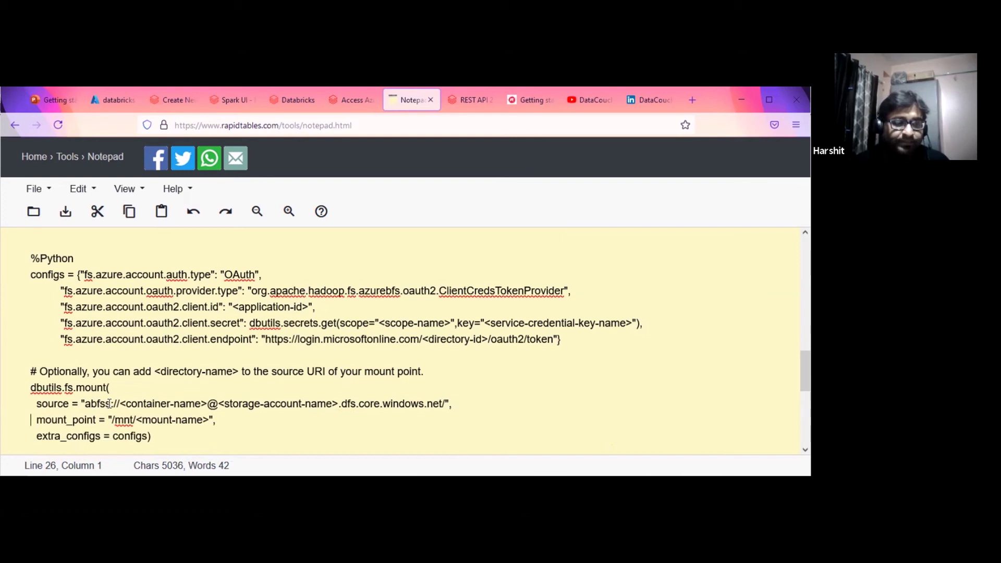
# Highlight the abfss scheme, the /mnt/<mount-name> path and the full abfss source address in the mount code.
pyautogui.moveTo(111, 404); pyautogui.dragTo(86, 405)
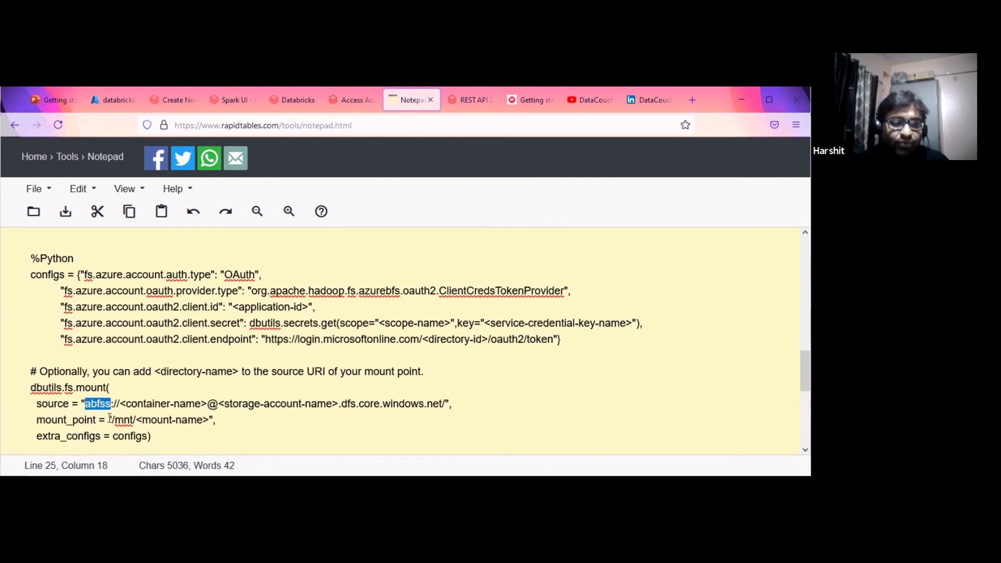
pyautogui.moveTo(30, 274); pyautogui.dragTo(180, 440)
pyautogui.click(186, 432)
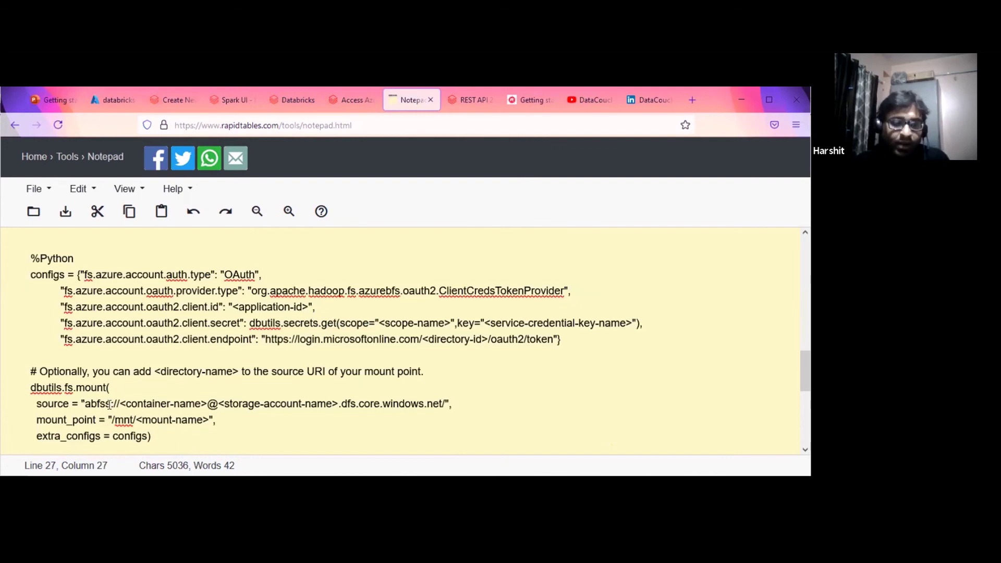
pyautogui.moveTo(87, 403); pyautogui.dragTo(209, 421)
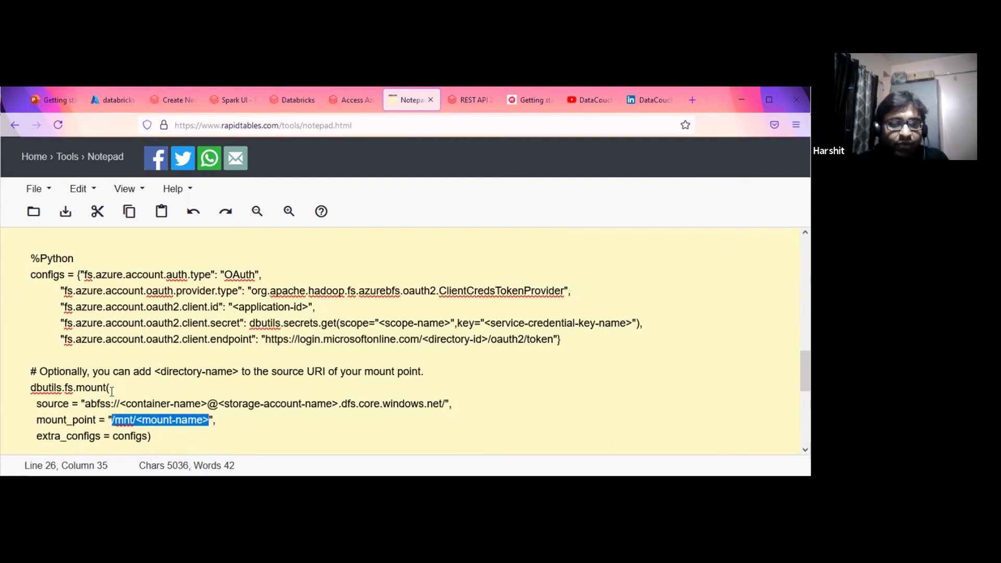
pyautogui.moveTo(85, 404); pyautogui.dragTo(446, 406)
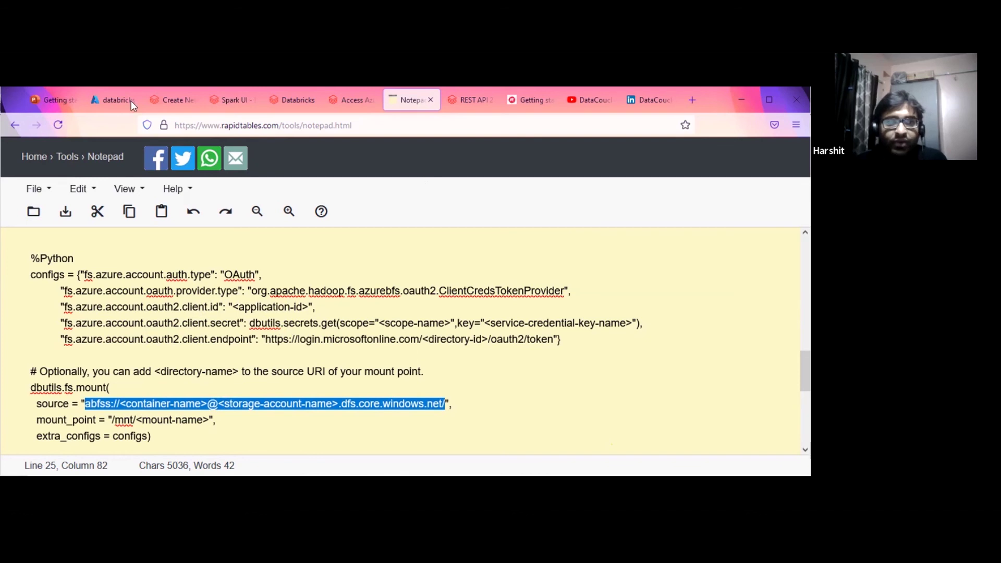
# Switch back to Databricks and open the GettingStartWithDataBricks notebook from the DataBricksDemo folder.
pyautogui.click(172, 100)
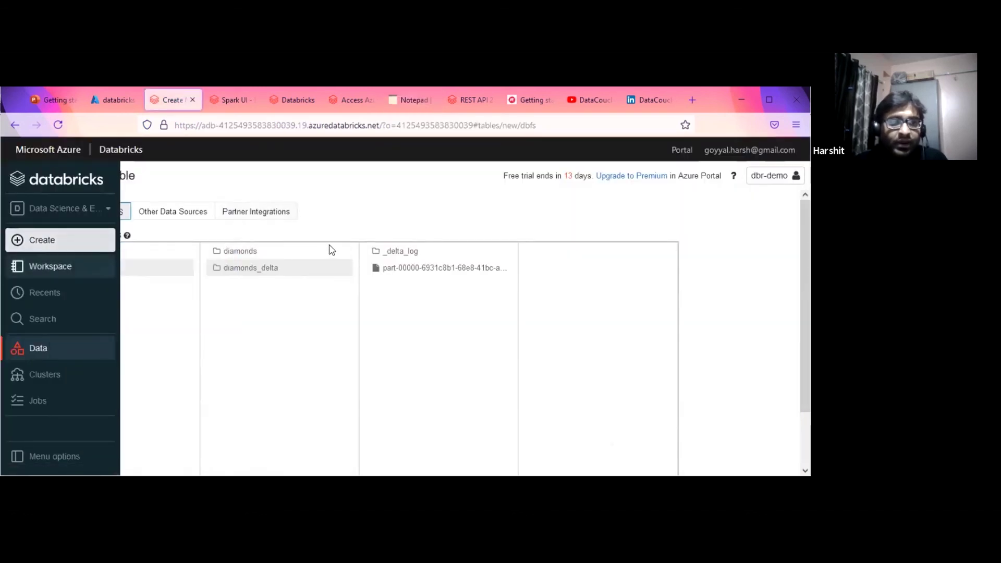
pyautogui.click(50, 266)
pyautogui.scroll(-5, 290, 326)
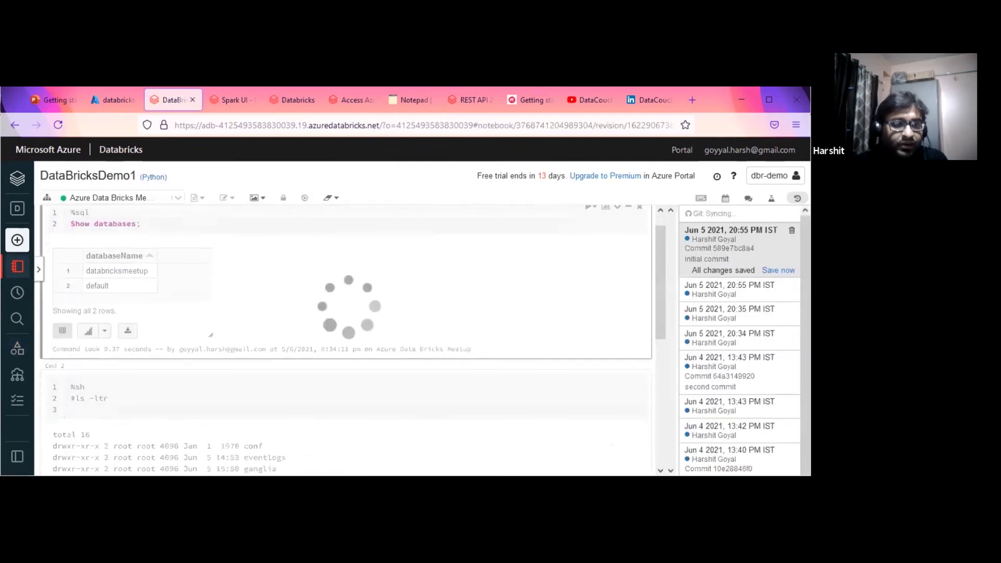
pyautogui.click(17, 268)
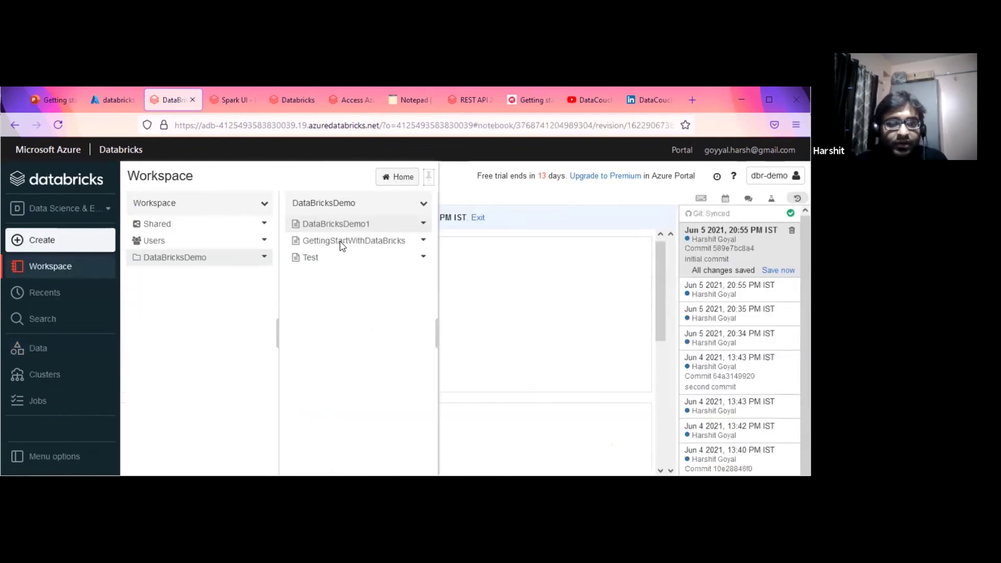
pyautogui.click(353, 240)
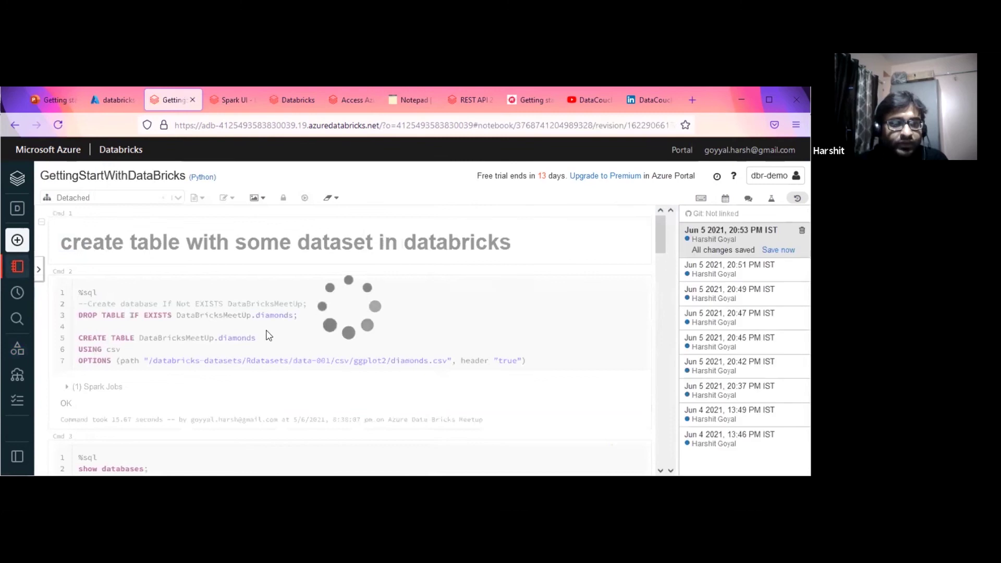
# Highlight the dbfs diamonds.csv location and the whole CREATE TABLE statement in the show create table output.
pyautogui.scroll(-2, 227, 327)
pyautogui.scroll(-6, 236, 321)
pyautogui.scroll(2, 250, 325)
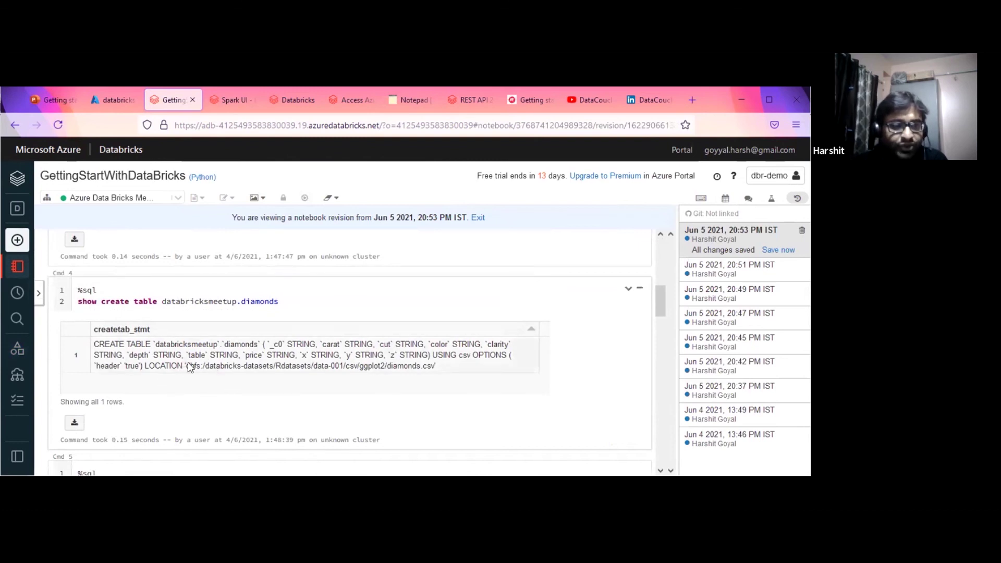
pyautogui.moveTo(186, 365); pyautogui.dragTo(435, 367)
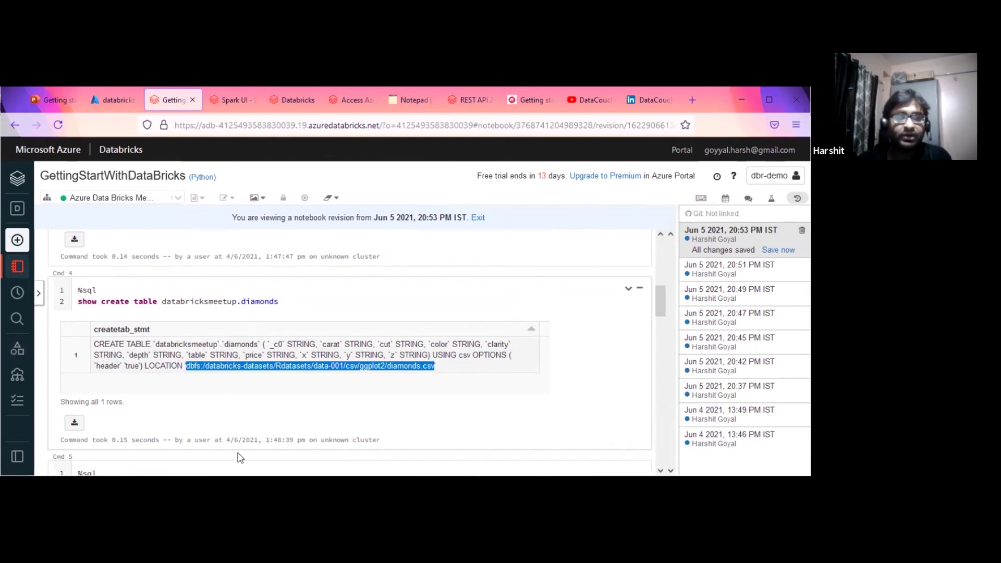
pyautogui.moveTo(333, 367); pyautogui.dragTo(56, 342)
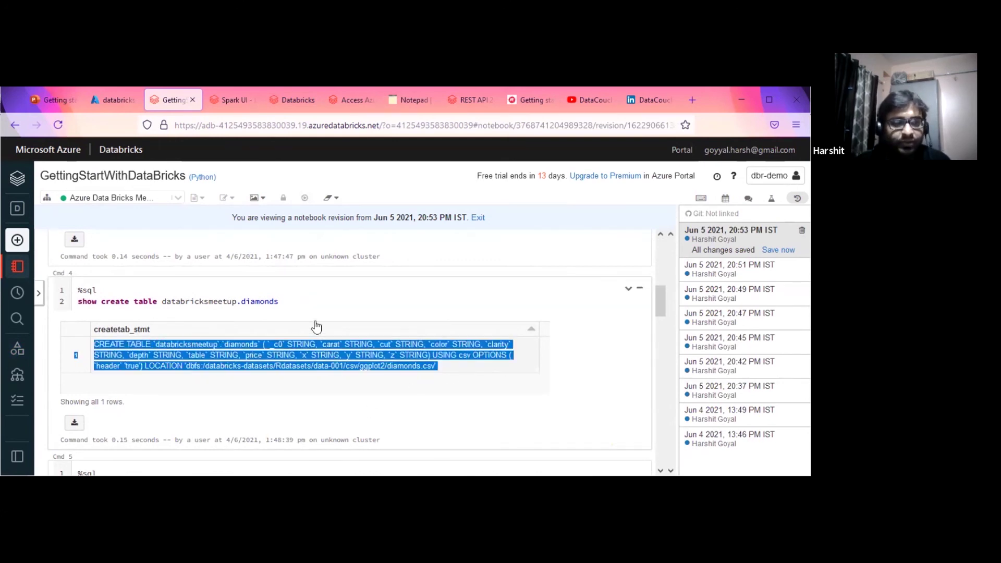
pyautogui.click(282, 320)
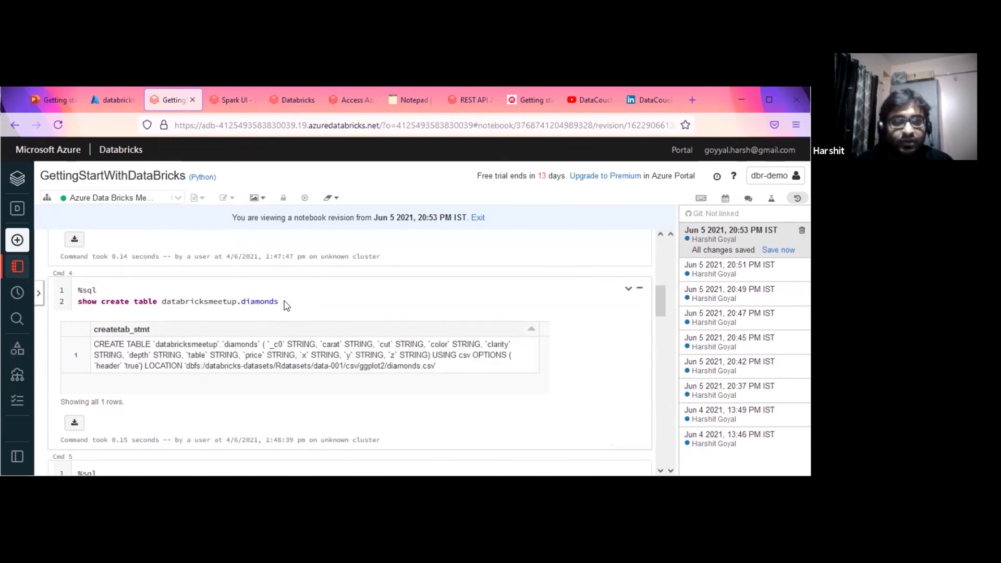
# Leave the notebook's revision view and end the show create table statement in Cmd 4 with a semicolon and new lines.
pyautogui.doubleClick(306, 302)
pyautogui.click(304, 309)
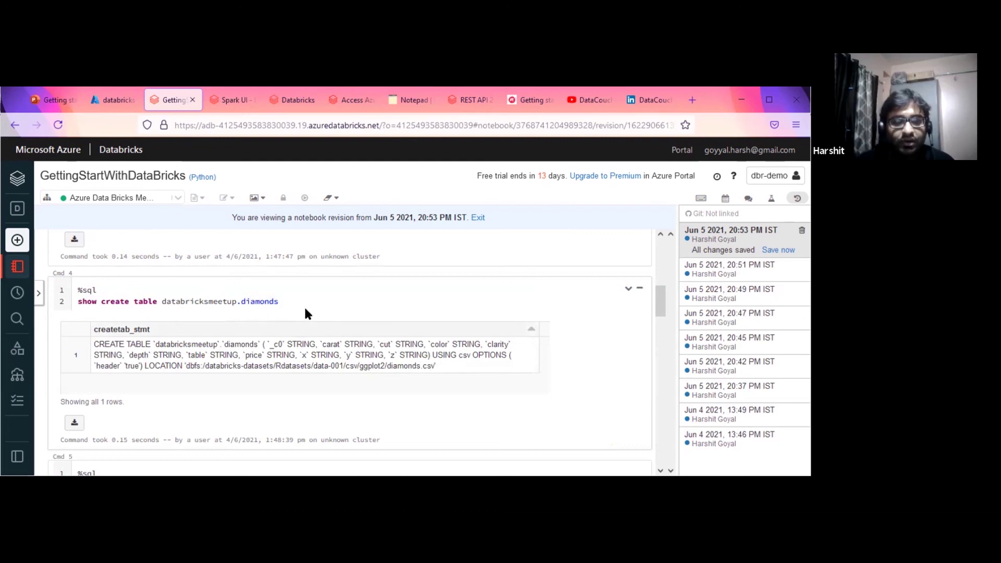
pyautogui.click(475, 218)
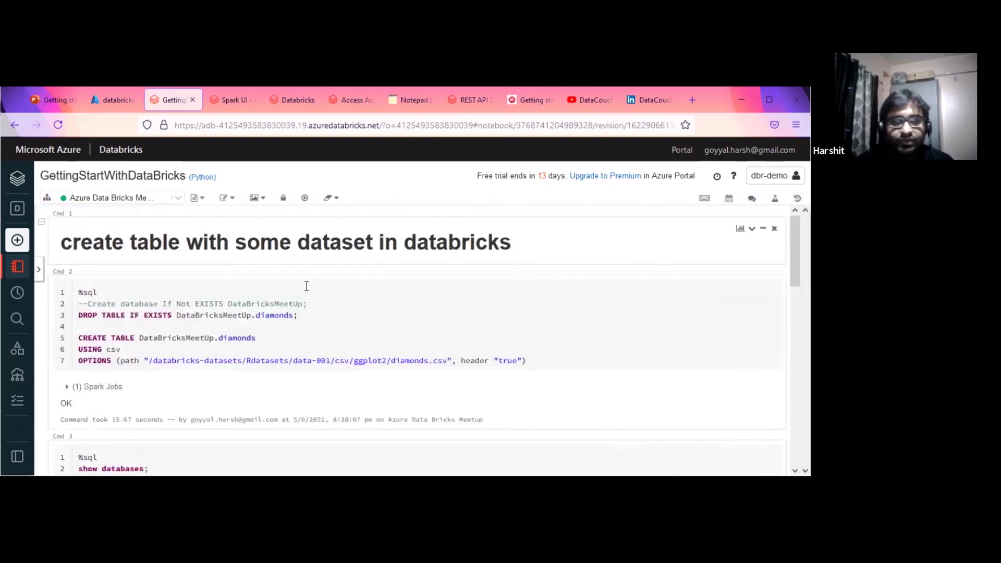
pyautogui.scroll(-10, 338, 318)
pyautogui.click(293, 315)
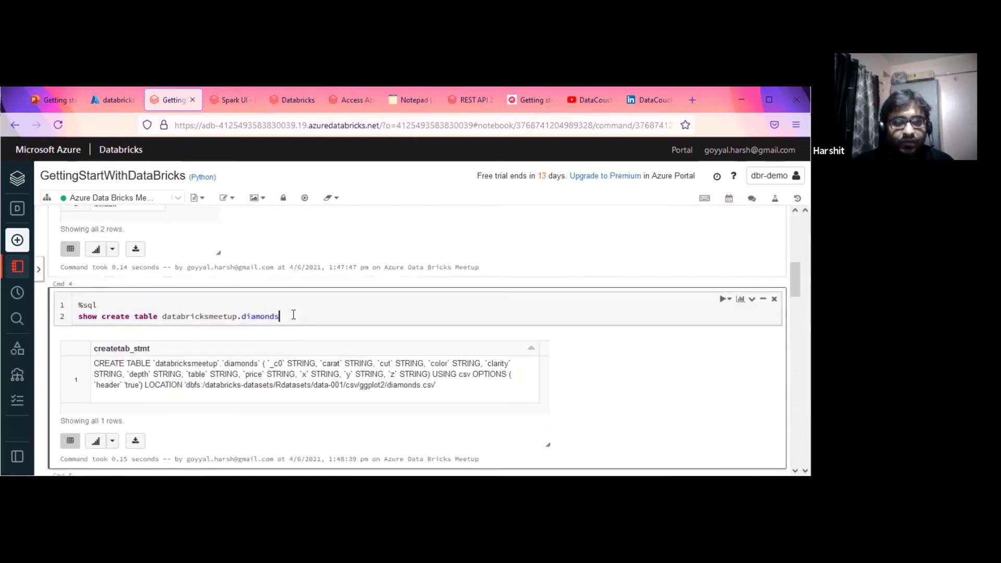
pyautogui.write(';')
pyautogui.press('Return')
pyautogui.press('Return')
# Try to paste the clipboard content below the show create table statement in Cmd 4, and undo it.
pyautogui.hotkey('ctrl', 'v')
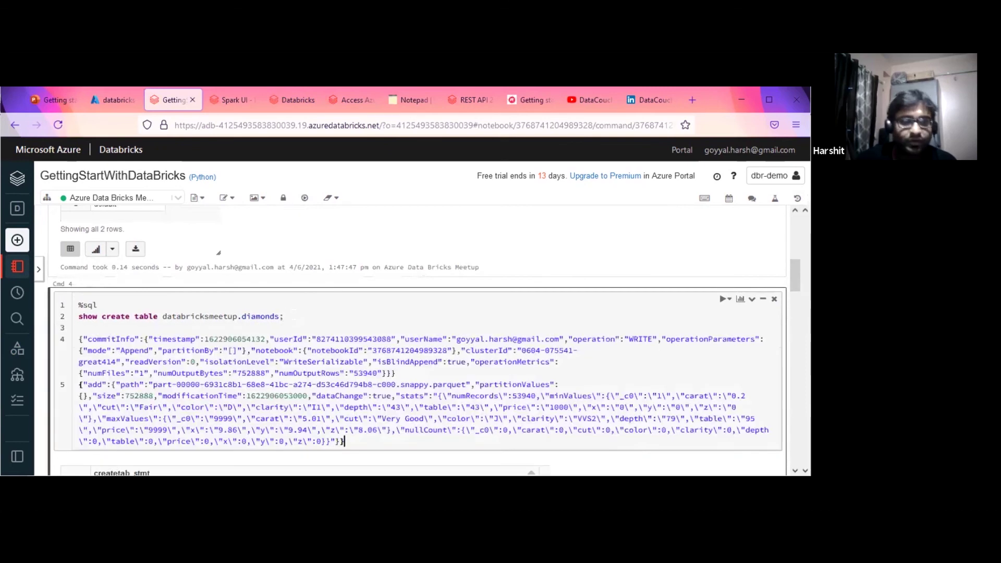
pyautogui.scroll(-3, 297, 305)
pyautogui.hotkey('ctrl', 'z')
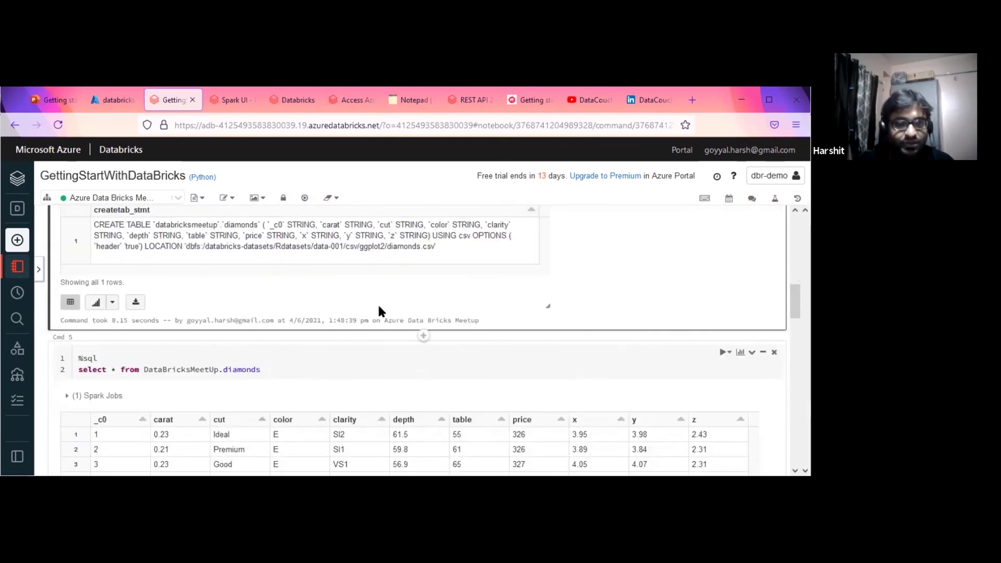
# Copy the CREATE TABLE statement from the Cmd 4 output and paste it below the show create table statement.
pyautogui.scroll(3, 446, 354)
pyautogui.moveTo(445, 343); pyautogui.dragTo(214, 343)
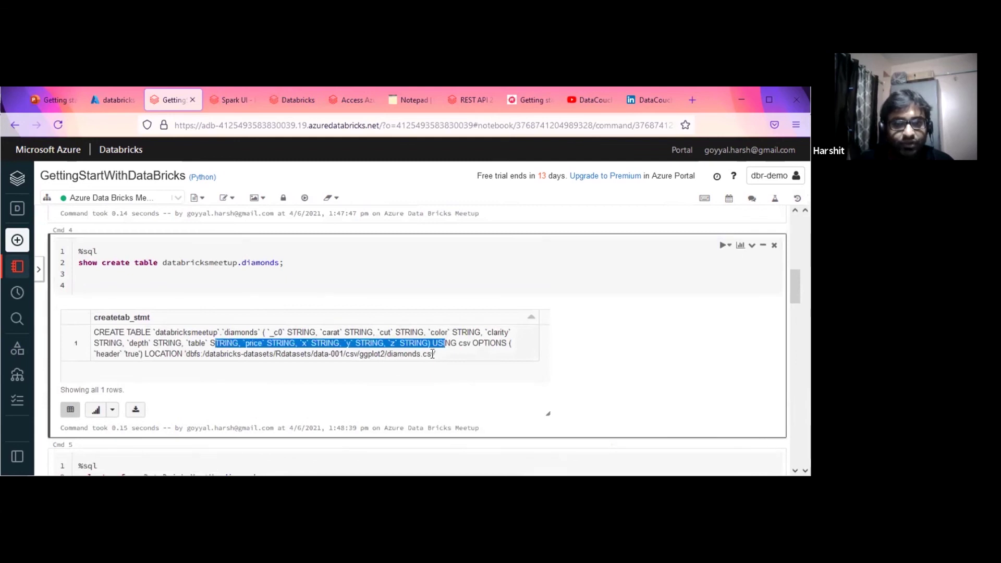
pyautogui.moveTo(451, 351); pyautogui.dragTo(89, 337)
pyautogui.hotkey('ctrl', 'c')
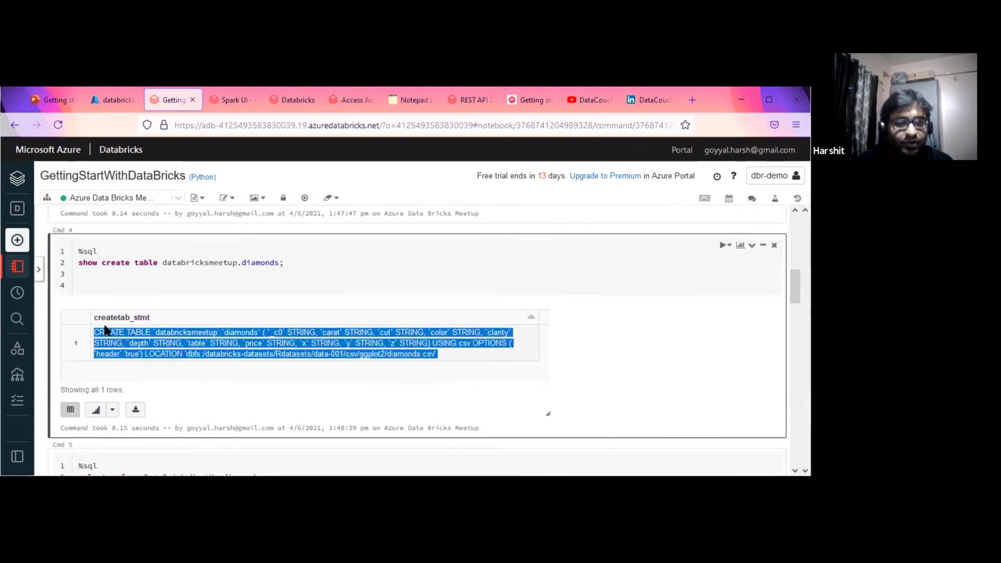
pyautogui.click(416, 145)
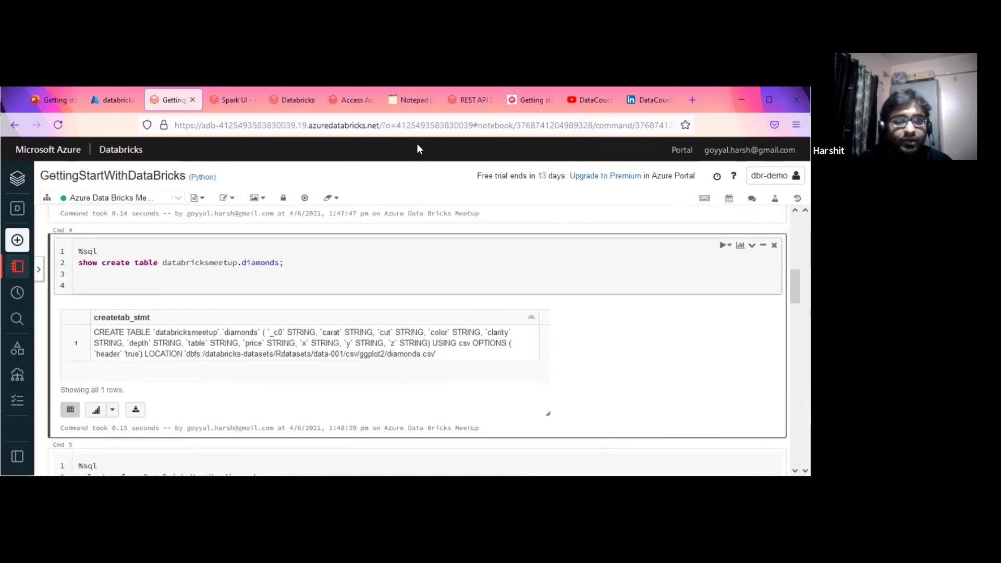
pyautogui.hotkey('ctrl', 'v')
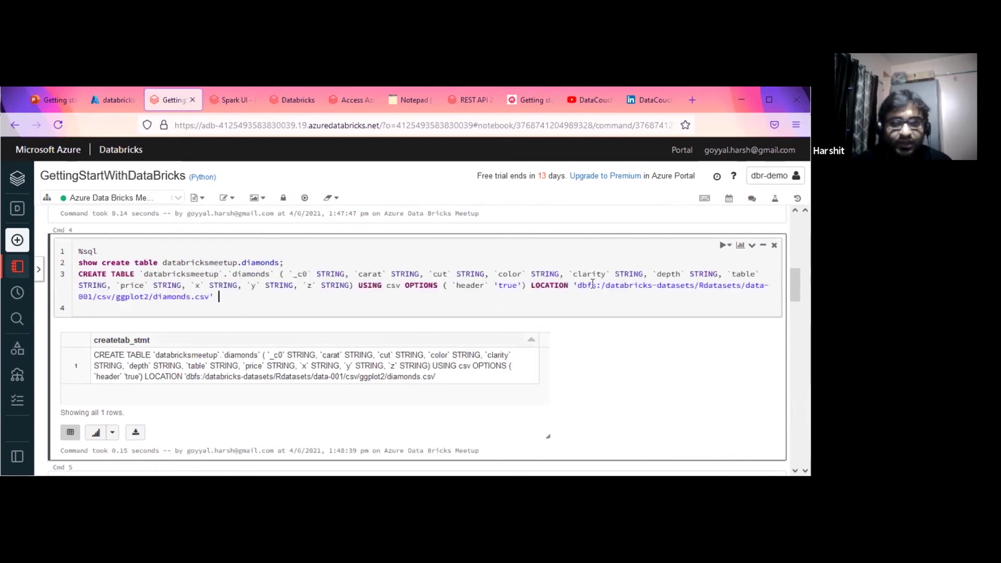
# Replace the dbfs:/ prefix of the LOCATION path in the pasted CREATE TABLE statement with /mnt/.
pyautogui.moveTo(603, 285); pyautogui.dragTo(605, 285)
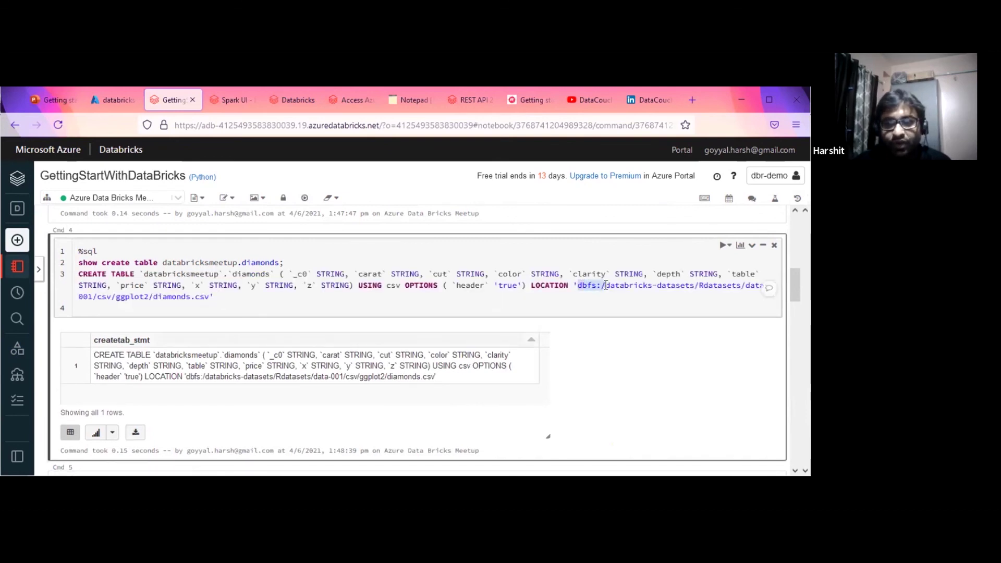
pyautogui.click(577, 285)
pyautogui.write('/mnt/')
pyautogui.press('Delete')
pyautogui.press('Delete')
pyautogui.press('Delete')
pyautogui.press('Delete')
pyautogui.press('Delete')
pyautogui.press('Delete')
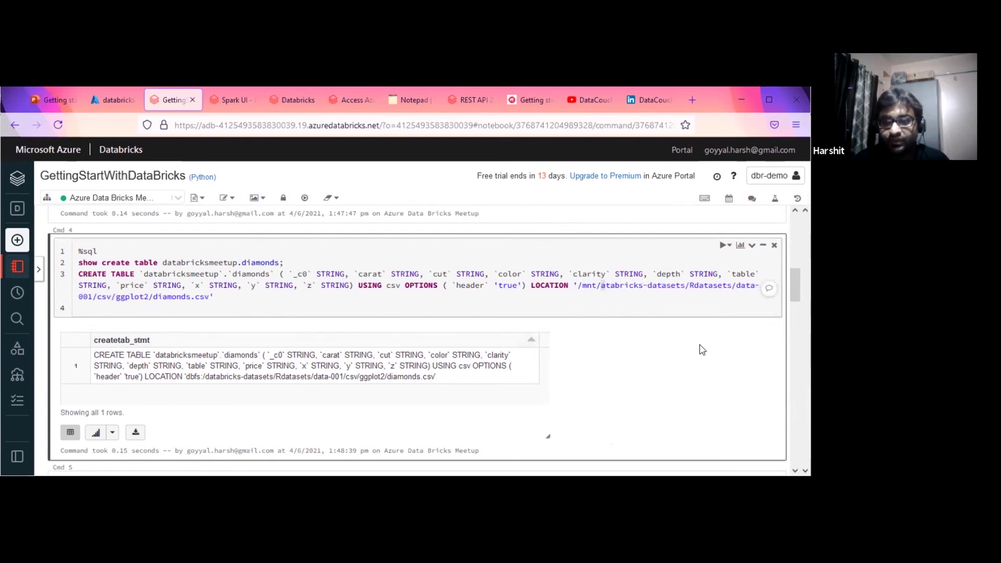
# Replace the folders between /mnt/ and /diamonds.csv with root, making the LOCATION path '/mnt/root/diamonds.csv'.
pyautogui.hotkey('shift', 'Right')
pyautogui.hotkey('shift', 'Right')
pyautogui.hotkey('shift', 'Right')
pyautogui.hotkey('shift', 'Right')
pyautogui.hotkey('shift', 'Right')
pyautogui.hotkey('shift', 'Right')
pyautogui.hotkey('shift', 'Right')
pyautogui.hotkey('shift', 'Right')
pyautogui.hotkey('shift', 'Right')
pyautogui.hotkey('shift', 'Right')
pyautogui.hotkey('shift', 'Right')
pyautogui.hotkey('shift', 'Right')
pyautogui.hotkey('shift', 'Right')
pyautogui.hotkey('shift', 'Left')
pyautogui.hotkey('shift', 'Left')
pyautogui.hotkey('shift', 'Left')
pyautogui.hotkey('shift', 'Left')
pyautogui.hotkey('shift', 'Left')
pyautogui.hotkey('shift', 'Left')
pyautogui.hotkey('shift', 'Left')
pyautogui.hotkey('shift', 'Left')
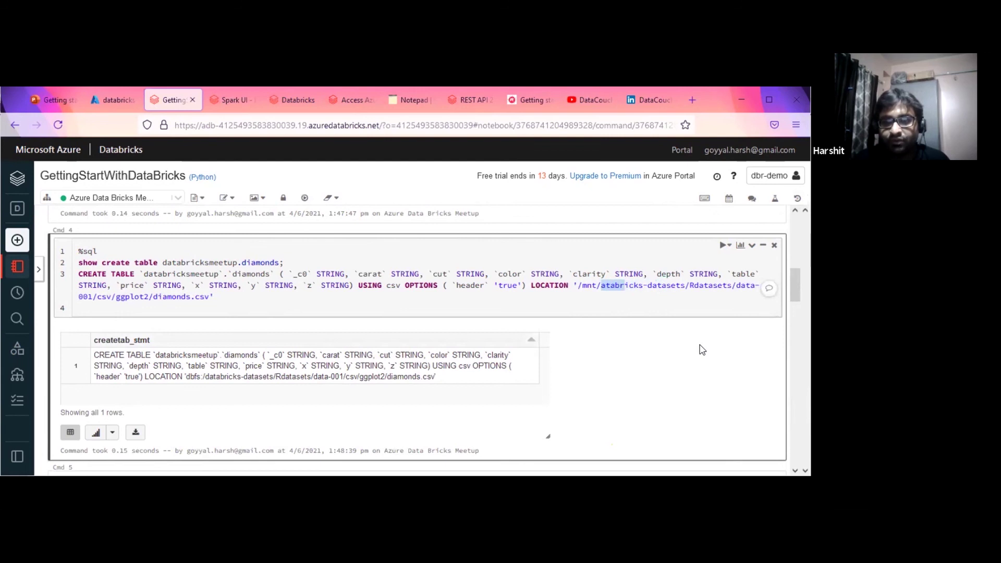
pyautogui.hotkey('shift', 'Right')
pyautogui.hotkey('shift', 'Right')
pyautogui.hotkey('shift', 'Right')
pyautogui.hotkey('shift', 'Right')
pyautogui.hotkey('shift', 'Right')
pyautogui.hotkey('shift', 'Right')
pyautogui.hotkey('shift', 'Right')
pyautogui.hotkey('shift', 'Right')
pyautogui.hotkey('shift', 'Right')
pyautogui.hotkey('shift', 'Right')
pyautogui.hotkey('shift', 'Right')
pyautogui.hotkey('shift', 'Right')
pyautogui.hotkey('shift', 'Right')
pyautogui.hotkey('shift', 'Right')
pyautogui.hotkey('shift', 'Right')
pyautogui.hotkey('shift', 'Right')
pyautogui.hotkey('shift', 'Right')
pyautogui.hotkey('shift', 'Right')
pyautogui.hotkey('shift', 'Right')
pyautogui.hotkey('shift', 'Right')
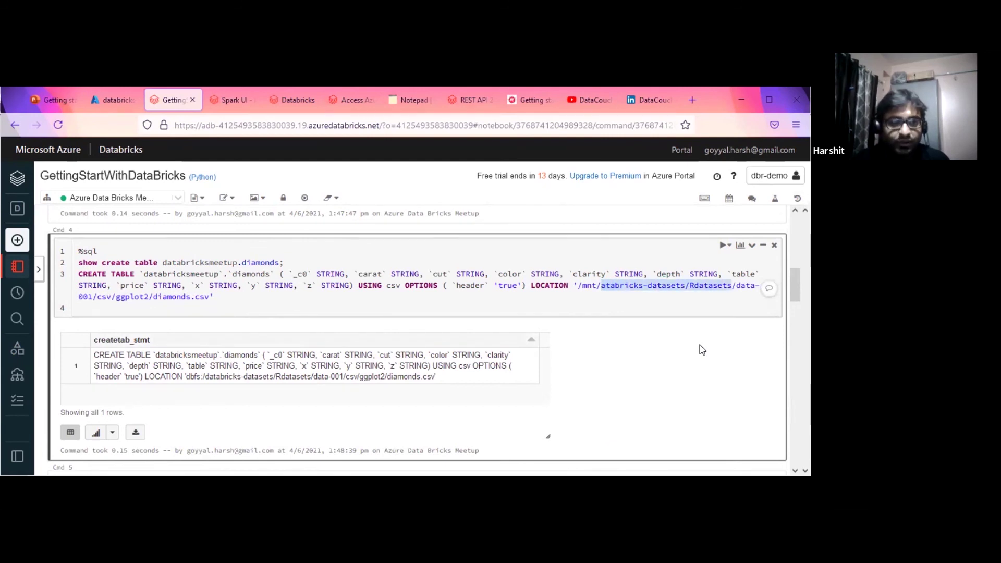
pyautogui.hotkey('shift', 'Right')
pyautogui.hotkey('shift', 'Right')
pyautogui.hotkey('shift', 'Right')
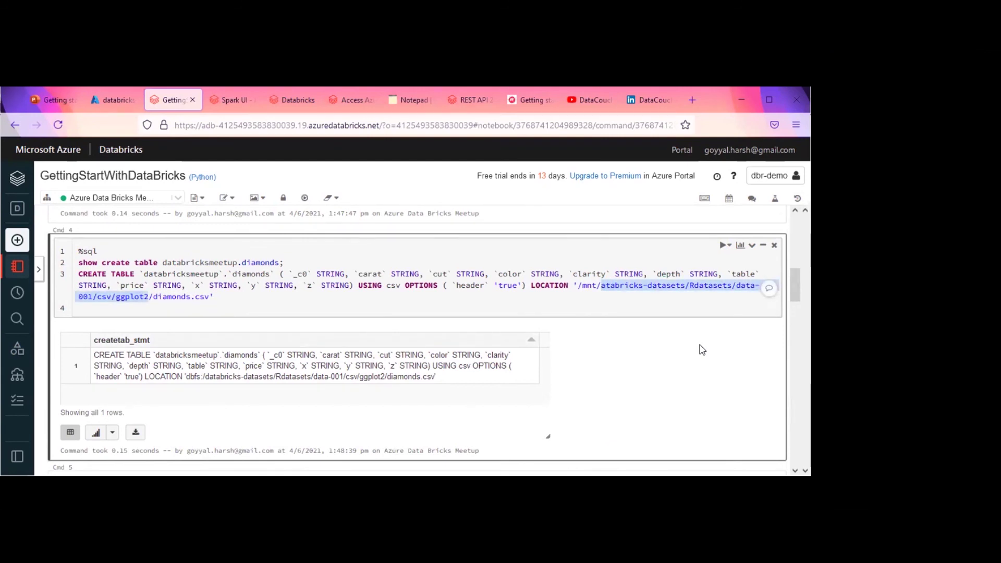
pyautogui.press('BackSpace')
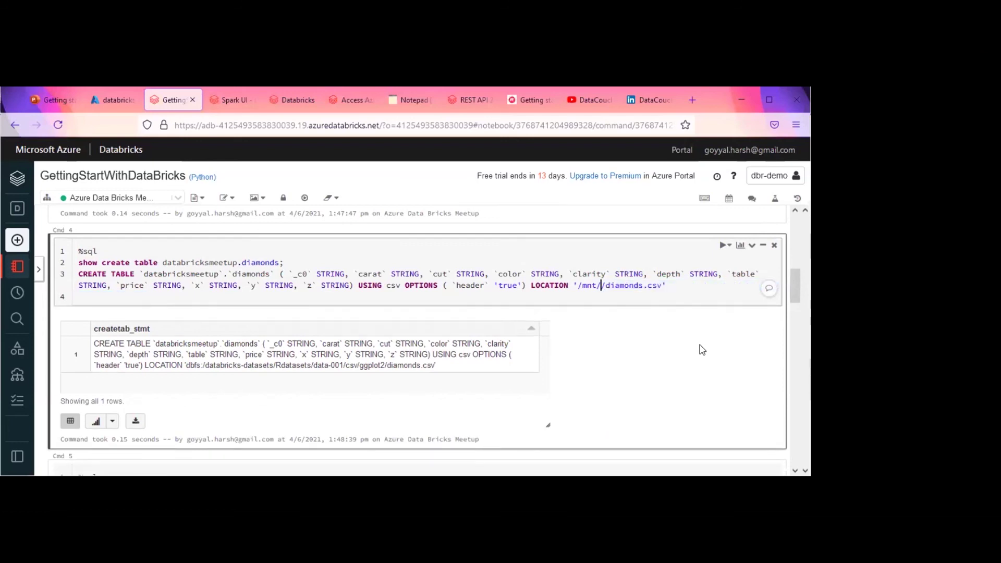
pyautogui.write('root')
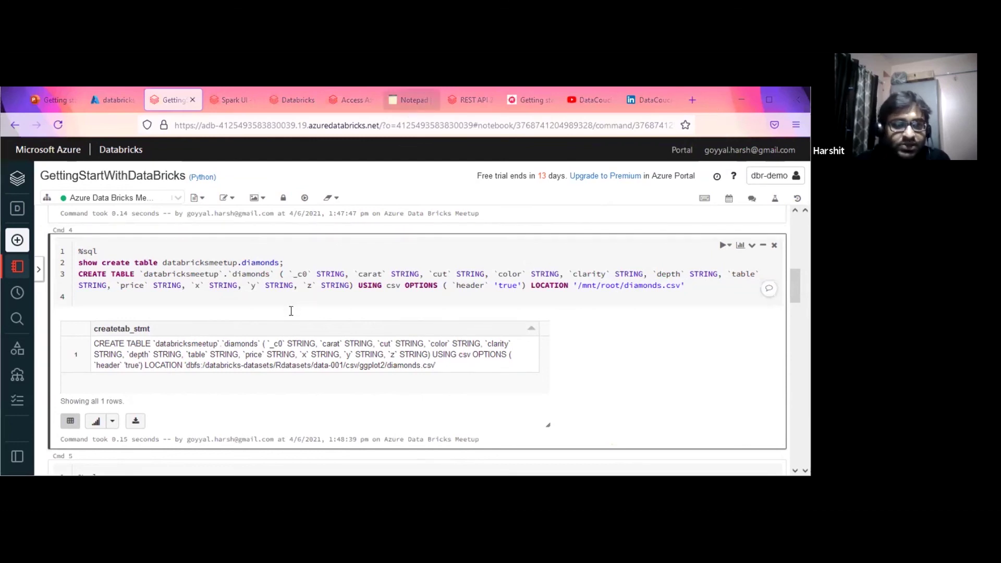
# Switch to the online Notepad notes and highlight the block of spark.conf.set OAuth settings.
pyautogui.hotkey('ctrl', 'Tab')
pyautogui.scroll(3, 310, 330)
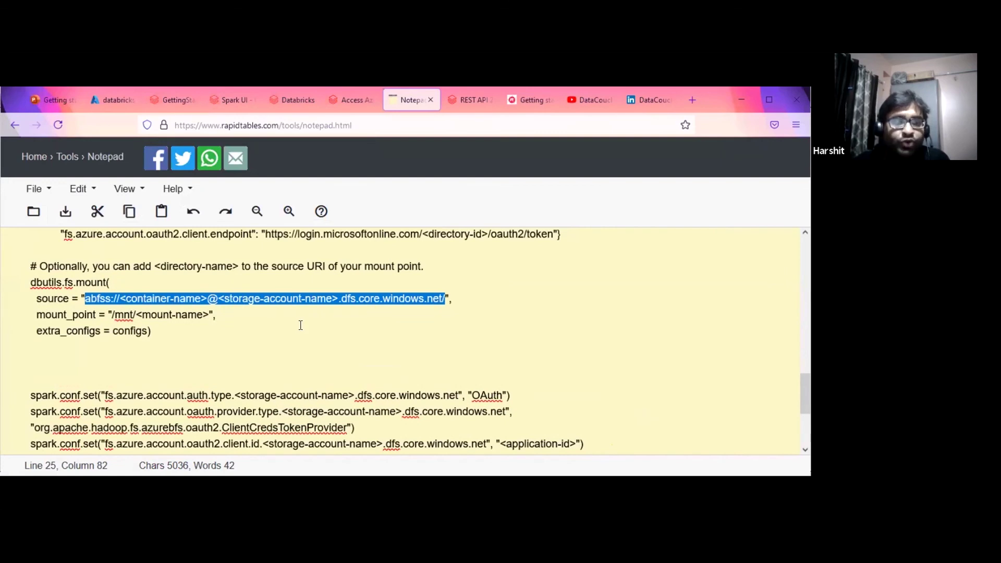
pyautogui.scroll(-5, 296, 318)
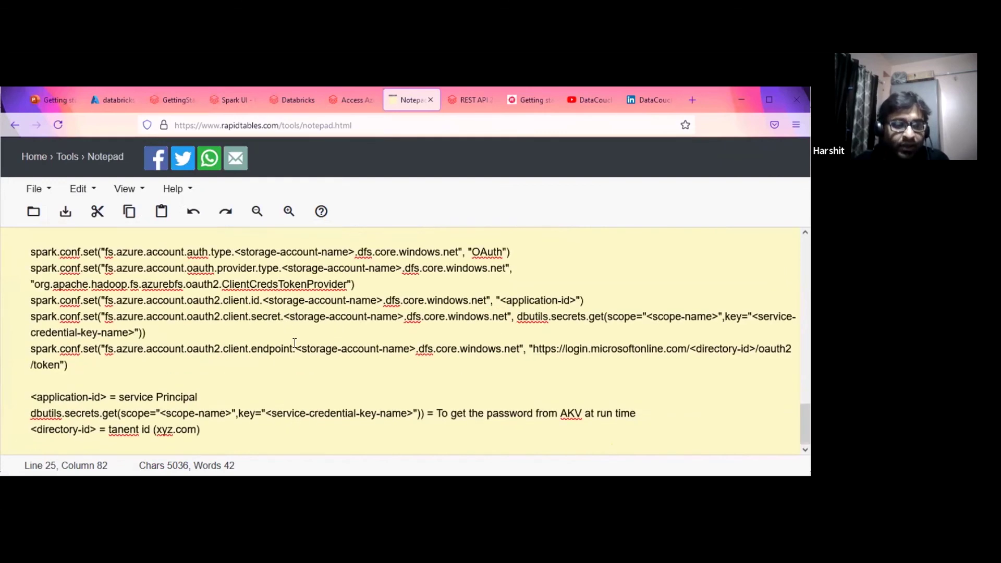
pyautogui.moveTo(74, 365); pyautogui.dragTo(32, 252)
pyautogui.click(167, 371)
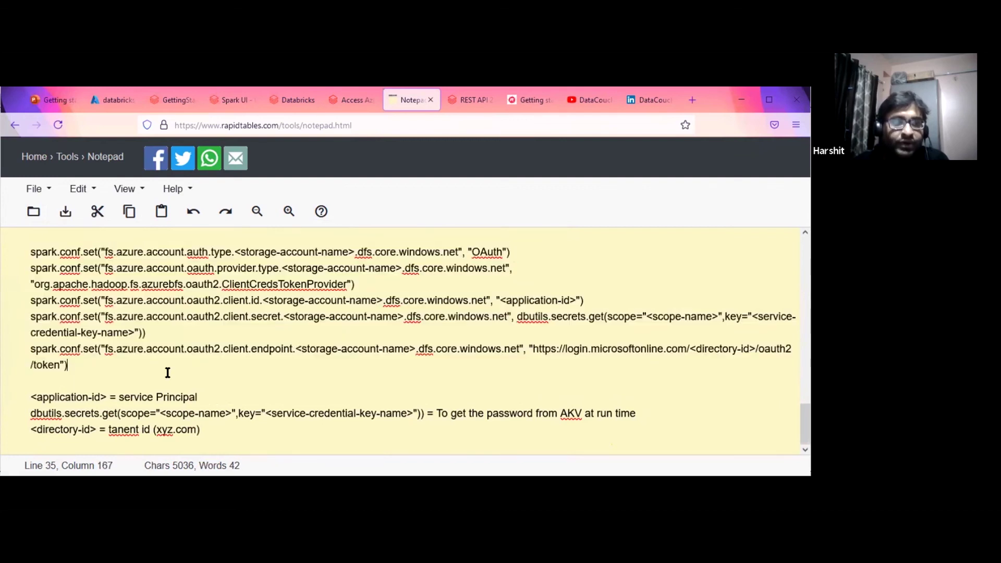
pyautogui.moveTo(68, 365); pyautogui.dragTo(31, 252)
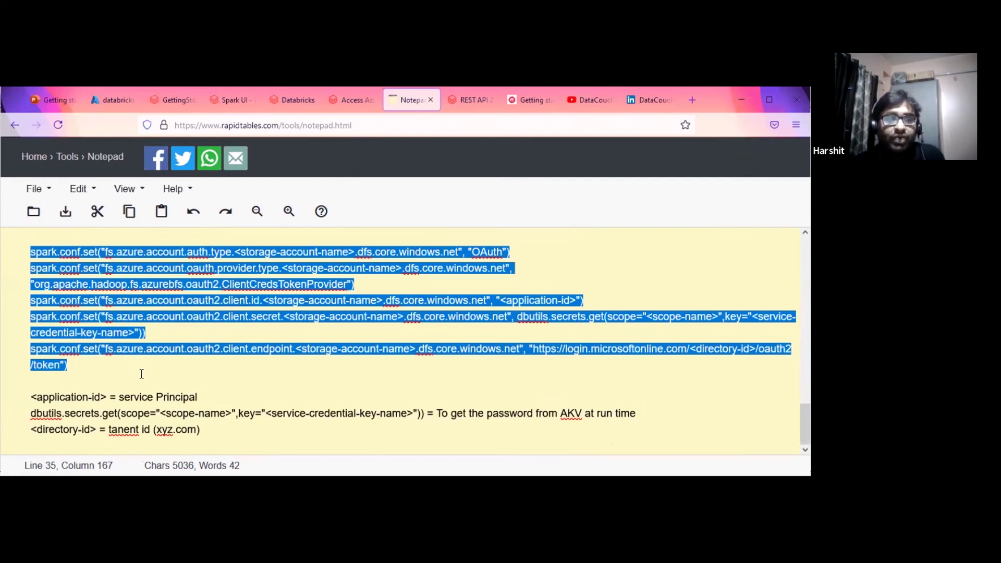
# Switch back to Databricks, open the Azure Data Bricks Meetup cluster and expand its advanced options to show the Spark Config.
pyautogui.click(184, 100)
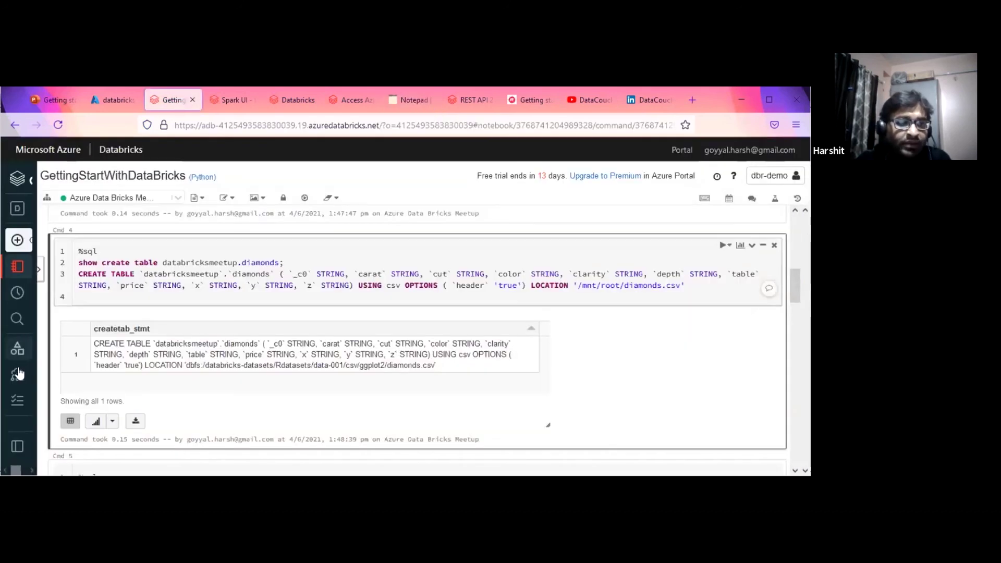
pyautogui.moveTo(35, 312)
pyautogui.click(44, 376)
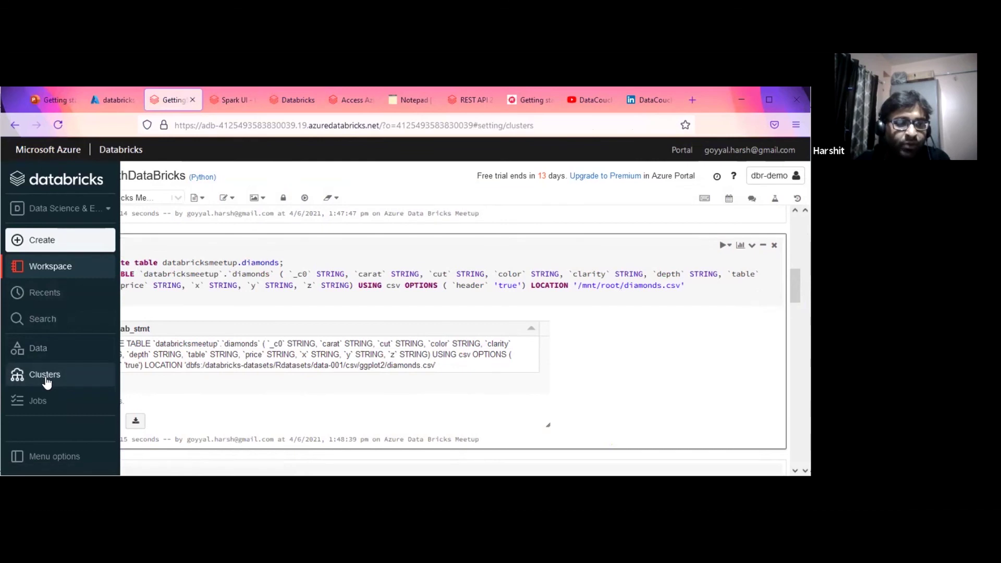
pyautogui.click(106, 278)
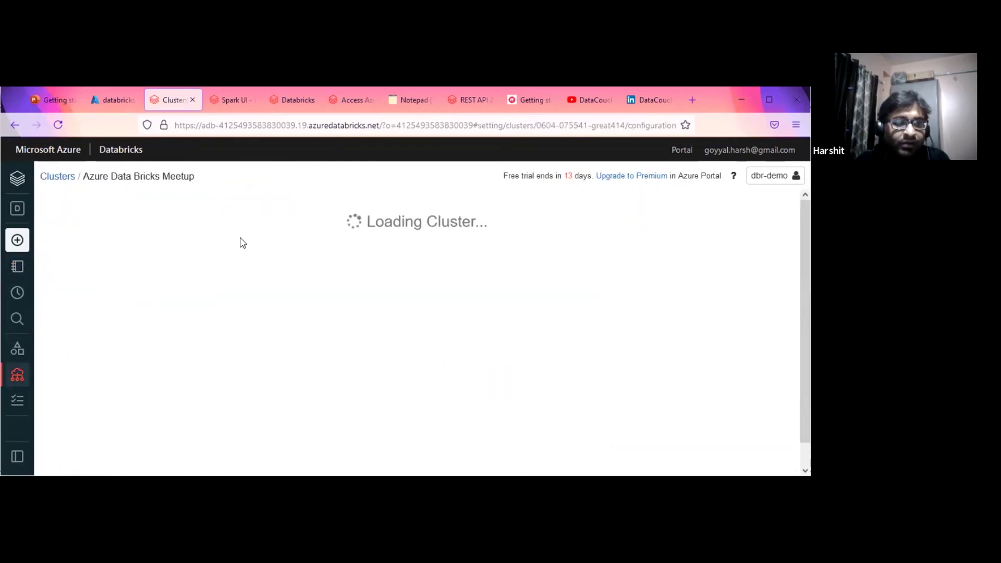
pyautogui.scroll(-2, 463, 323)
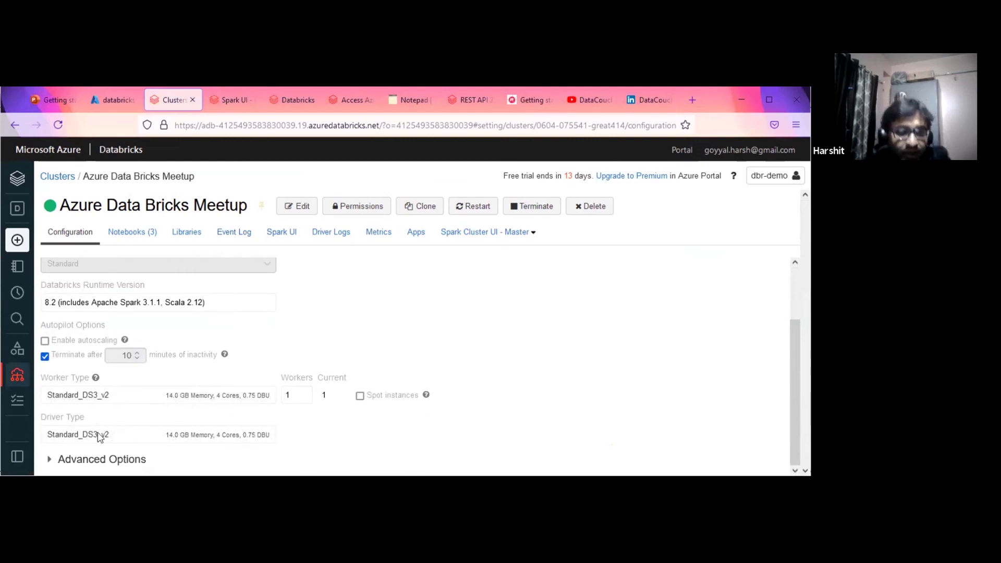
pyautogui.click(57, 461)
pyautogui.scroll(-5, 307, 359)
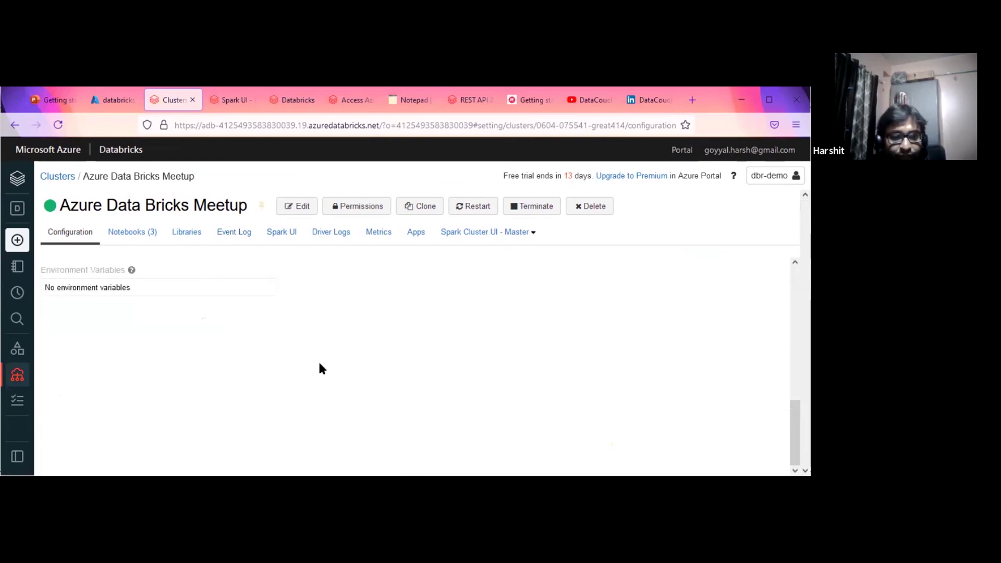
pyautogui.scroll(2, 323, 368)
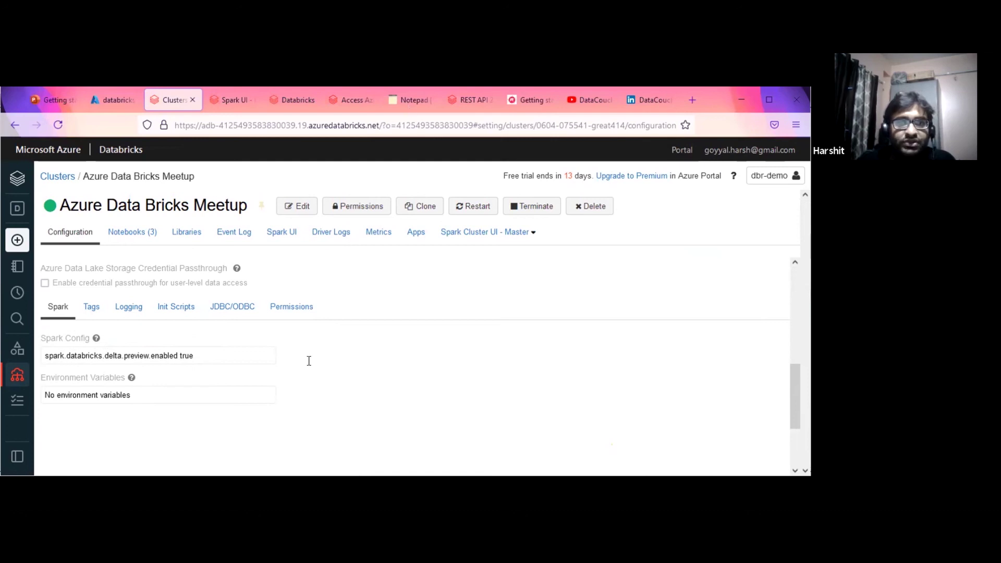
# Return to the Notepad notes and highlight service Principal, dbutils.secrets.get, <directory-id> and xyz.com in the placeholder explanations.
pyautogui.click(92, 285)
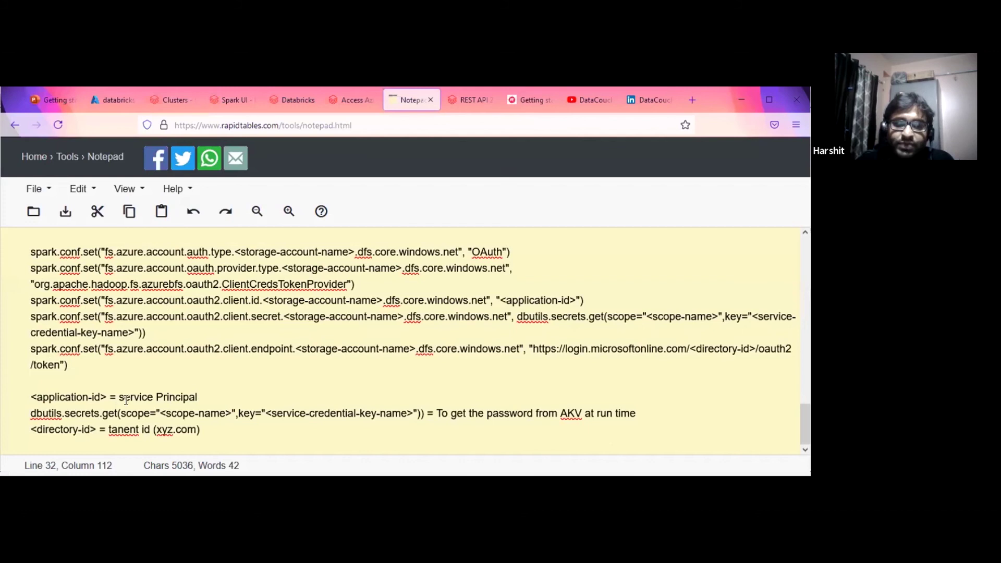
pyautogui.moveTo(120, 397); pyautogui.dragTo(197, 398)
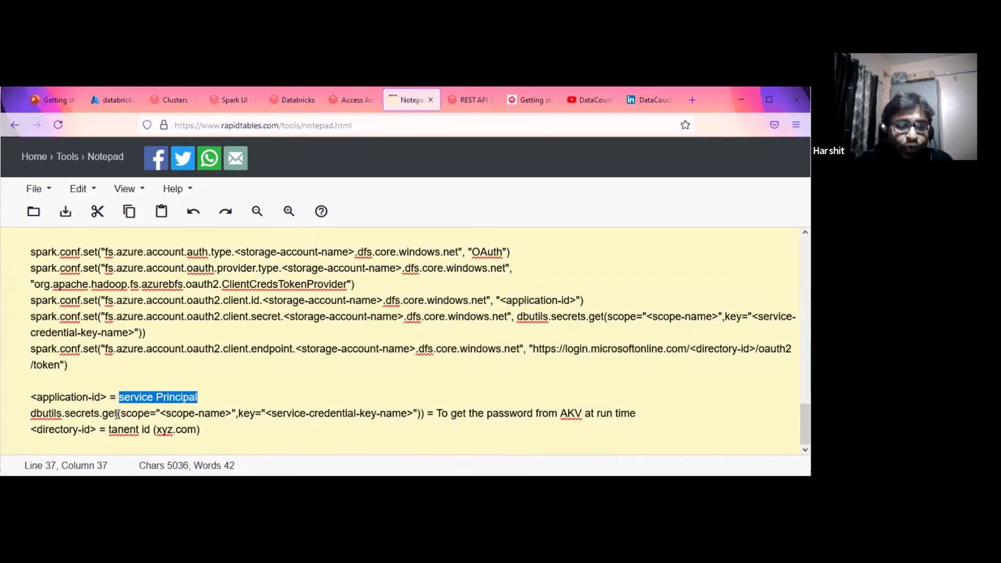
pyautogui.moveTo(118, 413); pyautogui.dragTo(30, 414)
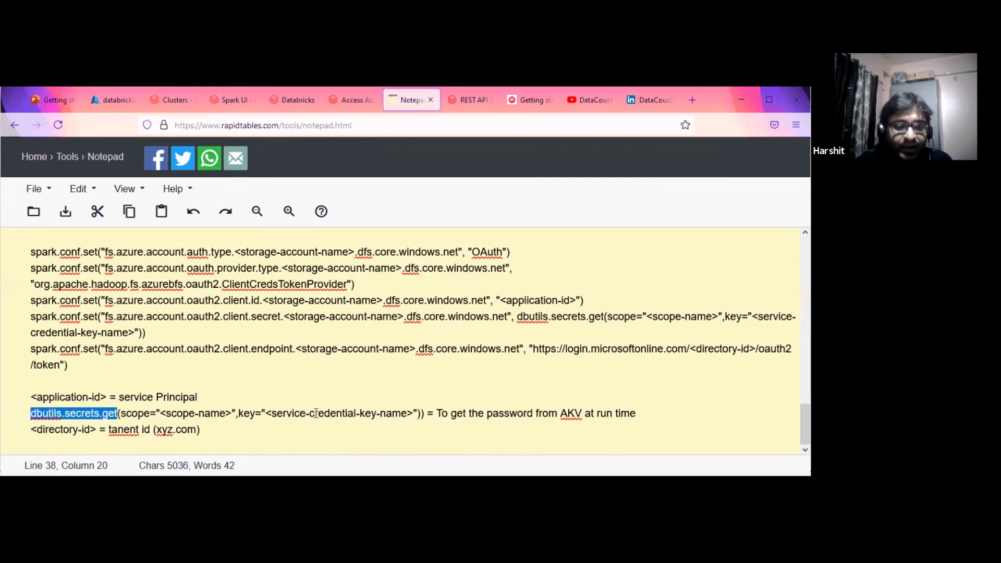
pyautogui.moveTo(97, 429); pyautogui.dragTo(30, 429)
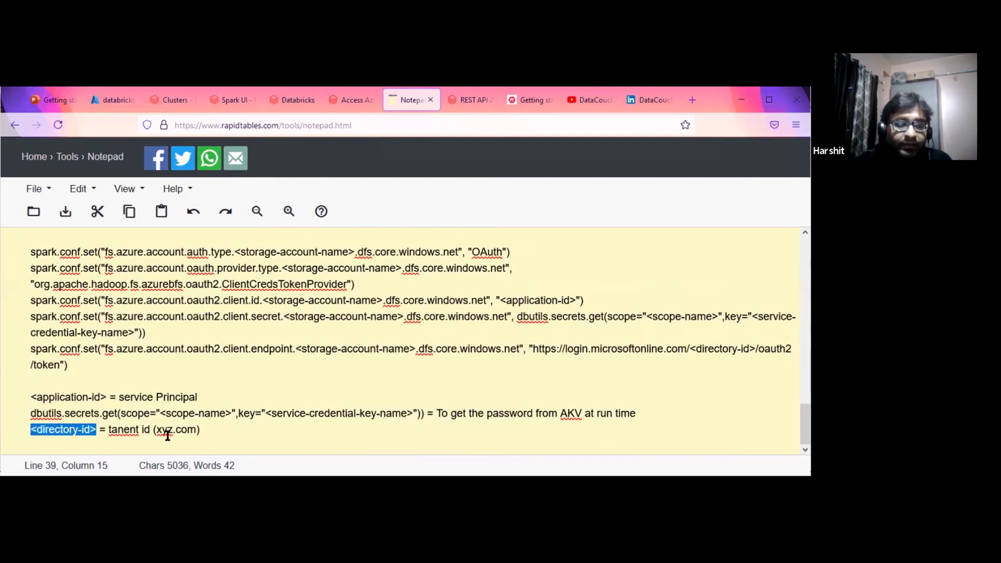
pyautogui.moveTo(156, 429); pyautogui.dragTo(199, 429)
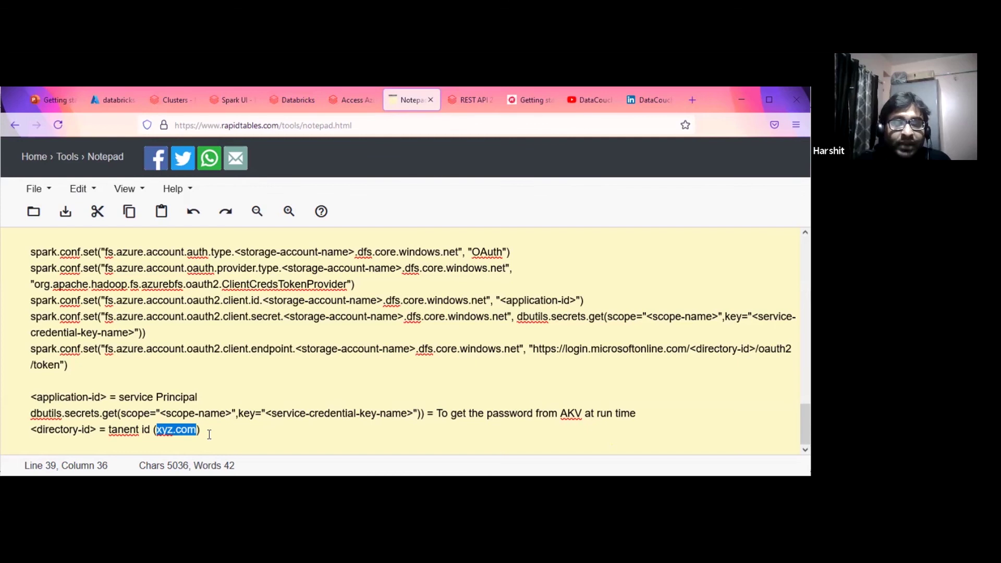
pyautogui.click(270, 364)
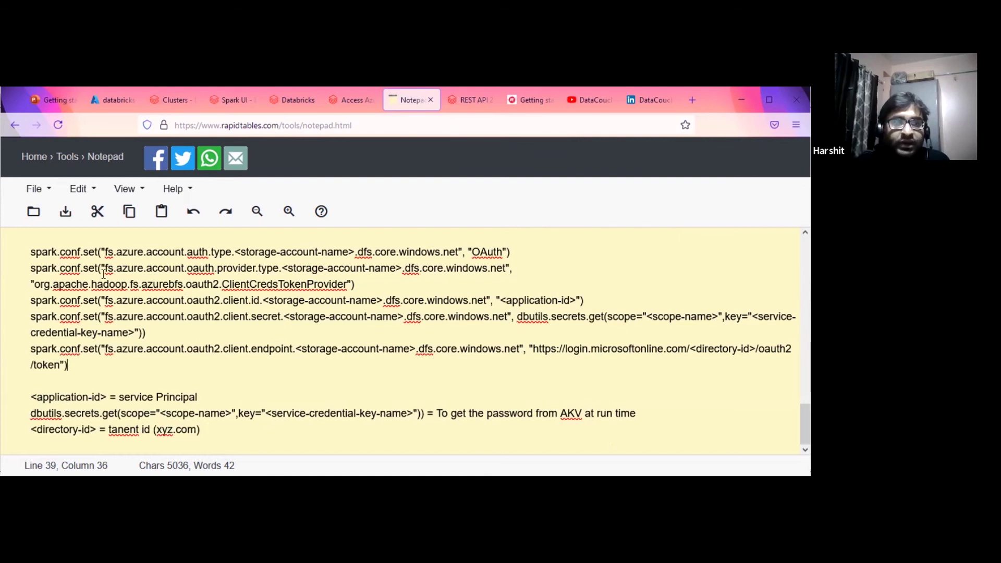
# Highlight the spark.conf.set block again, followed by the placeholder explanations and the service Principal entry.
pyautogui.moveTo(270, 364); pyautogui.dragTo(30, 252)
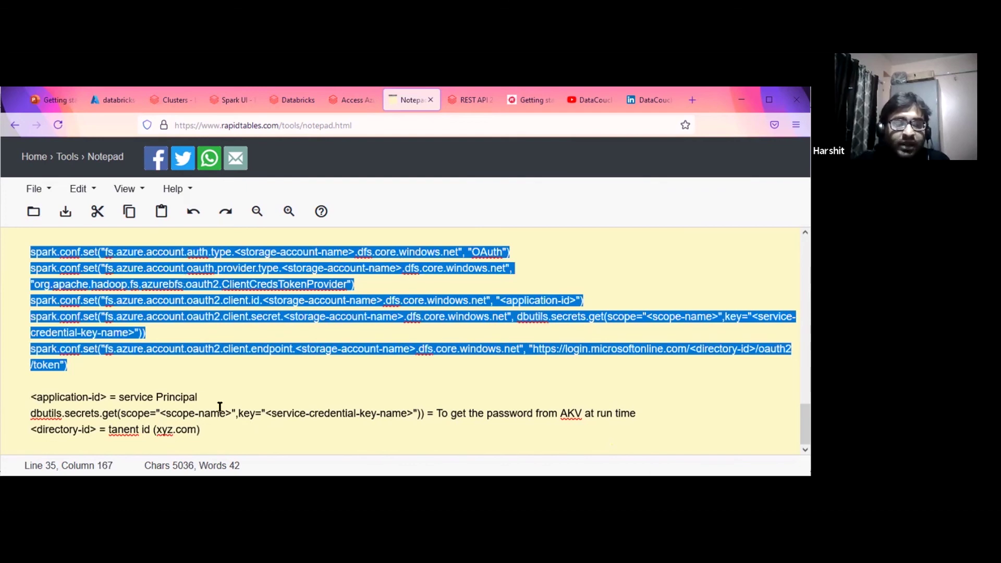
pyautogui.moveTo(203, 430); pyautogui.dragTo(30, 397)
pyautogui.moveTo(203, 397); pyautogui.dragTo(119, 397)
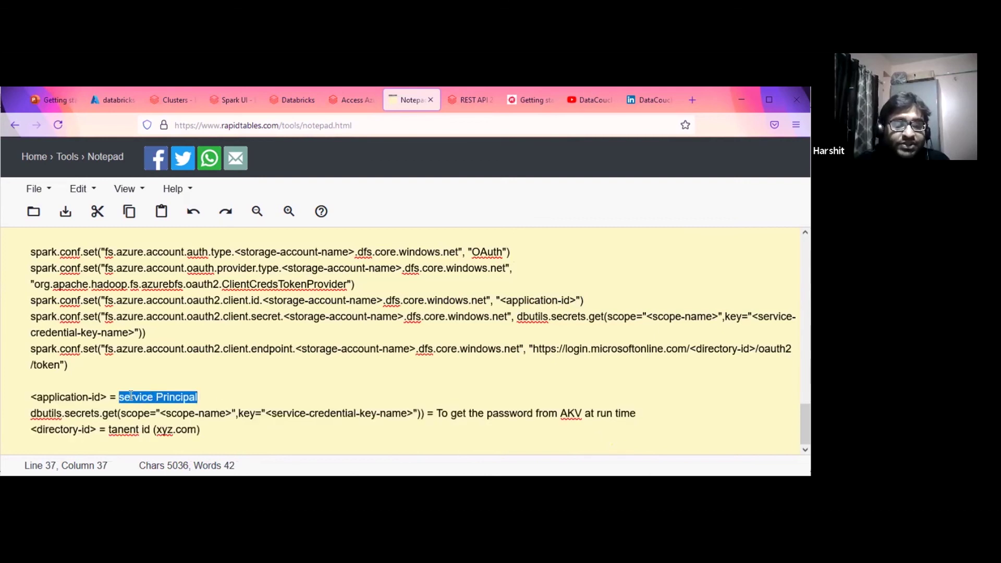
pyautogui.click(214, 394)
pyautogui.moveTo(198, 397); pyautogui.dragTo(119, 397)
# Highlight the <service-credential-key-name> placeholder in the client secret line of the mount configs.
pyautogui.scroll(4, 157, 398)
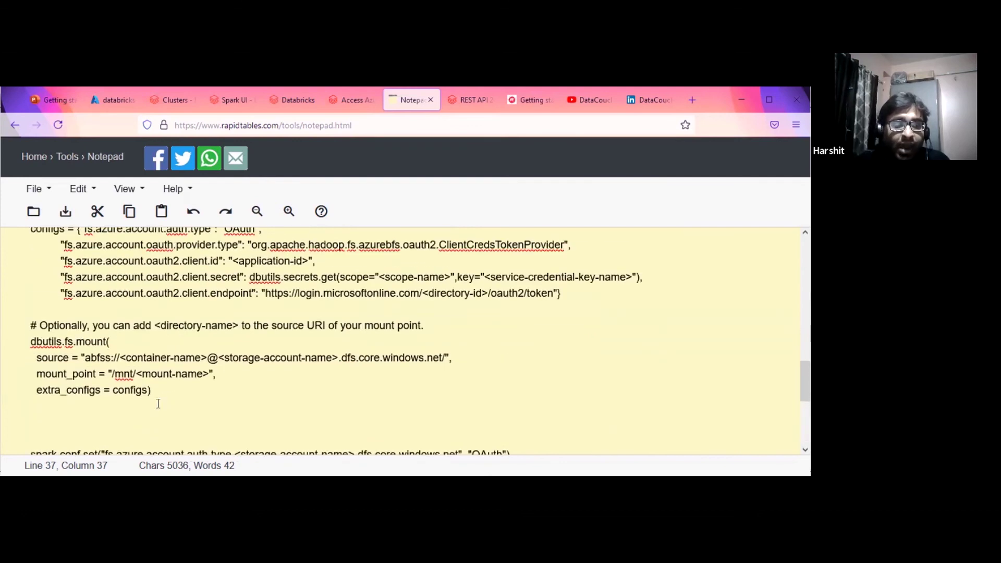
pyautogui.moveTo(250, 386); pyautogui.dragTo(140, 337)
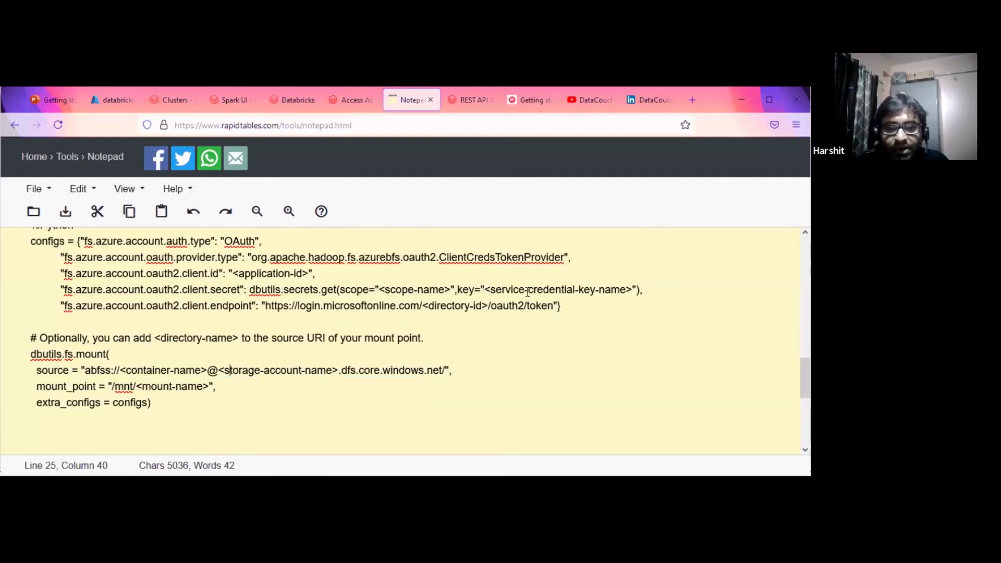
pyautogui.moveTo(485, 290); pyautogui.dragTo(626, 288)
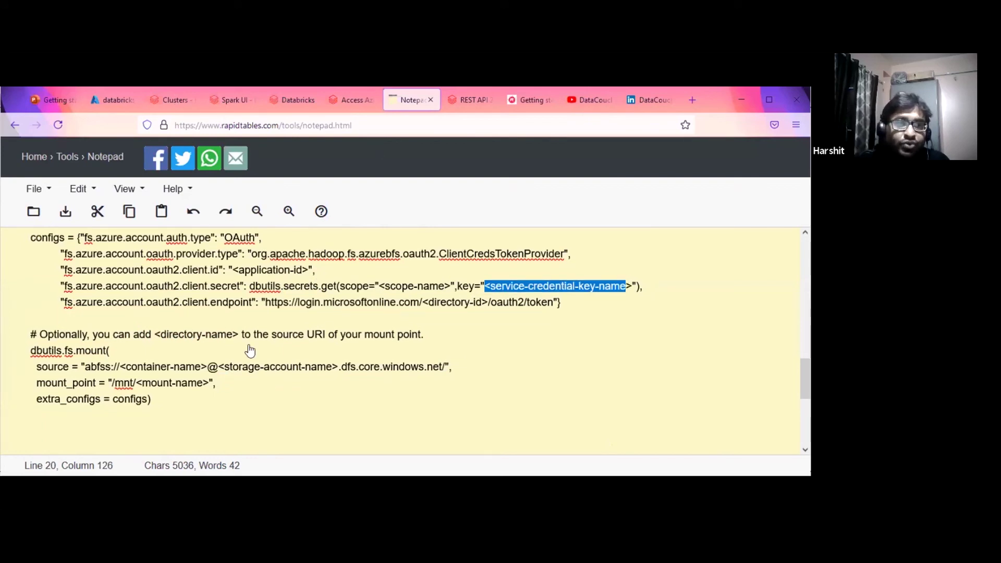
pyautogui.scroll(-1, 252, 351)
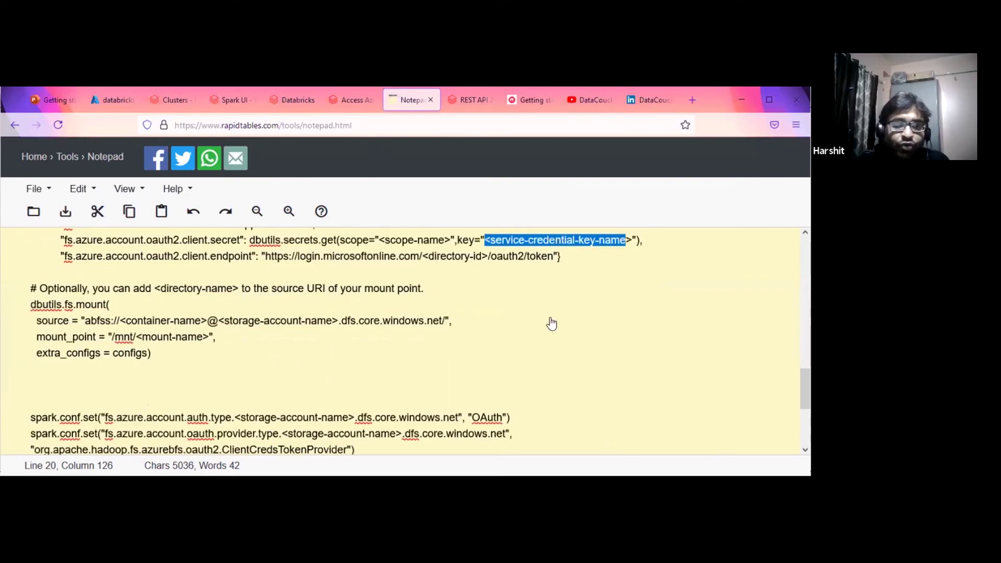
pyautogui.scroll(-2, 549, 323)
# Return to the Databricks cluster configuration and review the Spark Config in the advanced options.
pyautogui.click(173, 100)
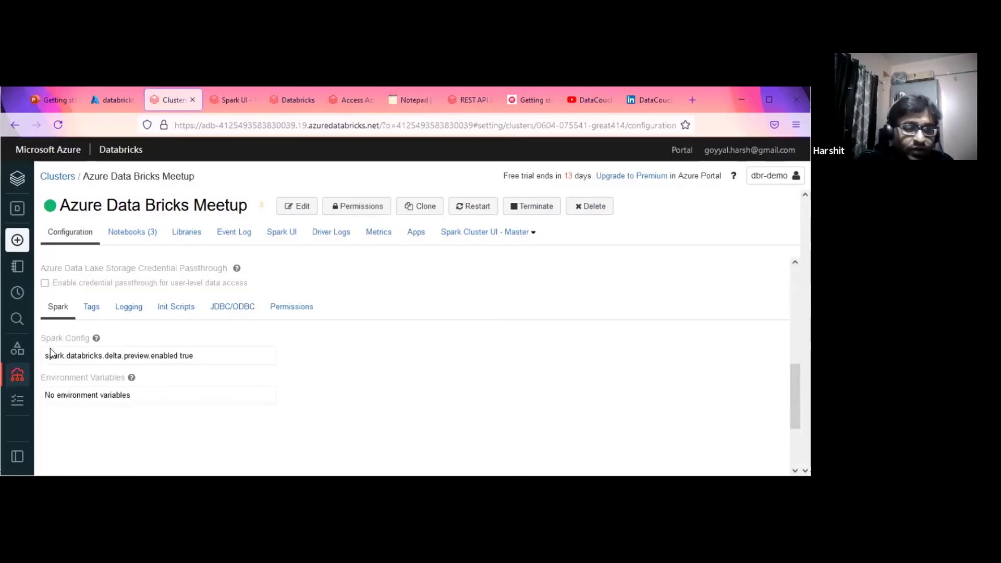
pyautogui.scroll(1, 55, 342)
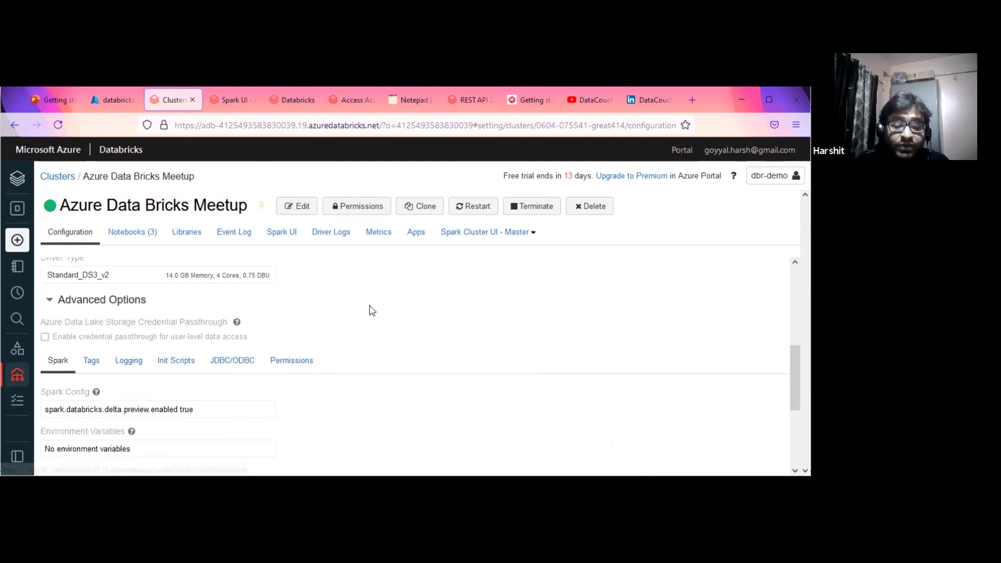
# Highlight the spark.databricks.delta.preview.enabled true entry in the cluster's Spark Config, and return to the start of the configuration.
pyautogui.click(18, 348)
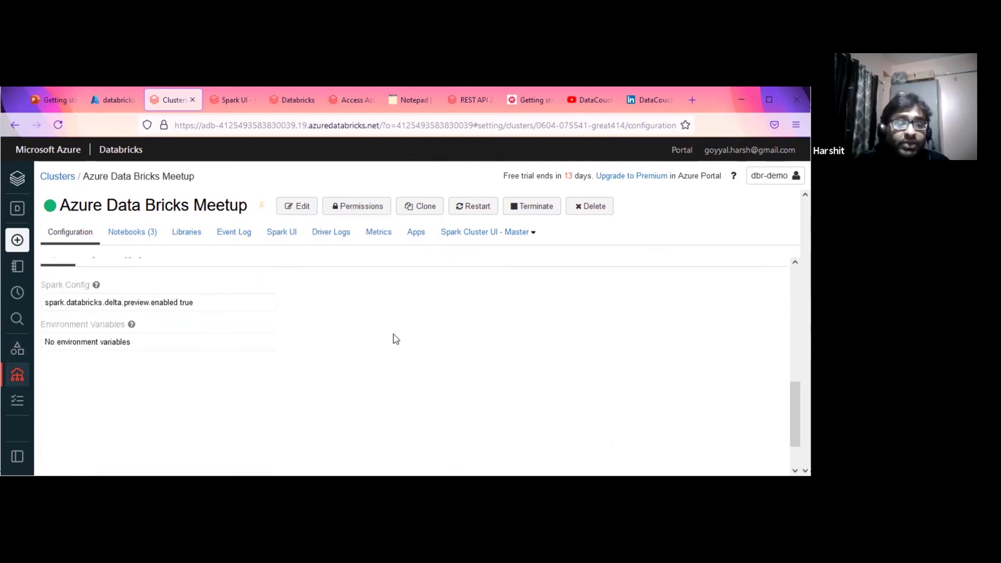
pyautogui.moveTo(201, 413); pyautogui.dragTo(46, 409)
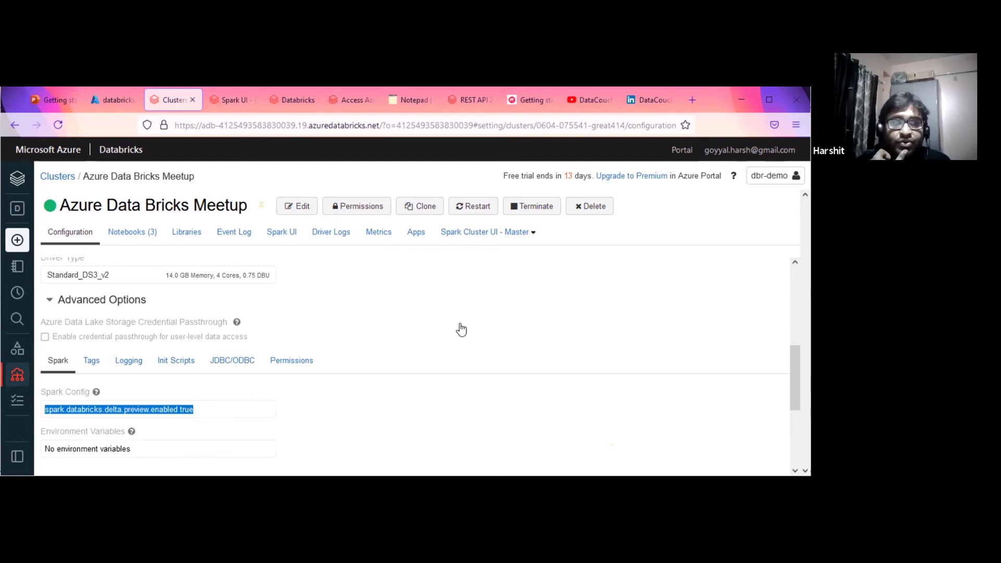
pyautogui.scroll(3, 461, 329)
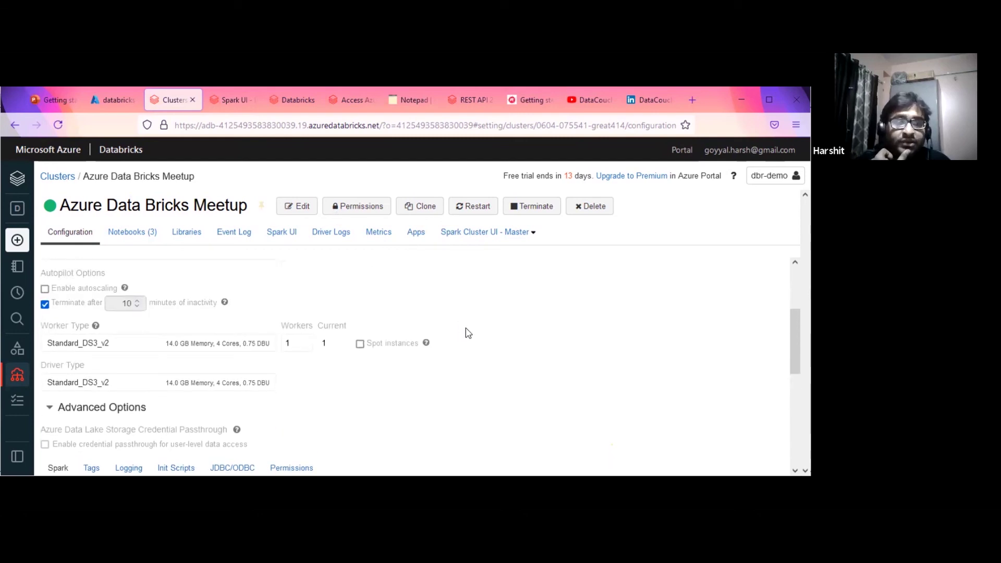
pyautogui.scroll(3, 468, 333)
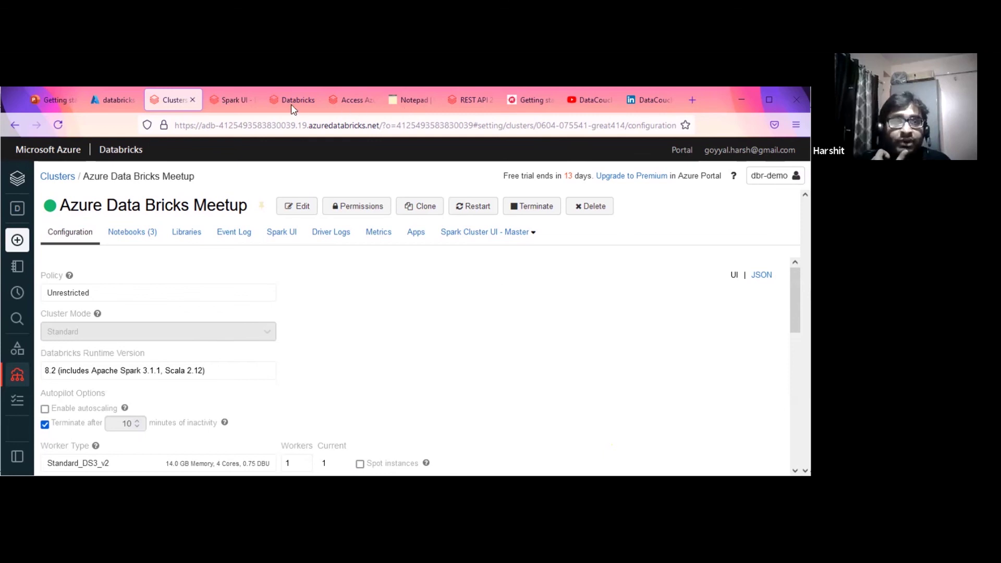
# Revisit the OAuth storage configs in the Notepad notes, and return to the Databricks cluster configuration.
pyautogui.hotkey('ctrl', 'Tab')
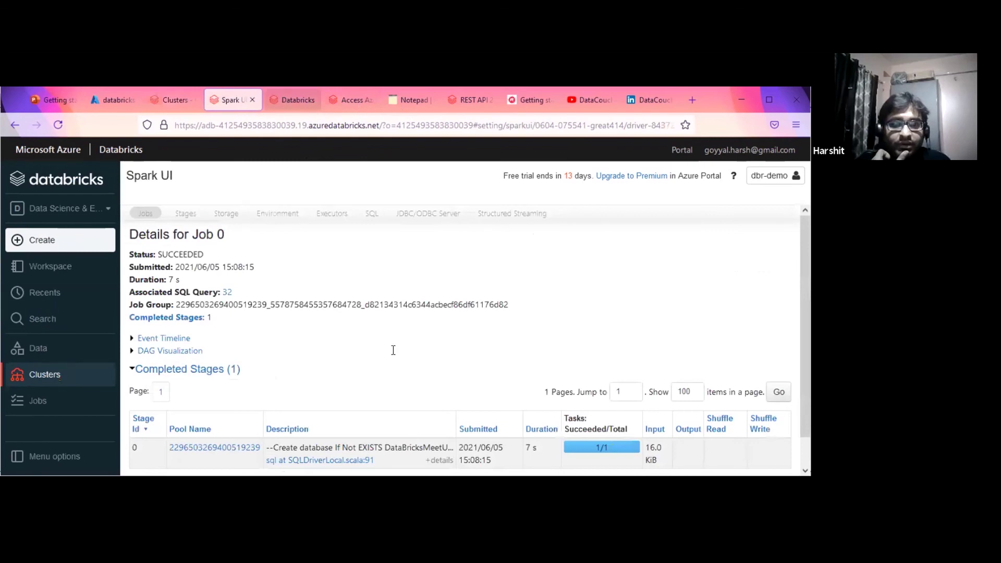
pyautogui.hotkey('ctrl', 'Tab')
pyautogui.hotkey('ctrl', 'Tab')
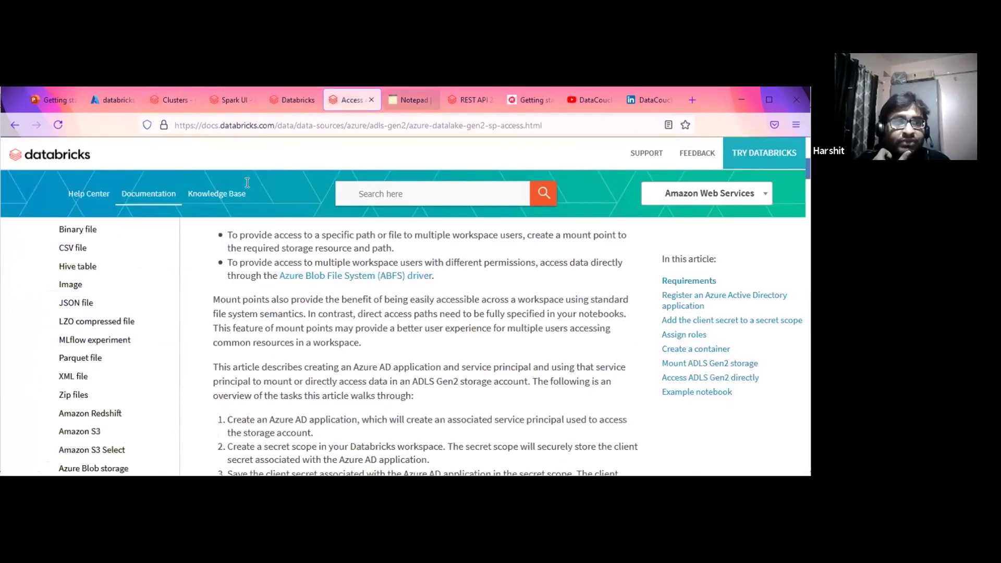
pyautogui.hotkey('ctrl', 'Tab')
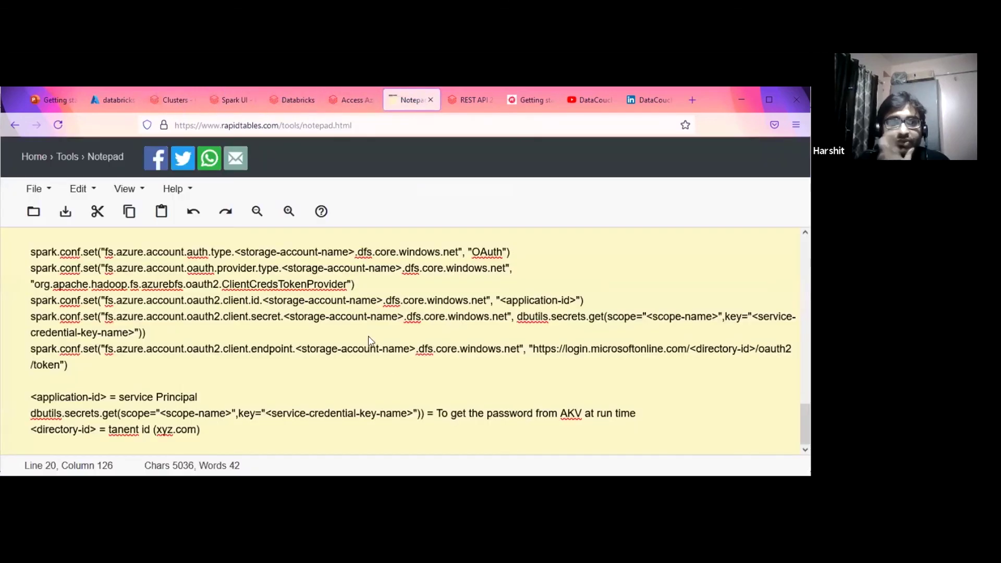
pyautogui.click(170, 100)
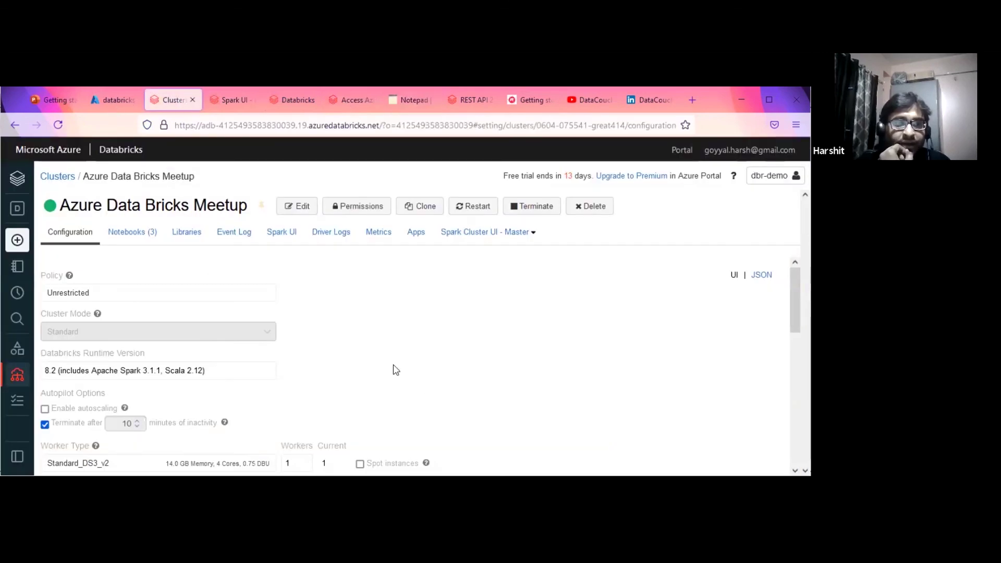
pyautogui.hotkey('ctrl', 'shift', 'Tab')
pyautogui.scroll(-5, 396, 375)
pyautogui.hotkey('ctrl', 'Tab')
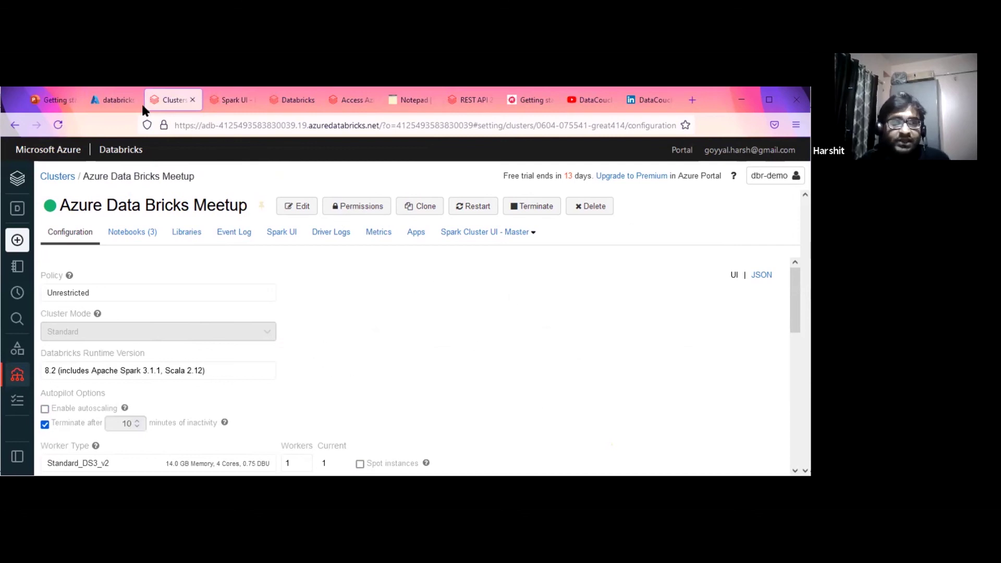
# Switch to the Azure portal and review the resources in databricks-rg-dbr-demo-h3cnqmlxnohc4 through to the storage account, workers-sg and workers-vnet.
pyautogui.click(110, 99)
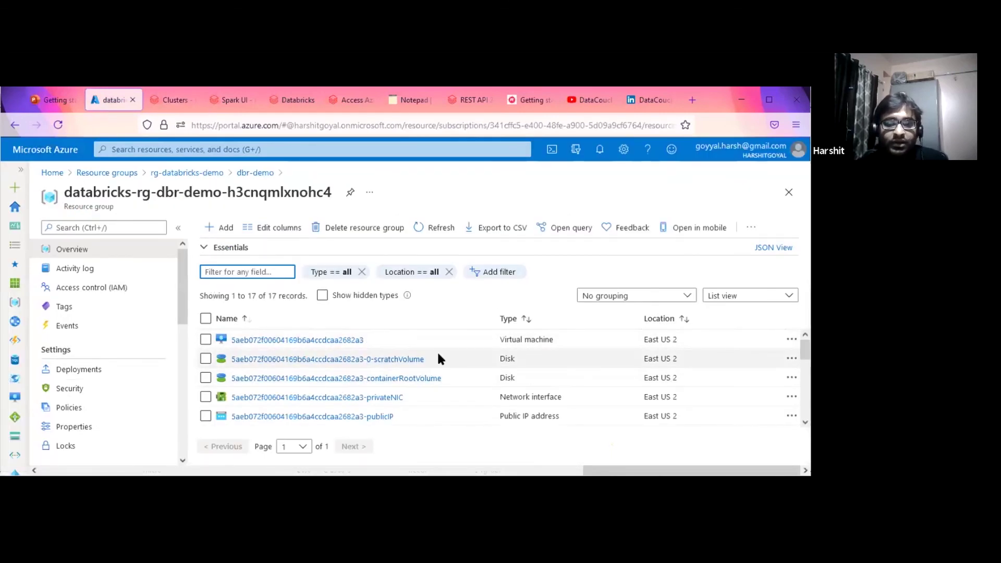
pyautogui.scroll(-3, 437, 357)
pyautogui.scroll(-3, 437, 354)
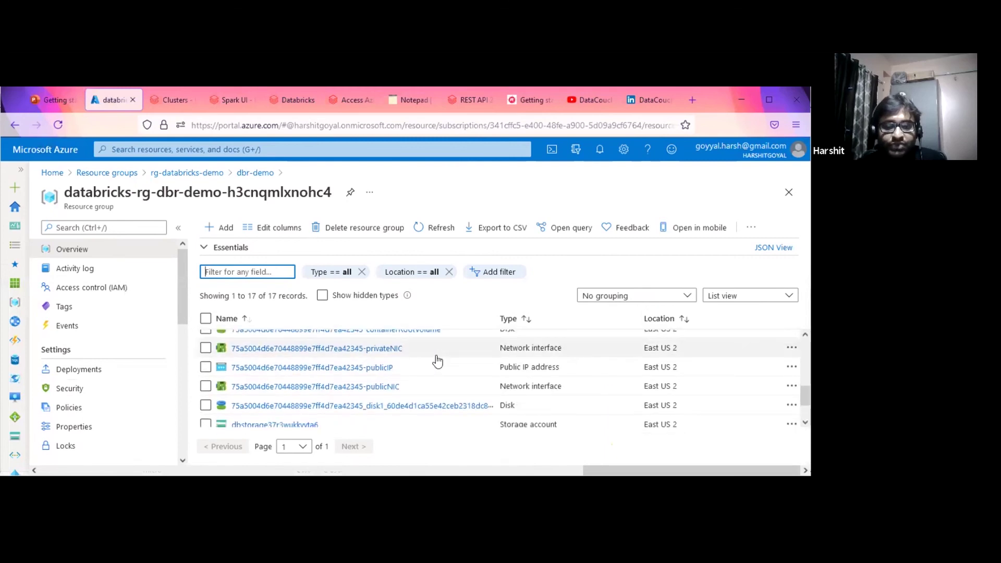
pyautogui.scroll(-2, 436, 360)
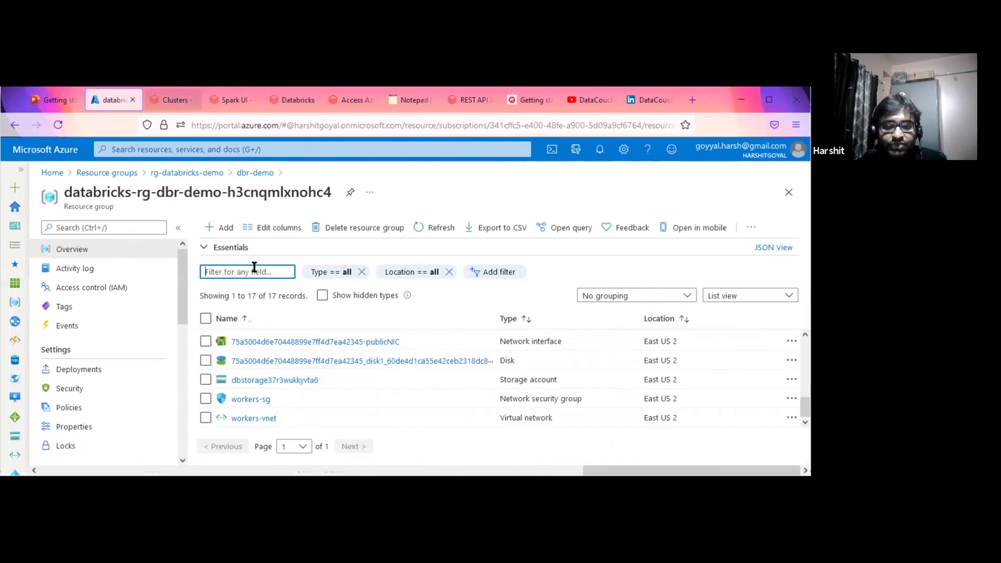
# Highlight the Azure Data Bricks Meetup cluster name in Databricks, and examine the matching disks, network interfaces and public IPs in the Azure resource group.
pyautogui.hotkey('ctrl', 'Tab')
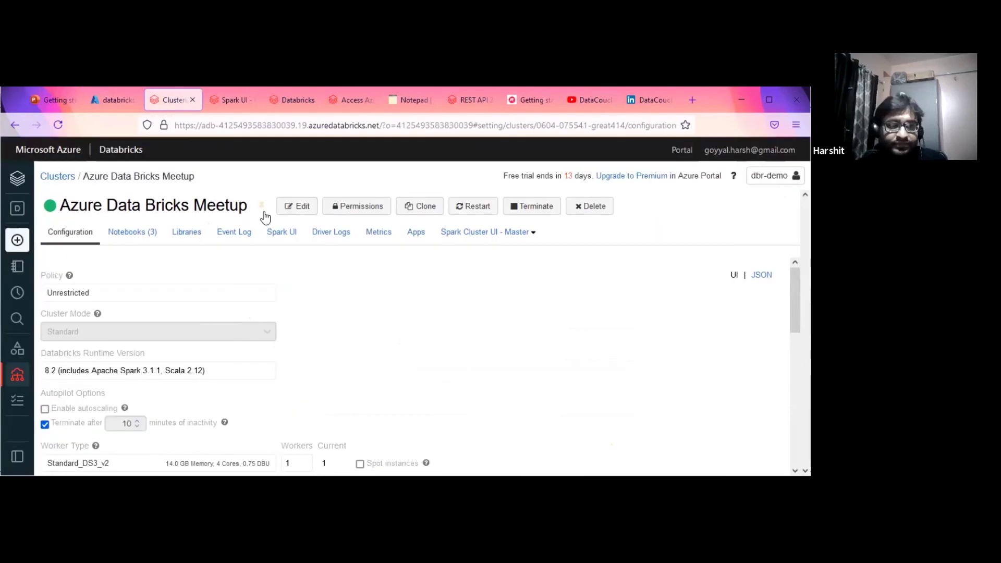
pyautogui.moveTo(60, 205); pyautogui.dragTo(245, 205)
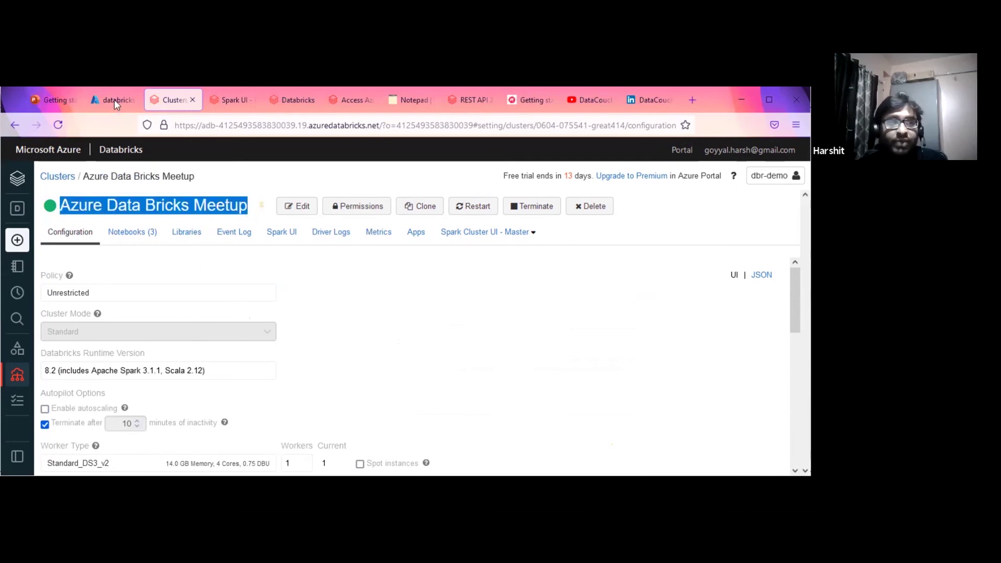
pyautogui.hotkey('ctrl', 'shift', 'Tab')
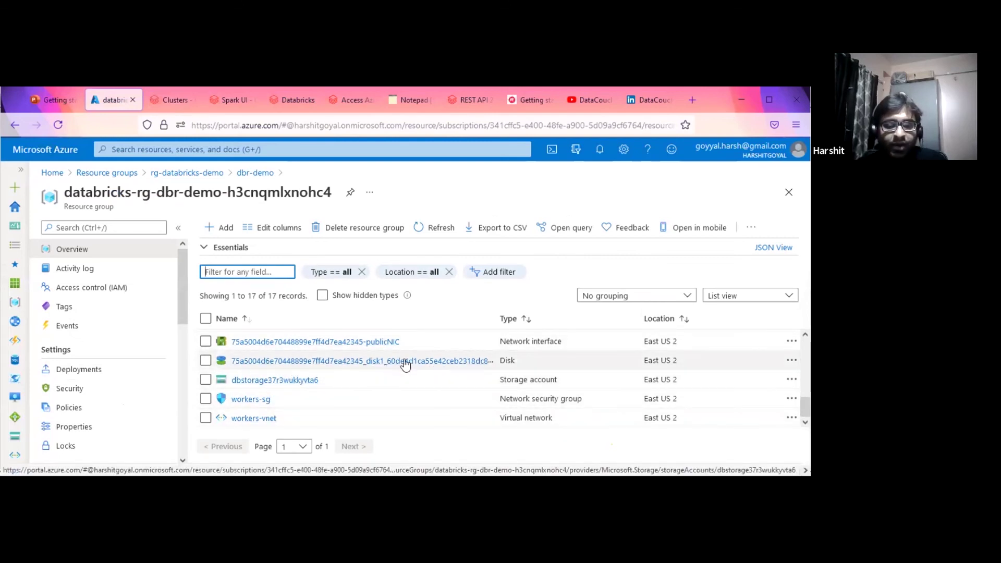
pyautogui.scroll(2, 464, 371)
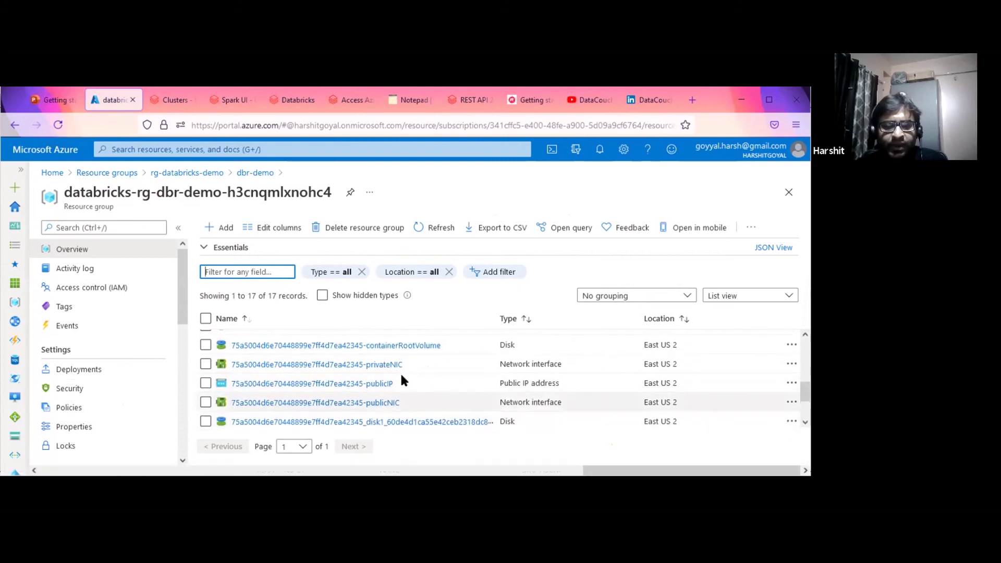
pyautogui.scroll(-3, 355, 383)
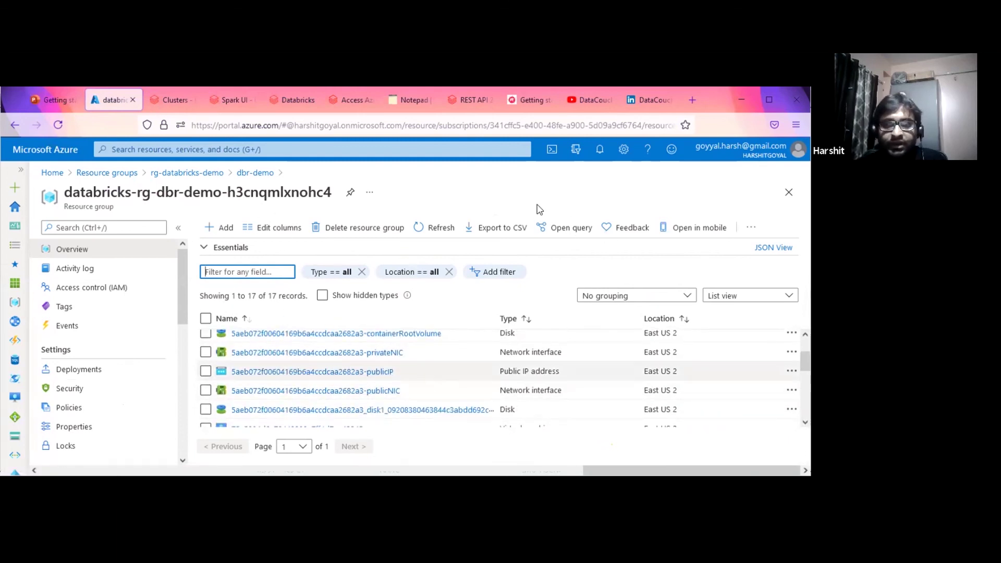
# Return to Databricks and terminate the Azure Data Bricks Meetup cluster.
pyautogui.hotkey('ctrl', 'Tab')
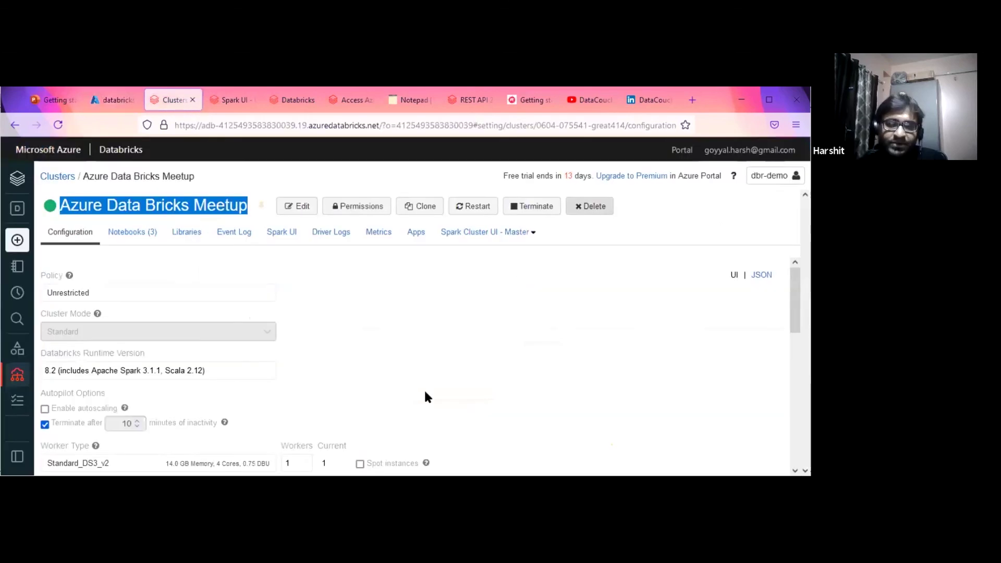
pyautogui.click(536, 206)
pyautogui.press('Return')
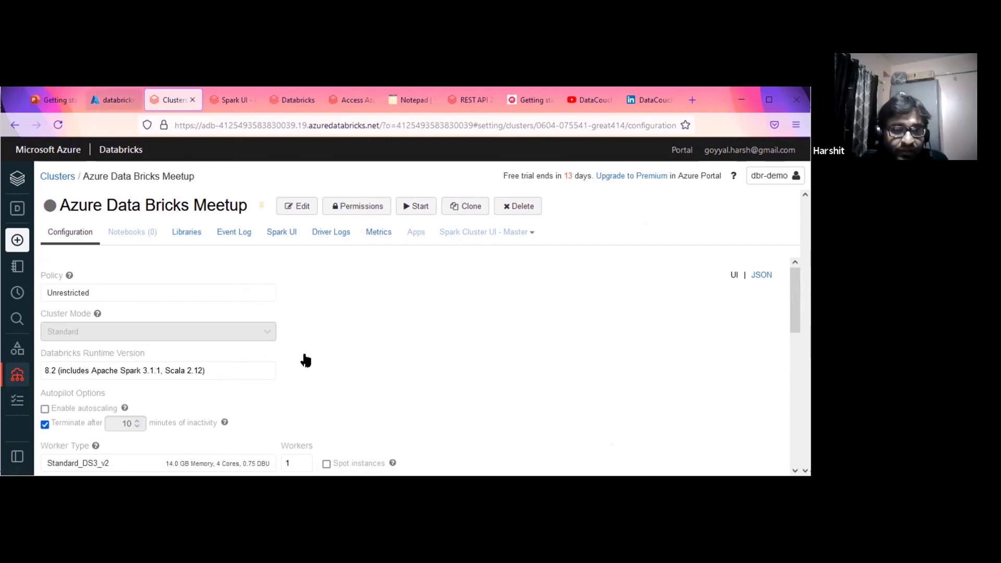
# Switch back to the Azure portal and refresh the managed resource group to check its resources after the cluster termination.
pyautogui.hotkey('ctrl', 'shift', 'Tab')
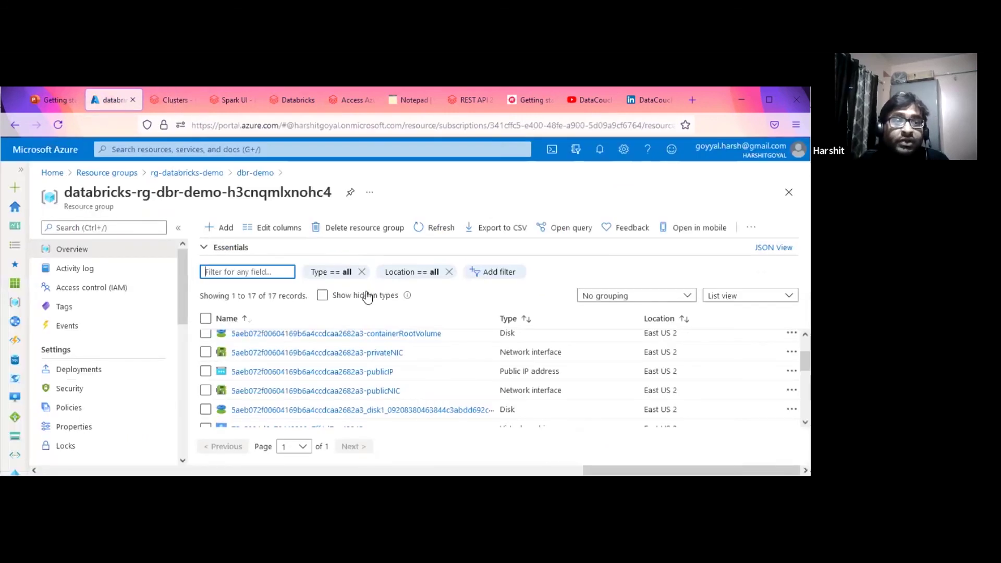
pyautogui.hotkey('ctrl', 'Tab')
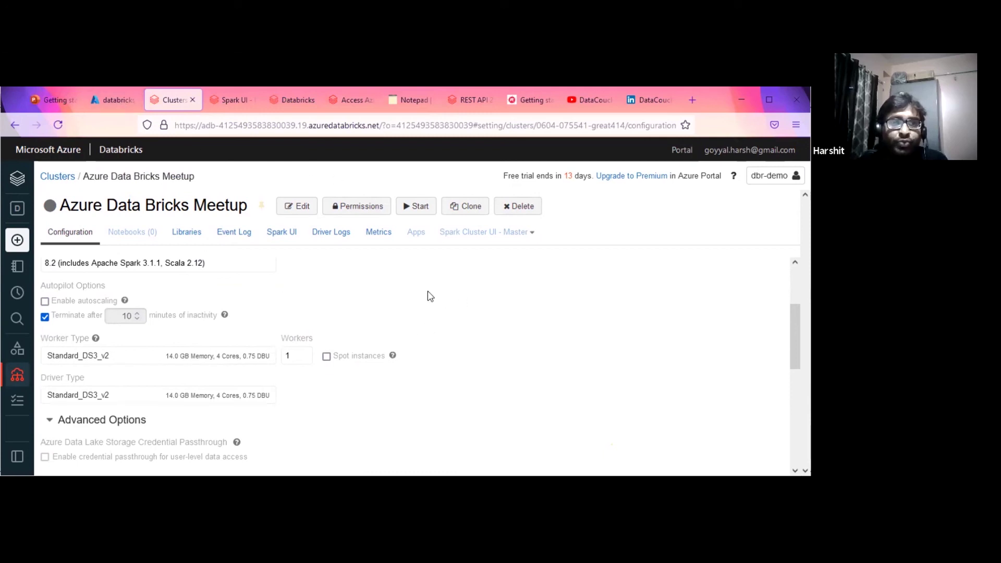
pyautogui.click(111, 102)
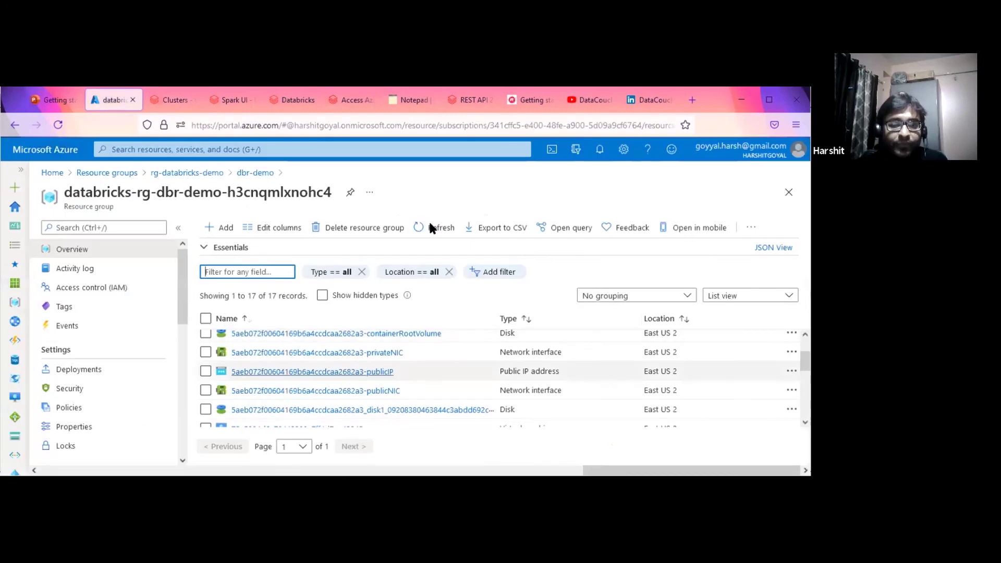
pyautogui.click(431, 225)
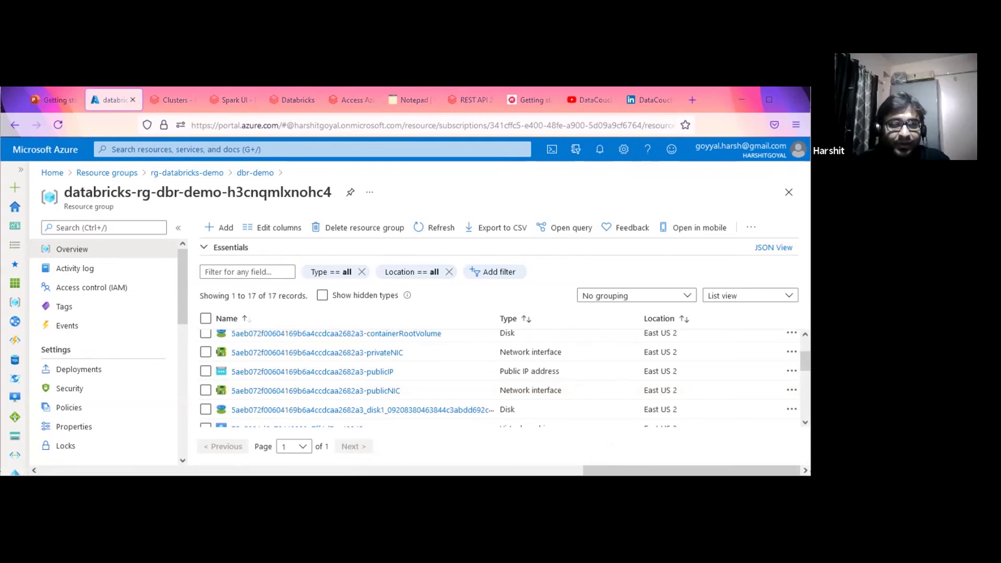
pyautogui.scroll(2, 500, 378)
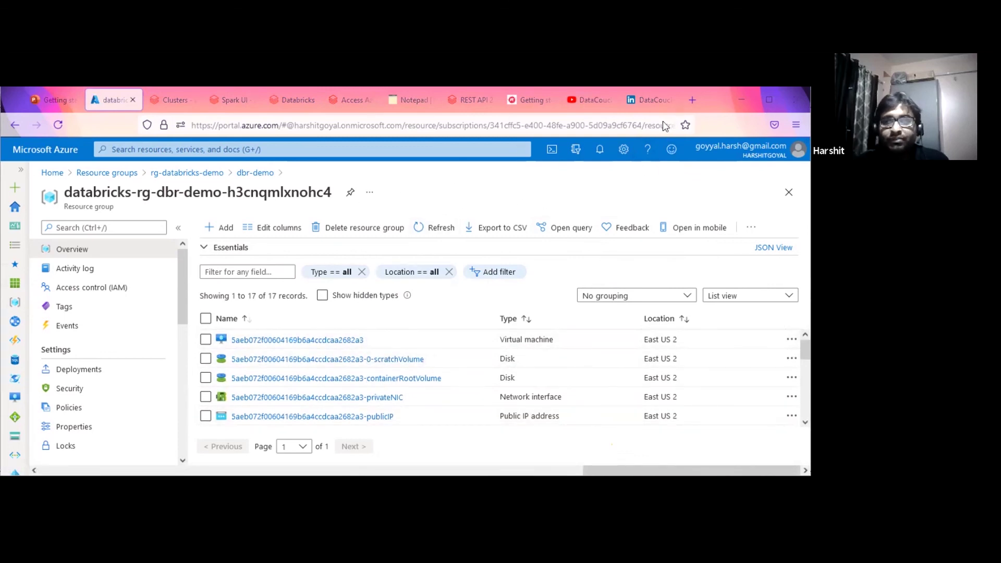
# Show the DataCouch LinkedIn page and the details of the Getting started with Azure Databricks event on Meetup.
pyautogui.click(650, 100)
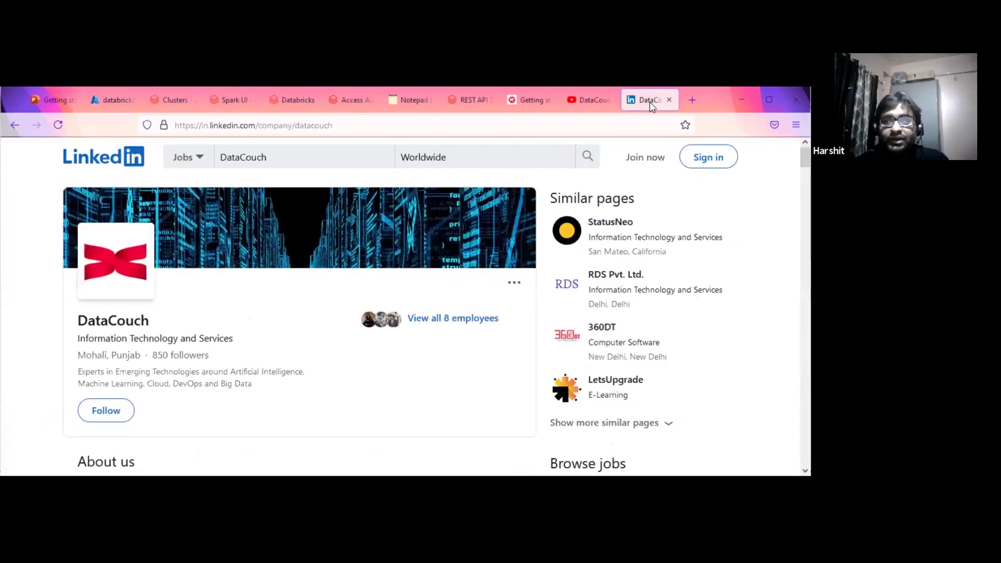
pyautogui.click(650, 100)
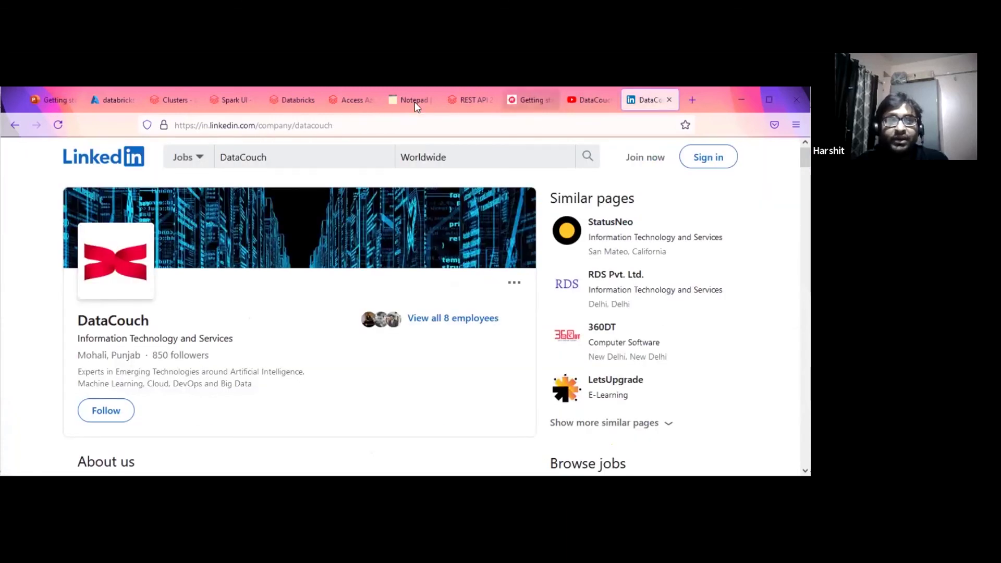
pyautogui.click(530, 99)
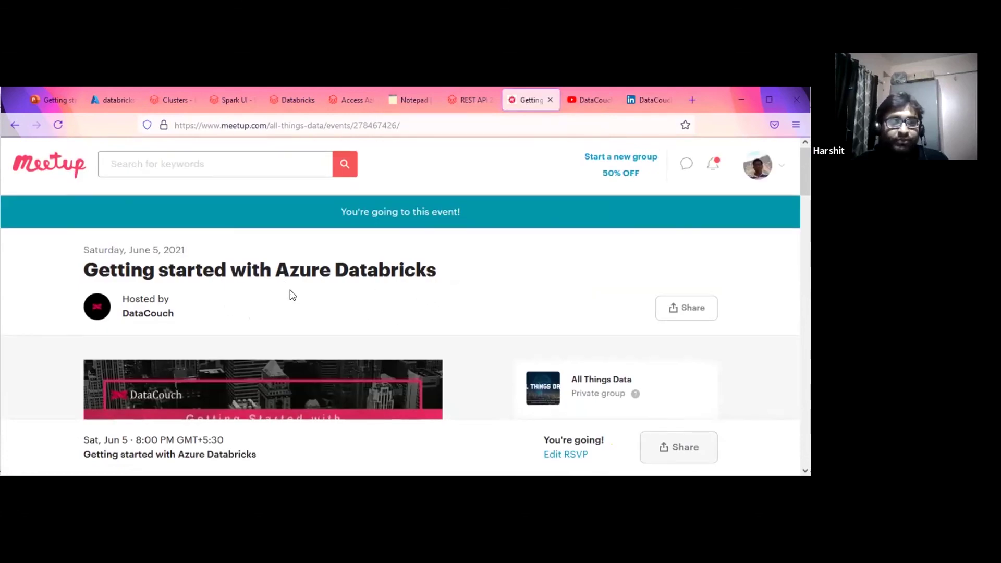
pyautogui.scroll(-2, 288, 295)
pyautogui.scroll(-15, 360, 295)
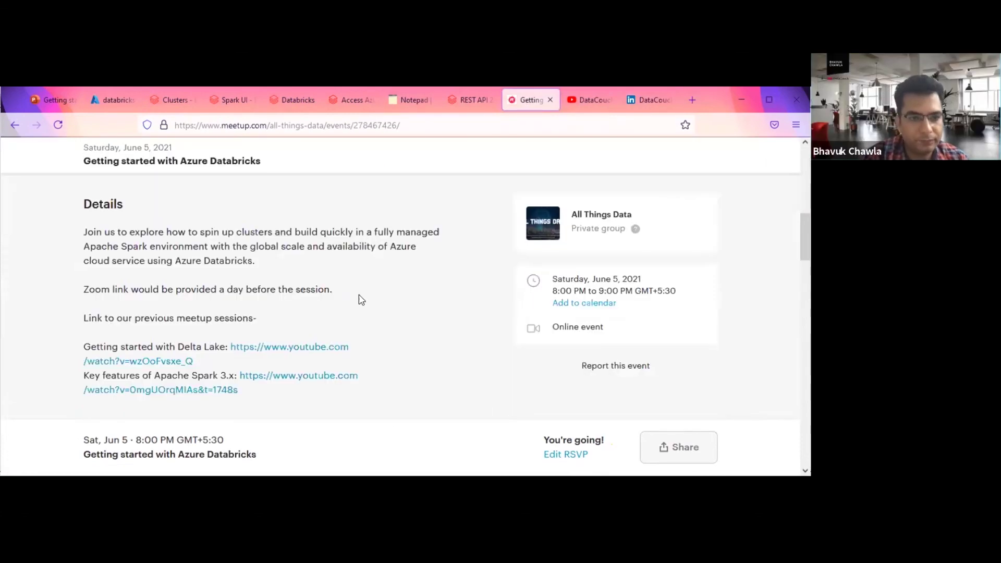
# Look through the Meetup event's comments, activate the empty comment field, and return to the event heading.
pyautogui.scroll(-2, 354, 302)
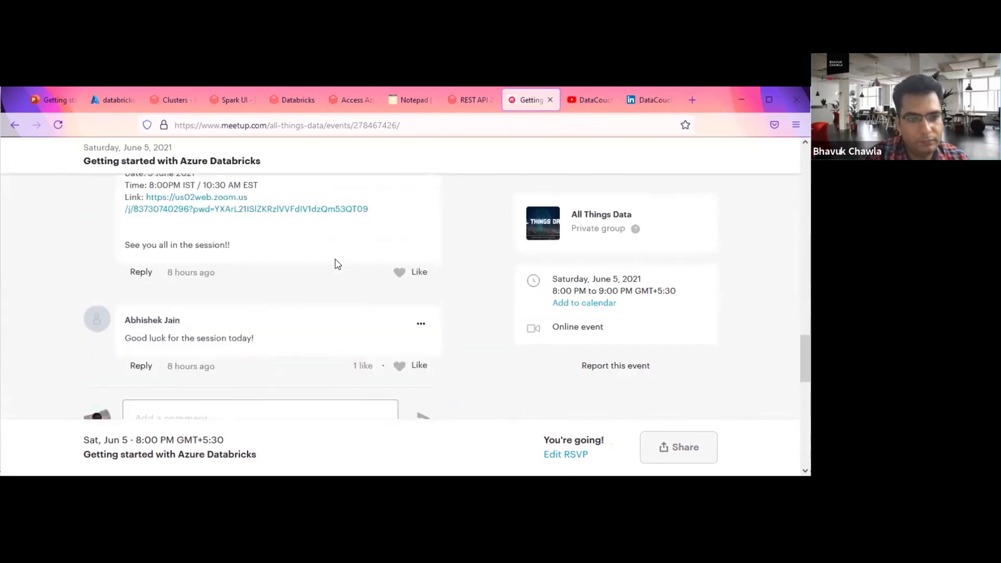
pyautogui.scroll(3, 335, 273)
pyautogui.scroll(-3, 358, 308)
pyautogui.click(164, 358)
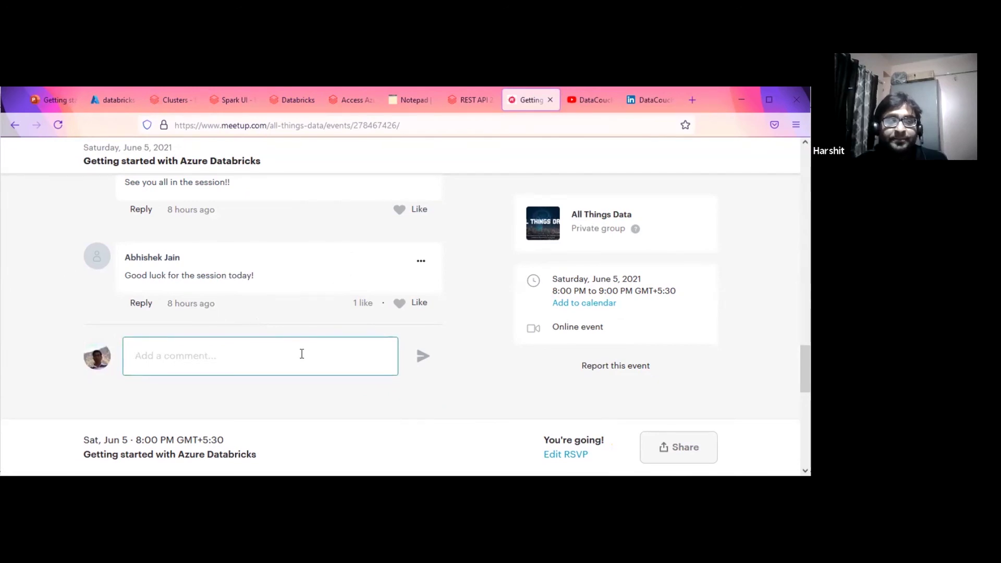
pyautogui.scroll(8, 302, 350)
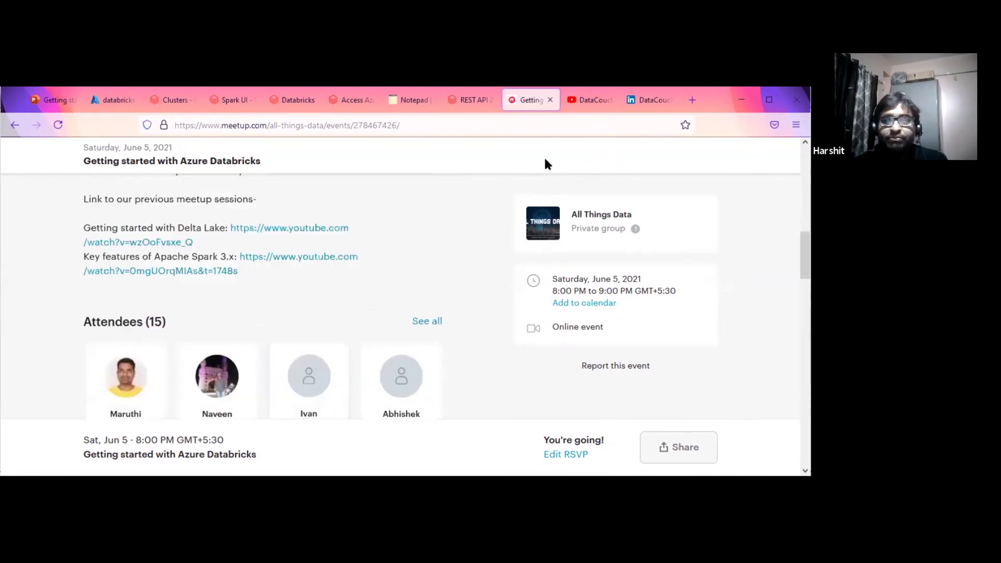
pyautogui.scroll(10, 552, 163)
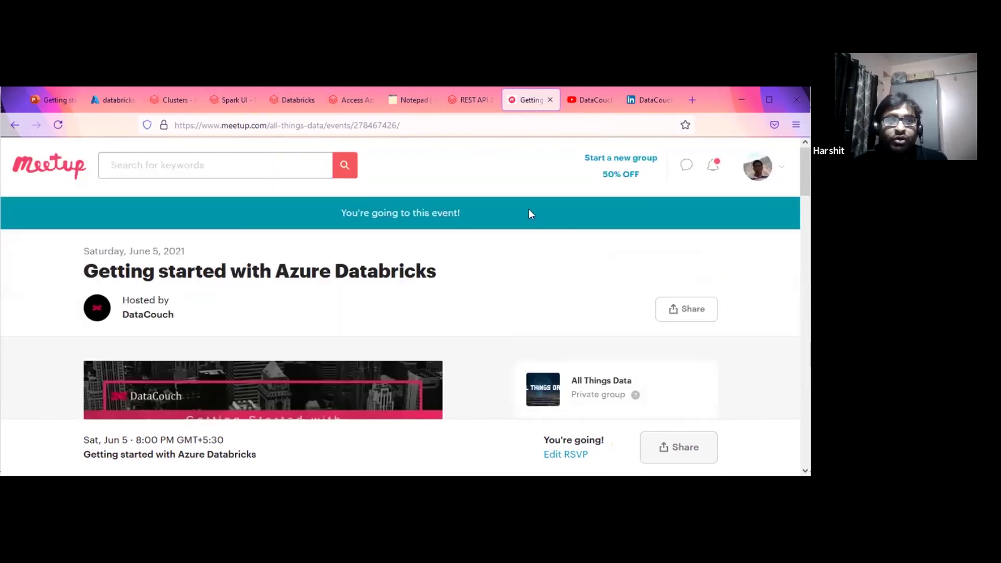
# Switch to the Databricks documentation on ADLS Gen2 access and show its available cloud platforms.
pyautogui.click(292, 99)
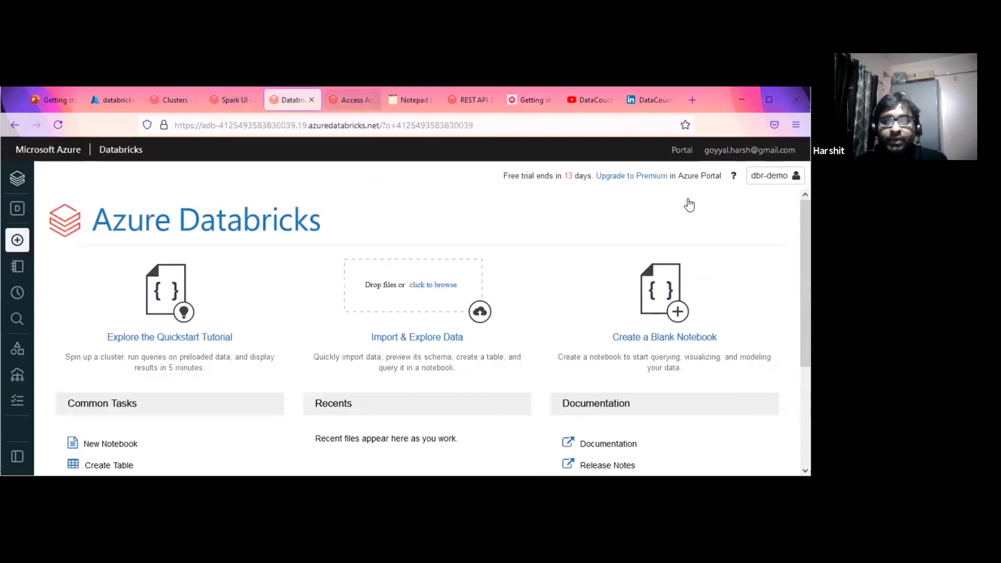
pyautogui.hotkey('ctrl', 'Tab')
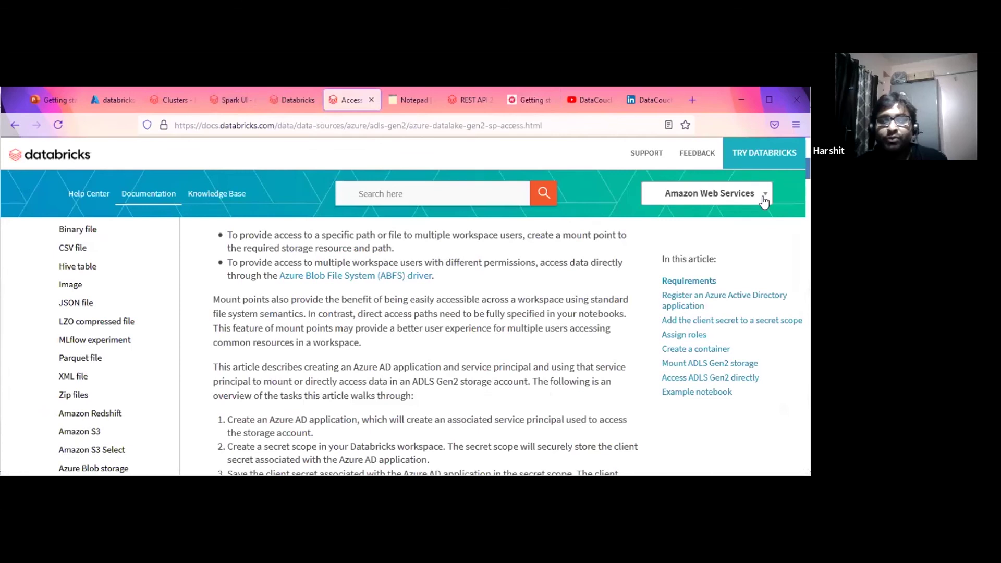
pyautogui.click(763, 201)
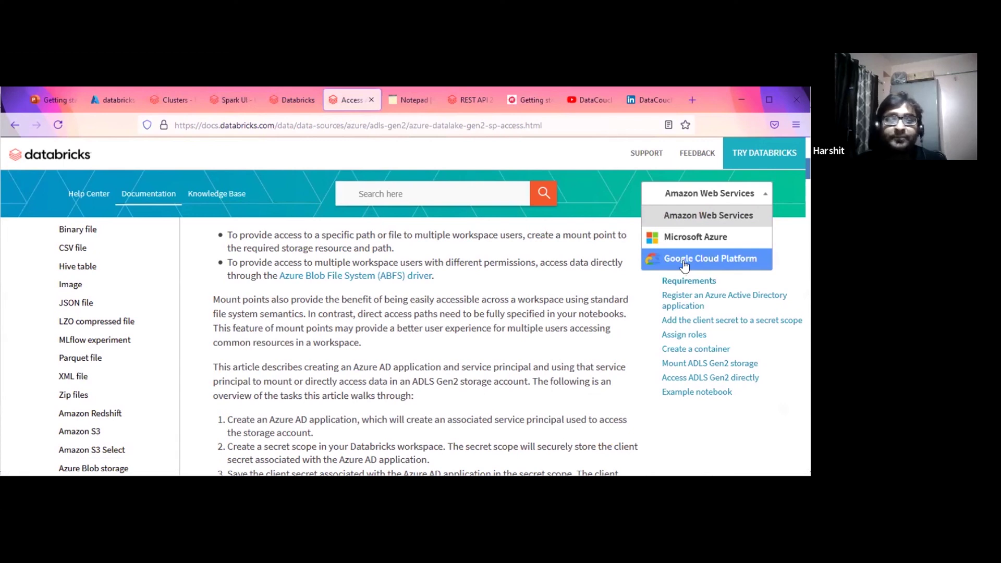
# Return to the start of the ADLS Gen2 article, show the documentation's cloud platform choices again, and dismiss them without changing the platform.
pyautogui.click(486, 277)
pyautogui.scroll(5, 486, 275)
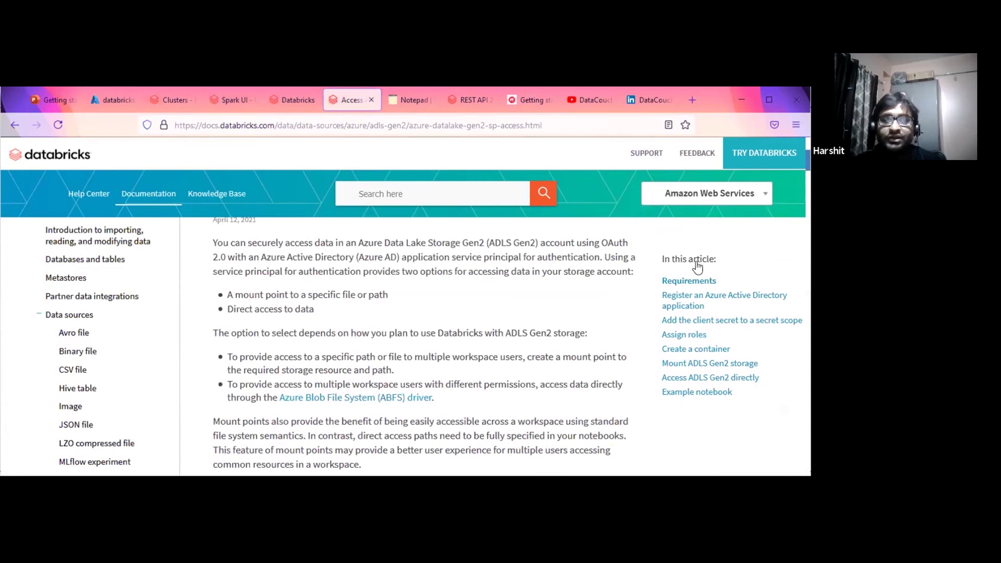
pyautogui.click(712, 194)
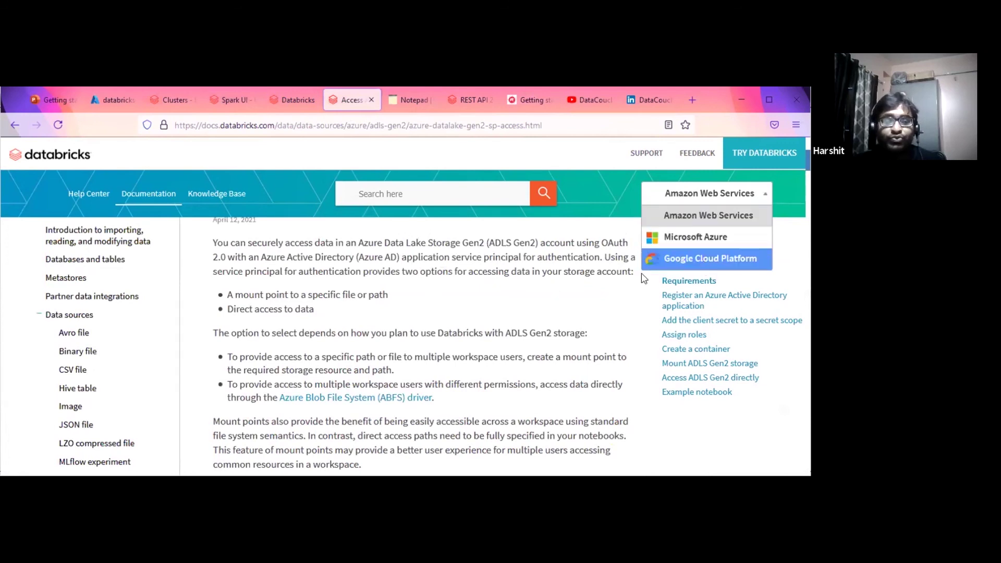
pyautogui.tripleClick(234, 298)
pyautogui.click(232, 307)
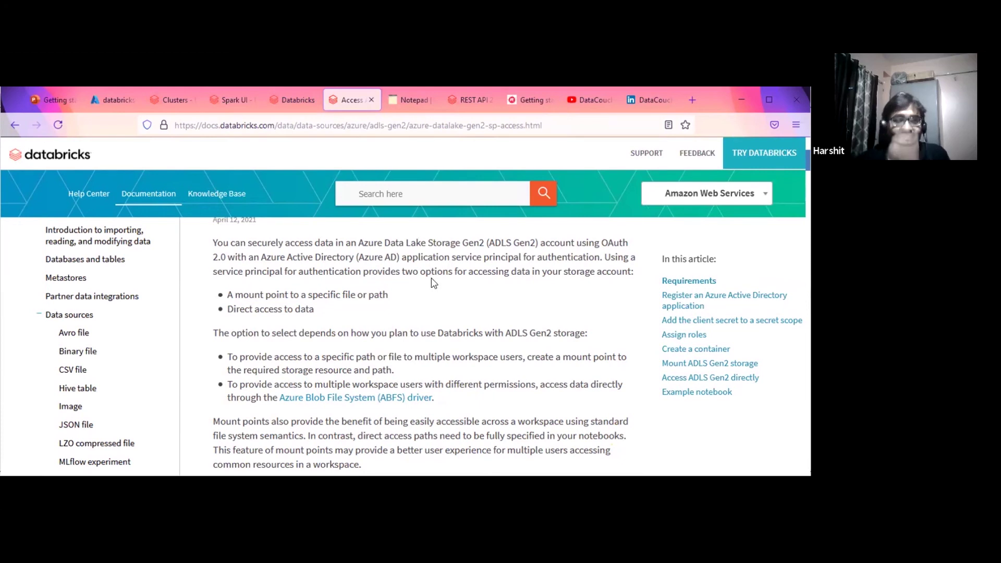
# Show the DataCouch YouTube channel and look through the company overview, specialties and locations on its LinkedIn page.
pyautogui.click(586, 100)
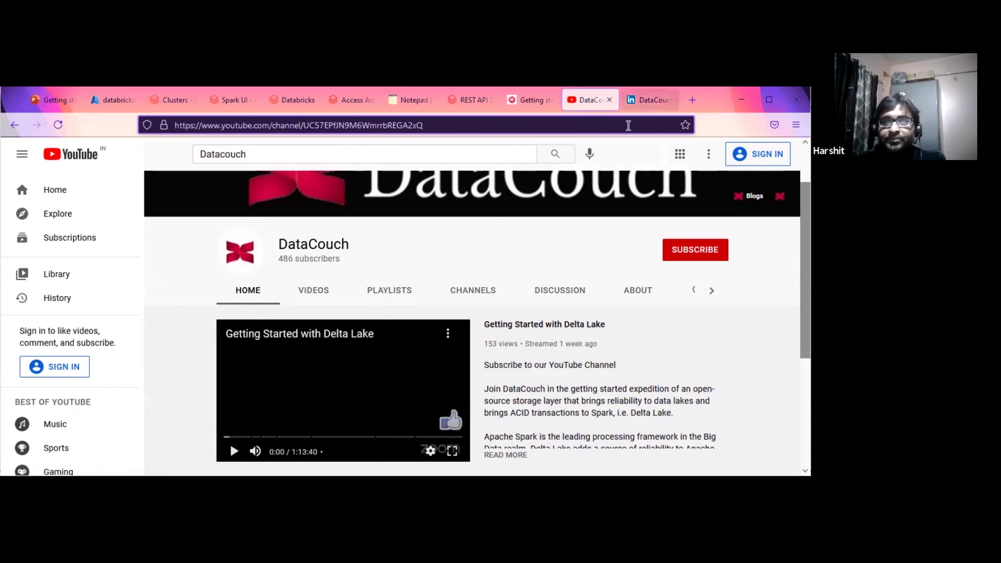
pyautogui.hotkey('ctrl', 'Tab')
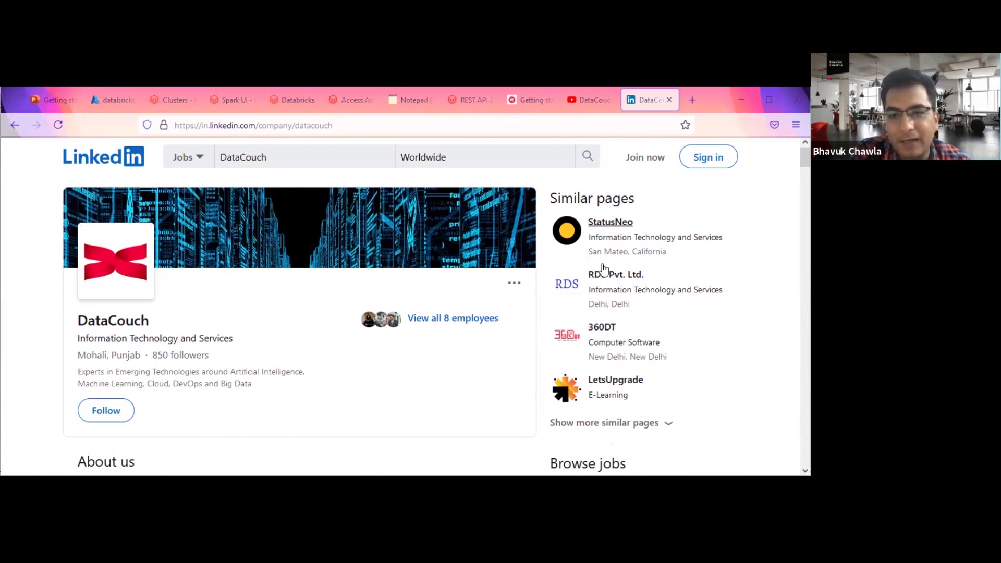
pyautogui.scroll(-1, 357, 368)
pyautogui.scroll(-2, 359, 363)
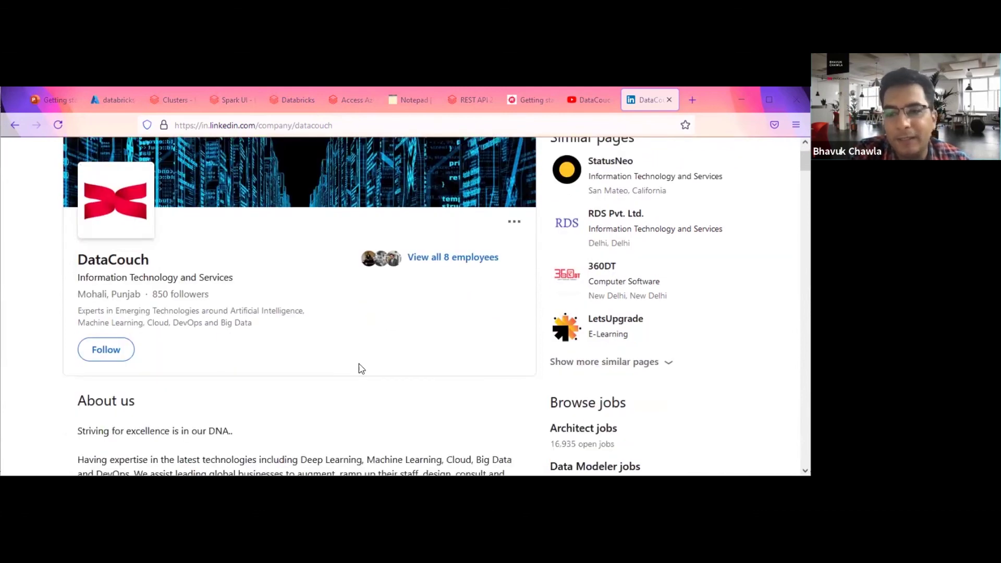
pyautogui.scroll(-5, 353, 363)
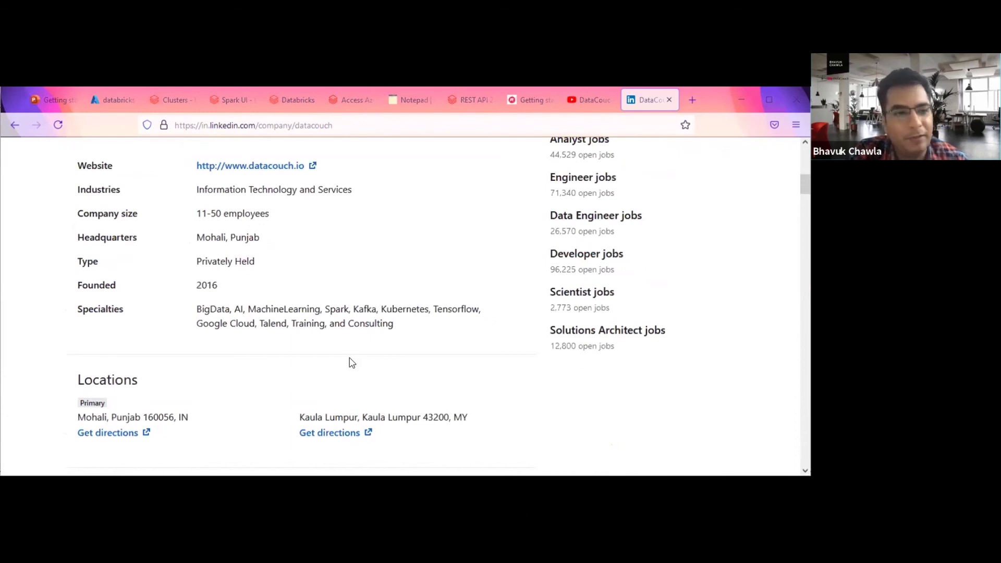
pyautogui.scroll(-5, 352, 363)
pyautogui.scroll(6, 351, 362)
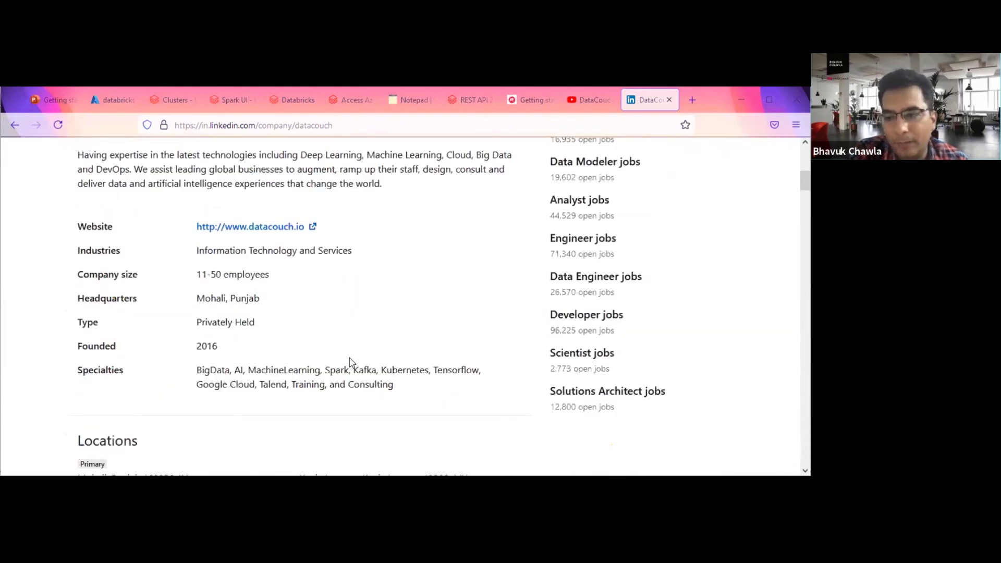
pyautogui.scroll(4, 352, 363)
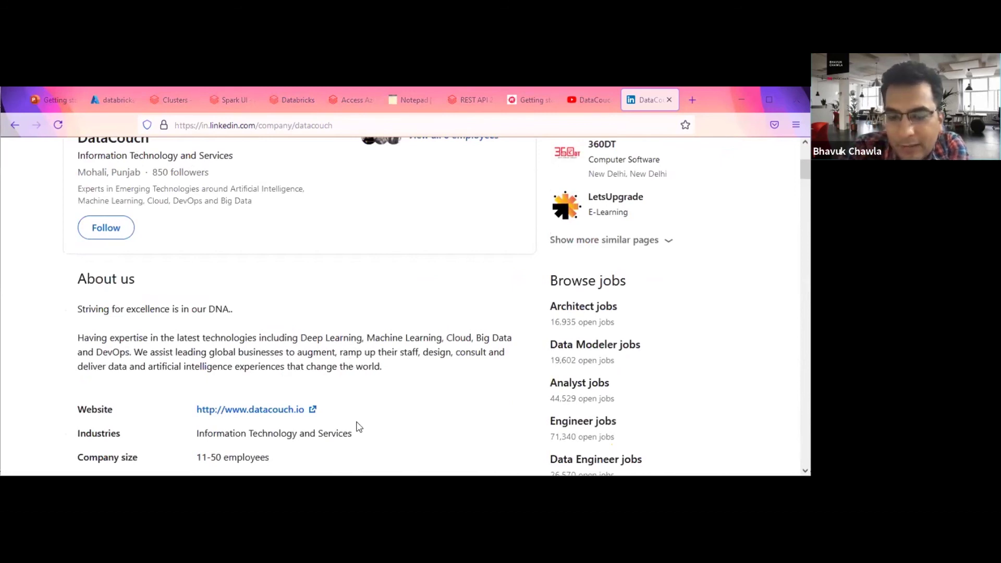
pyautogui.scroll(1, 360, 303)
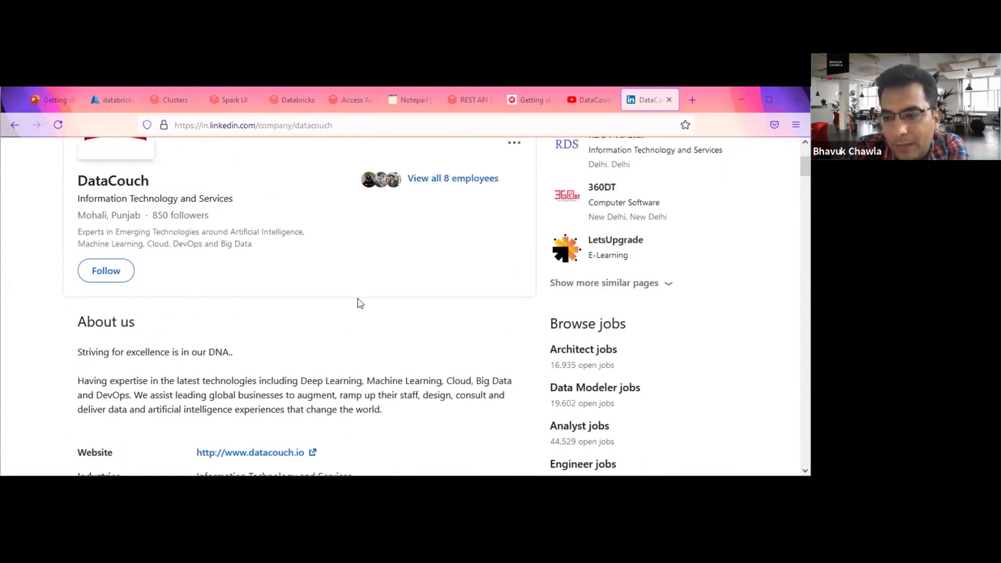
pyautogui.scroll(2, 360, 304)
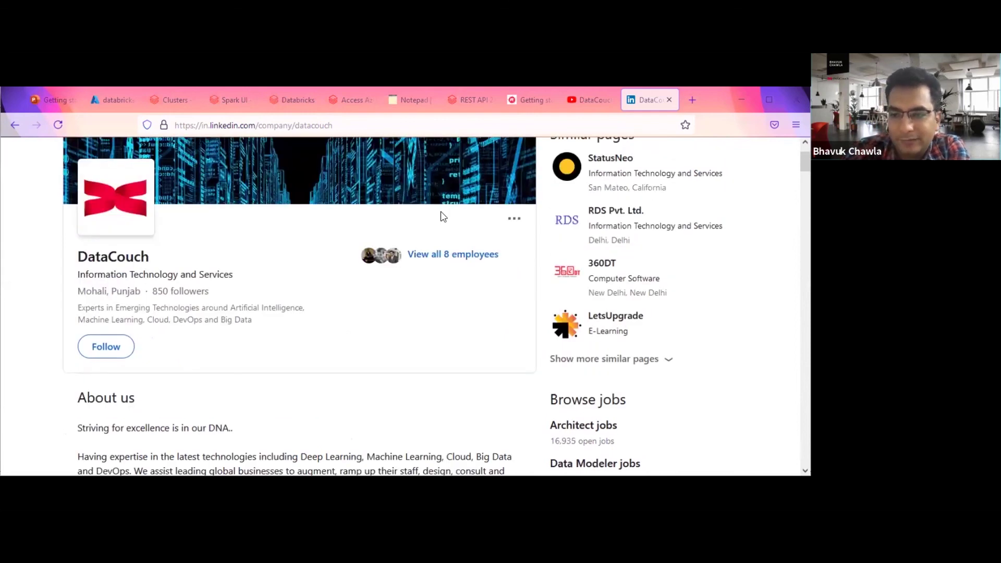